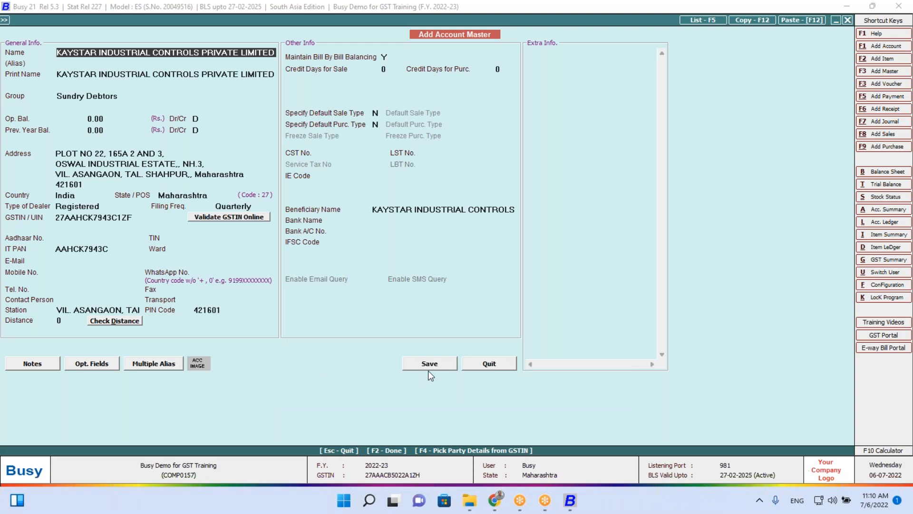
Save the Kaystar Industrial Controls account, close the form and browse the Display reports
{"action": "left_click", "coordinate": [430, 369]}
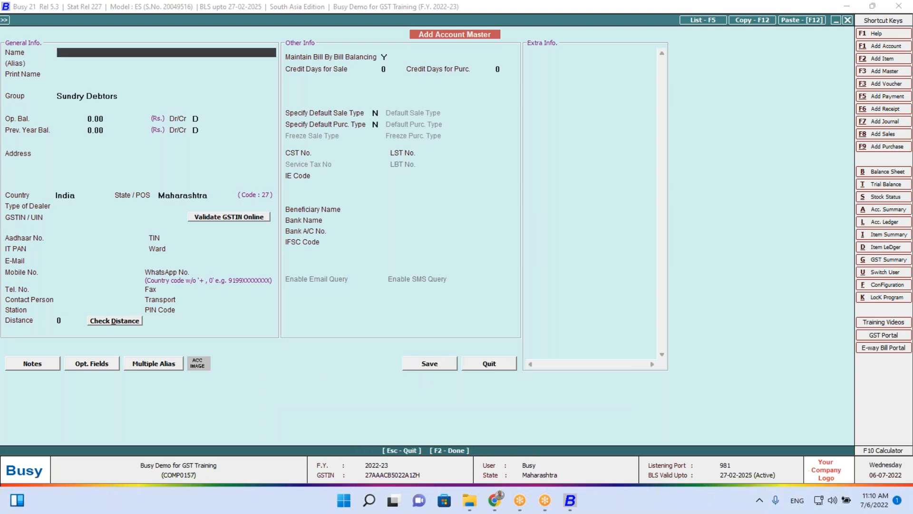
{"action": "key", "text": "Escape"}
{"action": "key", "text": "Right"}
{"action": "key", "text": "Right"}
{"action": "key", "text": "Down"}
{"action": "key", "text": "Down"}
{"action": "key", "text": "Down"}
{"action": "key", "text": "Down"}
{"action": "key", "text": "Down"}
{"action": "key", "text": "Down"}
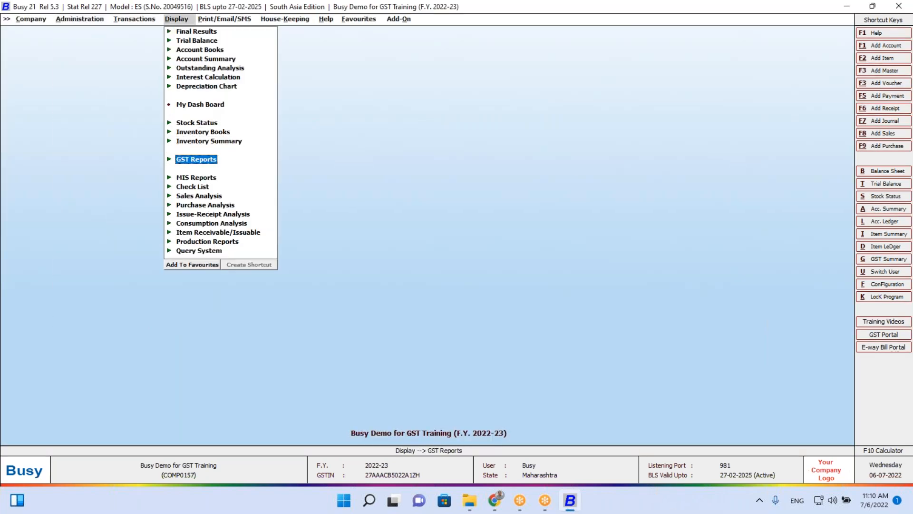
{"action": "key", "text": "Up"}
{"action": "key", "text": "Up"}
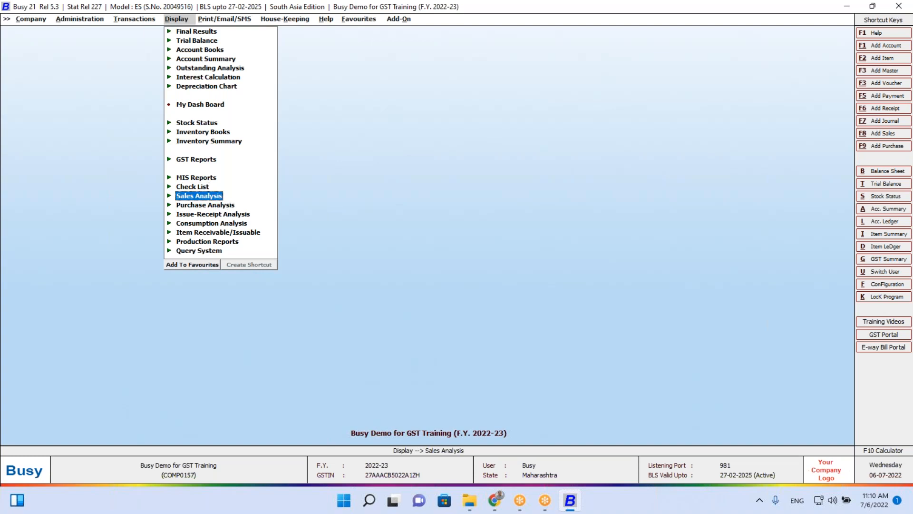
{"action": "key", "text": "Down"}
{"action": "key", "text": "Down"}
{"action": "key", "text": "Down"}
{"action": "key", "text": "Down"}
{"action": "key", "text": "Up"}
{"action": "key", "text": "Up"}
{"action": "key", "text": "Up"}
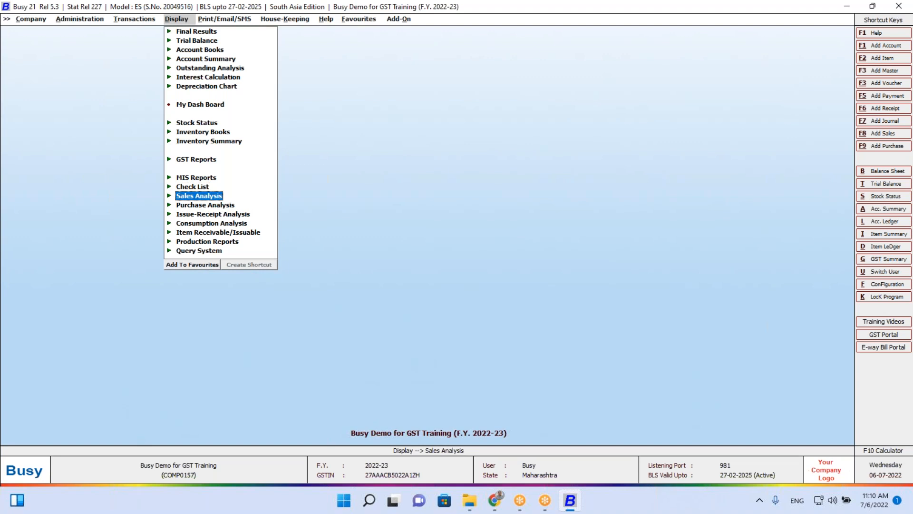
Go to Transactions > GST Misc. Utilities and highlight Check Party Return Filing Status
{"action": "key", "text": "Left"}
{"action": "key", "text": "Up"}
{"action": "key", "text": "Right"}
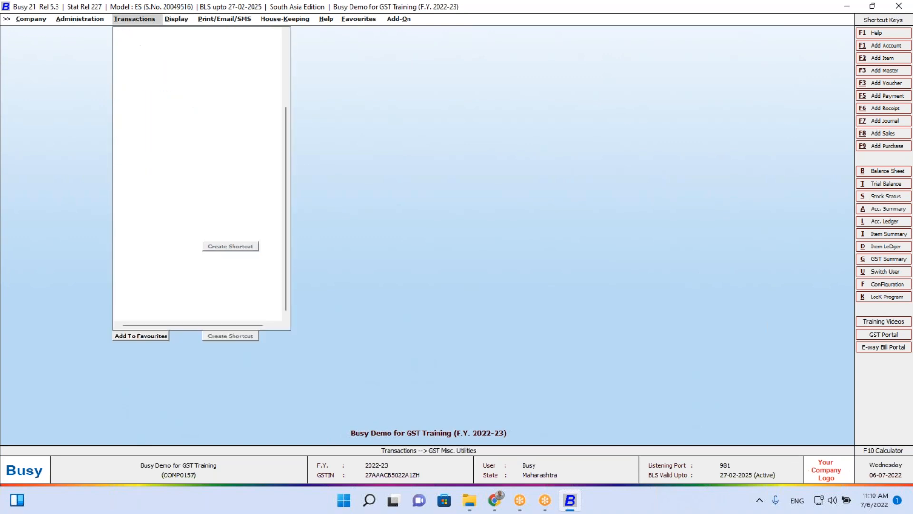
{"action": "key", "text": "Down"}
{"action": "key", "text": "Down"}
{"action": "key", "text": "Down"}
{"action": "key", "text": "Down"}
{"action": "key", "text": "Down"}
{"action": "key", "text": "Down"}
{"action": "key", "text": "Down"}
{"action": "key", "text": "Down"}
{"action": "key", "text": "Down"}
{"action": "key", "text": "Down"}
{"action": "key", "text": "Down"}
{"action": "key", "text": "Down"}
{"action": "key", "text": "Down"}
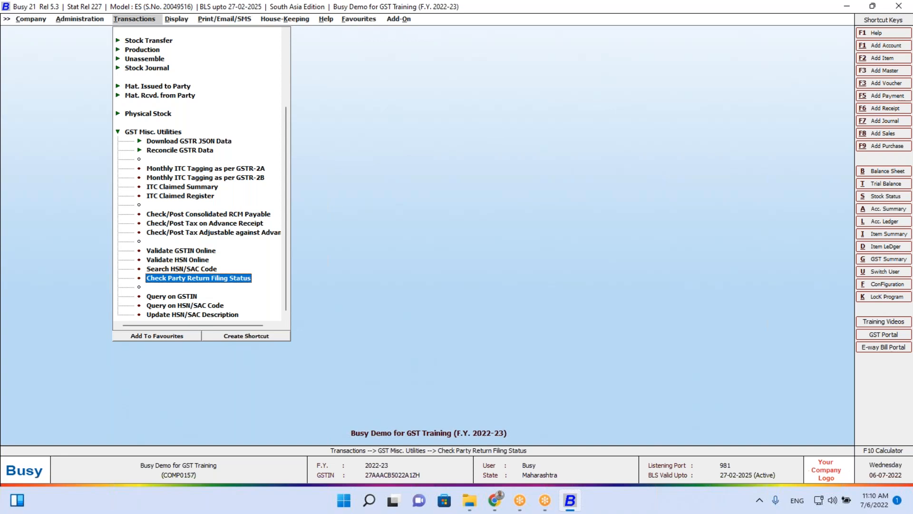
{"action": "key", "text": "Return"}
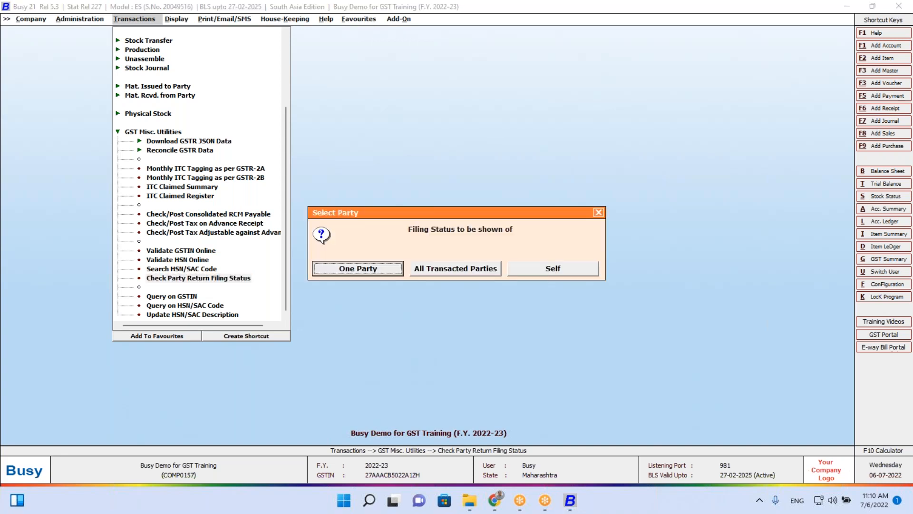
{"action": "key", "text": "Return"}
{"action": "key", "text": "Return"}
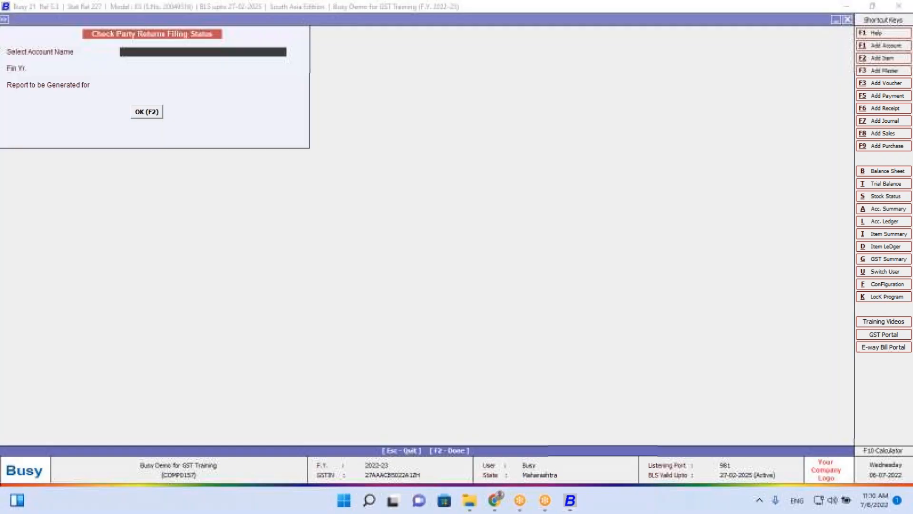
{"action": "type", "text": "kay"}
{"action": "key", "text": "Return"}
{"action": "key", "text": "Return"}
{"action": "key", "text": "Return"}
{"action": "key", "text": "Return"}
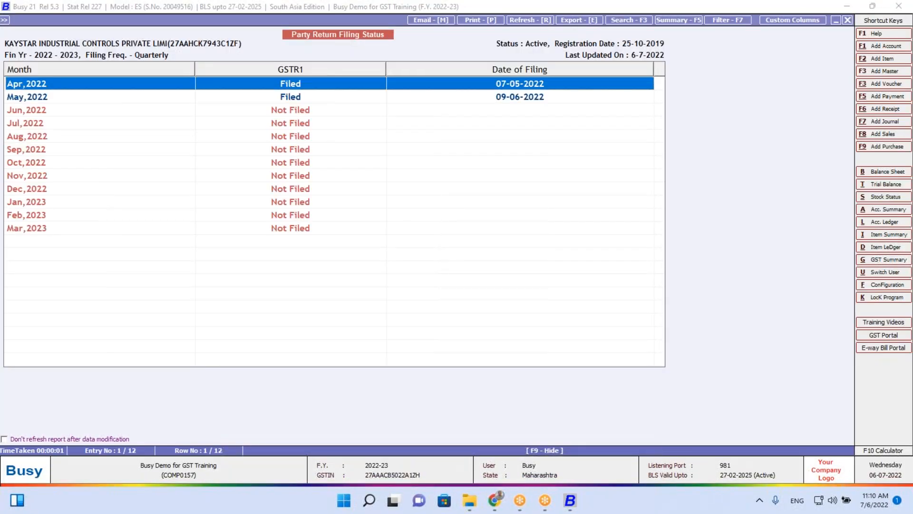
{"action": "key", "text": "Down"}
{"action": "key", "text": "Up"}
{"action": "key", "text": "Down"}
{"action": "key", "text": "Up"}
{"action": "key", "text": "Down"}
{"action": "key", "text": "Up"}
{"action": "key", "text": "Escape"}
{"action": "key", "text": "Return"}
{"action": "key", "text": "Tab"}
{"action": "key", "text": "Tab"}
{"action": "key", "text": "Return"}
{"action": "key", "text": "Return"}
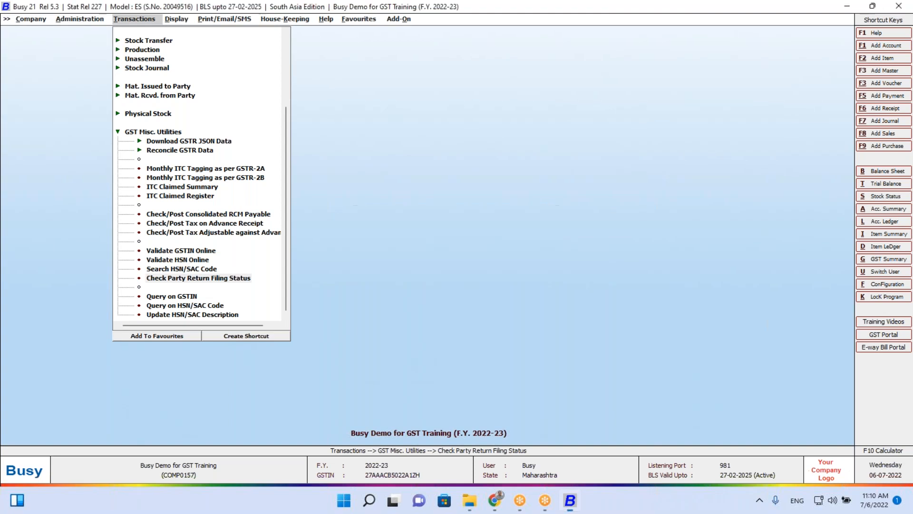
{"action": "key", "text": "Return"}
{"action": "key", "text": "Return"}
{"action": "key", "text": "Return"}
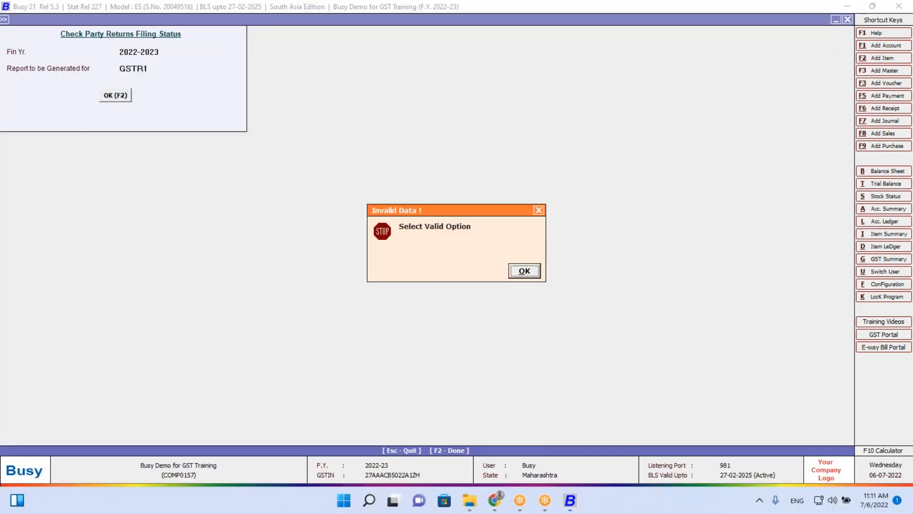
{"action": "key", "text": "Return"}
{"action": "key", "text": "Return"}
{"action": "key", "text": "Return"}
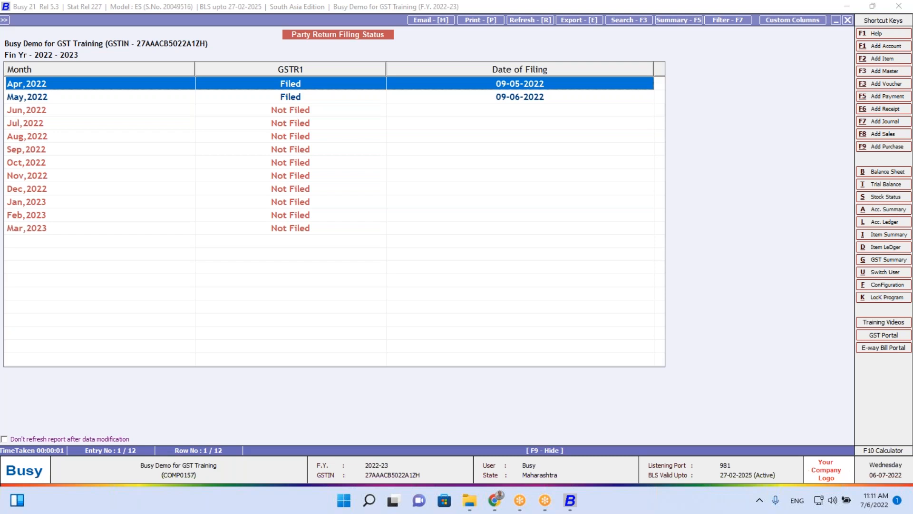
{"action": "key", "text": "Escape"}
Navigate from the report criteria to Administration > Masters > Item
{"action": "key", "text": "Escape"}
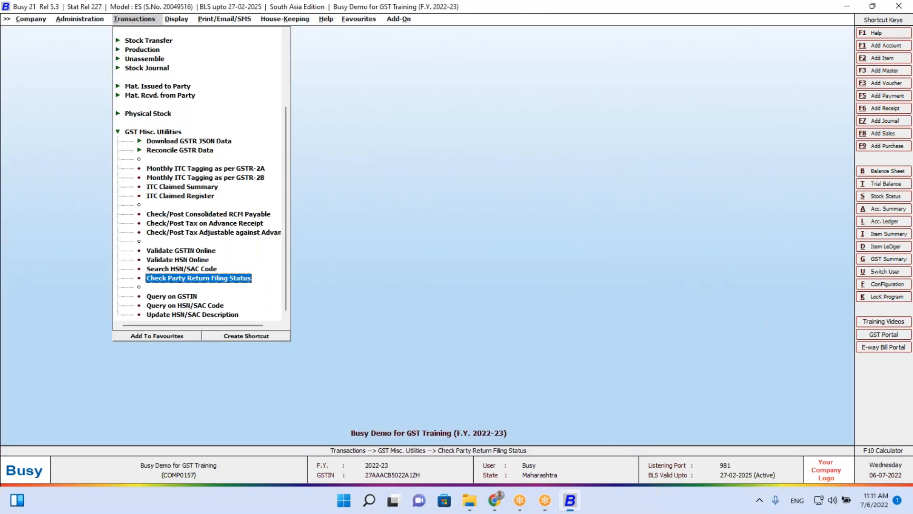
{"action": "key", "text": "Escape"}
{"action": "key", "text": "Escape"}
{"action": "key", "text": "Left"}
{"action": "key", "text": "Return"}
{"action": "key", "text": "Up"}
{"action": "key", "text": "Left"}
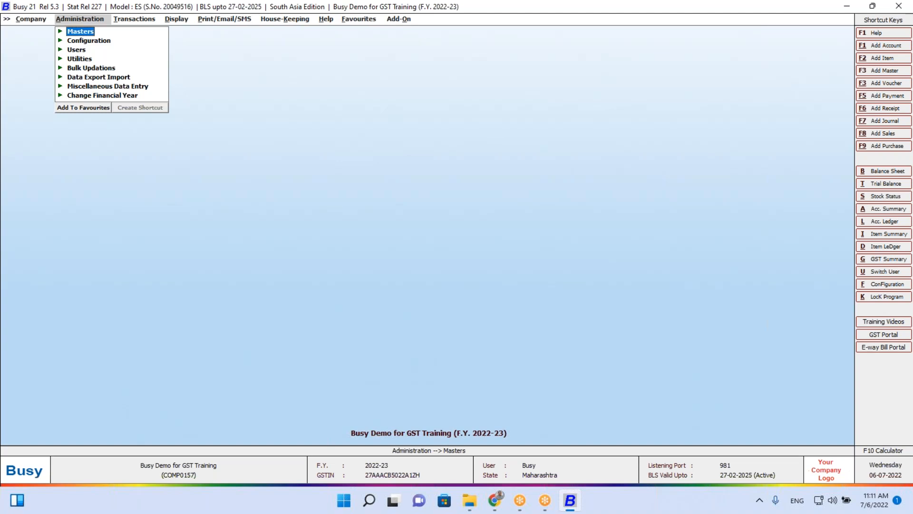
{"action": "key", "text": "Return"}
{"action": "key", "text": "Down"}
{"action": "key", "text": "Down"}
{"action": "key", "text": "Down"}
{"action": "key", "text": "Down"}
{"action": "key", "text": "Up"}
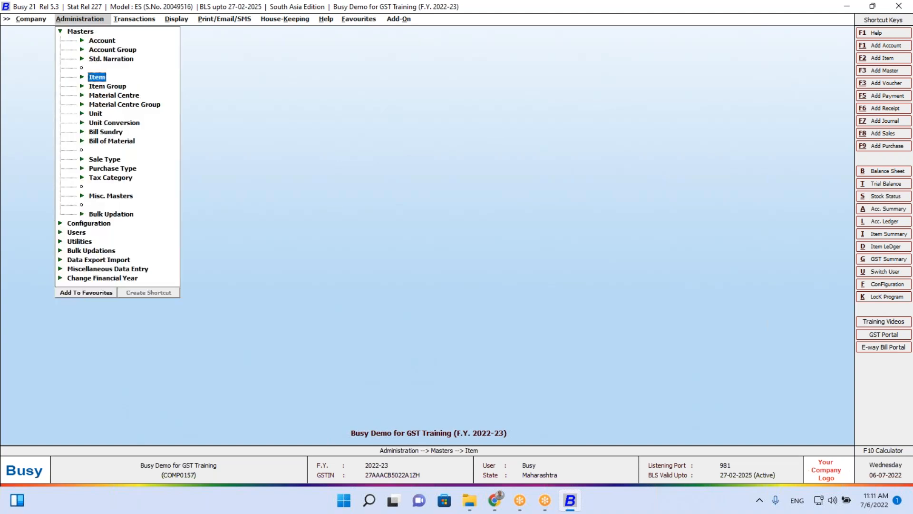
{"action": "key", "text": "Return"}
Add a new item named Notebook in the General group with unit Pcs
{"action": "key", "text": "Return"}
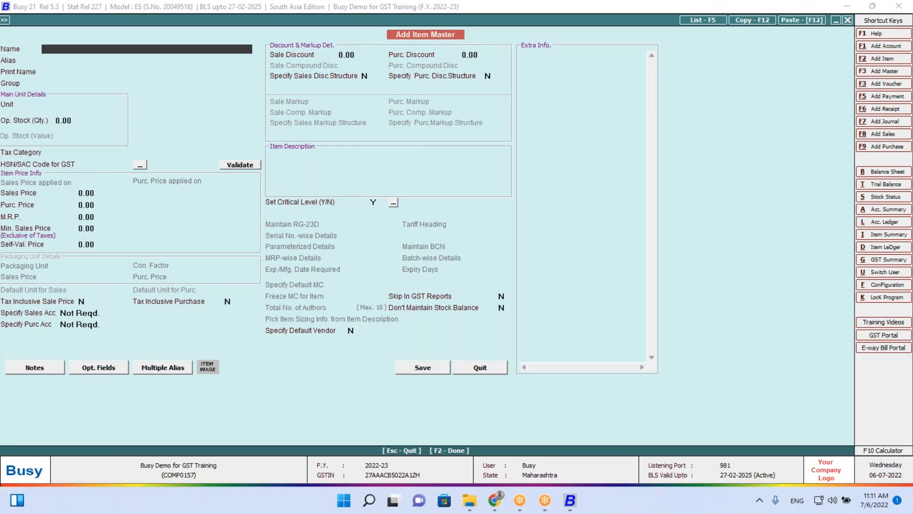
{"action": "type", "text": "Notebook"}
{"action": "key", "text": "Return"}
{"action": "key", "text": "Return"}
{"action": "key", "text": "Return"}
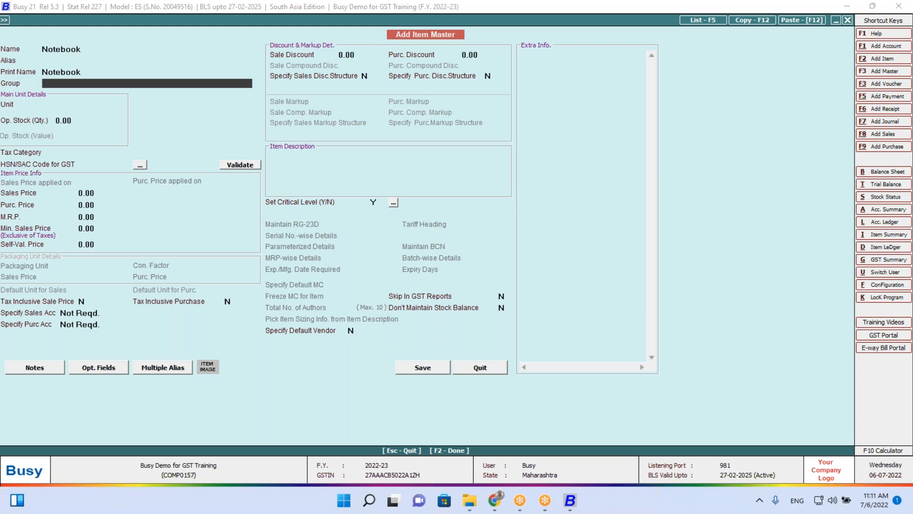
{"action": "key", "text": "Return"}
{"action": "key", "text": "Down"}
{"action": "key", "text": "Down"}
{"action": "key", "text": "Down"}
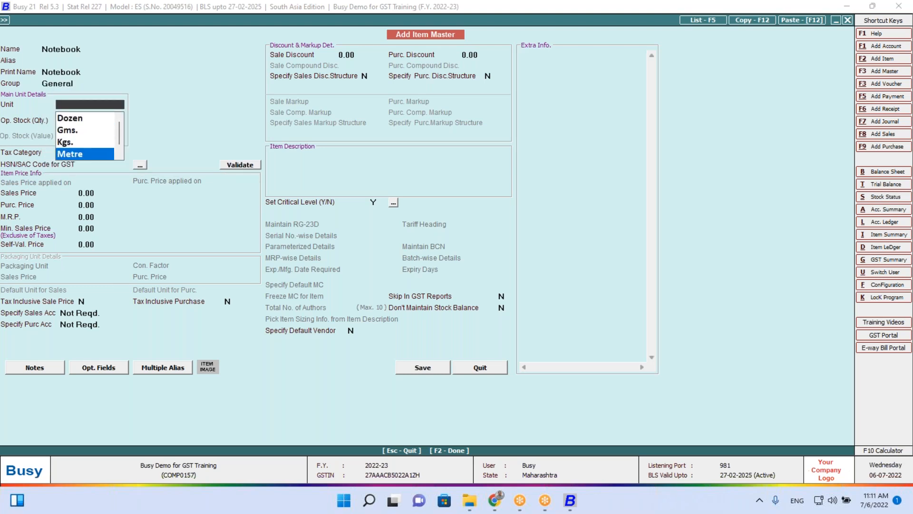
{"action": "type", "text": "pc"}
{"action": "key", "text": "Return"}
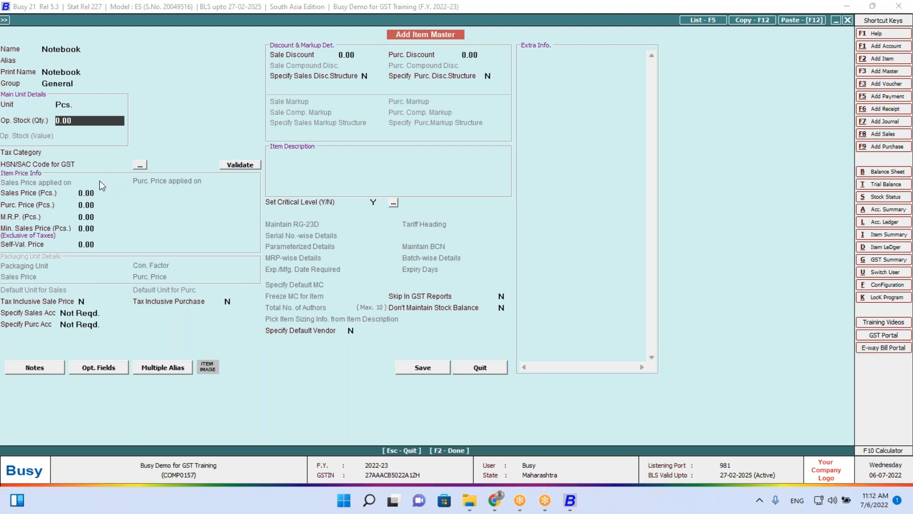
Set Notebook's tax category to GST 18% and HSN/SAC code 7656, then validate it
{"action": "left_click", "coordinate": [106, 165]}
{"action": "left_click", "coordinate": [113, 152]}
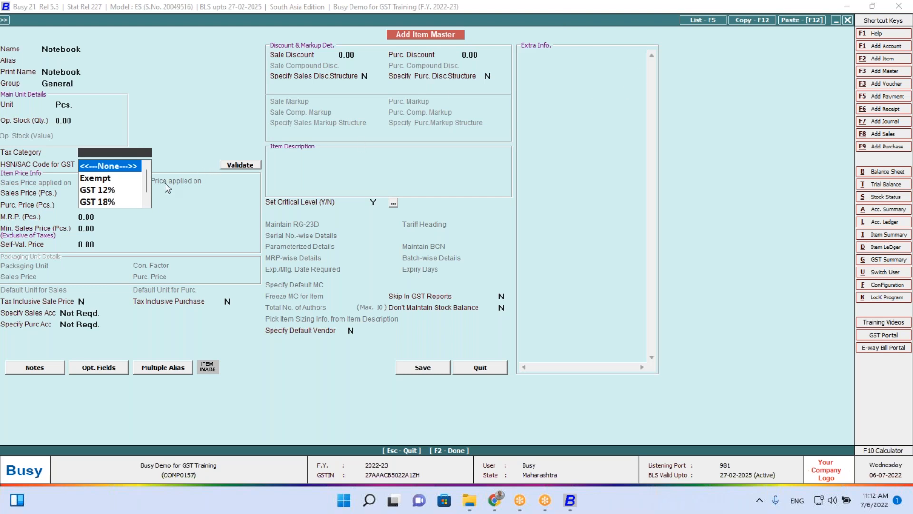
{"action": "left_click", "coordinate": [97, 202]}
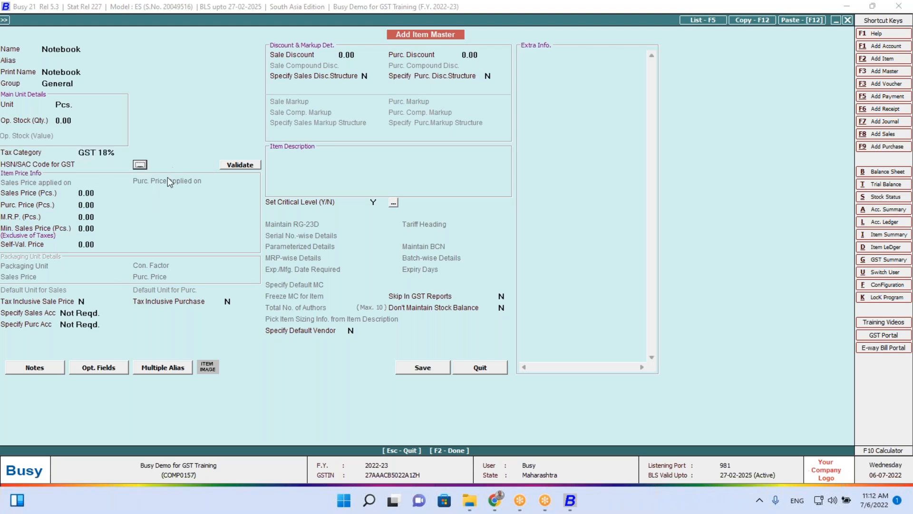
{"action": "left_click", "coordinate": [116, 162]}
{"action": "type", "text": "7656"}
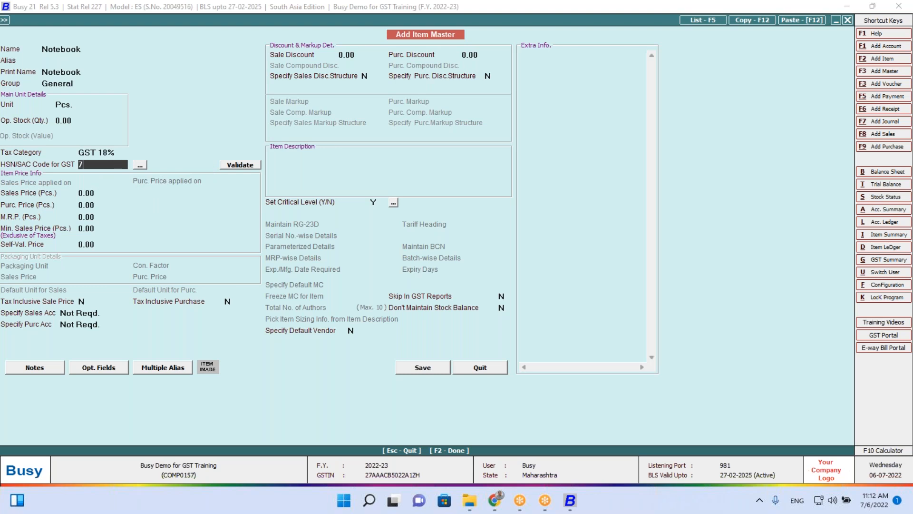
{"action": "left_click", "coordinate": [236, 165]}
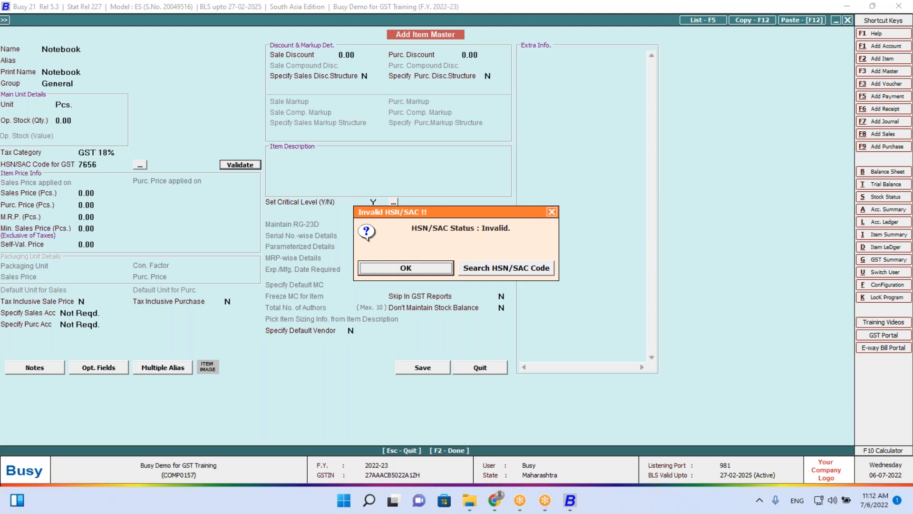
Open the HSN/SAC code search and switch between code and description search modes
{"action": "left_click", "coordinate": [499, 270]}
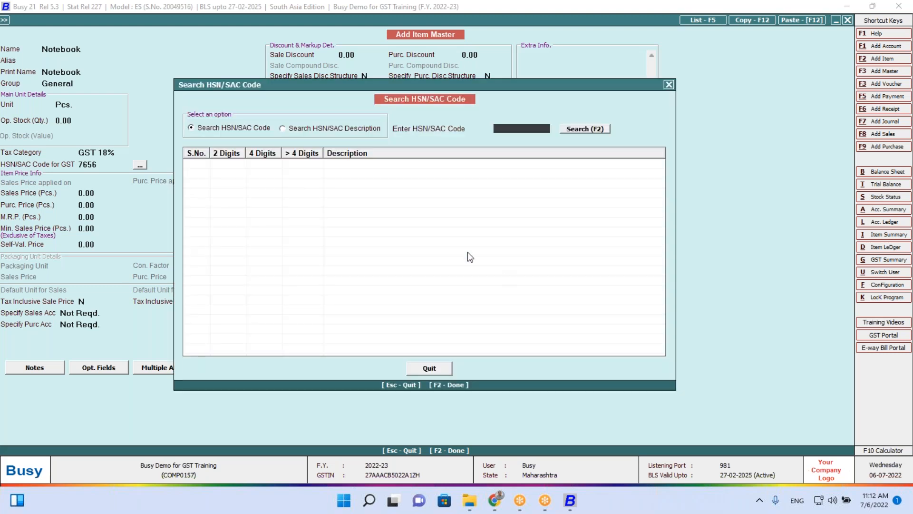
{"action": "left_click", "coordinate": [375, 131]}
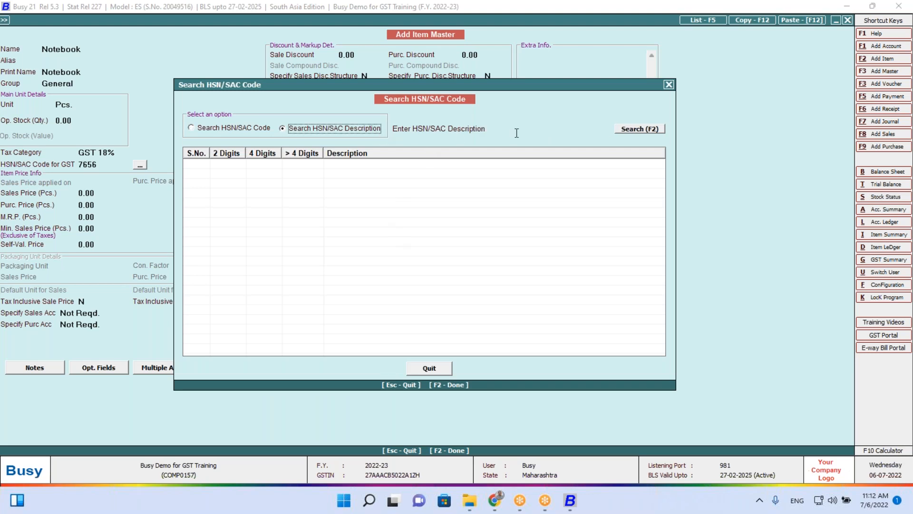
{"action": "left_click", "coordinate": [536, 131]}
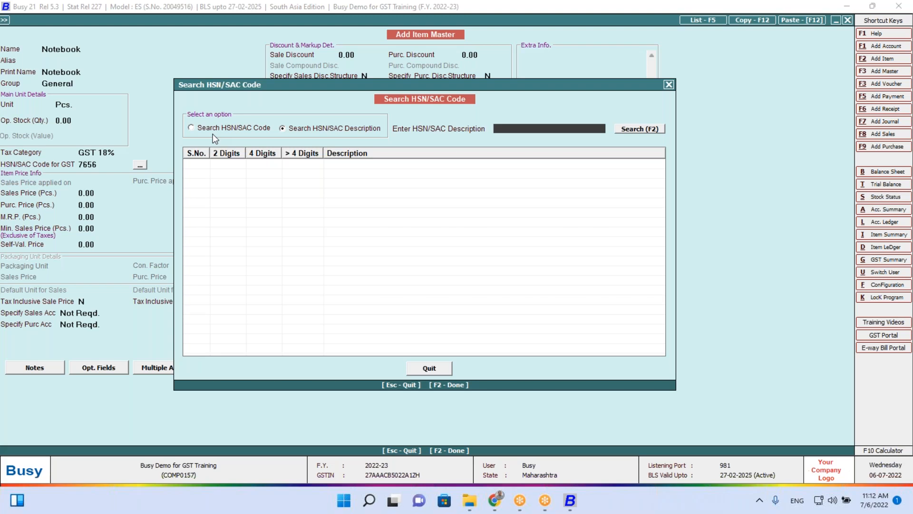
{"action": "left_click", "coordinate": [244, 131]}
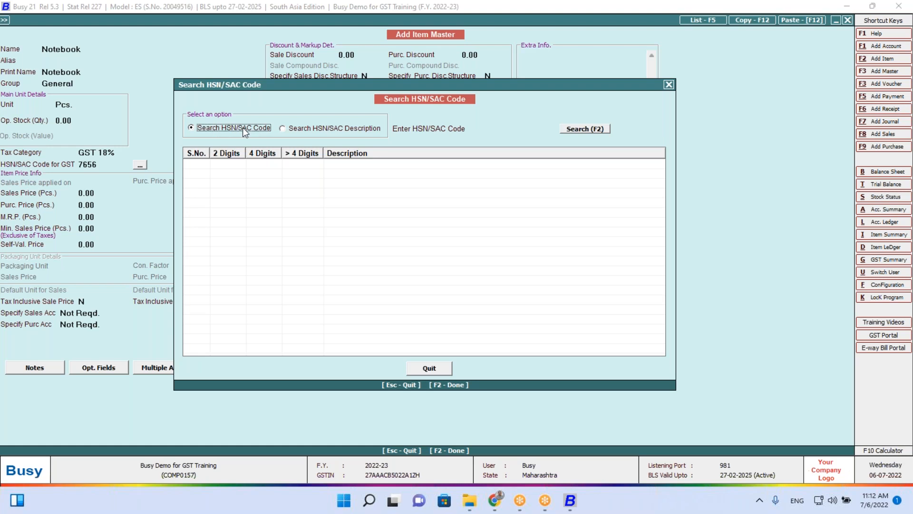
{"action": "left_click", "coordinate": [498, 127]}
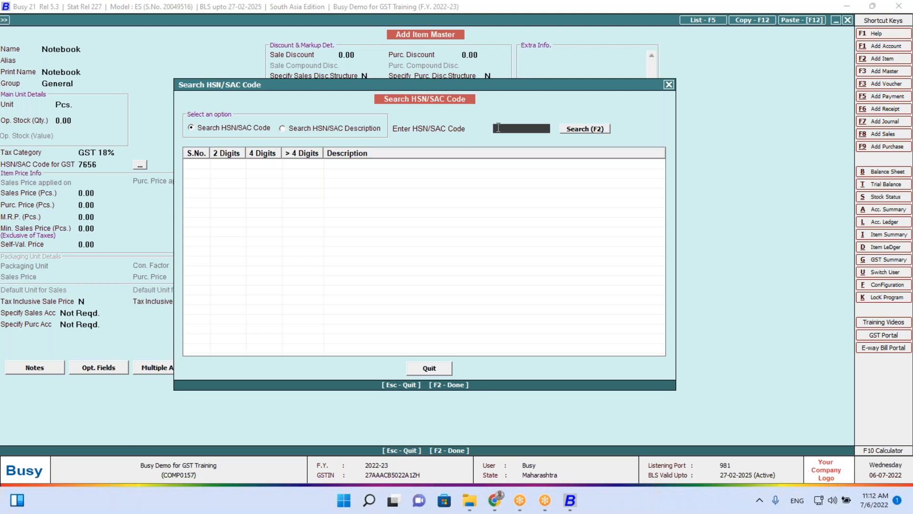
{"action": "left_click", "coordinate": [328, 127]}
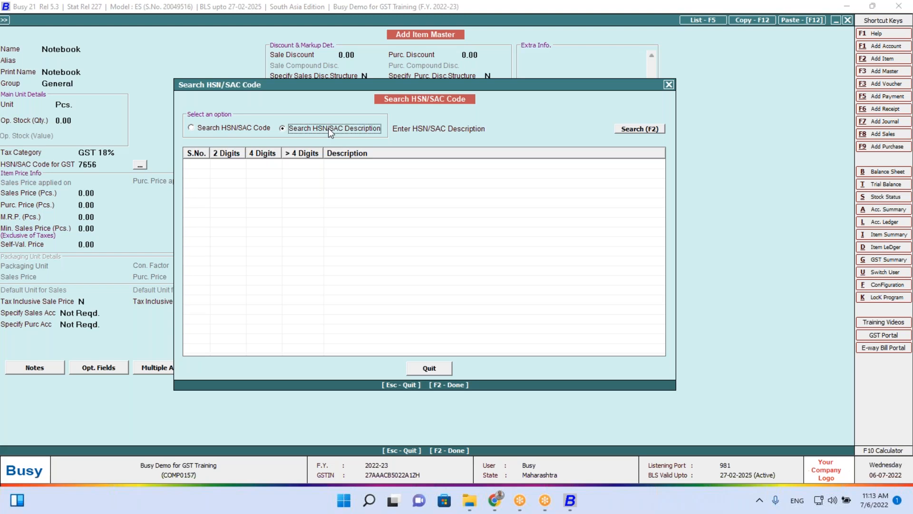
{"action": "left_click", "coordinate": [549, 129]}
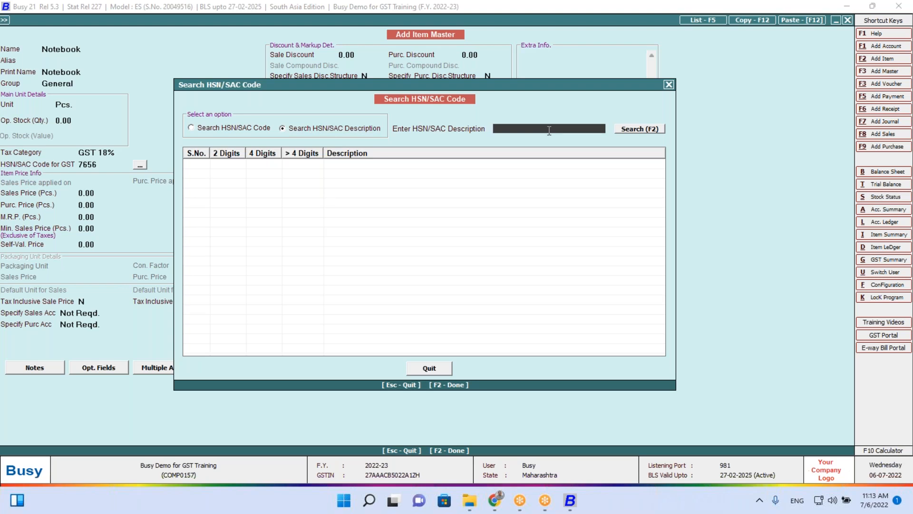
Search descriptions for 'Notebook', which finds no records, then for 'Paper'
{"action": "type", "text": "Notebook"}
{"action": "key", "text": "Return"}
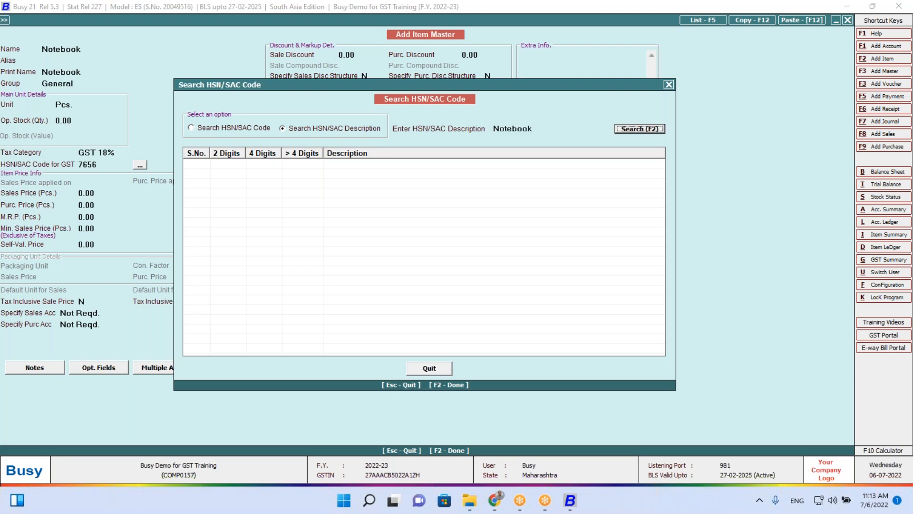
{"action": "key", "text": "Return"}
{"action": "key", "text": "Return"}
{"action": "key", "text": "BackSpace"}
{"action": "key", "text": "BackSpace"}
{"action": "key", "text": "BackSpace"}
{"action": "key", "text": "BackSpace"}
{"action": "key", "text": "BackSpace"}
{"action": "key", "text": "BackSpace"}
{"action": "key", "text": "BackSpace"}
{"action": "key", "text": "BackSpace"}
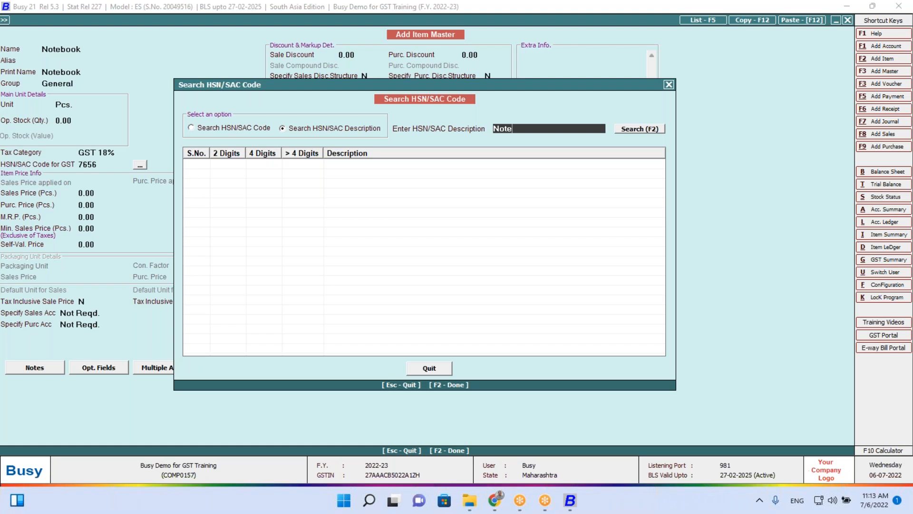
{"action": "type", "text": "Paper"}
{"action": "key", "text": "Return"}
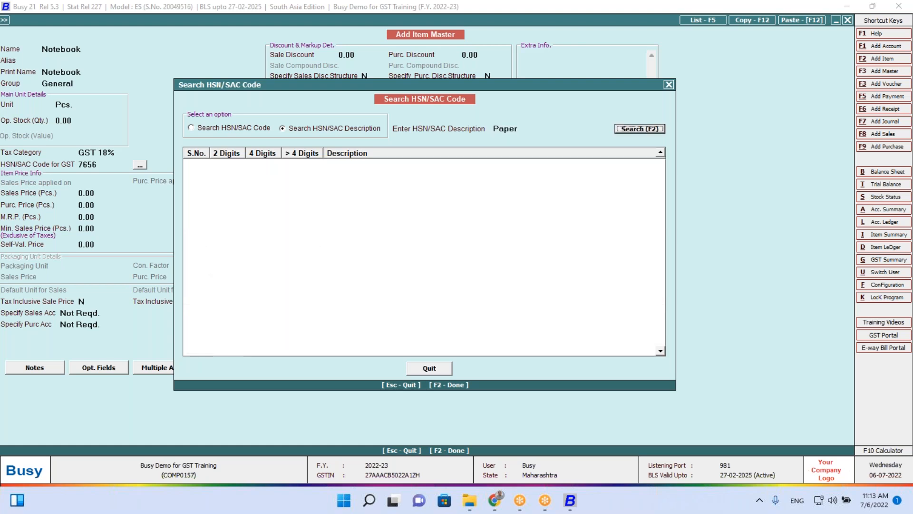
Search HSN/SAC descriptions for 'textbook', try 'Copy', then search 'Book'
{"action": "left_click", "coordinate": [554, 130]}
{"action": "key", "text": "BackSpace"}
{"action": "key", "text": "BackSpace"}
{"action": "key", "text": "BackSpace"}
{"action": "key", "text": "BackSpace"}
{"action": "key", "text": "BackSpace"}
{"action": "type", "text": "text"}
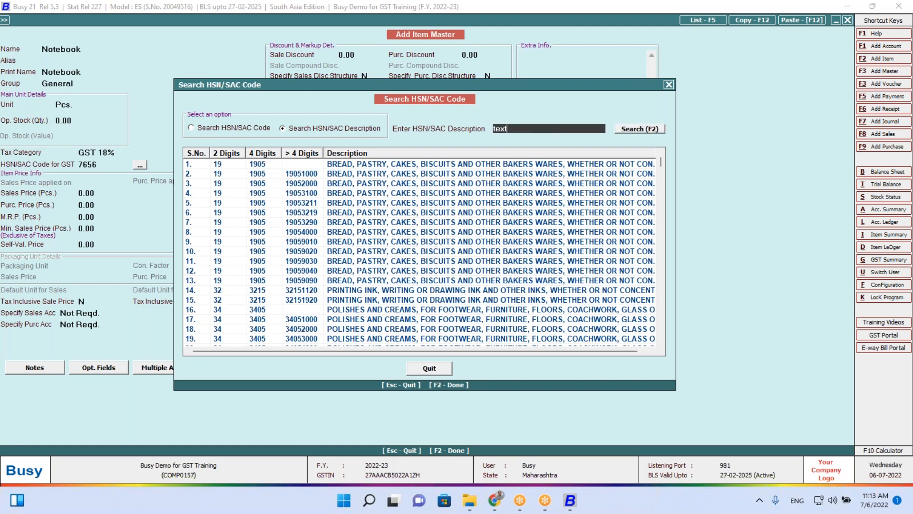
{"action": "type", "text": "book"}
{"action": "key", "text": "Return"}
{"action": "key", "text": "Return"}
{"action": "left_click", "coordinate": [554, 130]}
{"action": "key", "text": "BackSpace"}
{"action": "key", "text": "BackSpace"}
{"action": "key", "text": "BackSpace"}
{"action": "key", "text": "BackSpace"}
{"action": "key", "text": "BackSpace"}
{"action": "key", "text": "BackSpace"}
{"action": "key", "text": "BackSpace"}
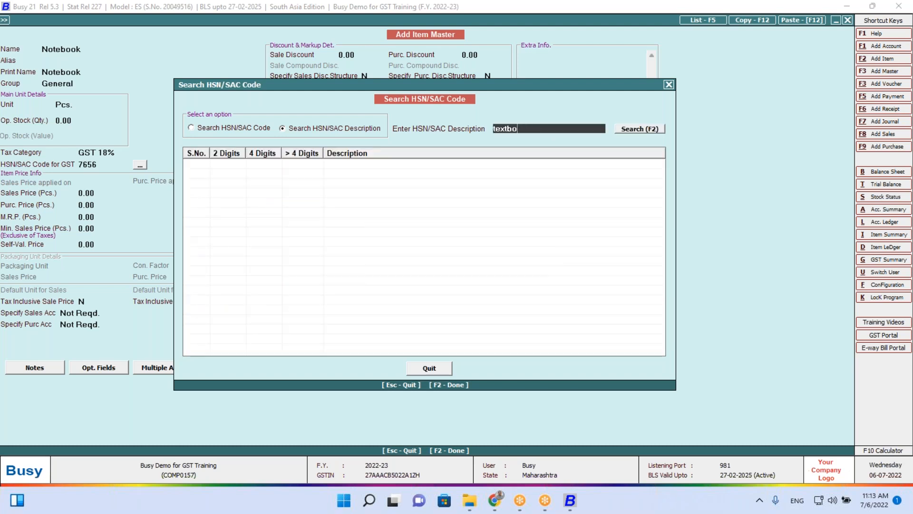
{"action": "key", "text": "BackSpace"}
{"action": "type", "text": "Copy"}
{"action": "key", "text": "BackSpace"}
{"action": "key", "text": "BackSpace"}
{"action": "key", "text": "BackSpace"}
{"action": "key", "text": "BackSpace"}
{"action": "type", "text": "Book"}
{"action": "key", "text": "Return"}
{"action": "key", "text": "Return"}
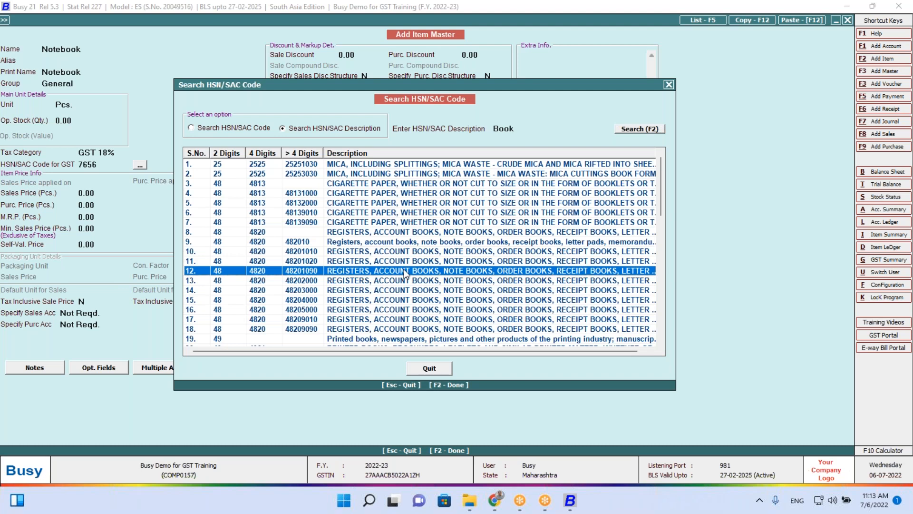
Compare the 4820 note-book matches like 48201020 and 48209010, then close without choosing
{"action": "key", "text": "Down"}
{"action": "key", "text": "Down"}
{"action": "key", "text": "Down"}
{"action": "key", "text": "Down"}
{"action": "key", "text": "Down"}
{"action": "key", "text": "Down"}
{"action": "key", "text": "Down"}
{"action": "key", "text": "Down"}
{"action": "key", "text": "Down"}
{"action": "key", "text": "Down"}
{"action": "key", "text": "Down"}
{"action": "key", "text": "Down"}
{"action": "key", "text": "Down"}
{"action": "key", "text": "Down"}
{"action": "key", "text": "Down"}
{"action": "key", "text": "Down"}
{"action": "key", "text": "Down"}
{"action": "key", "text": "Down"}
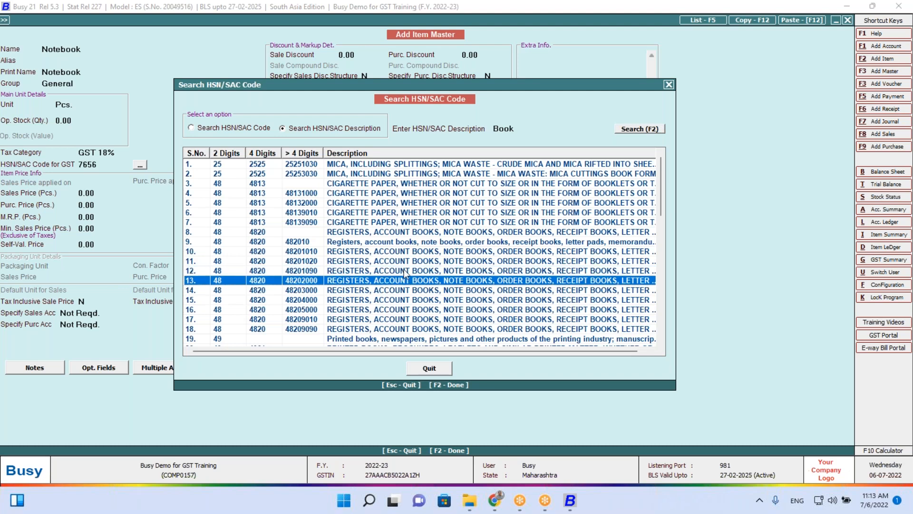
{"action": "key", "text": "Up"}
{"action": "key", "text": "Up"}
{"action": "key", "text": "Up"}
{"action": "key", "text": "Up"}
{"action": "key", "text": "Up"}
{"action": "key", "text": "Up"}
{"action": "key", "text": "Up"}
{"action": "key", "text": "Up"}
{"action": "key", "text": "Up"}
{"action": "key", "text": "Up"}
{"action": "key", "text": "Up"}
{"action": "key", "text": "Up"}
{"action": "key", "text": "Up"}
{"action": "key", "text": "Up"}
{"action": "key", "text": "Up"}
{"action": "key", "text": "Up"}
{"action": "key", "text": "Up"}
{"action": "key", "text": "Up"}
{"action": "key", "text": "Up"}
{"action": "key", "text": "Up"}
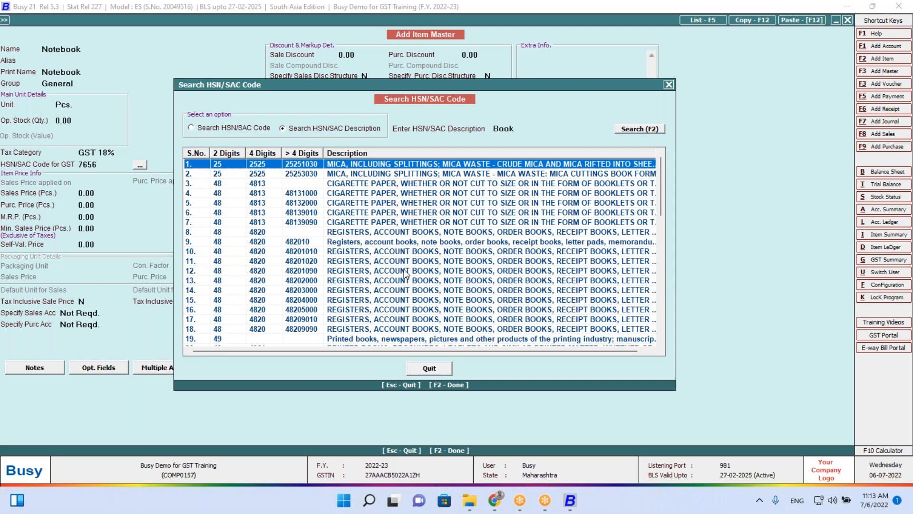
{"action": "key", "text": "Down"}
{"action": "key", "text": "Down"}
{"action": "key", "text": "Down"}
{"action": "key", "text": "Down"}
{"action": "key", "text": "Down"}
{"action": "key", "text": "Down"}
{"action": "key", "text": "Down"}
{"action": "key", "text": "Down"}
{"action": "key", "text": "Down"}
{"action": "key", "text": "Down"}
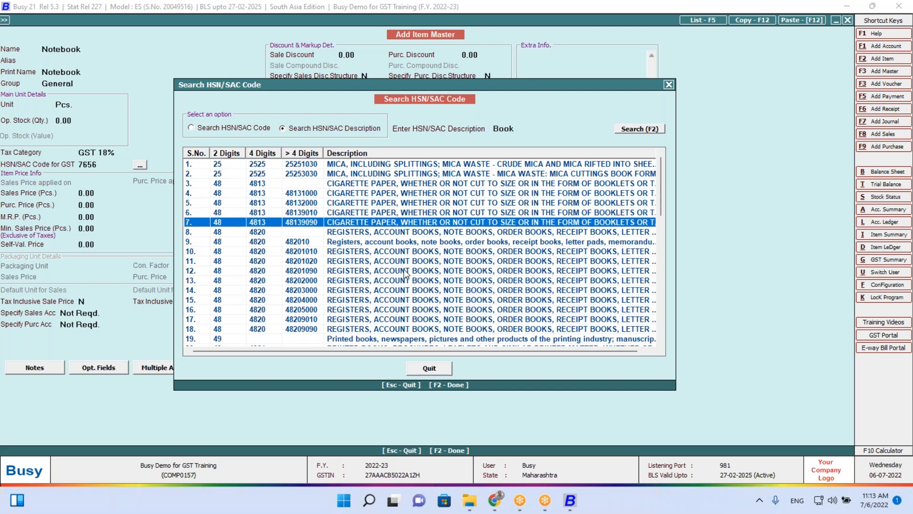
{"action": "key", "text": "Down"}
{"action": "key", "text": "Down"}
{"action": "key", "text": "Down"}
{"action": "key", "text": "Up"}
{"action": "key", "text": "Up"}
{"action": "key", "text": "Up"}
{"action": "key", "text": "Up"}
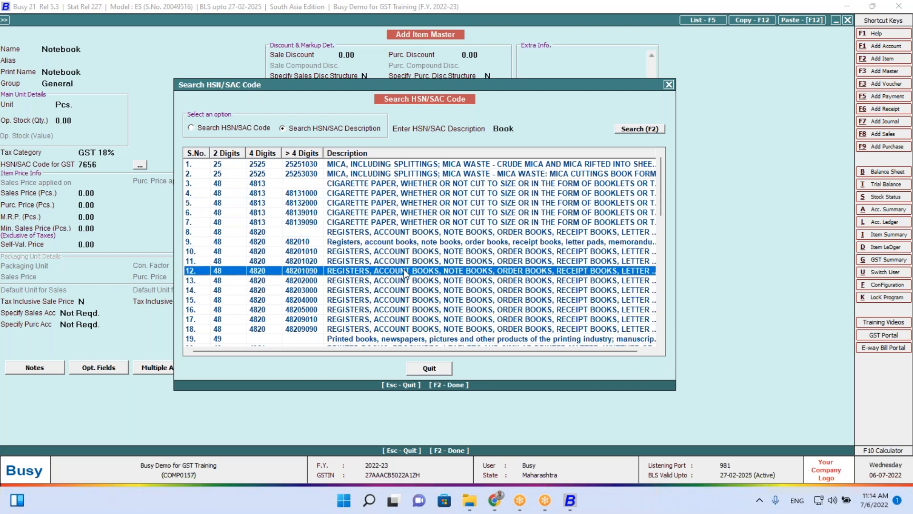
{"action": "key", "text": "Down"}
{"action": "key", "text": "Down"}
{"action": "key", "text": "Up"}
{"action": "key", "text": "Up"}
{"action": "key", "text": "Down"}
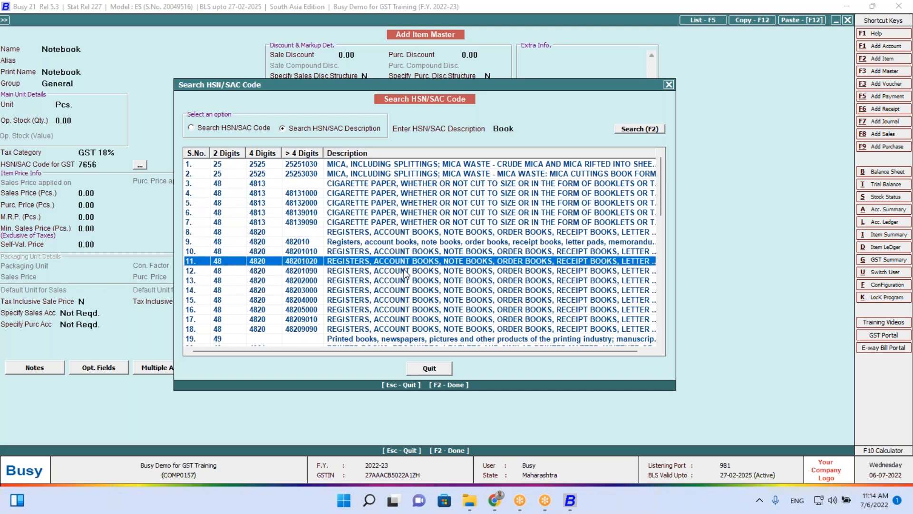
{"action": "key", "text": "Down"}
{"action": "key", "text": "Down"}
{"action": "key", "text": "Down"}
{"action": "key", "text": "Down"}
{"action": "key", "text": "Down"}
{"action": "key", "text": "Down"}
{"action": "key", "text": "Down"}
{"action": "key", "text": "Down"}
{"action": "key", "text": "Down"}
{"action": "key", "text": "Up"}
{"action": "key", "text": "Up"}
{"action": "key", "text": "Up"}
{"action": "key", "text": "Up"}
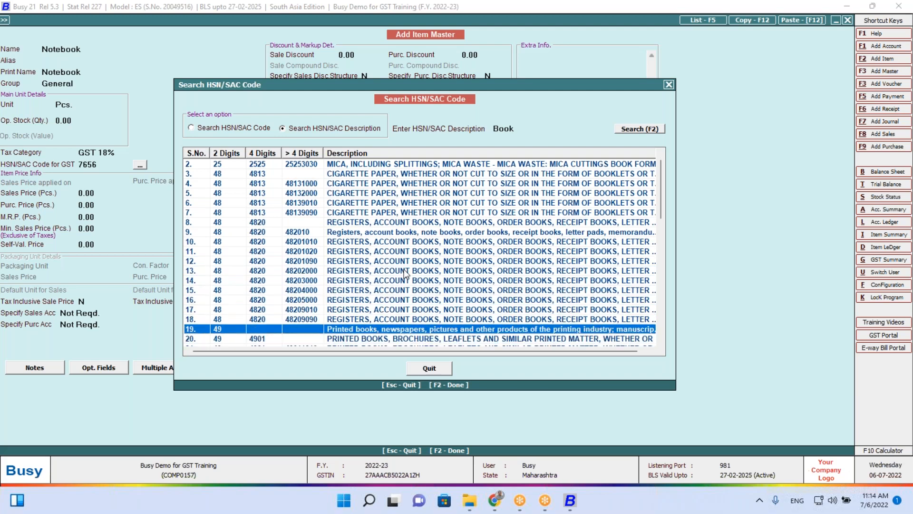
{"action": "key", "text": "Down"}
{"action": "key", "text": "Down"}
{"action": "key", "text": "Up"}
{"action": "key", "text": "Up"}
{"action": "key", "text": "Up"}
{"action": "key", "text": "Up"}
{"action": "key", "text": "Up"}
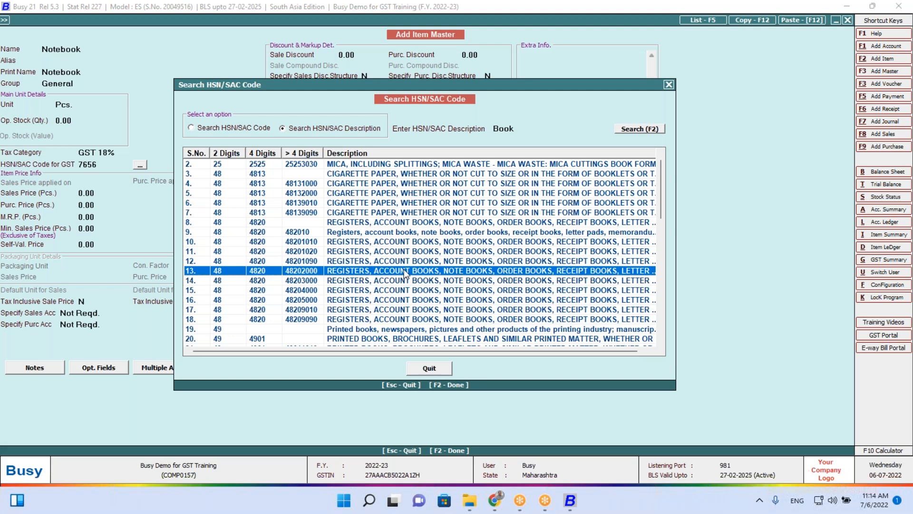
{"action": "key", "text": "Down"}
{"action": "key", "text": "Down"}
{"action": "key", "text": "Down"}
{"action": "key", "text": "Down"}
{"action": "key", "text": "Down"}
{"action": "key", "text": "Down"}
{"action": "key", "text": "Down"}
{"action": "key", "text": "Down"}
{"action": "key", "text": "Down"}
{"action": "key", "text": "Down"}
{"action": "key", "text": "Down"}
{"action": "key", "text": "Down"}
{"action": "key", "text": "Down"}
{"action": "key", "text": "Down"}
{"action": "key", "text": "Down"}
{"action": "key", "text": "Down"}
{"action": "key", "text": "Down"}
{"action": "key", "text": "Down"}
{"action": "key", "text": "Down"}
{"action": "key", "text": "Down"}
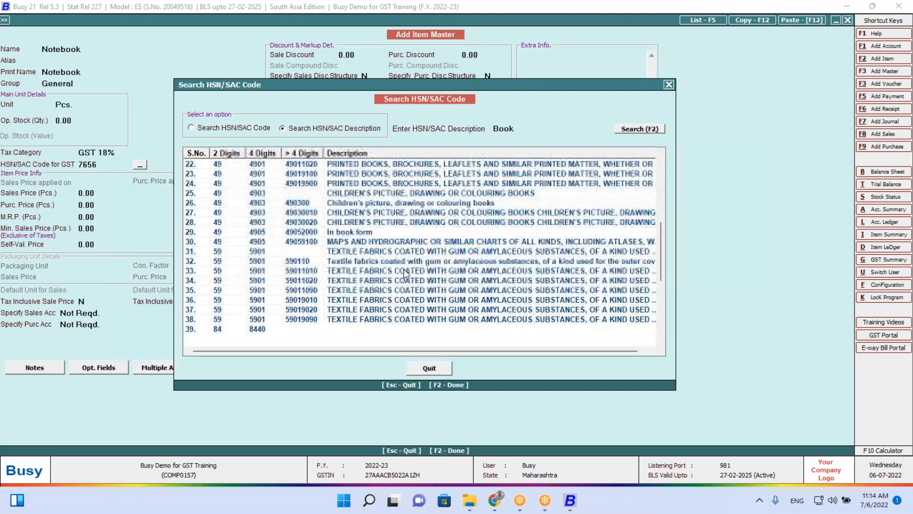
{"action": "key", "text": "Down"}
{"action": "key", "text": "Down"}
{"action": "key", "text": "Down"}
{"action": "key", "text": "Down"}
{"action": "key", "text": "Down"}
{"action": "key", "text": "Down"}
{"action": "key", "text": "Down"}
{"action": "key", "text": "Down"}
{"action": "key", "text": "Down"}
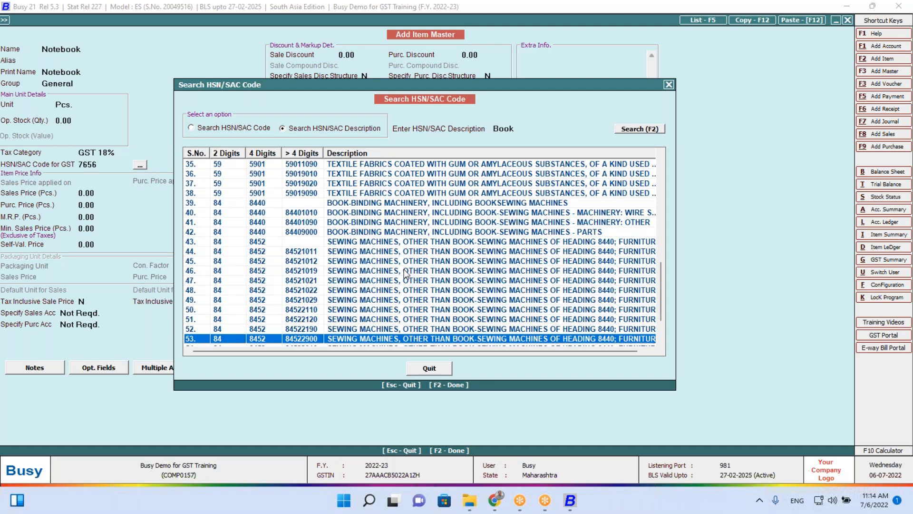
{"action": "key", "text": "Up"}
{"action": "key", "text": "Up"}
{"action": "key", "text": "Up"}
{"action": "key", "text": "Up"}
{"action": "key", "text": "Up"}
{"action": "key", "text": "Up"}
{"action": "key", "text": "Up"}
{"action": "key", "text": "Up"}
{"action": "key", "text": "Up"}
{"action": "key", "text": "Up"}
{"action": "key", "text": "Up"}
{"action": "key", "text": "Up"}
{"action": "key", "text": "Up"}
{"action": "key", "text": "Up"}
{"action": "key", "text": "Up"}
{"action": "key", "text": "Up"}
{"action": "key", "text": "Up"}
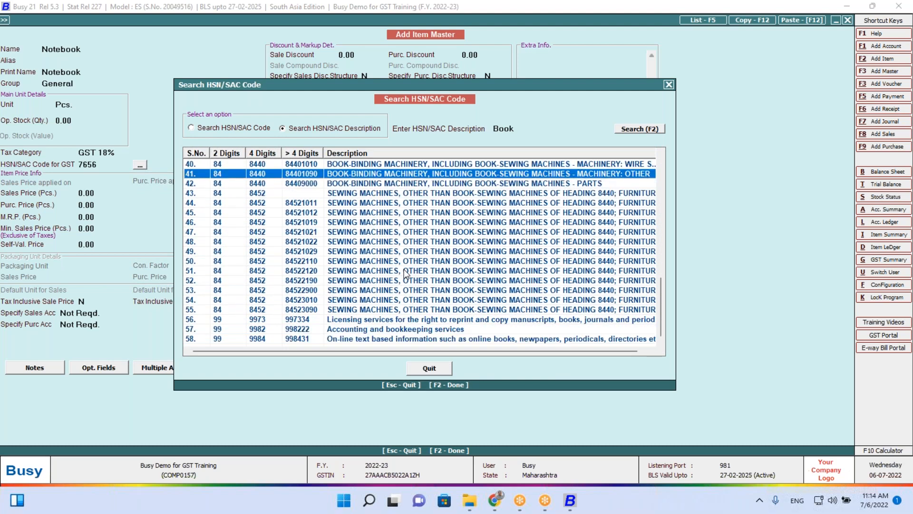
{"action": "key", "text": "Up"}
{"action": "key", "text": "Up"}
{"action": "key", "text": "Up"}
{"action": "key", "text": "Up"}
{"action": "key", "text": "Up"}
{"action": "key", "text": "Up"}
{"action": "key", "text": "Up"}
{"action": "key", "text": "Up"}
{"action": "key", "text": "Up"}
{"action": "key", "text": "Up"}
{"action": "key", "text": "Up"}
{"action": "key", "text": "Up"}
{"action": "key", "text": "Up"}
{"action": "key", "text": "Up"}
{"action": "key", "text": "Up"}
{"action": "key", "text": "Up"}
{"action": "key", "text": "Up"}
{"action": "key", "text": "Up"}
{"action": "key", "text": "Up"}
{"action": "key", "text": "Up"}
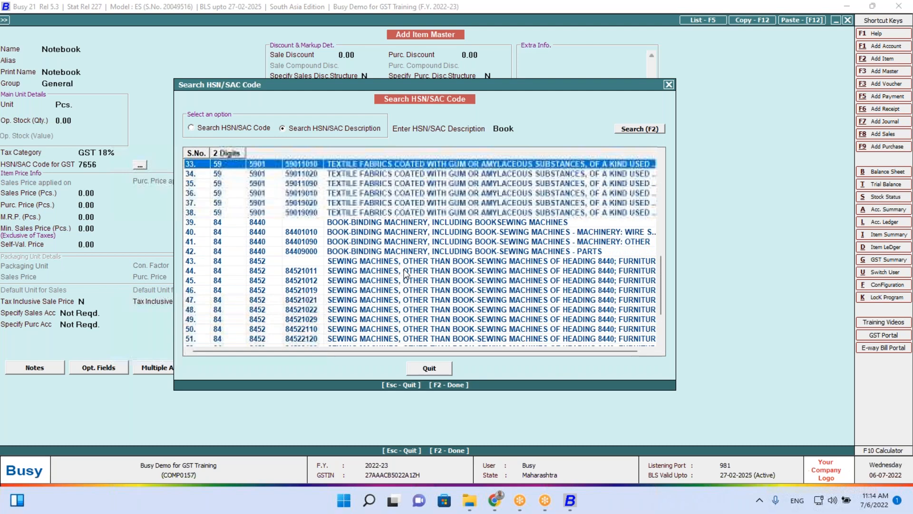
{"action": "key", "text": "Up"}
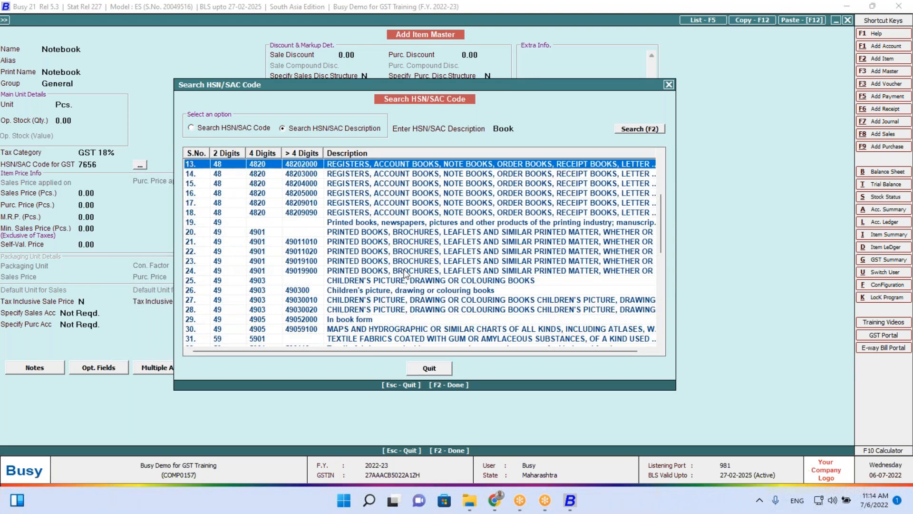
{"action": "key", "text": "Escape"}
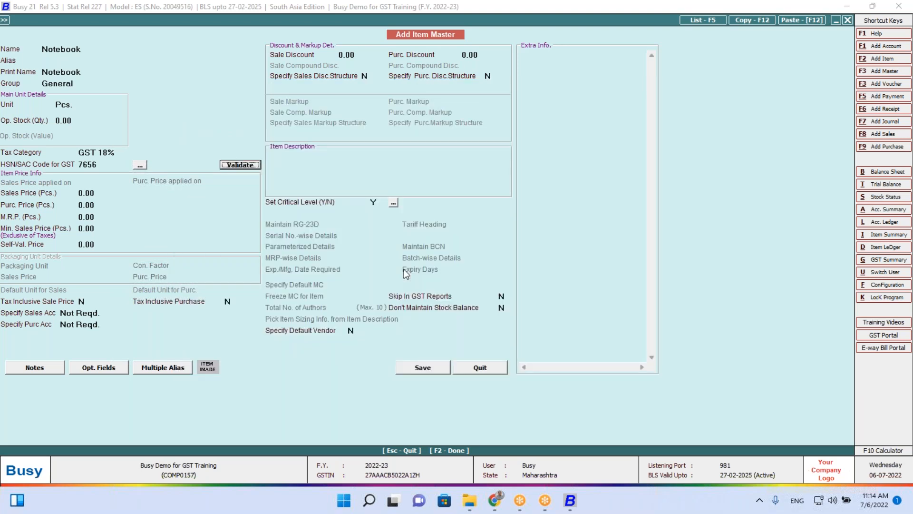
Replace HSN/SAC code 7656 with 4820 and confirm it validates as a valid code
{"action": "left_click", "coordinate": [125, 162]}
{"action": "key", "text": "BackSpace"}
{"action": "key", "text": "BackSpace"}
{"action": "key", "text": "BackSpace"}
{"action": "key", "text": "BackSpace"}
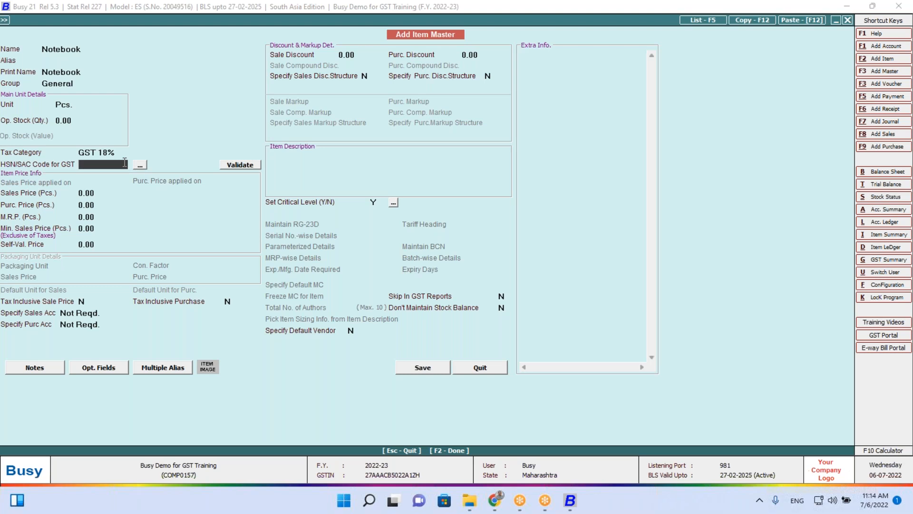
{"action": "type", "text": "4820"}
{"action": "left_click", "coordinate": [251, 165]}
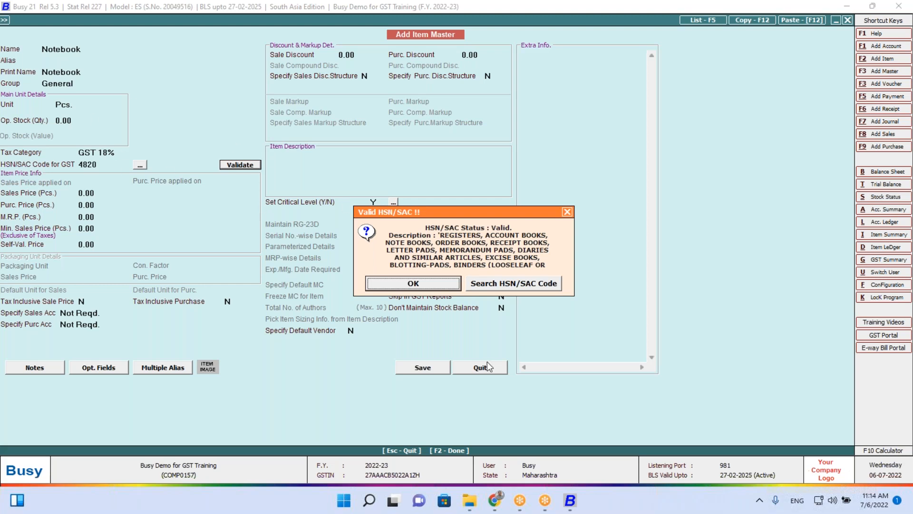
{"action": "left_click", "coordinate": [432, 284]}
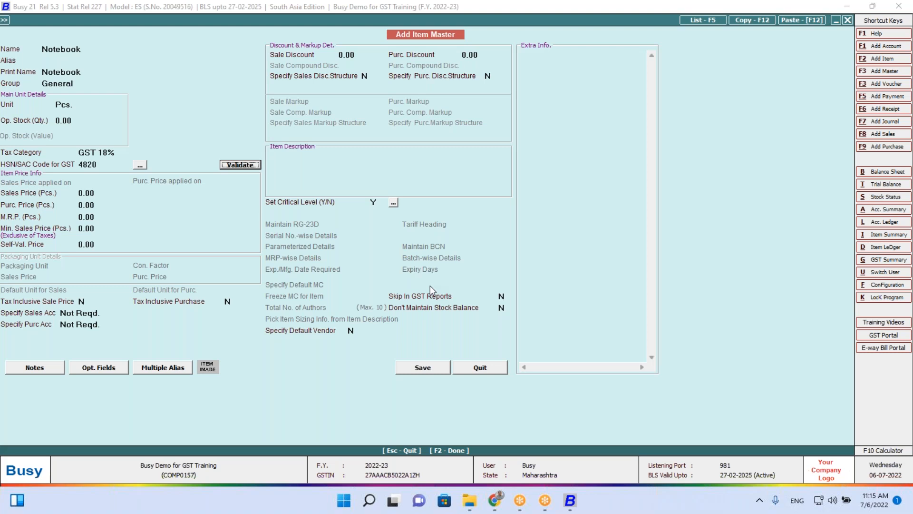
Enter sales price 6,000 and purchase price 5,000, then save the Notebook item
{"action": "left_click", "coordinate": [99, 193]}
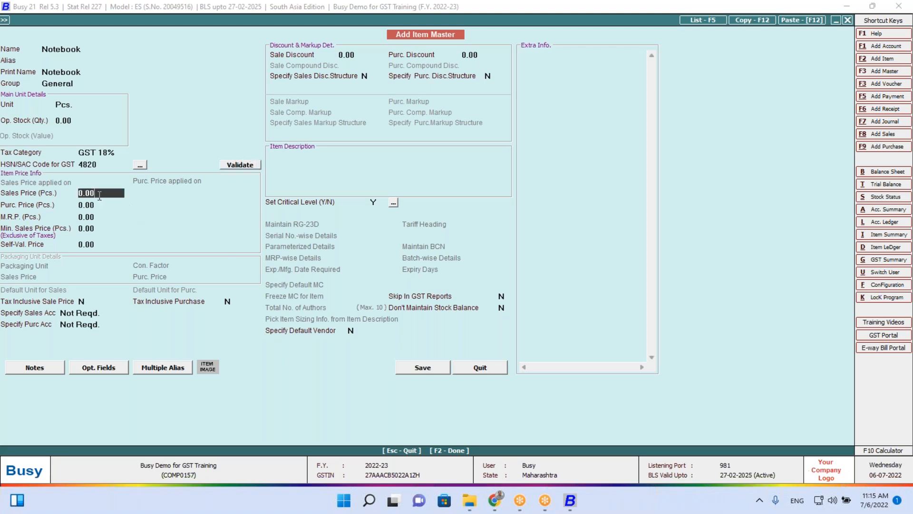
{"action": "type", "text": "5"}
{"action": "key", "text": "BackSpace"}
{"action": "type", "text": "6,000"}
{"action": "key", "text": "Return"}
{"action": "key", "text": "Return"}
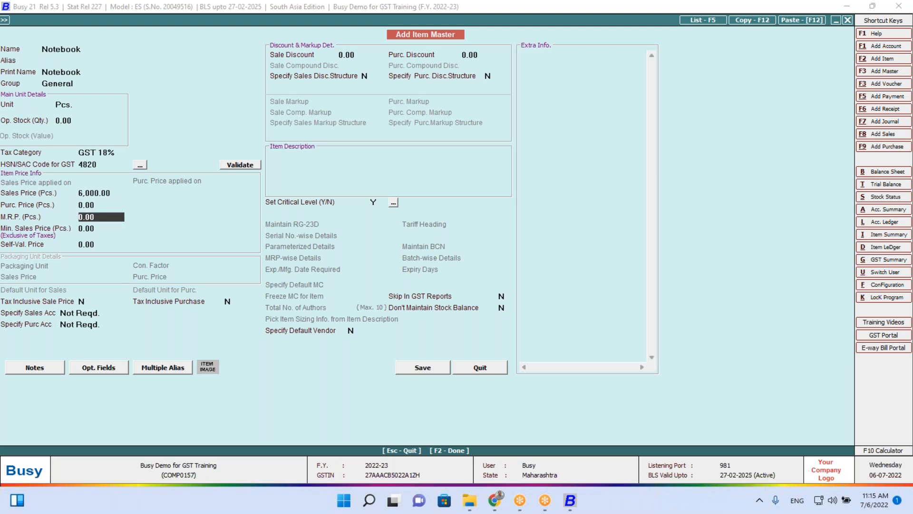
{"action": "key", "text": "Up"}
{"action": "type", "text": "5000"}
{"action": "key", "text": "Return"}
{"action": "key", "text": "Return"}
{"action": "key", "text": "Return"}
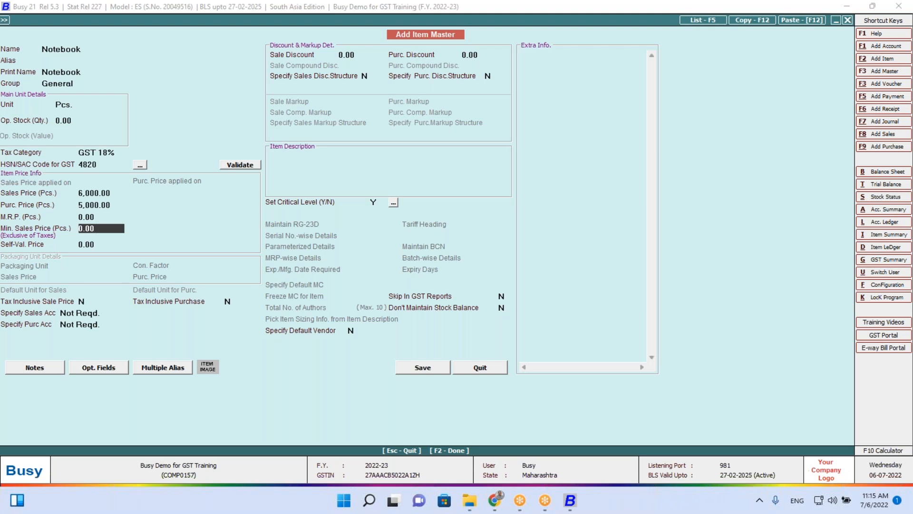
{"action": "key", "text": "F2"}
{"action": "key", "text": "Return"}
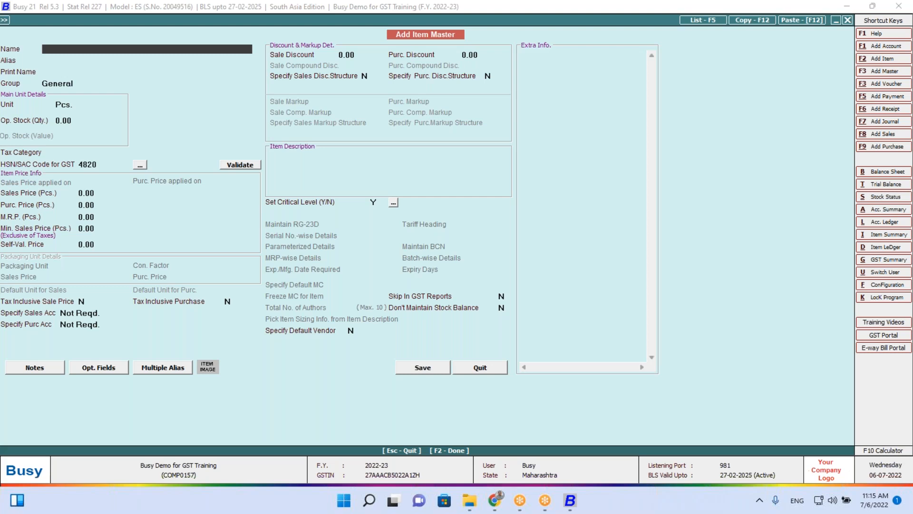
{"action": "key", "text": "Escape"}
Open Transactions > GST Misc. Utilities > Validate GSTIN Online and choose multiple GSTINs
{"action": "key", "text": "Right"}
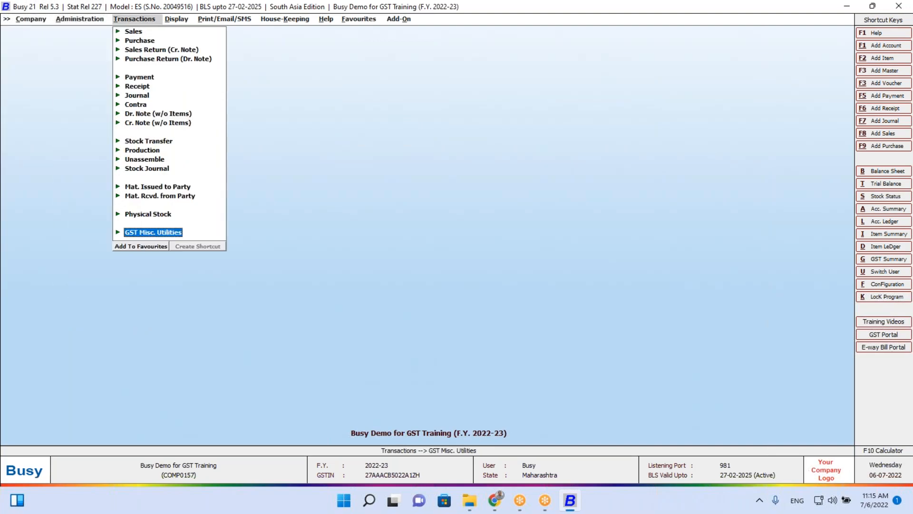
{"action": "key", "text": "Return"}
{"action": "key", "text": "Down"}
{"action": "key", "text": "Down"}
{"action": "key", "text": "Down"}
{"action": "key", "text": "Down"}
{"action": "key", "text": "Down"}
{"action": "key", "text": "Down"}
{"action": "key", "text": "Down"}
{"action": "key", "text": "Down"}
{"action": "key", "text": "Down"}
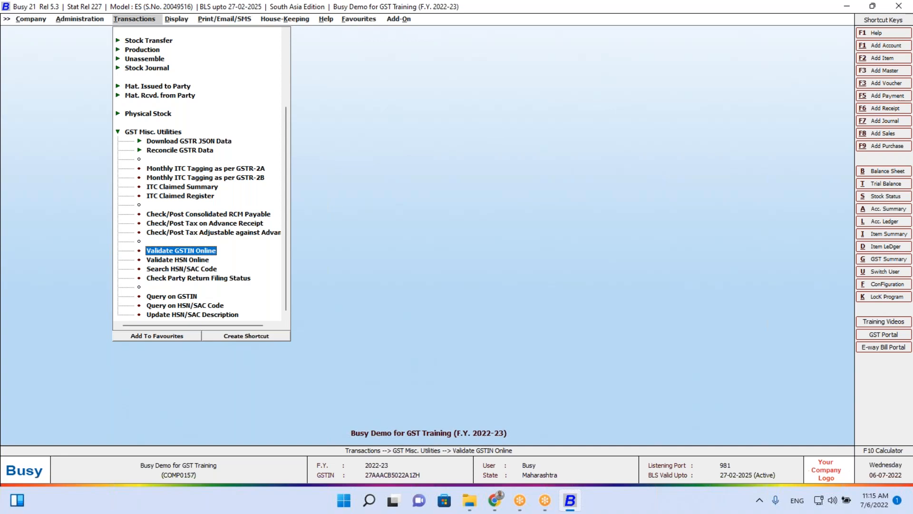
{"action": "key", "text": "Return"}
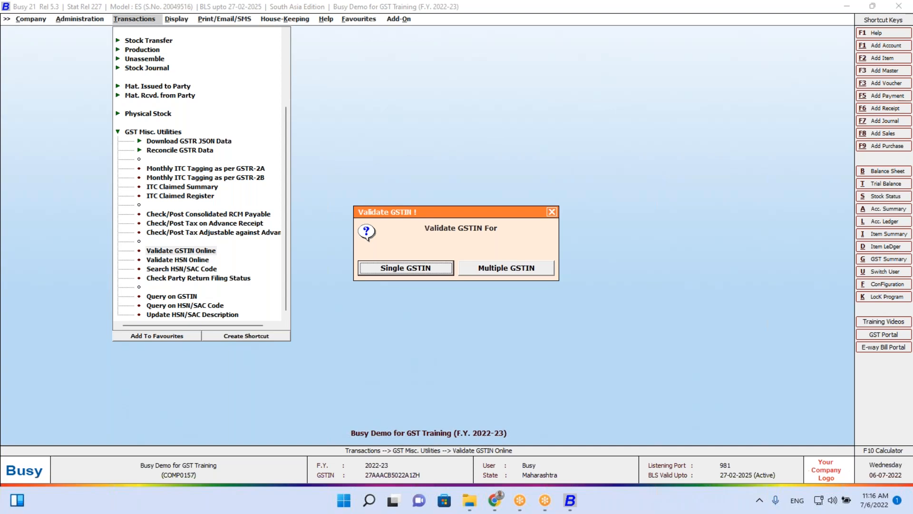
{"action": "key", "text": "Right"}
{"action": "key", "text": "Return"}
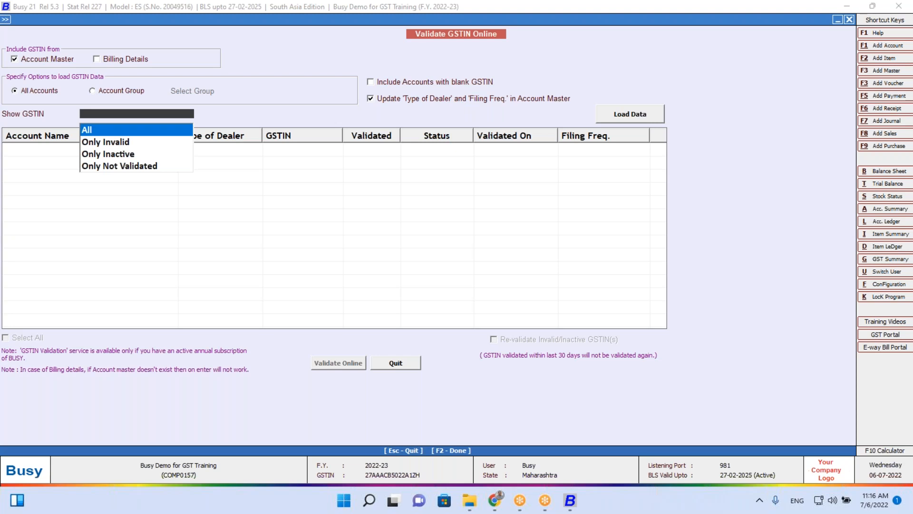
Set Show GSTIN to Only Not Validated and load the data
{"action": "key", "text": "Down"}
{"action": "key", "text": "Down"}
{"action": "key", "text": "Down"}
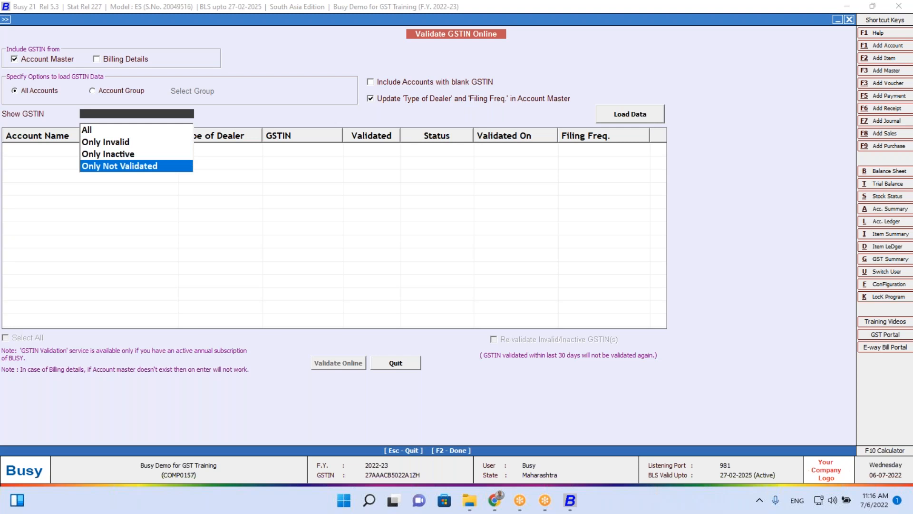
{"action": "key", "text": "Return"}
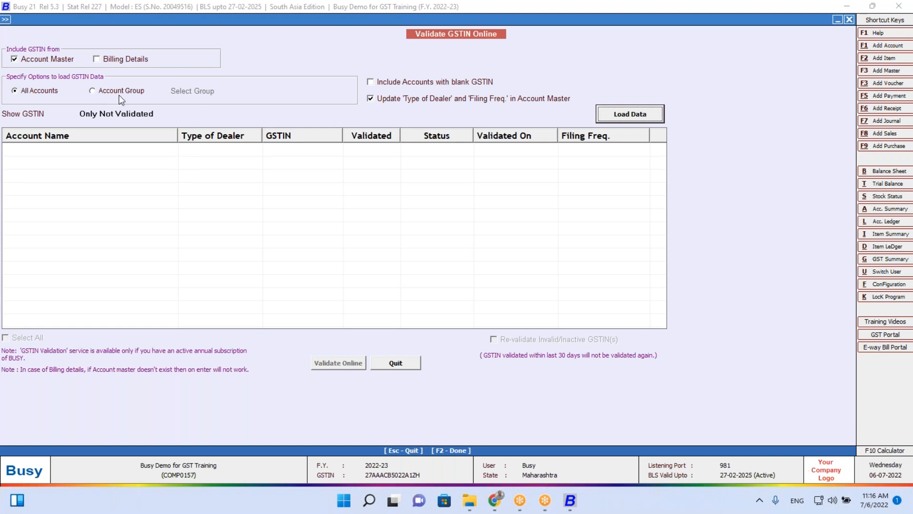
{"action": "left_click", "coordinate": [656, 118]}
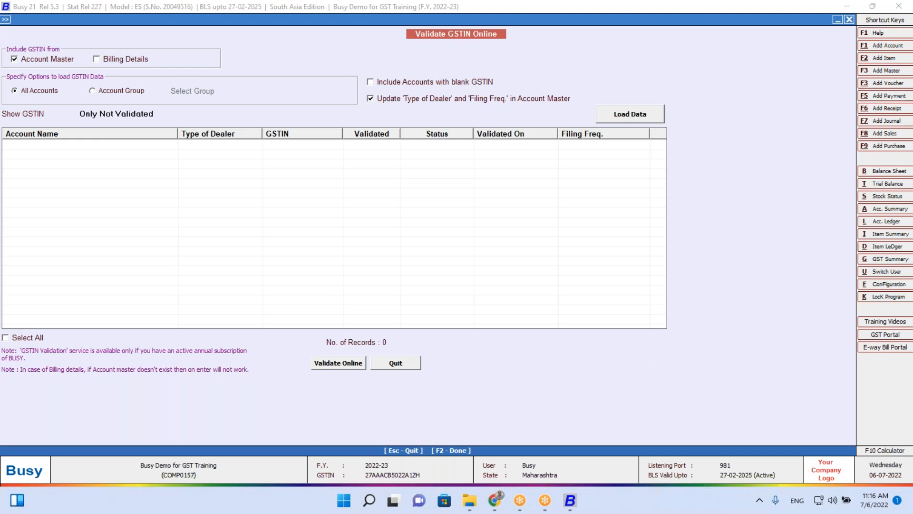
{"action": "left_click", "coordinate": [627, 118]}
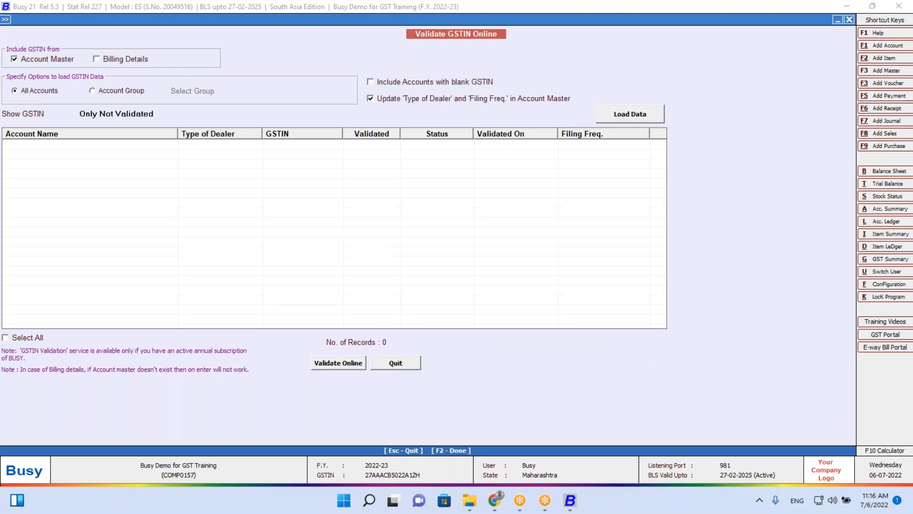
Reload GSTIN data for the Sundry Creditors group with Show GSTIN set to All
{"action": "left_click", "coordinate": [130, 87]}
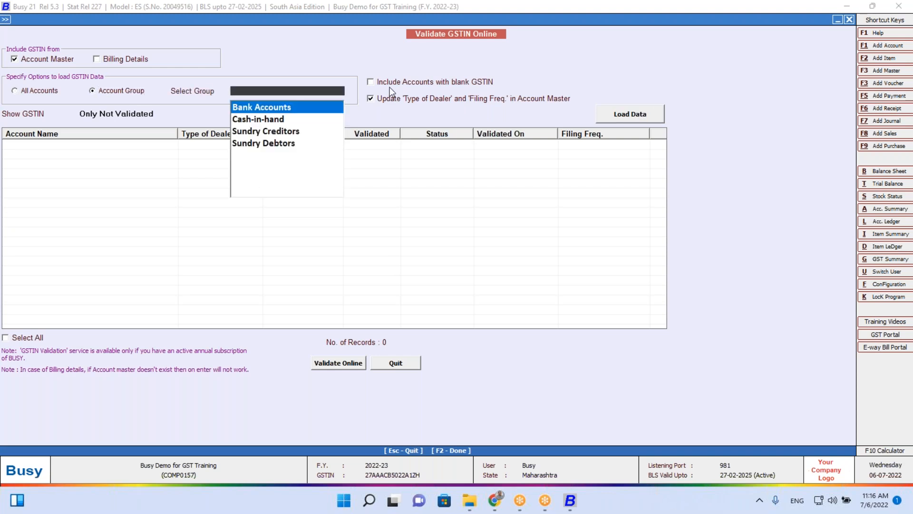
{"action": "type", "text": "sun"}
{"action": "key", "text": "Return"}
{"action": "key", "text": "Return"}
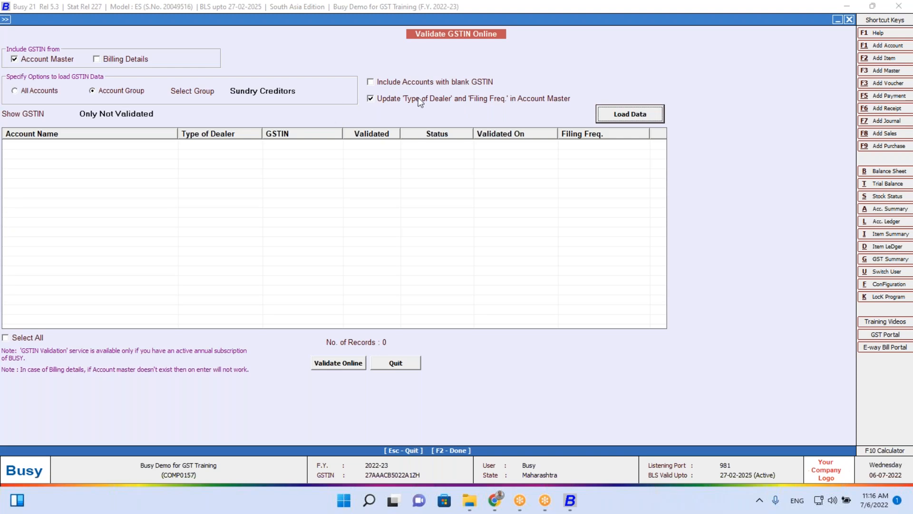
{"action": "left_click", "coordinate": [164, 110]}
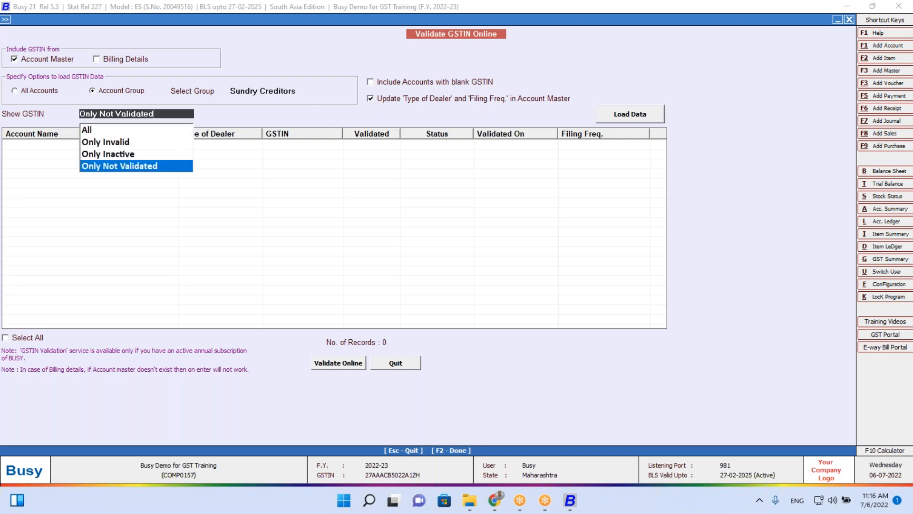
{"action": "left_click", "coordinate": [132, 129]}
{"action": "left_click", "coordinate": [467, 271]}
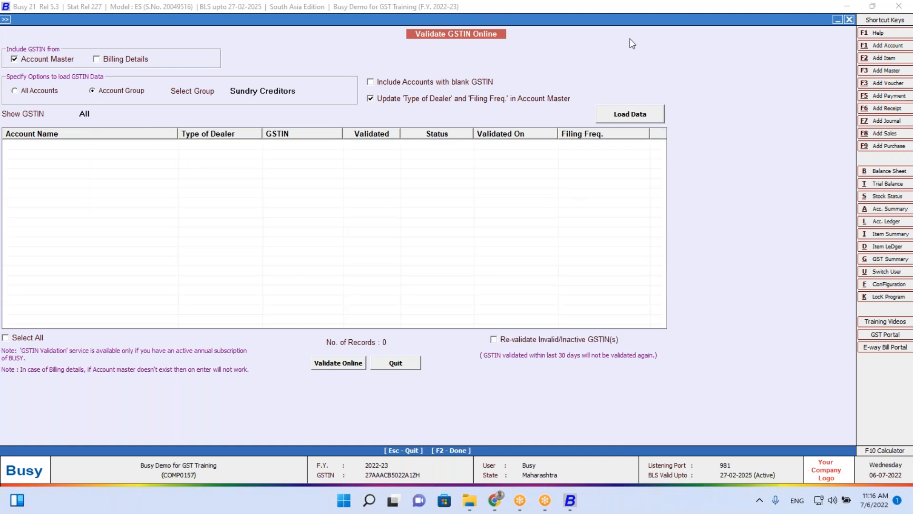
{"action": "key", "text": "alt+l"}
Select the KAYSTAR account in Account Ledger and view its account master
{"action": "type", "text": "k"}
{"action": "key", "text": "Return"}
{"action": "key", "text": "Escape"}
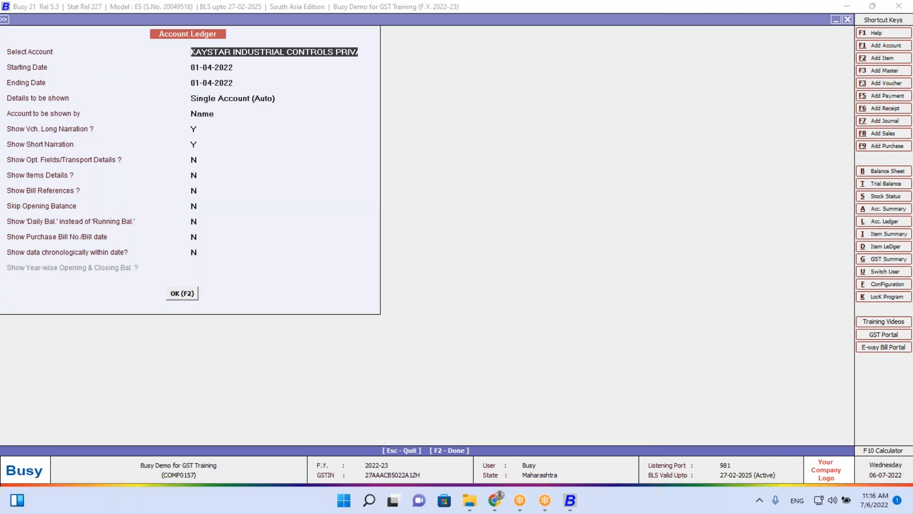
{"action": "key", "text": "alt+m"}
{"action": "key", "text": "Escape"}
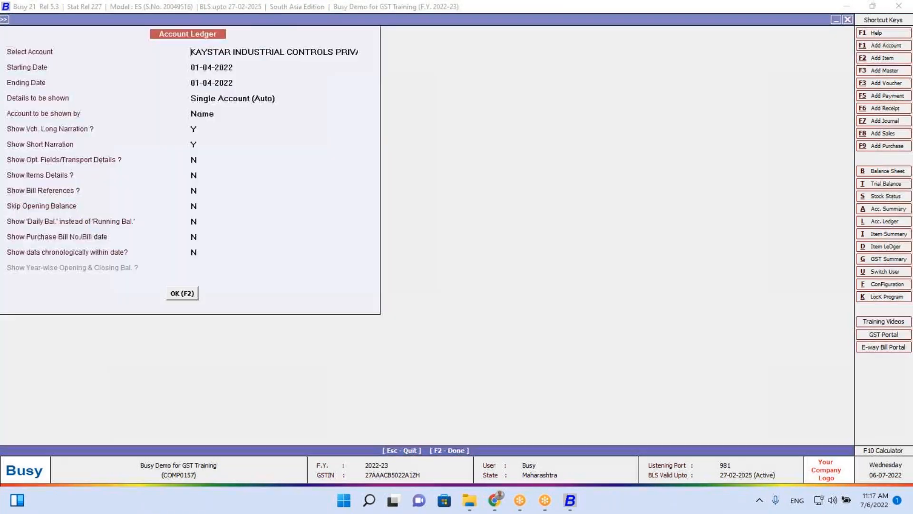
Load Sundry Debtors in Validate GSTIN Online with all GSTINs shown
{"action": "key", "text": "Escape"}
{"action": "key", "text": "Down"}
{"action": "key", "text": "Return"}
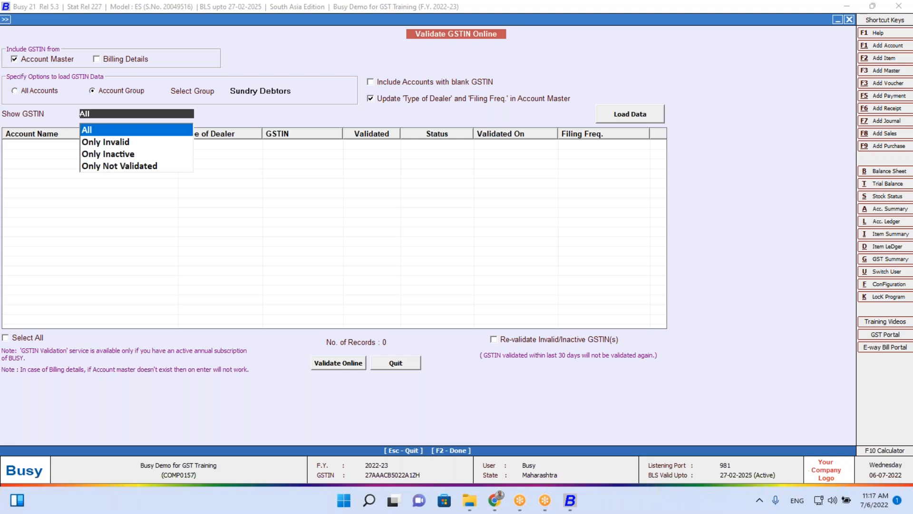
{"action": "key", "text": "Return"}
{"action": "key", "text": "Return"}
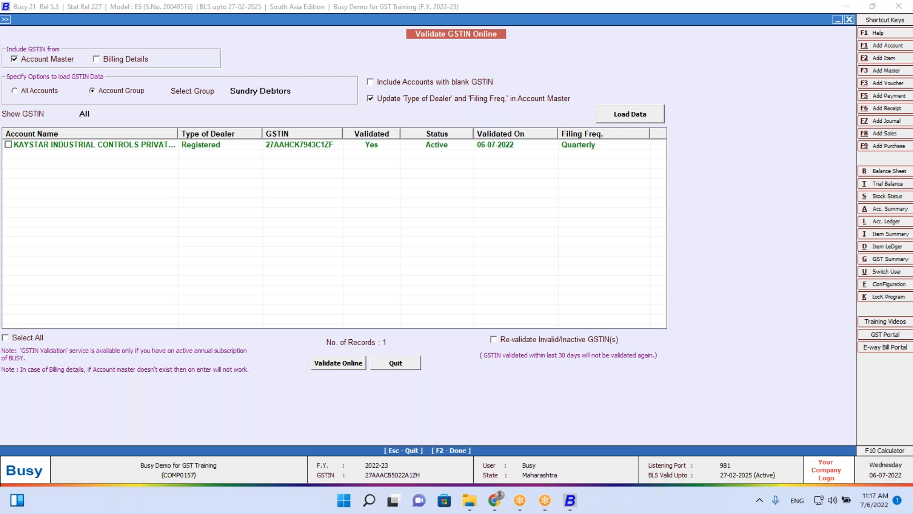
Launch Busy 18 from the Run prompt with c:\busywin\Busy18.exe /cd
{"action": "key", "text": "super+r"}
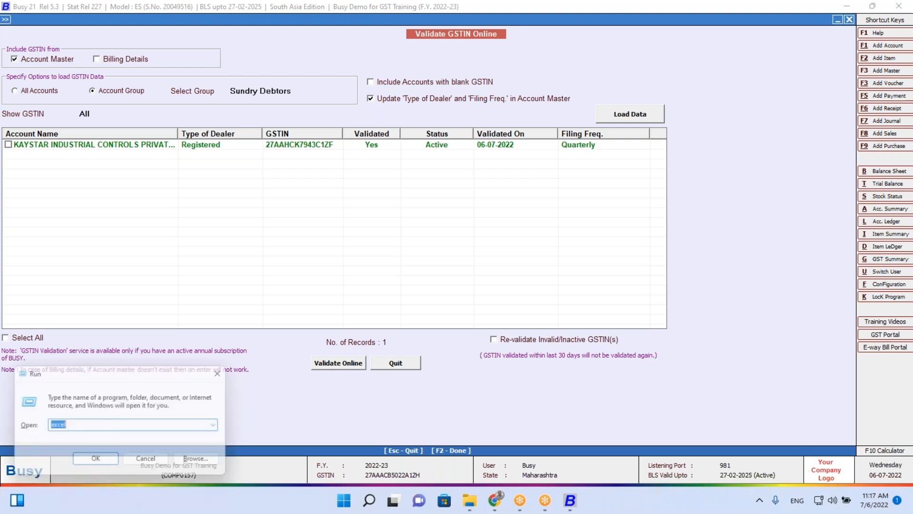
{"action": "type", "text": "c:\\BUSY"}
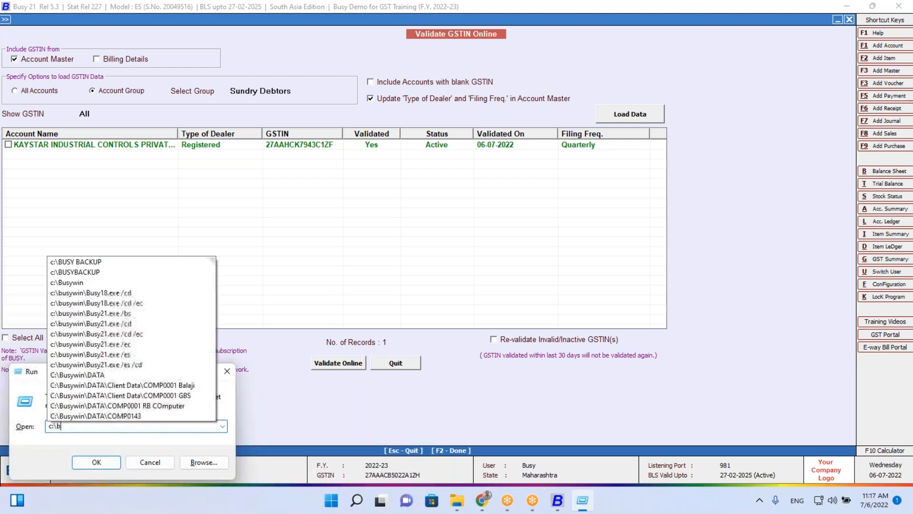
{"action": "key", "text": "Down"}
{"action": "key", "text": "Down"}
{"action": "key", "text": "Down"}
{"action": "key", "text": "Down"}
{"action": "key", "text": "Down"}
{"action": "key", "text": "Down"}
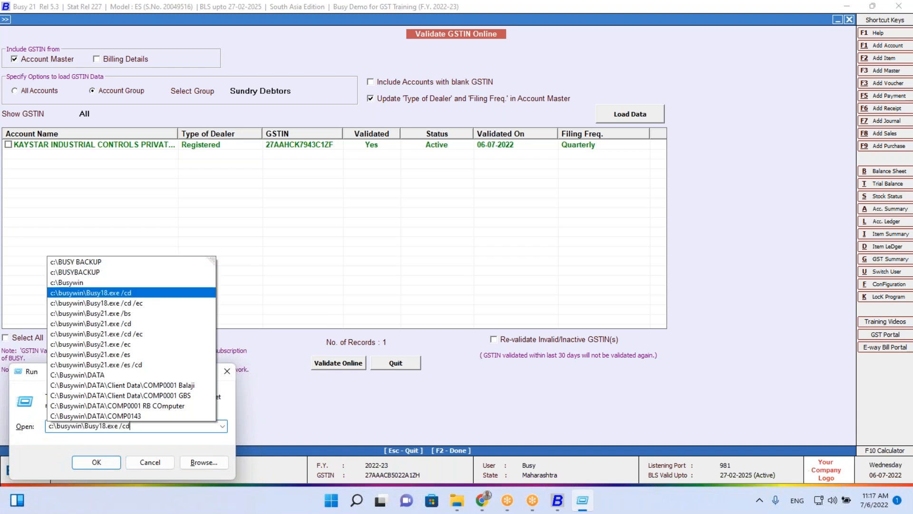
{"action": "key", "text": "Up"}
{"action": "key", "text": "Up"}
{"action": "key", "text": "Return"}
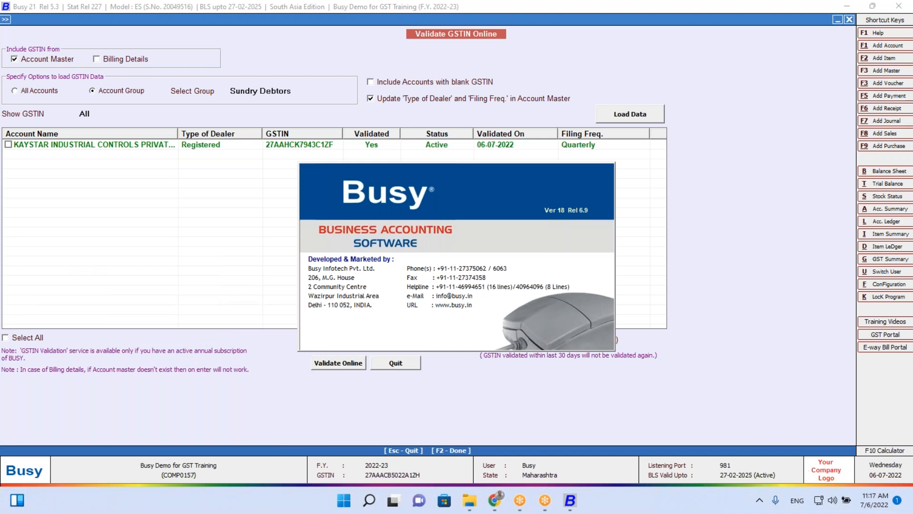
Edit the Run command to Busy21.exe /cd, launch it and accept the security notice
{"action": "key", "text": "super+r"}
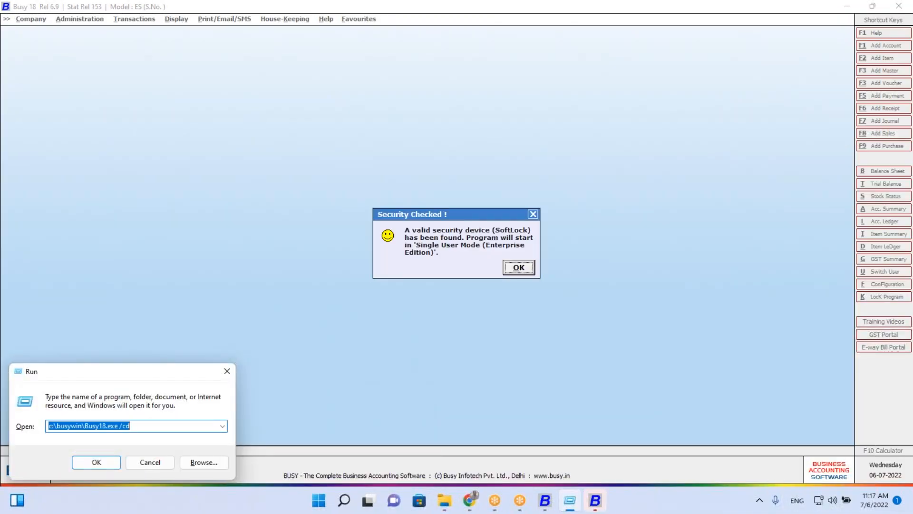
{"action": "left_click", "coordinate": [126, 425]}
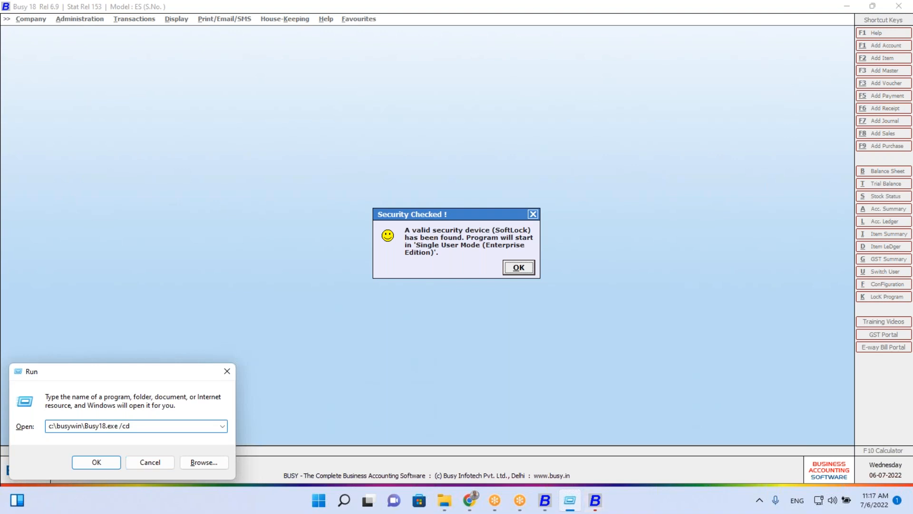
{"action": "key", "text": "BackSpace"}
{"action": "key", "text": "BackSpace"}
{"action": "type", "text": "2"}
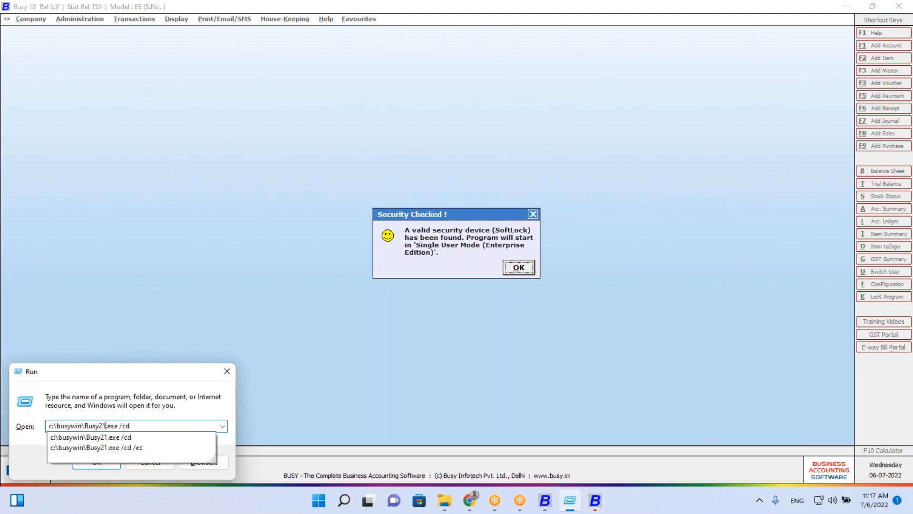
{"action": "key", "text": "Return"}
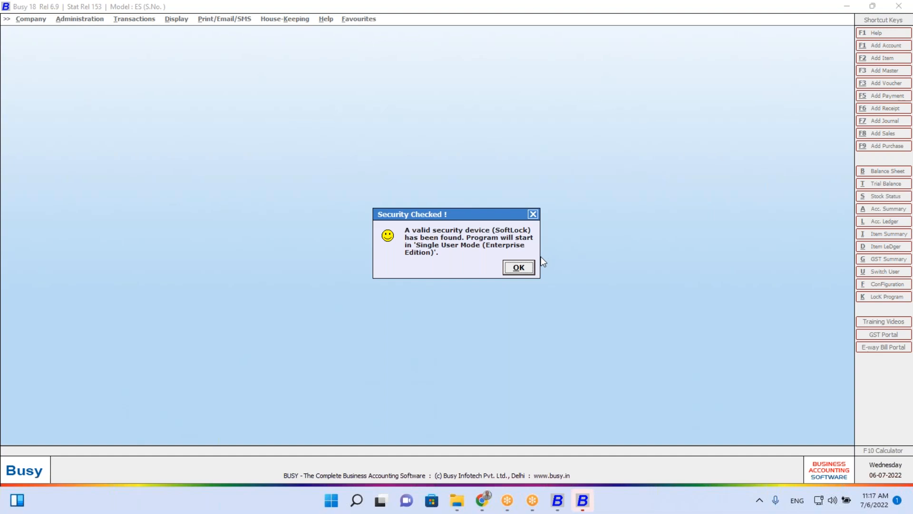
{"action": "left_click", "coordinate": [519, 268]}
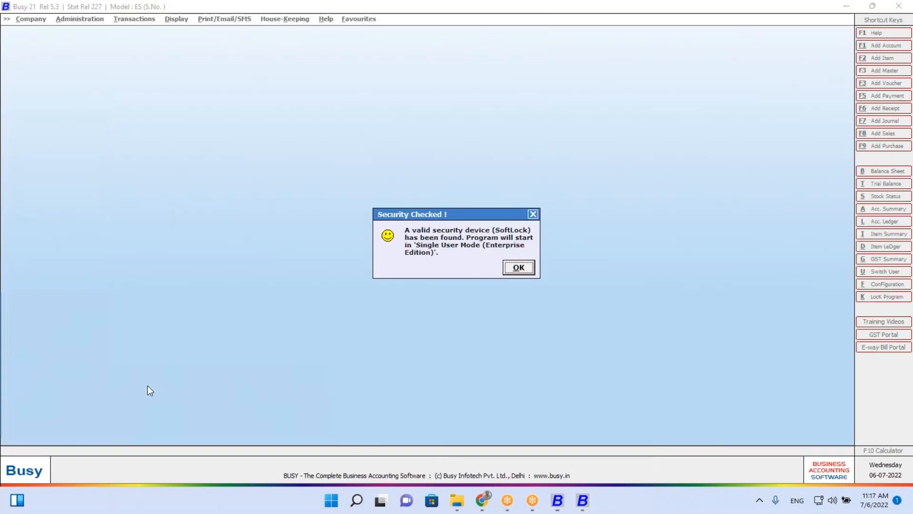
{"action": "key", "text": "Return"}
Exit Busy 18 via Company > Exit BUSY
{"action": "key", "text": "alt+Tab"}
{"action": "key", "text": "Down"}
{"action": "key", "text": "Up"}
{"action": "key", "text": "Up"}
{"action": "key", "text": "Return"}
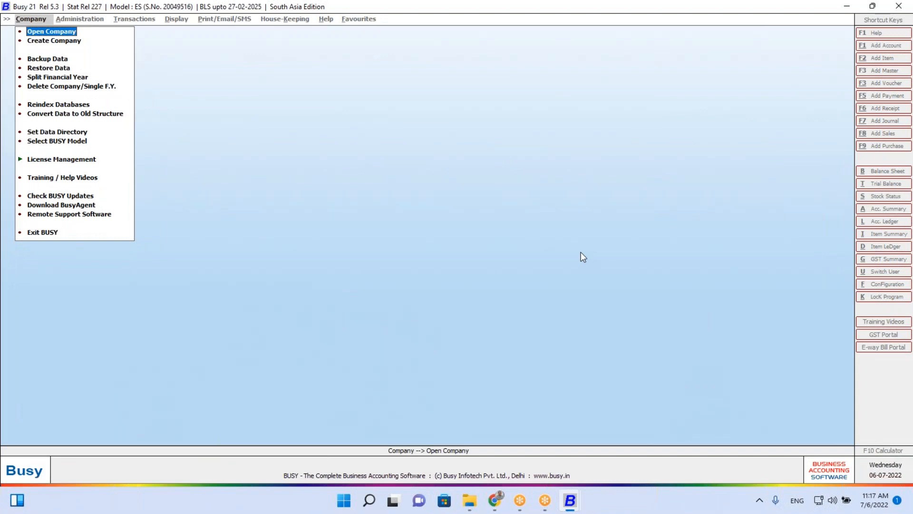
Select the GST Demo company to open and dismiss the invalid user name error
{"action": "key", "text": "Return"}
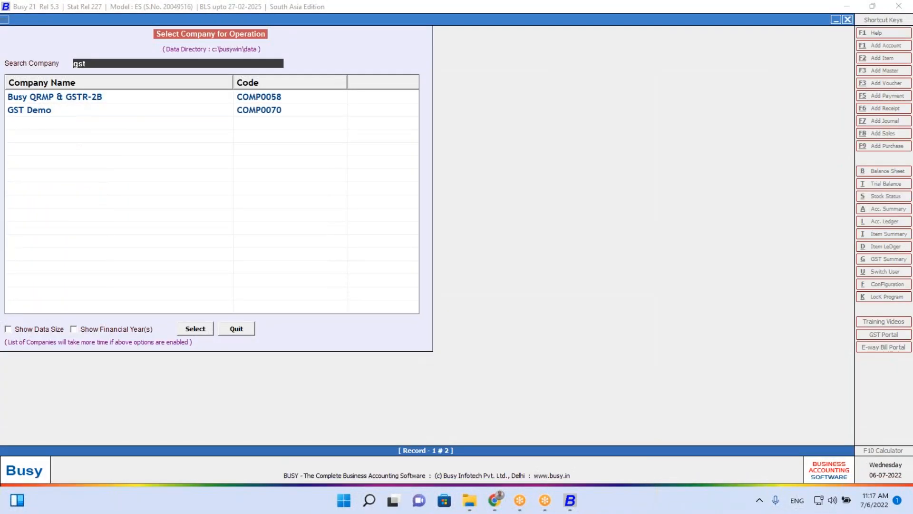
{"action": "key", "text": "Down"}
{"action": "key", "text": "Return"}
{"action": "type", "text": "Busy"}
{"action": "key", "text": "Return"}
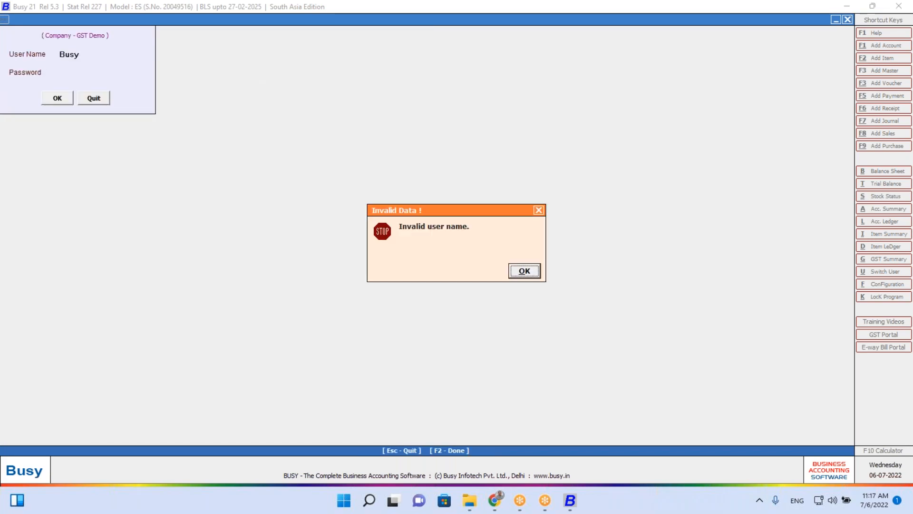
{"action": "key", "text": "Return"}
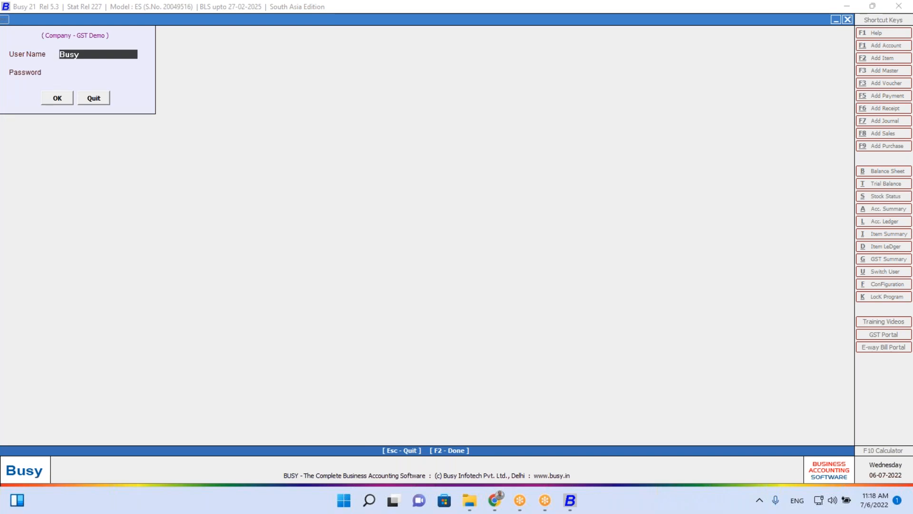
Log in with the corrected user name and password, then bring up the Notes window
{"action": "type", "text": "A"}
{"action": "key", "text": "Return"}
{"action": "type", "text": "a"}
{"action": "key", "text": "Return"}
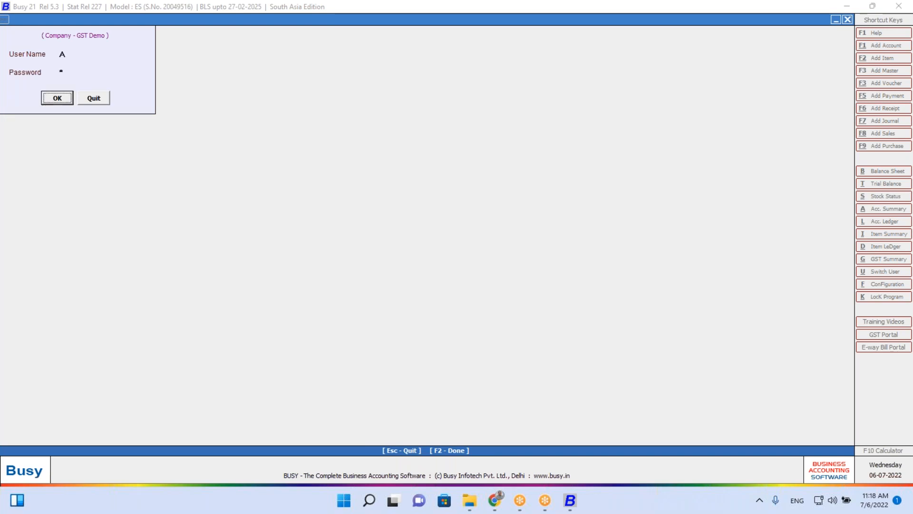
{"action": "key", "text": "Return"}
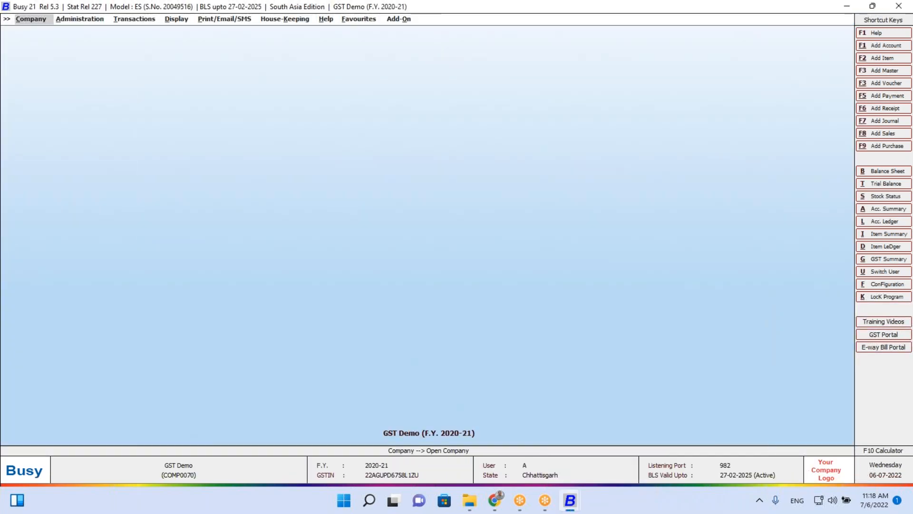
{"action": "key", "text": "ctrl+n"}
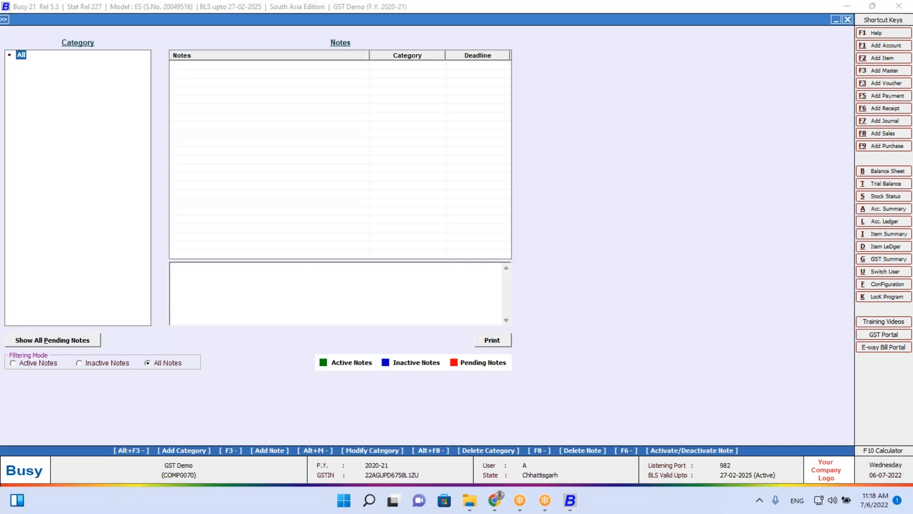
Open Transactions > GST Misc. Utilities > Validate GSTIN Online (Multiple)
{"action": "key", "text": "Escape"}
{"action": "key", "text": "Right"}
{"action": "key", "text": "Right"}
{"action": "key", "text": "Up"}
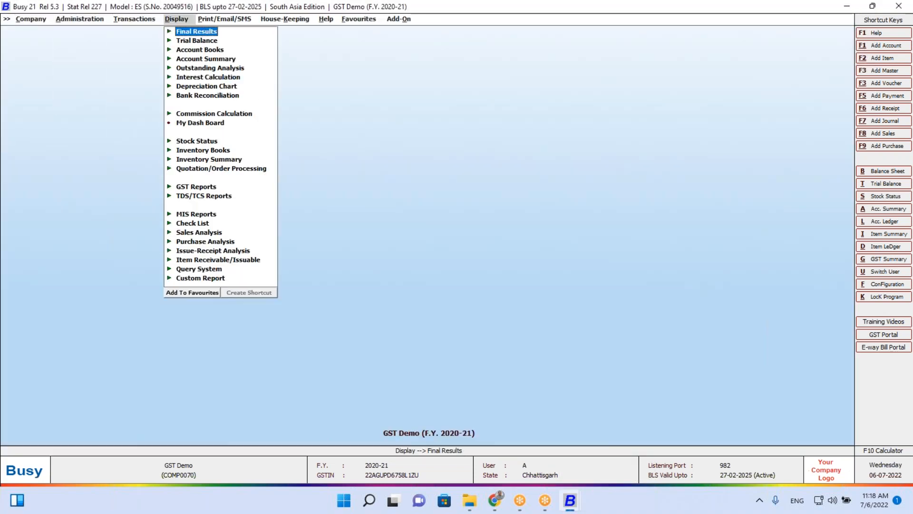
{"action": "key", "text": "Up"}
{"action": "key", "text": "Up"}
{"action": "key", "text": "Up"}
{"action": "key", "text": "Up"}
{"action": "key", "text": "Up"}
{"action": "key", "text": "Up"}
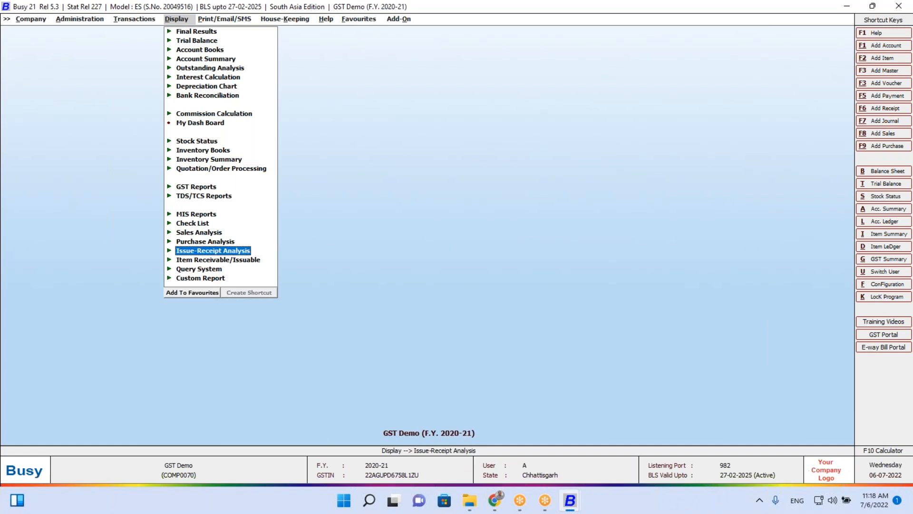
{"action": "key", "text": "Down"}
{"action": "key", "text": "Down"}
{"action": "key", "text": "Left"}
{"action": "key", "text": "Up"}
{"action": "key", "text": "Return"}
{"action": "key", "text": "Down"}
{"action": "key", "text": "Down"}
{"action": "key", "text": "Down"}
{"action": "key", "text": "Down"}
{"action": "key", "text": "Down"}
{"action": "key", "text": "Down"}
{"action": "key", "text": "Down"}
{"action": "key", "text": "Down"}
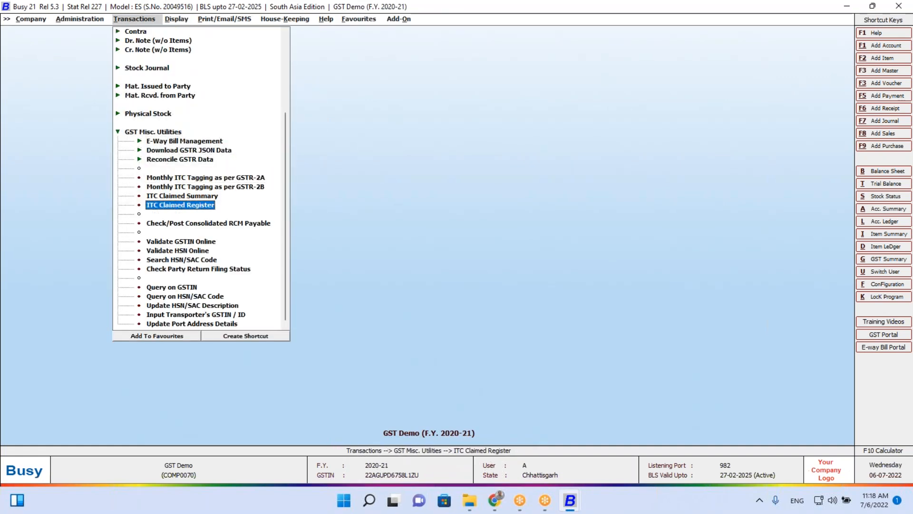
{"action": "key", "text": "Return"}
{"action": "key", "text": "Right"}
{"action": "key", "text": "Return"}
{"action": "key", "text": "Return"}
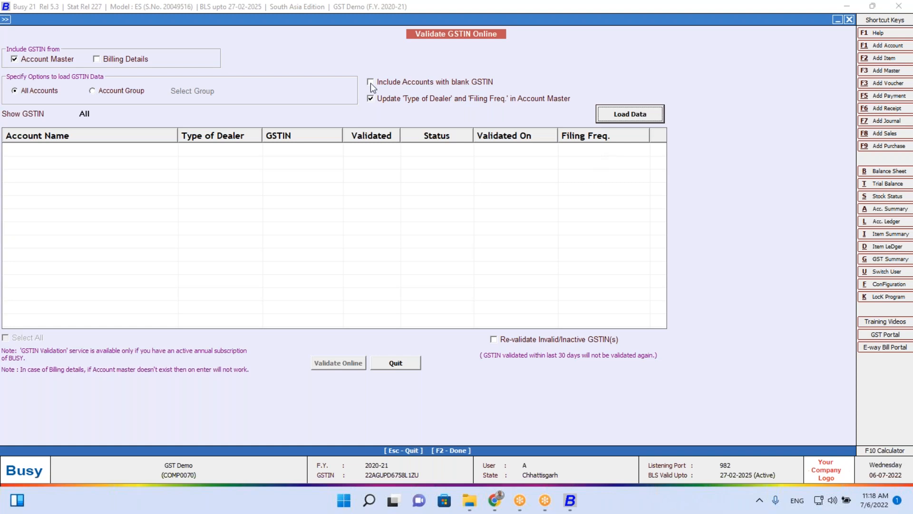
Load accounts by account group, trying 1 Nalwa and 2 Korar before settling on 4 Dhamdha
{"action": "left_click", "coordinate": [135, 92]}
{"action": "key", "text": "Return"}
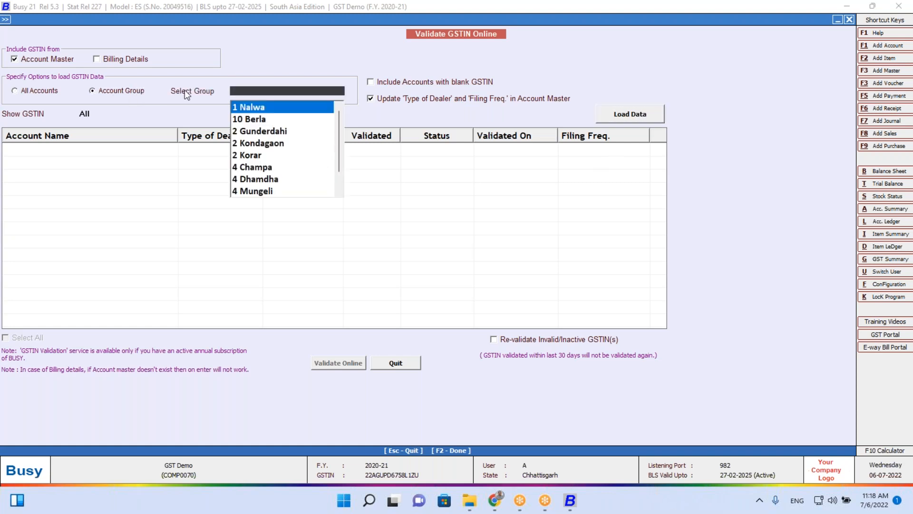
{"action": "key", "text": "Return"}
{"action": "key", "text": "Return"}
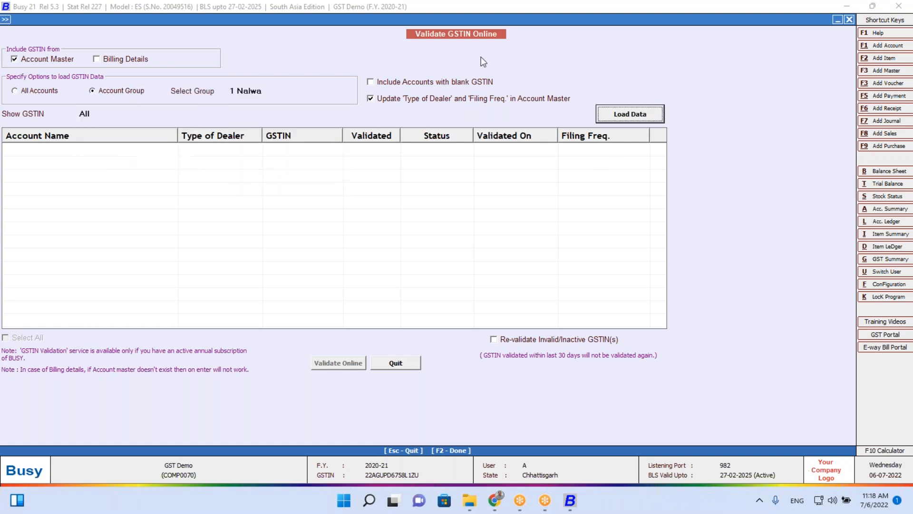
{"action": "key", "text": "Return"}
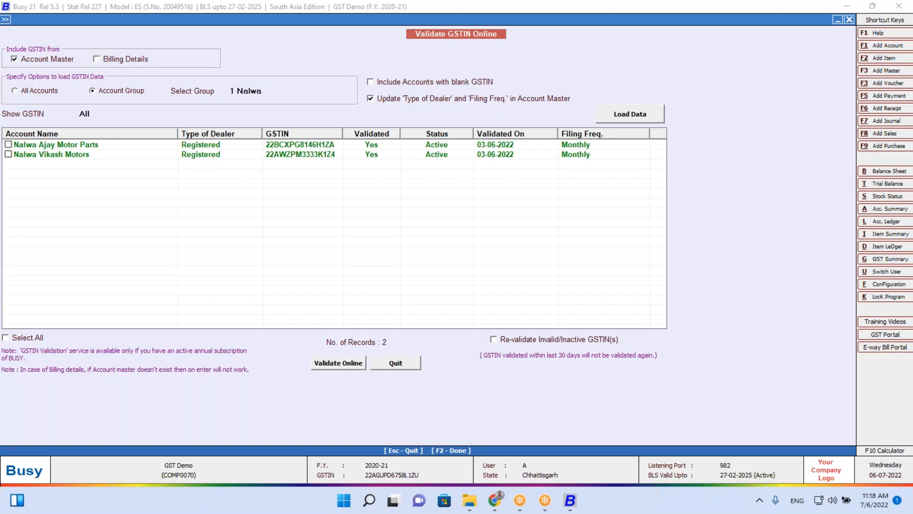
{"action": "left_click", "coordinate": [264, 91]}
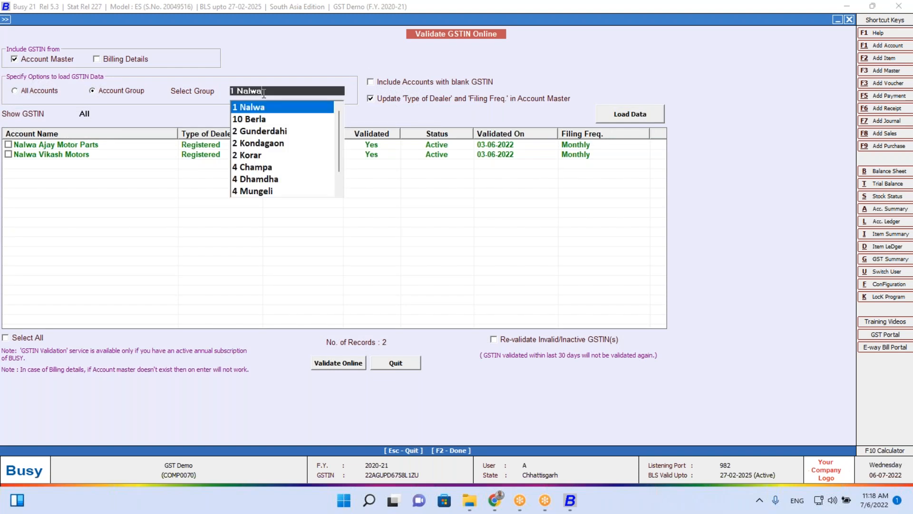
{"action": "key", "text": "Down"}
{"action": "key", "text": "Down"}
{"action": "key", "text": "Down"}
{"action": "key", "text": "Down"}
{"action": "key", "text": "Return"}
{"action": "key", "text": "Return"}
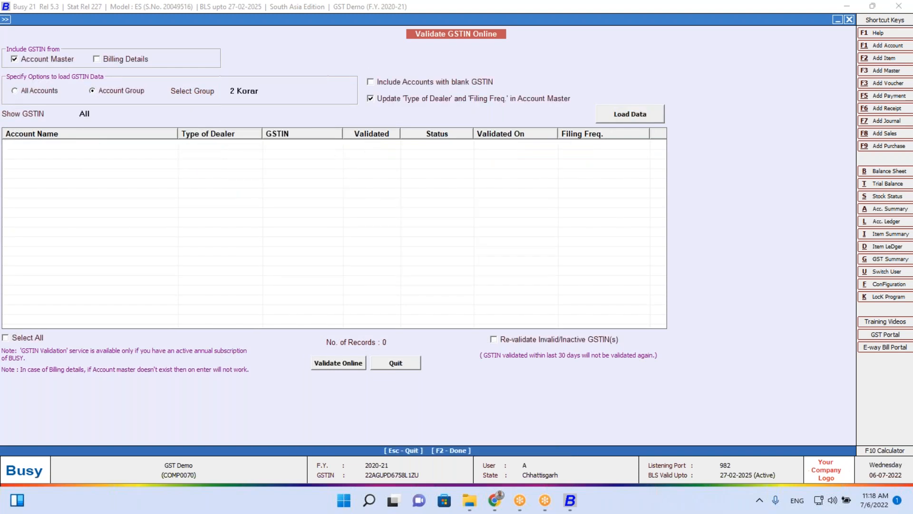
{"action": "key", "text": "Up"}
{"action": "key", "text": "Up"}
{"action": "key", "text": "Up"}
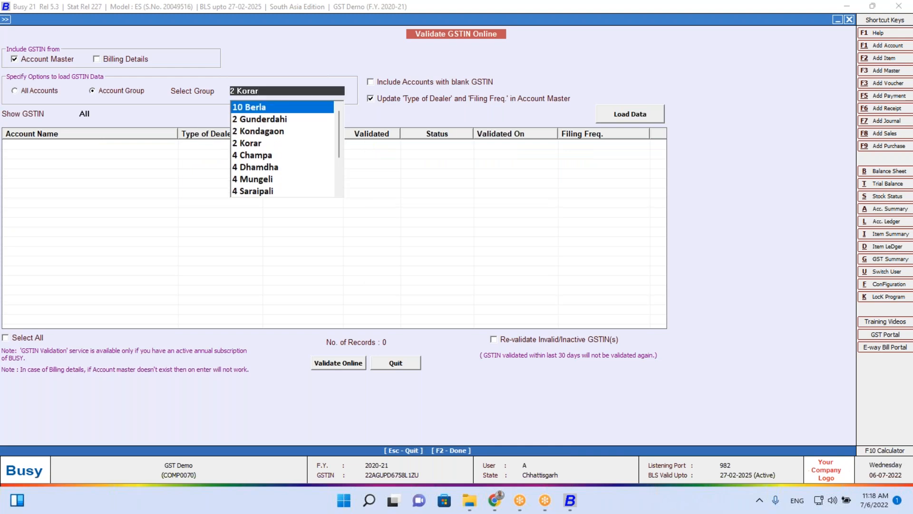
{"action": "key", "text": "Down"}
{"action": "key", "text": "Down"}
{"action": "key", "text": "Down"}
{"action": "key", "text": "Down"}
{"action": "key", "text": "Down"}
{"action": "key", "text": "Return"}
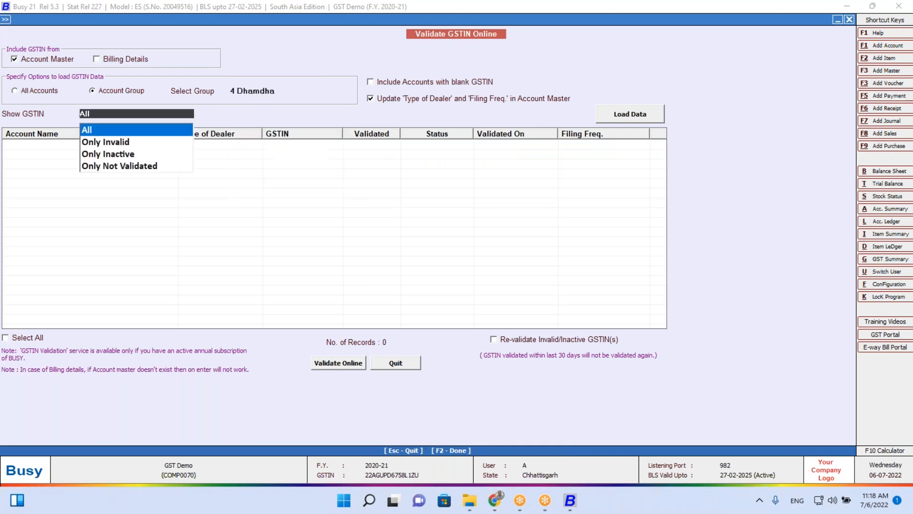
{"action": "key", "text": "Return"}
{"action": "key", "text": "Return"}
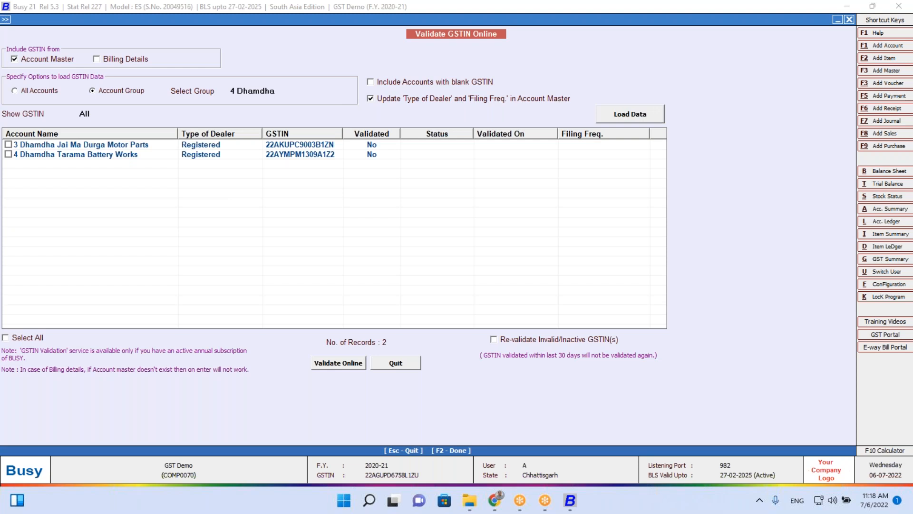
Validate both 4 Dhamdha GSTINs online, then load the 4 Mungeli group
{"action": "left_click", "coordinate": [32, 338]}
{"action": "left_click", "coordinate": [343, 364]}
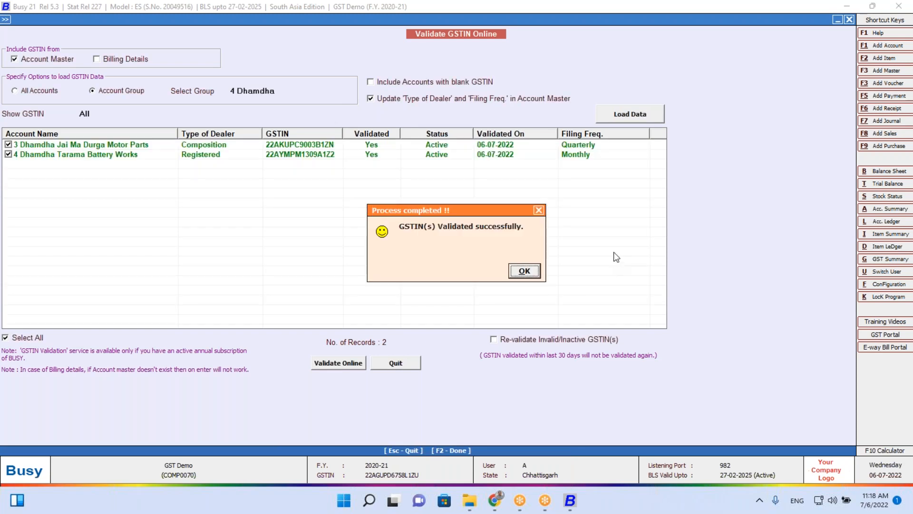
{"action": "left_click", "coordinate": [525, 271]}
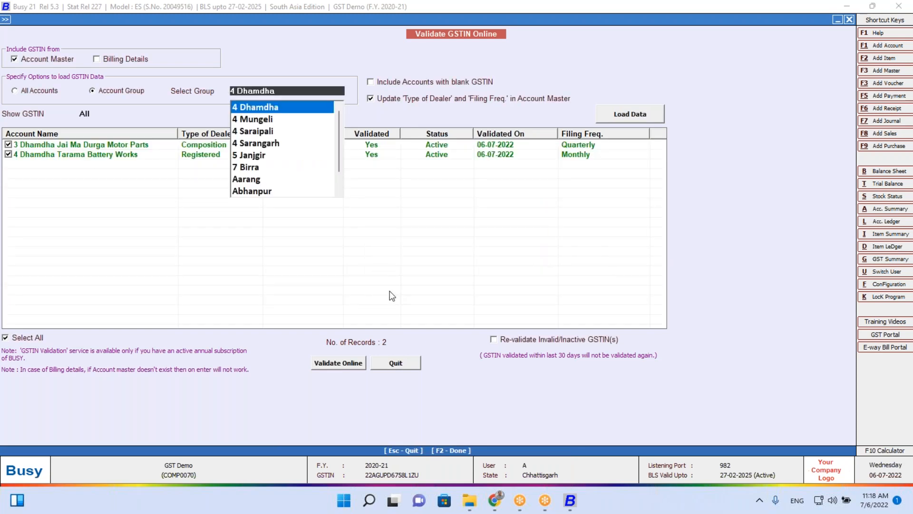
{"action": "key", "text": "Down"}
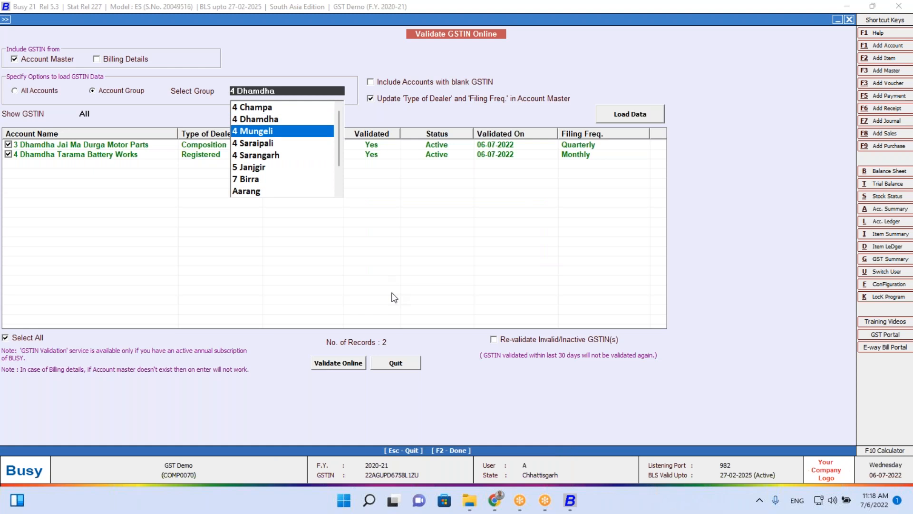
{"action": "key", "text": "Return"}
{"action": "key", "text": "Return"}
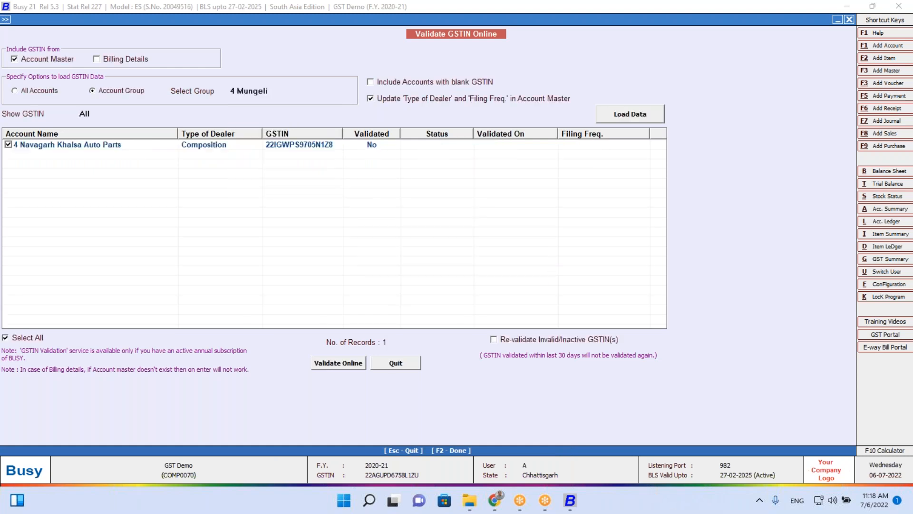
{"action": "left_click", "coordinate": [288, 92]}
Load the Sundry Creditors group accounts and browse the list
{"action": "key", "text": "BackSpace"}
{"action": "key", "text": "BackSpace"}
{"action": "key", "text": "BackSpace"}
{"action": "key", "text": "BackSpace"}
{"action": "key", "text": "BackSpace"}
{"action": "key", "text": "BackSpace"}
{"action": "key", "text": "BackSpace"}
{"action": "key", "text": "BackSpace"}
{"action": "type", "text": "sun"}
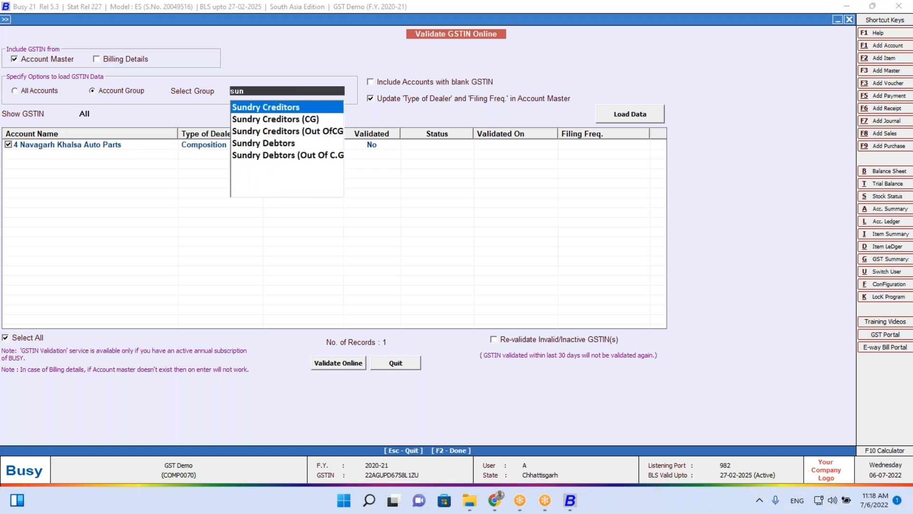
{"action": "key", "text": "Return"}
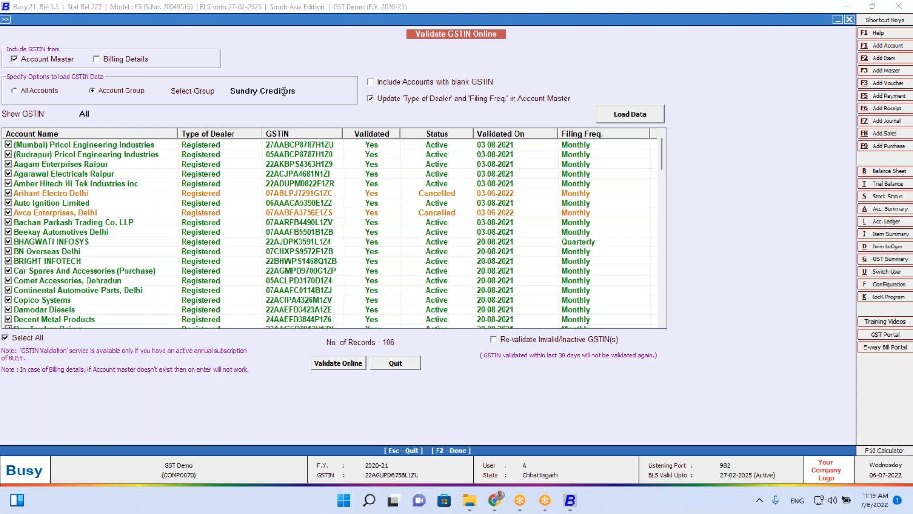
{"action": "left_click", "coordinate": [414, 195]}
{"action": "left_click", "coordinate": [397, 214]}
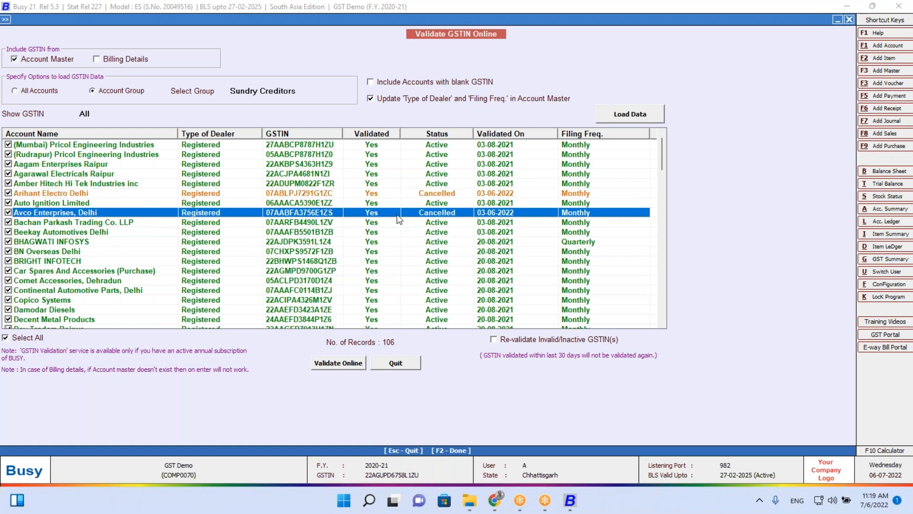
{"action": "key", "text": "Down"}
{"action": "key", "text": "Down"}
{"action": "key", "text": "Down"}
{"action": "key", "text": "Down"}
{"action": "key", "text": "Down"}
{"action": "key", "text": "Down"}
{"action": "key", "text": "Down"}
{"action": "key", "text": "Down"}
{"action": "key", "text": "Down"}
{"action": "key", "text": "Down"}
{"action": "key", "text": "Down"}
{"action": "key", "text": "Down"}
{"action": "key", "text": "Down"}
{"action": "key", "text": "Down"}
{"action": "key", "text": "Down"}
{"action": "key", "text": "Down"}
{"action": "key", "text": "Down"}
{"action": "key", "text": "Down"}
{"action": "key", "text": "Down"}
{"action": "key", "text": "Down"}
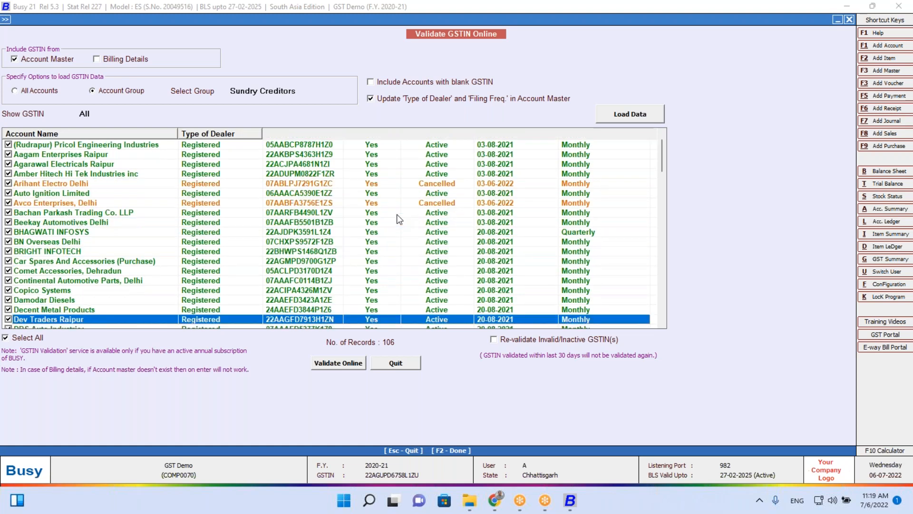
{"action": "key", "text": "Down"}
{"action": "key", "text": "Down"}
{"action": "key", "text": "Down"}
{"action": "key", "text": "Down"}
{"action": "key", "text": "Down"}
{"action": "key", "text": "Down"}
{"action": "key", "text": "Down"}
{"action": "key", "text": "Down"}
{"action": "key", "text": "Down"}
{"action": "key", "text": "Down"}
{"action": "key", "text": "Down"}
{"action": "key", "text": "Down"}
{"action": "key", "text": "Down"}
{"action": "key", "text": "Down"}
{"action": "key", "text": "Down"}
{"action": "key", "text": "Down"}
{"action": "key", "text": "Down"}
{"action": "key", "text": "Down"}
{"action": "key", "text": "Down"}
{"action": "key", "text": "Down"}
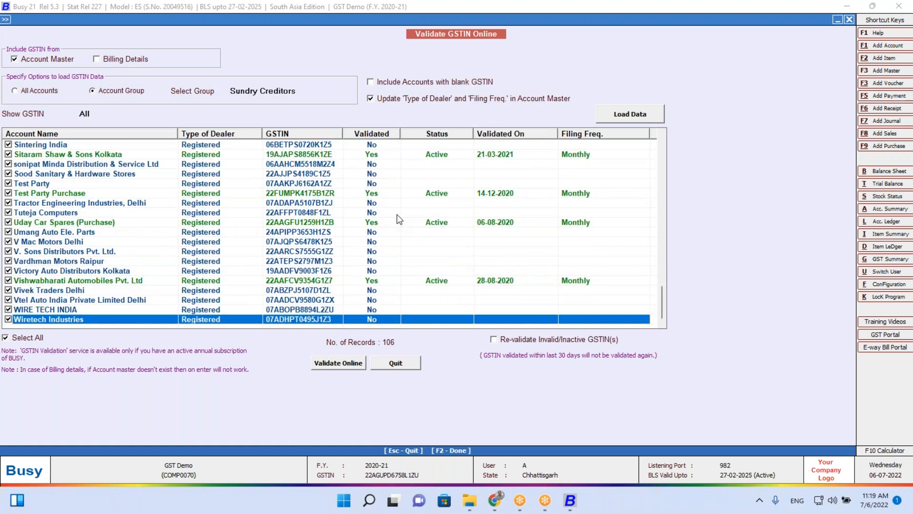
Validate online only Wiretech Industries, WIRE TECH INDIA and Vtel Auto India's GSTINs
{"action": "left_click", "coordinate": [26, 338]}
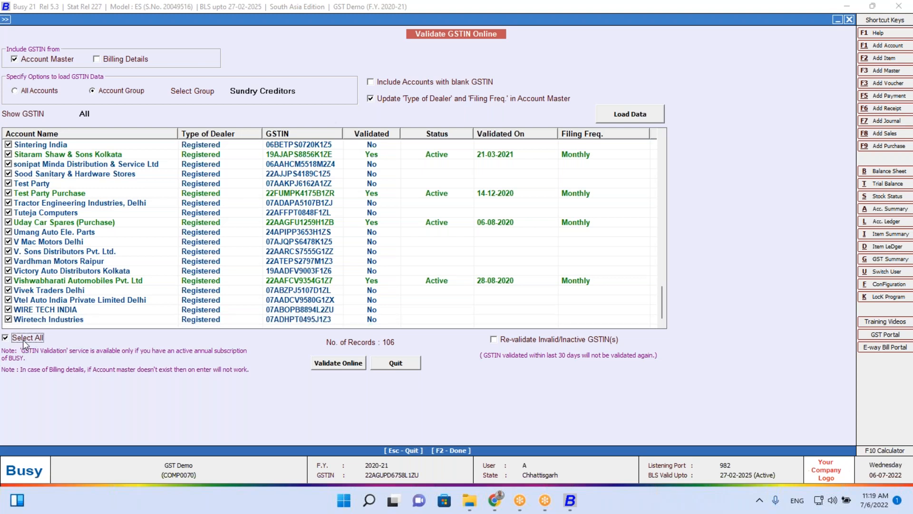
{"action": "left_click", "coordinate": [8, 319]}
{"action": "left_click", "coordinate": [8, 310]}
{"action": "left_click", "coordinate": [9, 300]}
{"action": "left_click", "coordinate": [335, 363]}
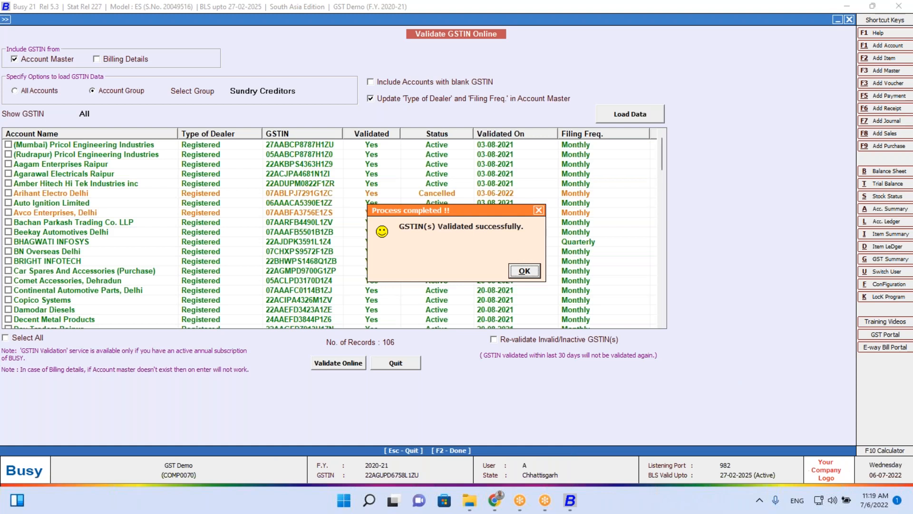
{"action": "key", "text": "Return"}
{"action": "key", "text": "Return"}
{"action": "key", "text": "Return"}
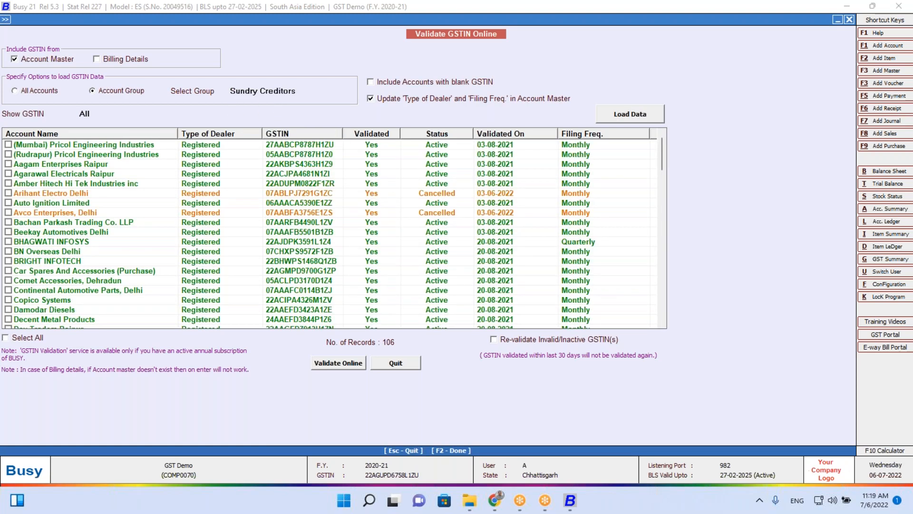
Review the newly validated creditor rows down to Wiretech Industries
{"action": "left_click", "coordinate": [594, 251]}
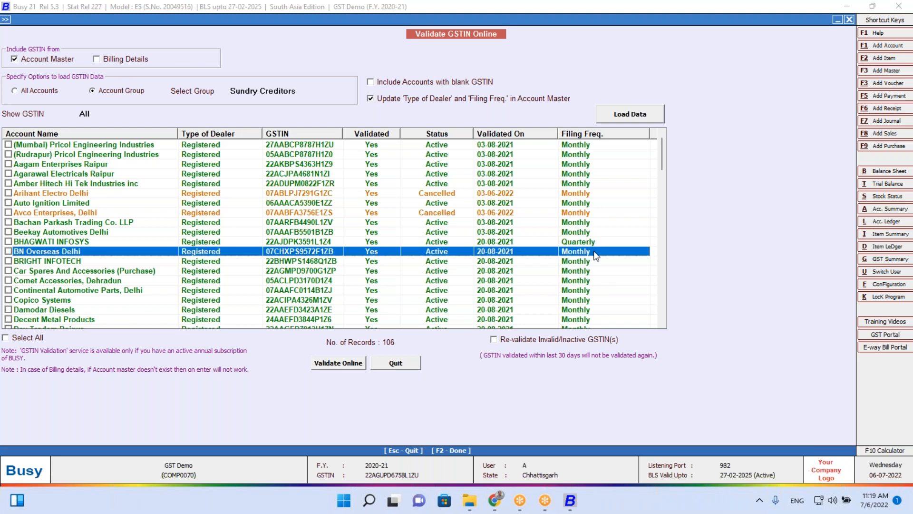
{"action": "key", "text": "Down"}
{"action": "key", "text": "Down"}
{"action": "key", "text": "Down"}
{"action": "key", "text": "Down"}
{"action": "key", "text": "Down"}
{"action": "key", "text": "Down"}
{"action": "key", "text": "Down"}
{"action": "key", "text": "Down"}
{"action": "key", "text": "Down"}
{"action": "key", "text": "Down"}
{"action": "key", "text": "Down"}
{"action": "key", "text": "Down"}
{"action": "key", "text": "Down"}
{"action": "key", "text": "Down"}
{"action": "key", "text": "Down"}
{"action": "key", "text": "Down"}
{"action": "key", "text": "Down"}
{"action": "key", "text": "Down"}
{"action": "key", "text": "Down"}
{"action": "key", "text": "Down"}
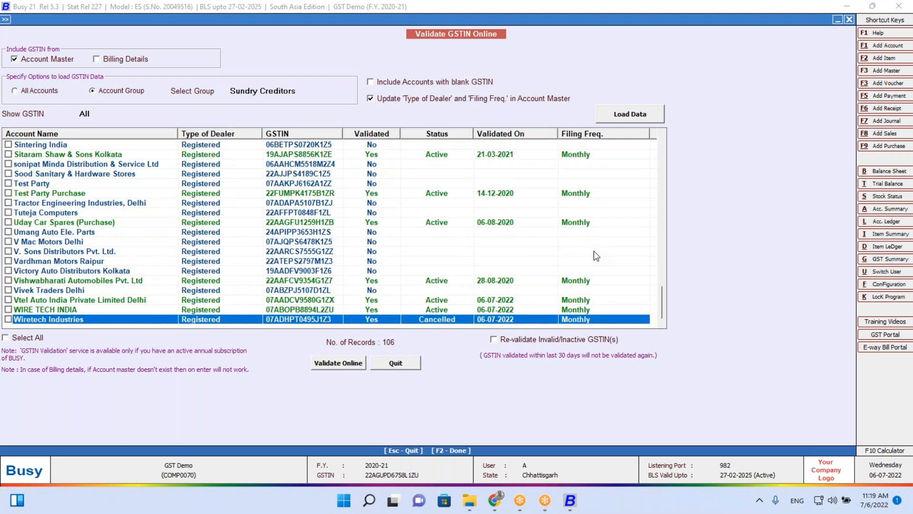
{"action": "key", "text": "Up"}
{"action": "key", "text": "Up"}
{"action": "key", "text": "Down"}
{"action": "key", "text": "Down"}
{"action": "key", "text": "Up"}
{"action": "key", "text": "Up"}
{"action": "key", "text": "Down"}
{"action": "key", "text": "Down"}
Close the GSTIN validation window and open Validate HSN Online (Multiple HSN)
{"action": "key", "text": "Escape"}
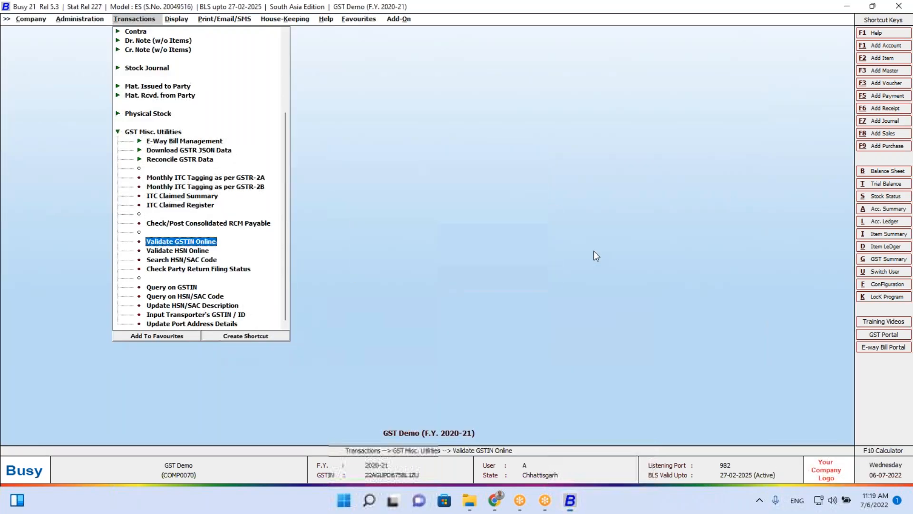
{"action": "key", "text": "Escape"}
{"action": "key", "text": "Escape"}
{"action": "key", "text": "Return"}
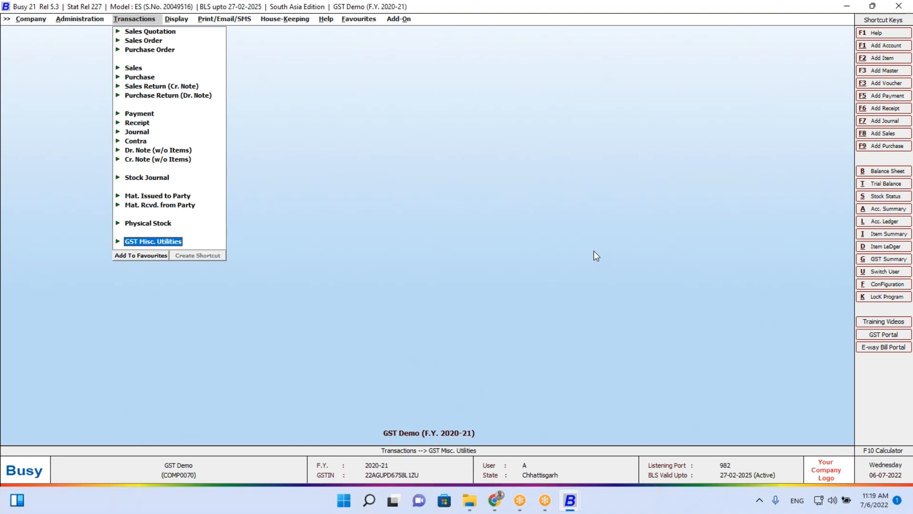
{"action": "key", "text": "Return"}
{"action": "key", "text": "Down"}
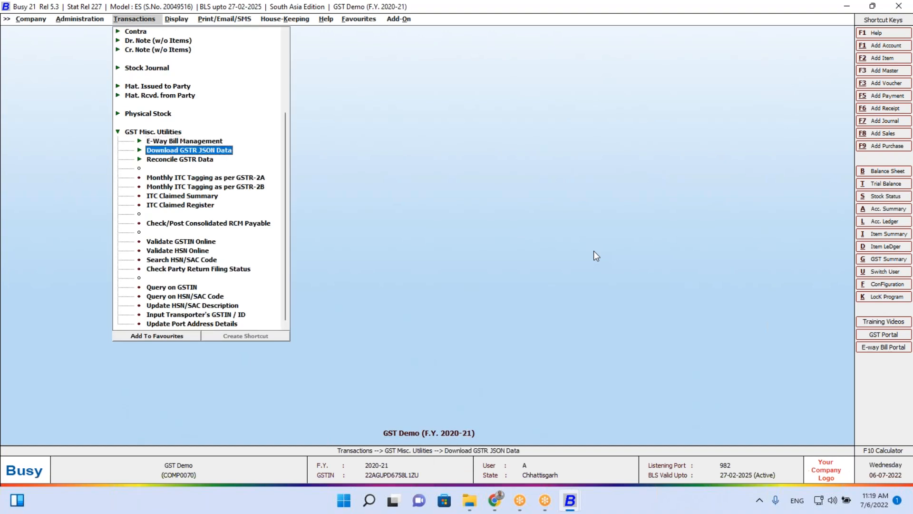
{"action": "key", "text": "Up"}
{"action": "key", "text": "Up"}
{"action": "key", "text": "Return"}
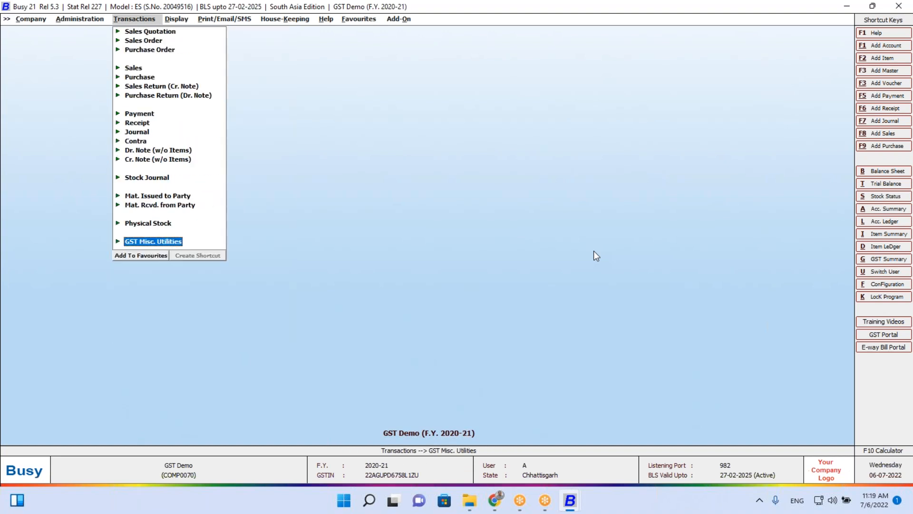
{"action": "key", "text": "Return"}
{"action": "key", "text": "Down"}
{"action": "key", "text": "Down"}
{"action": "key", "text": "Down"}
{"action": "key", "text": "Down"}
{"action": "key", "text": "Down"}
{"action": "key", "text": "Down"}
{"action": "key", "text": "Down"}
{"action": "key", "text": "Down"}
{"action": "key", "text": "Down"}
{"action": "key", "text": "Down"}
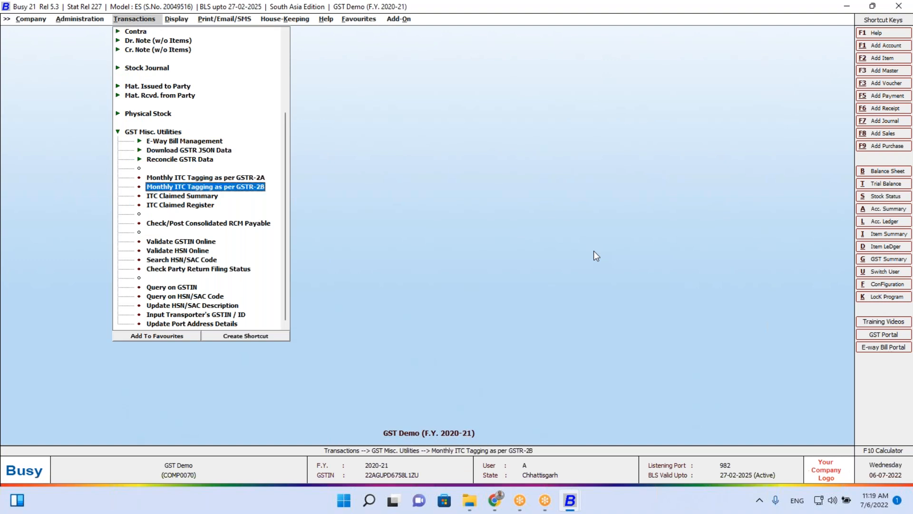
{"action": "key", "text": "Up"}
{"action": "key", "text": "Up"}
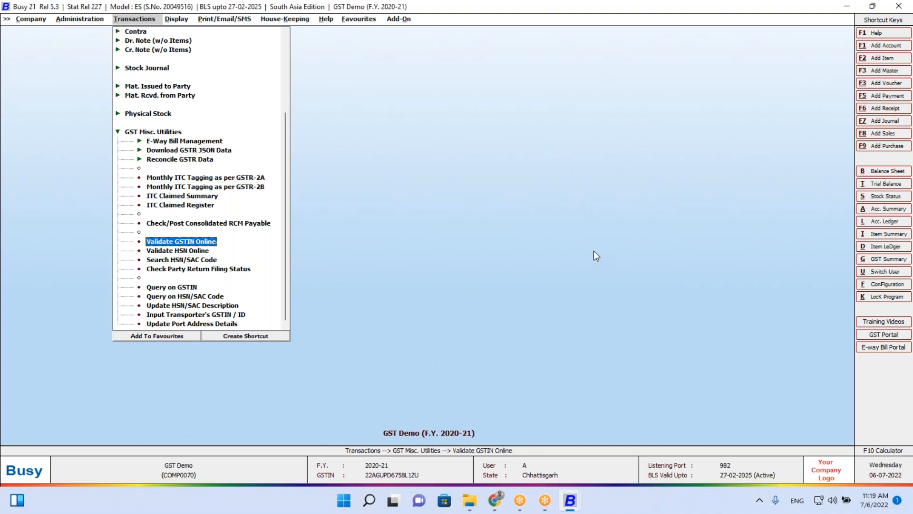
{"action": "key", "text": "Down"}
{"action": "key", "text": "Return"}
{"action": "key", "text": "Right"}
{"action": "key", "text": "Return"}
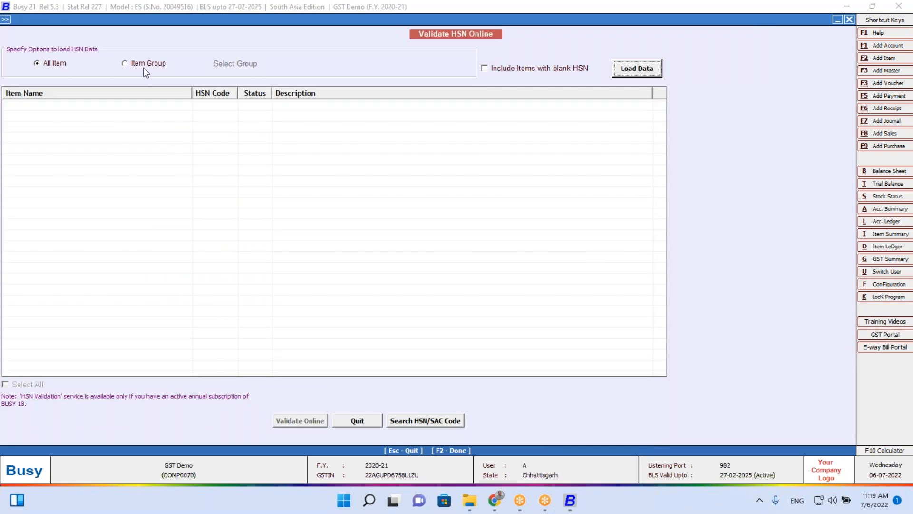
Load the (8536) Chabi Switch Uno Mind item group and validate all three HSN codes online
{"action": "left_click", "coordinate": [151, 65]}
{"action": "key", "text": "Return"}
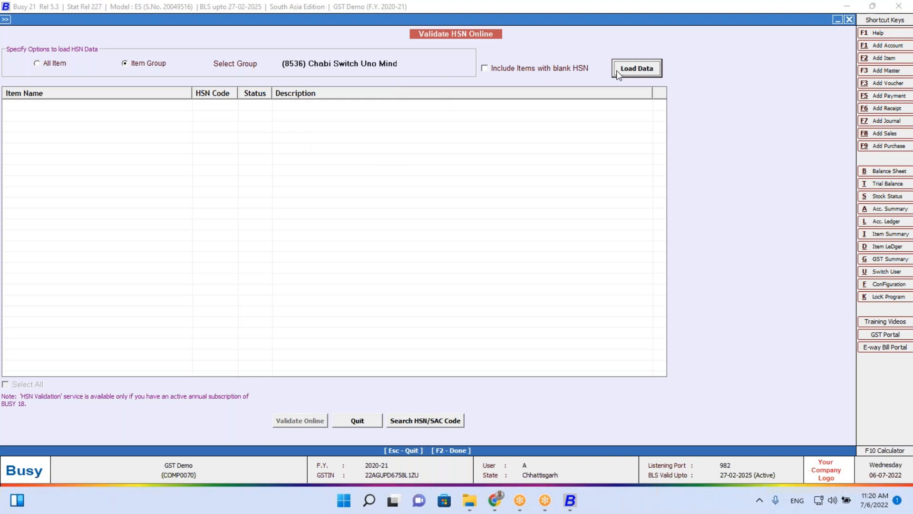
{"action": "left_click", "coordinate": [636, 75]}
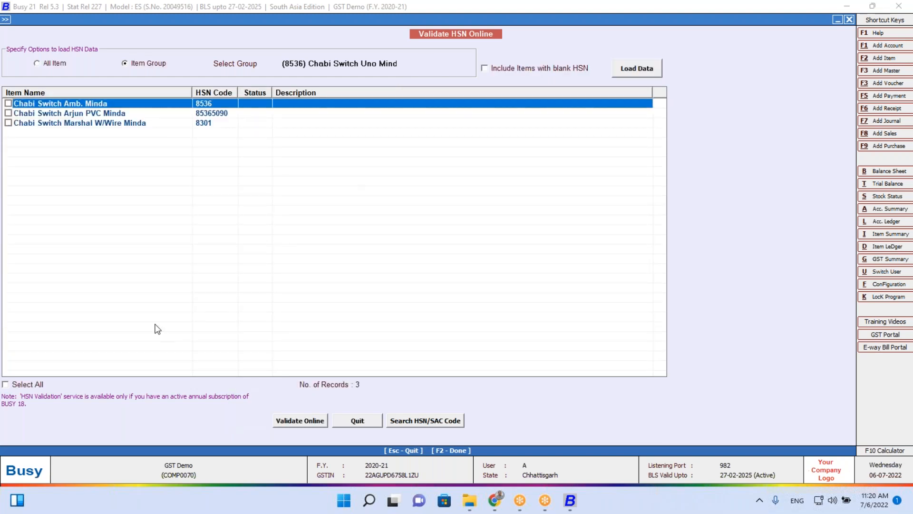
{"action": "left_click", "coordinate": [29, 385]}
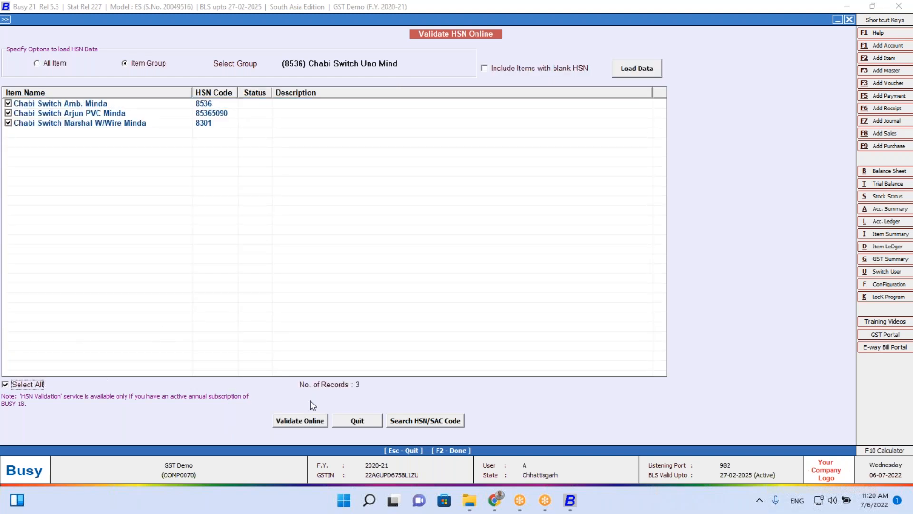
{"action": "left_click", "coordinate": [313, 421]}
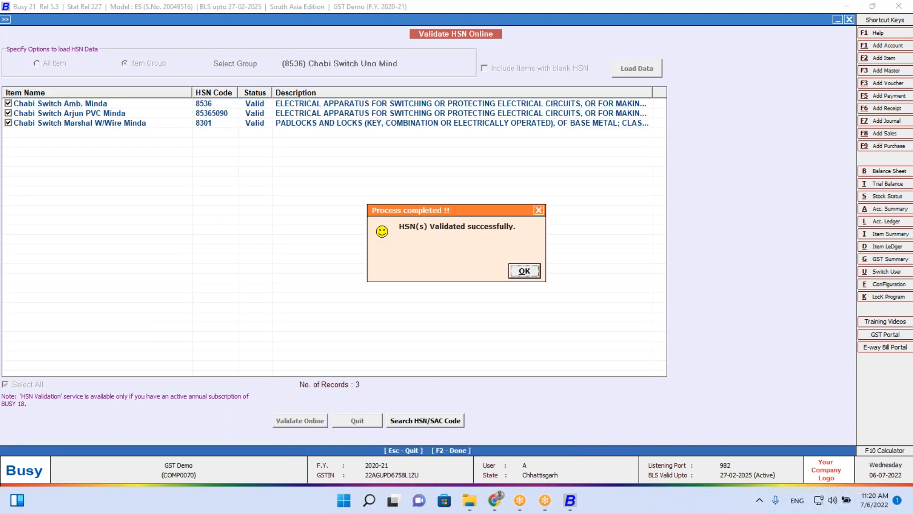
{"action": "left_click", "coordinate": [524, 270]}
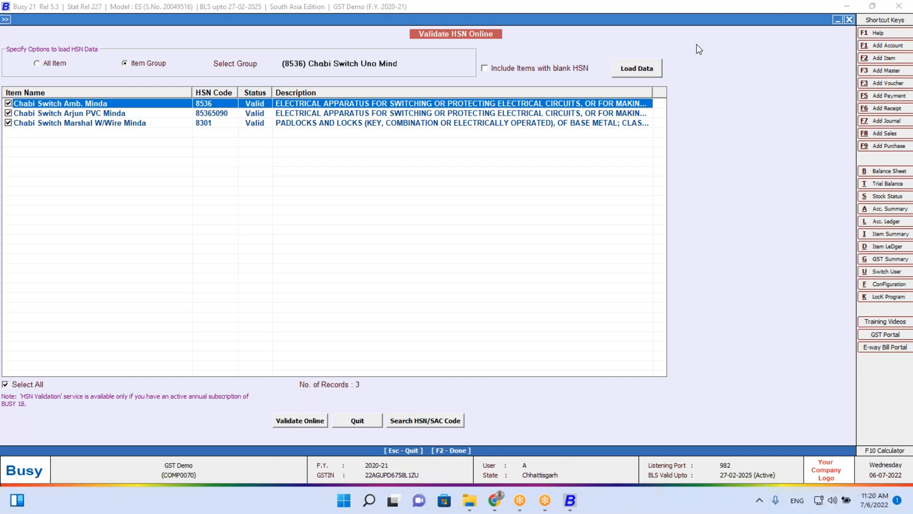
{"action": "left_click", "coordinate": [688, 17]}
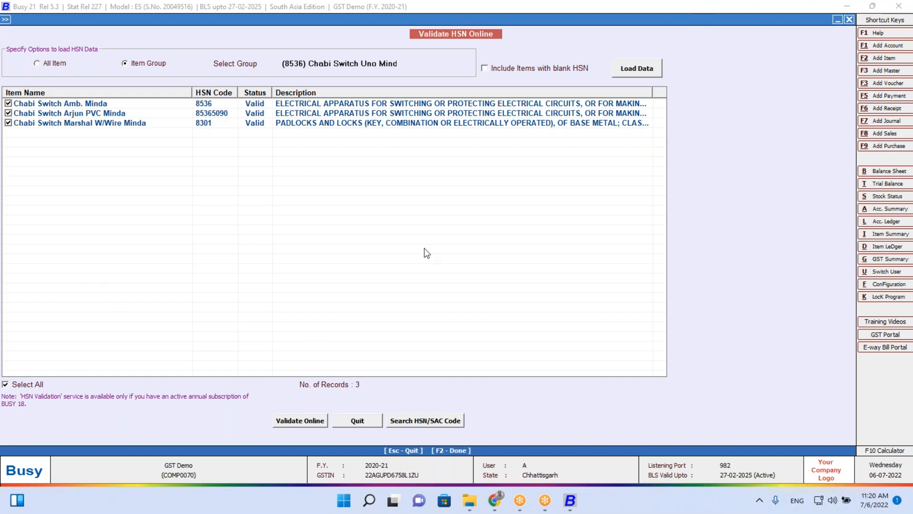
Quit the HSN validation window, confirming with Yes
{"action": "key", "text": "Escape"}
{"action": "key", "text": "Return"}
{"action": "key", "text": "Escape"}
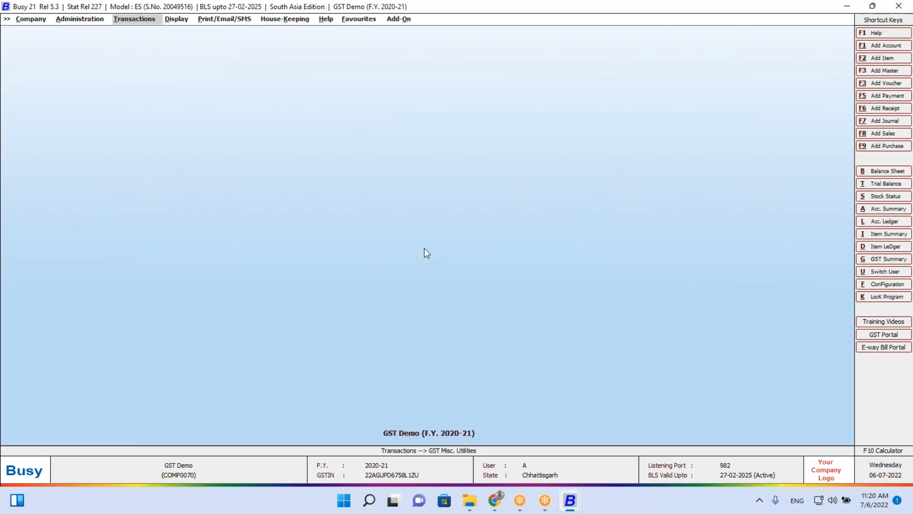
Close the GST Demo company without backup, then view and close Validate GSTIN Online
{"action": "key", "text": "Left"}
{"action": "key", "text": "Left"}
{"action": "key", "text": "Return"}
{"action": "key", "text": "Return"}
{"action": "key", "text": "Right"}
{"action": "key", "text": "Return"}
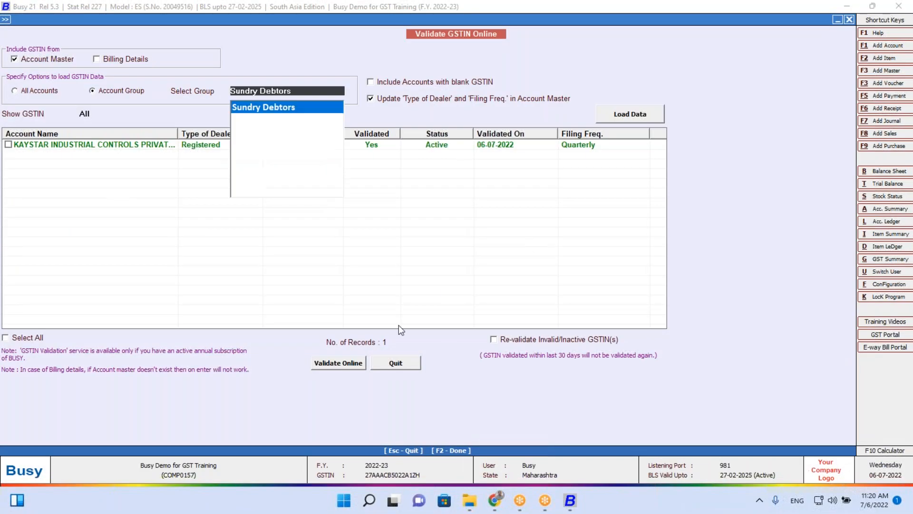
{"action": "left_click", "coordinate": [404, 367]}
{"action": "key", "text": "Escape"}
{"action": "key", "text": "Escape"}
{"action": "key", "text": "Escape"}
{"action": "key", "text": "Escape"}
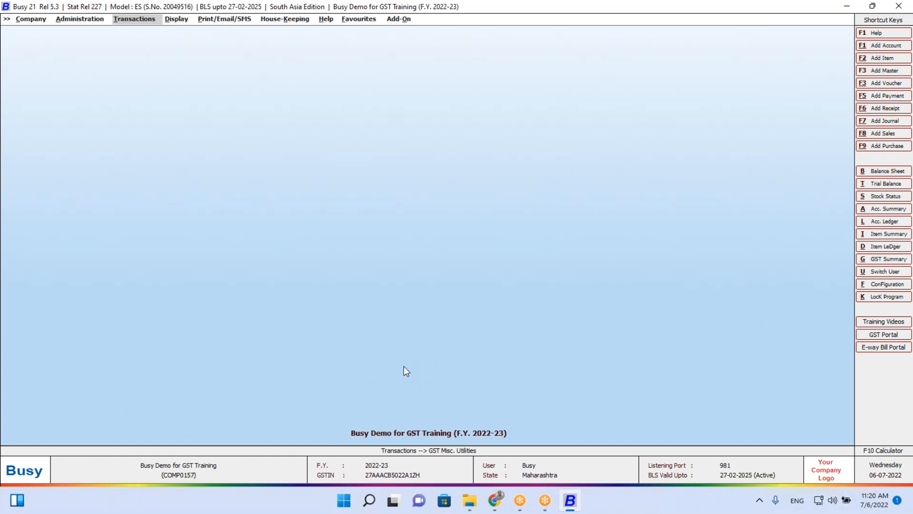
Copy the Notebook item with F12 into a new item named Smart Watch
{"action": "key", "text": "Left"}
{"action": "key", "text": "Return"}
{"action": "key", "text": "Return"}
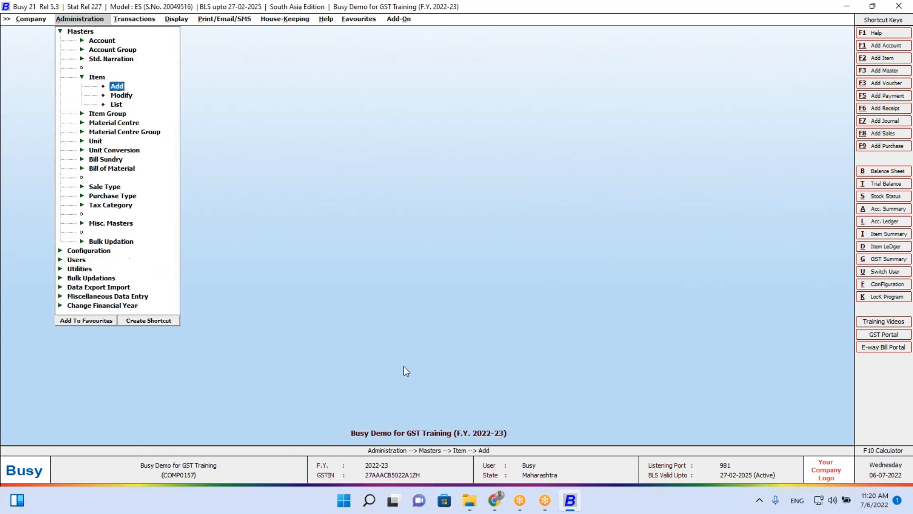
{"action": "key", "text": "Down"}
{"action": "key", "text": "Return"}
{"action": "key", "text": "Return"}
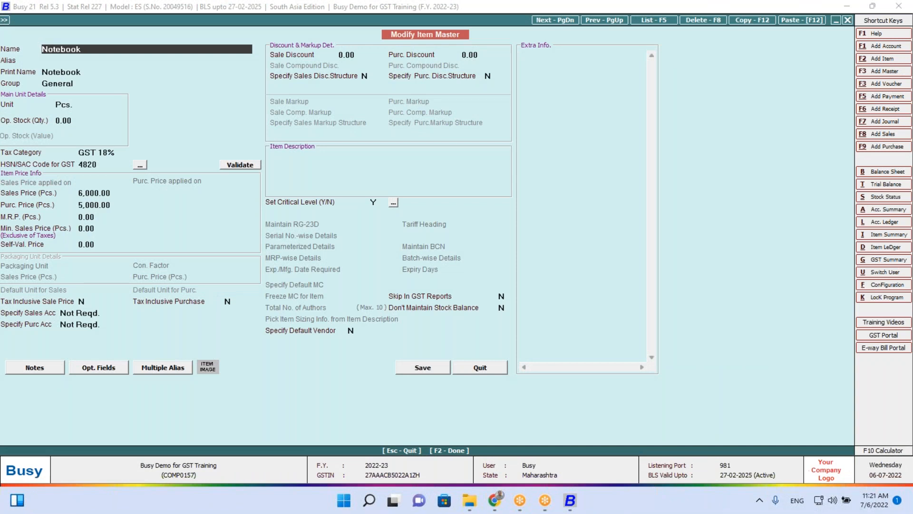
{"action": "key", "text": "F12"}
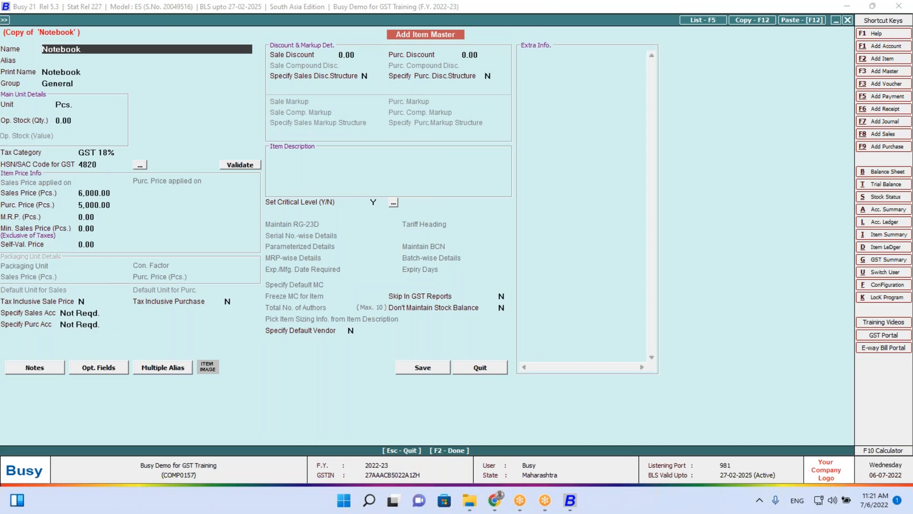
{"action": "type", "text": "smart watch"}
{"action": "key", "text": "Return"}
{"action": "key", "text": "Return"}
{"action": "key", "text": "Return"}
{"action": "key", "text": "Return"}
{"action": "key", "text": "Return"}
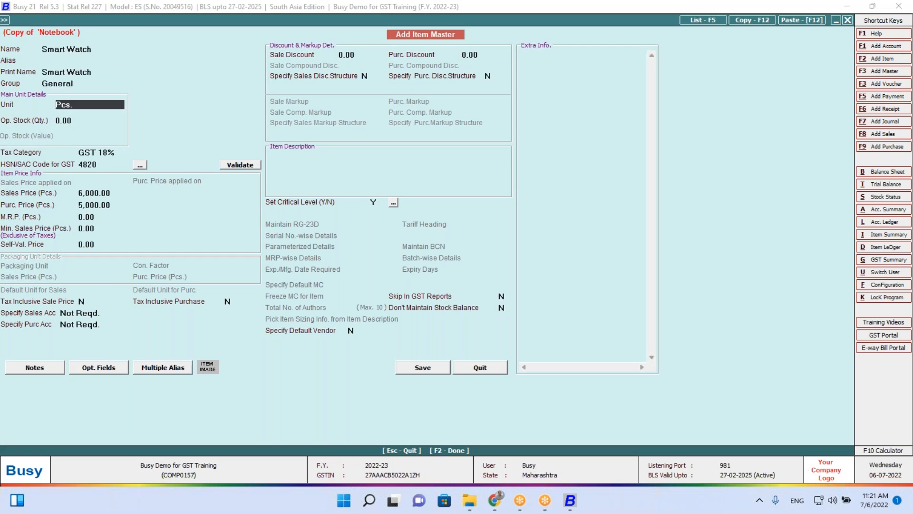
Give Smart Watch sales price 2,500 and purchase price 2,000, then save it
{"action": "key", "text": "Return"}
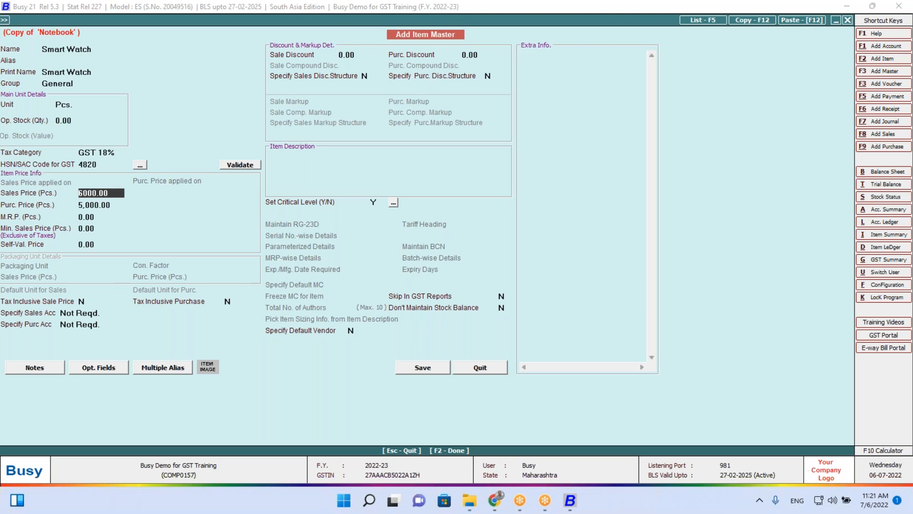
{"action": "type", "text": "2500"}
{"action": "key", "text": "Return"}
{"action": "type", "text": "200"}
{"action": "key", "text": "Return"}
{"action": "key", "text": "Up"}
{"action": "type", "text": "2,000"}
{"action": "key", "text": "Return"}
{"action": "key", "text": "F2"}
{"action": "key", "text": "Return"}
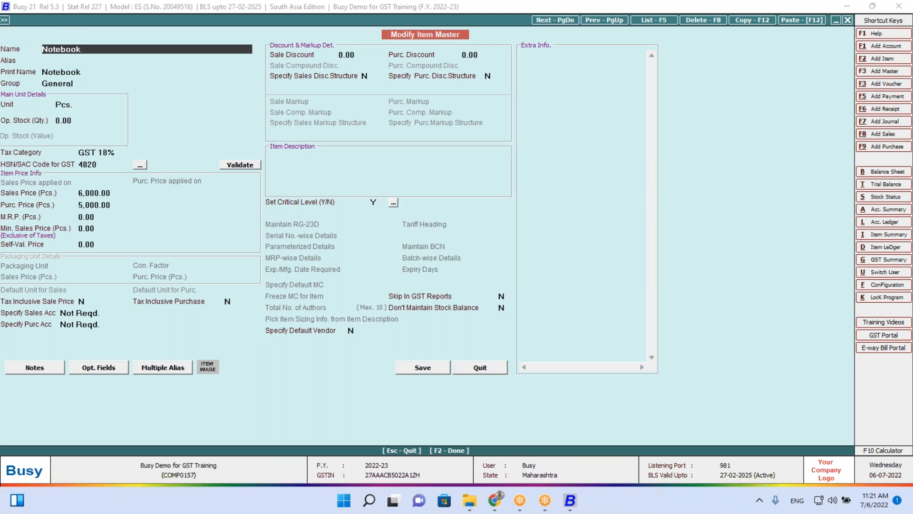
{"action": "key", "text": "Escape"}
{"action": "key", "text": "Escape"}
{"action": "key", "text": "Escape"}
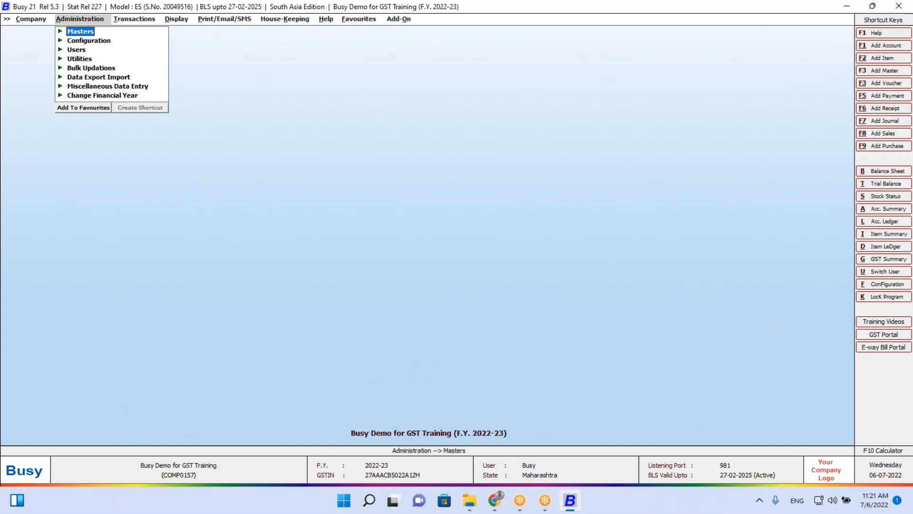
{"action": "key", "text": "Right"}
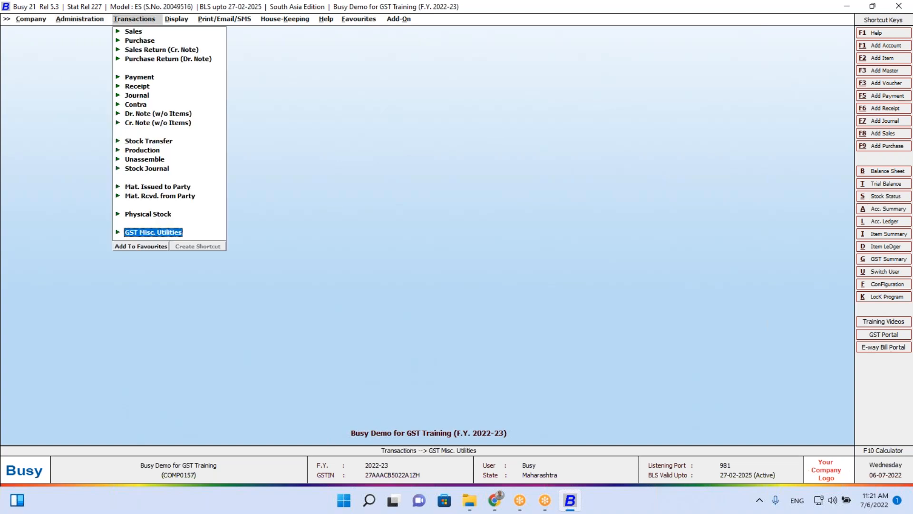
{"action": "key", "text": "Down"}
{"action": "key", "text": "Down"}
Start a new purchase voucher, then leave it without entering anything
{"action": "key", "text": "Return"}
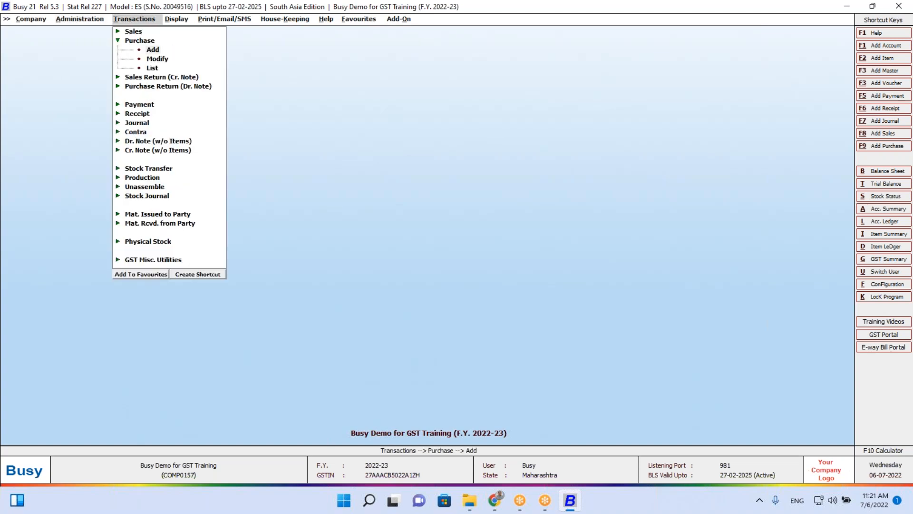
{"action": "key", "text": "Return"}
{"action": "key", "text": "Escape"}
{"action": "key", "text": "Escape"}
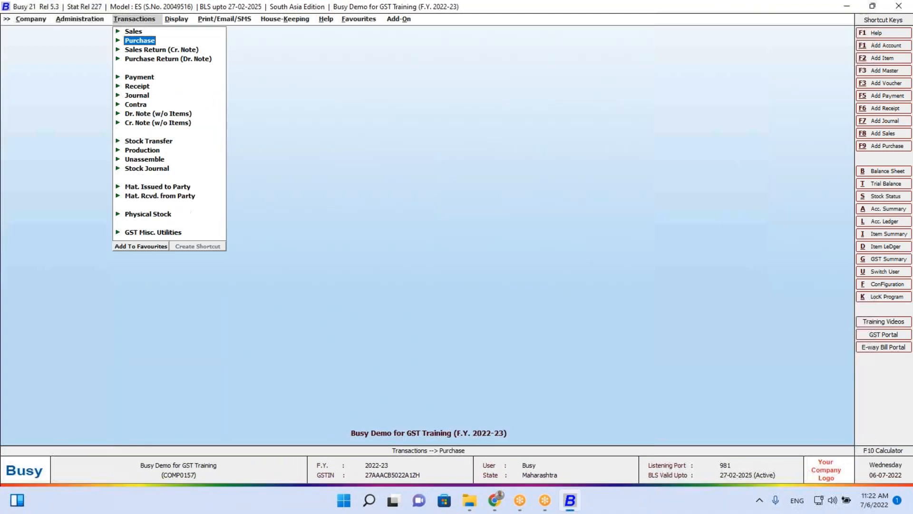
In Edit Company, change Books Commencing from to 01-07-2022 and save
{"action": "key", "text": "Left"}
{"action": "key", "text": "Left"}
{"action": "key", "text": "Down"}
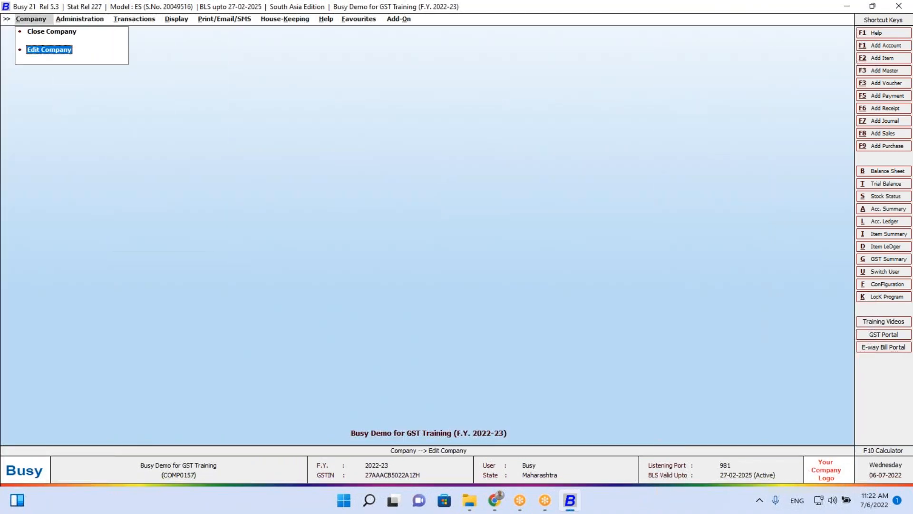
{"action": "key", "text": "Return"}
{"action": "key", "text": "Return"}
{"action": "key", "text": "Return"}
{"action": "key", "text": "Return"}
{"action": "key", "text": "Return"}
{"action": "type", "text": "1.7"}
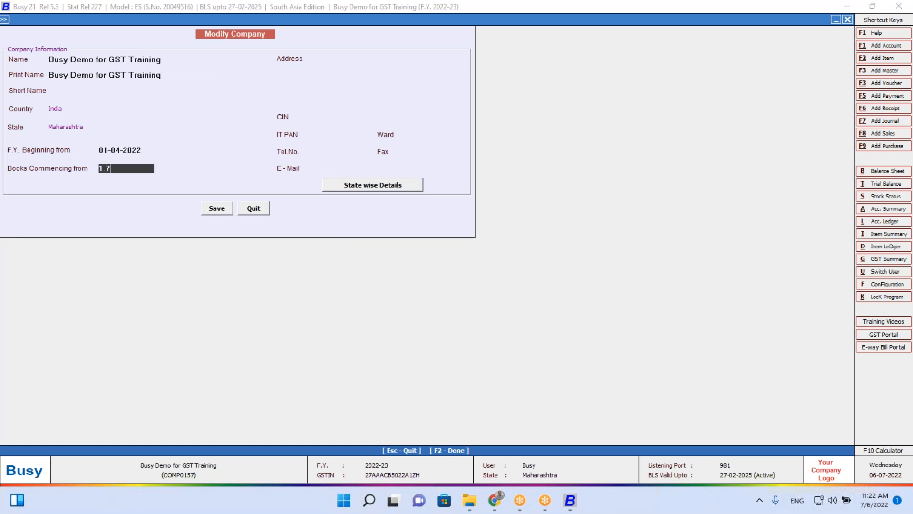
{"action": "key", "text": "Return"}
{"action": "key", "text": "F2"}
{"action": "key", "text": "Return"}
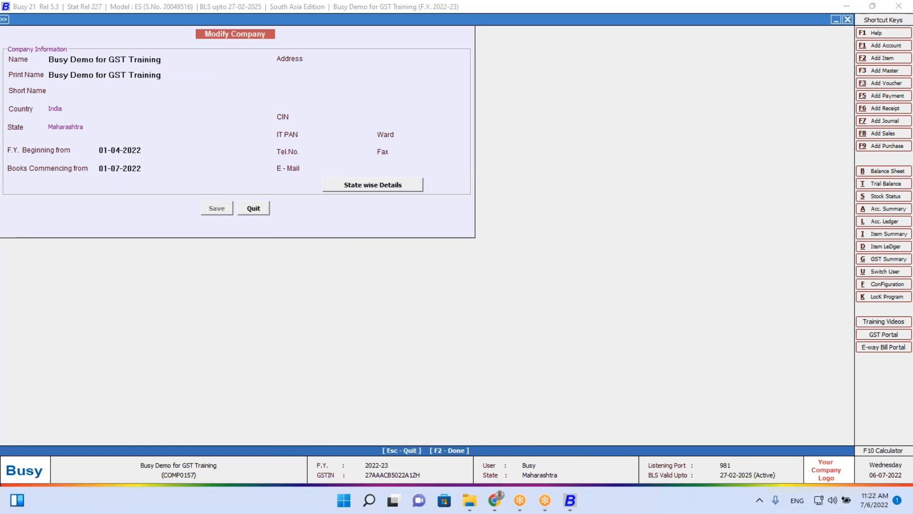
Start a new purchase voucher, number 111 in Main series, with type L/GST-ItemWise
{"action": "key", "text": "Right"}
{"action": "key", "text": "Right"}
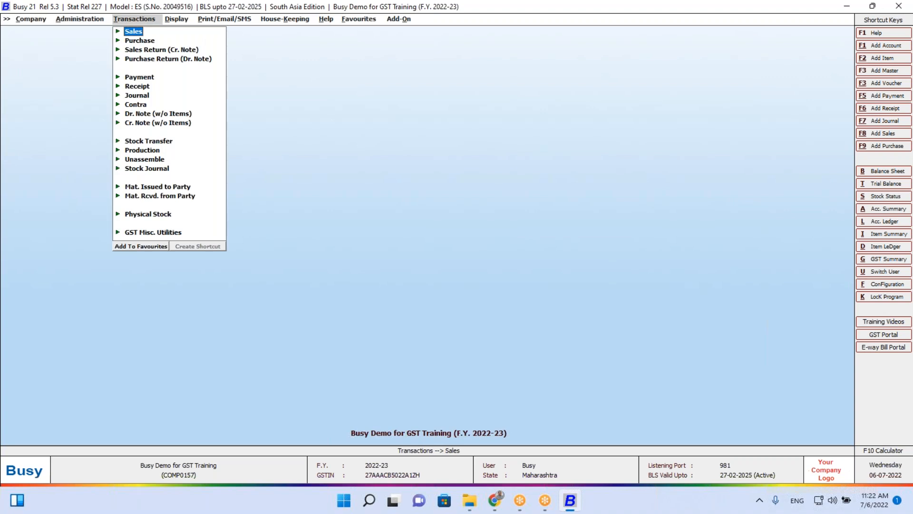
{"action": "key", "text": "Left"}
{"action": "key", "text": "Right"}
{"action": "key", "text": "Down"}
{"action": "key", "text": "Return"}
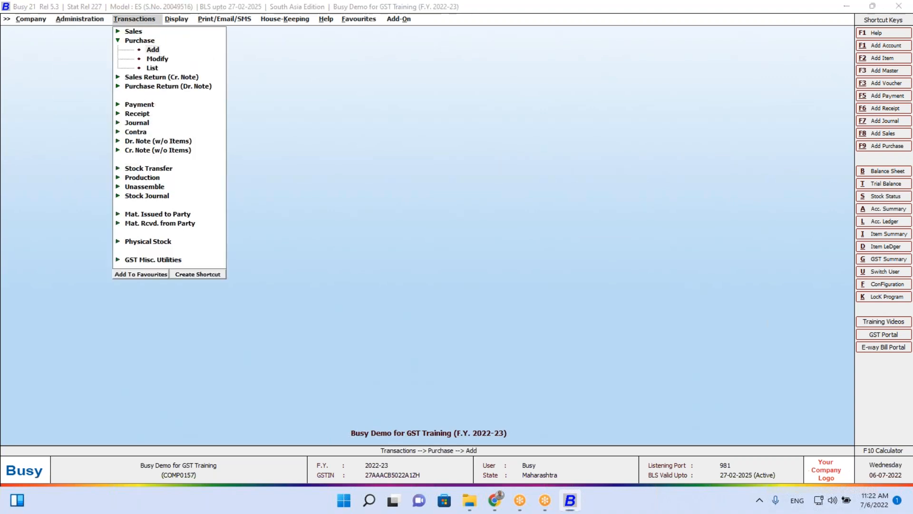
{"action": "key", "text": "Return"}
{"action": "key", "text": "Return"}
{"action": "key", "text": "Return"}
{"action": "type", "text": "111"}
{"action": "key", "text": "Return"}
{"action": "type", "text": "item"}
{"action": "key", "text": "Down"}
{"action": "key", "text": "Return"}
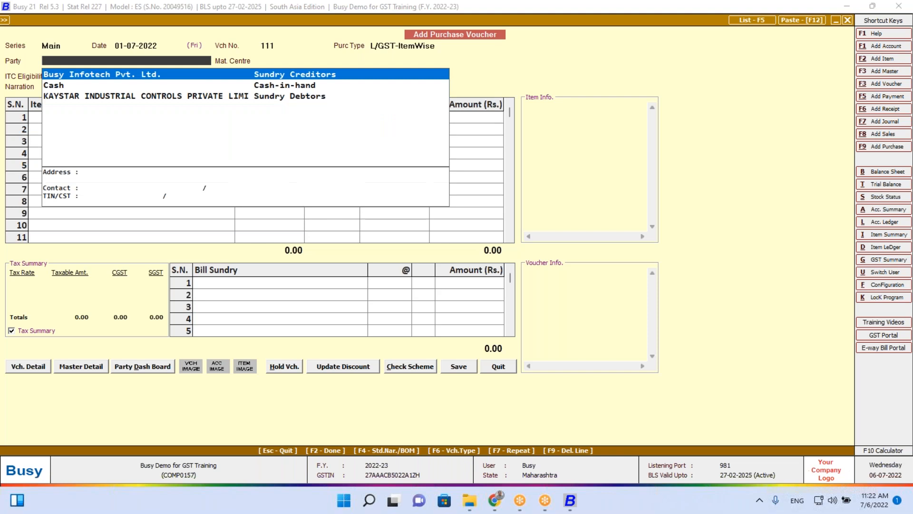
Create unregistered party account Supplier 1 under Sundry Creditors, saving it without a GSTIN
{"action": "key", "text": "F3"}
{"action": "type", "text": "Supplier 1"}
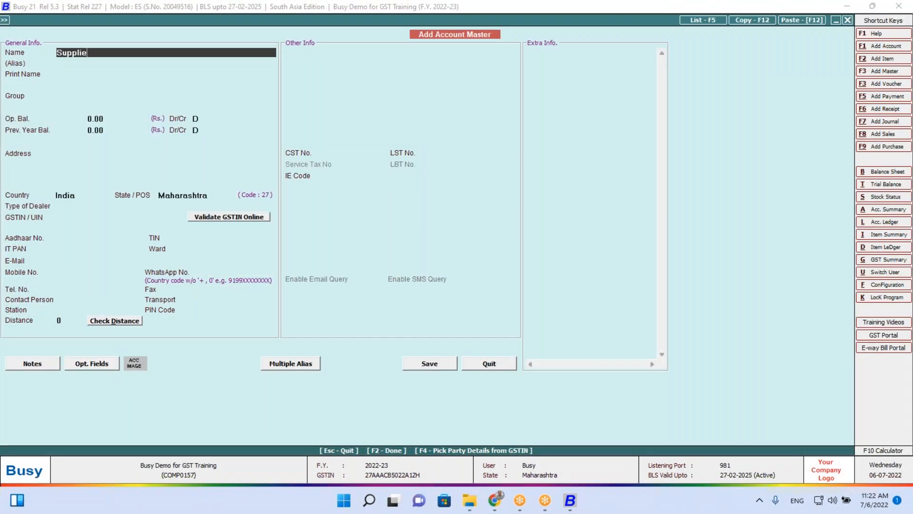
{"action": "key", "text": "Return"}
{"action": "key", "text": "Return"}
{"action": "type", "text": "sun"}
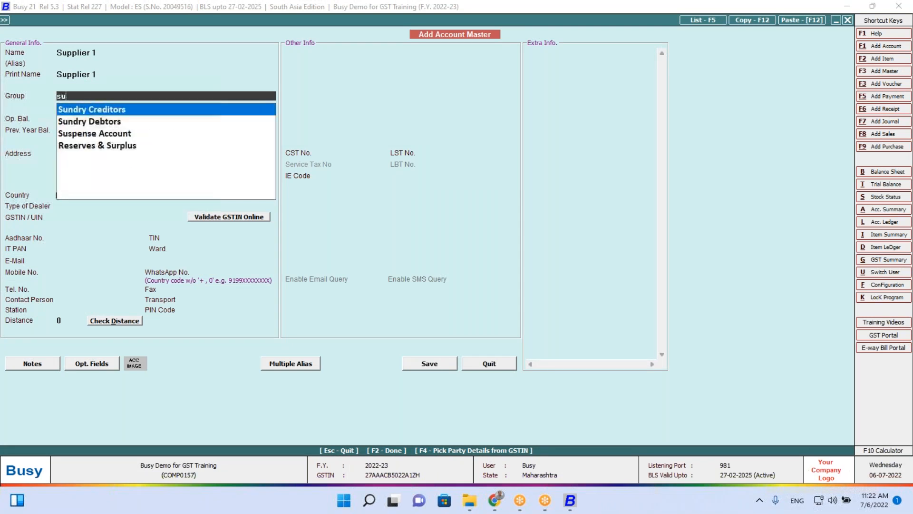
{"action": "key", "text": "Return"}
{"action": "key", "text": "F2"}
{"action": "key", "text": "Left"}
{"action": "key", "text": "Return"}
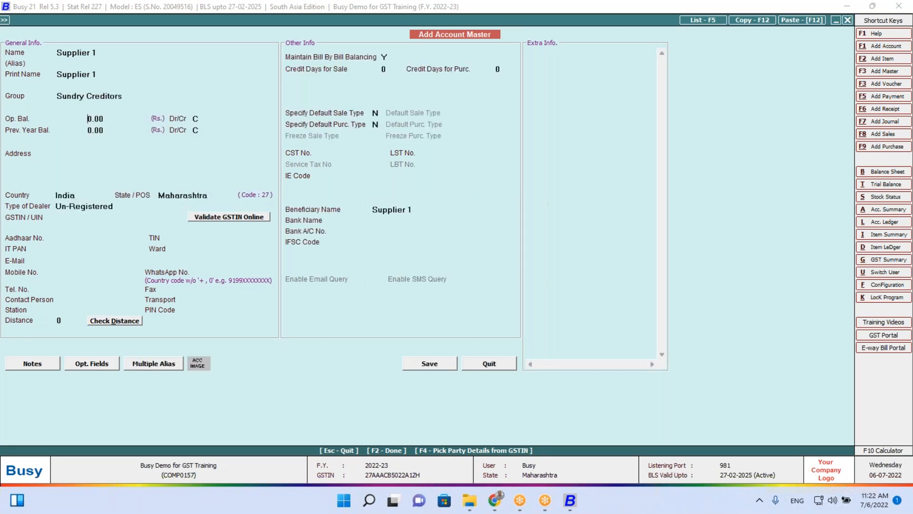
{"action": "key", "text": "Return"}
{"action": "key", "text": "Left"}
Enter 10 Notebooks and 10 Smart Watches from Main Store with Input Goods/Services ITC
{"action": "key", "text": "Return"}
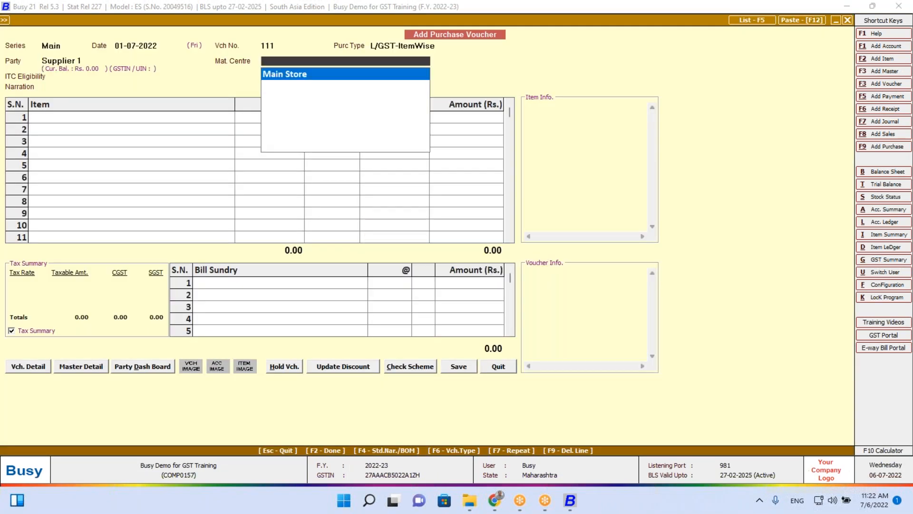
{"action": "key", "text": "Return"}
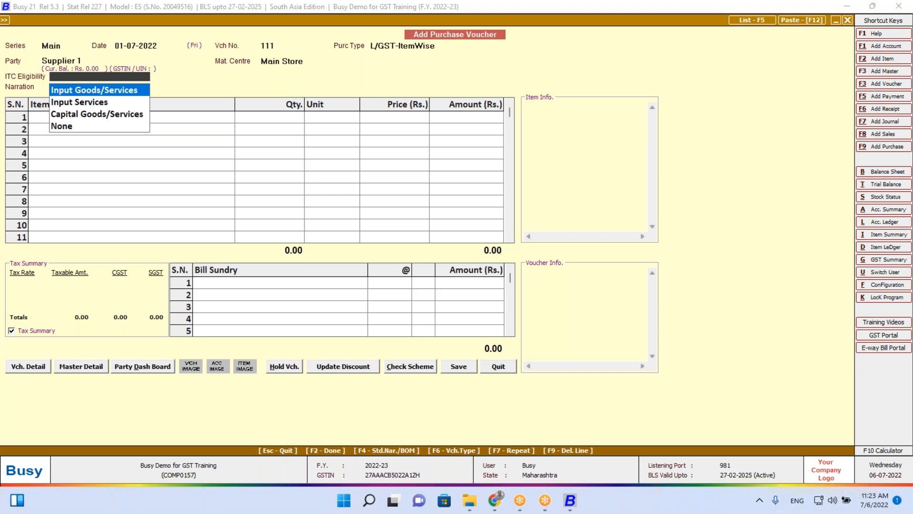
{"action": "key", "text": "Return"}
{"action": "key", "text": "Return"}
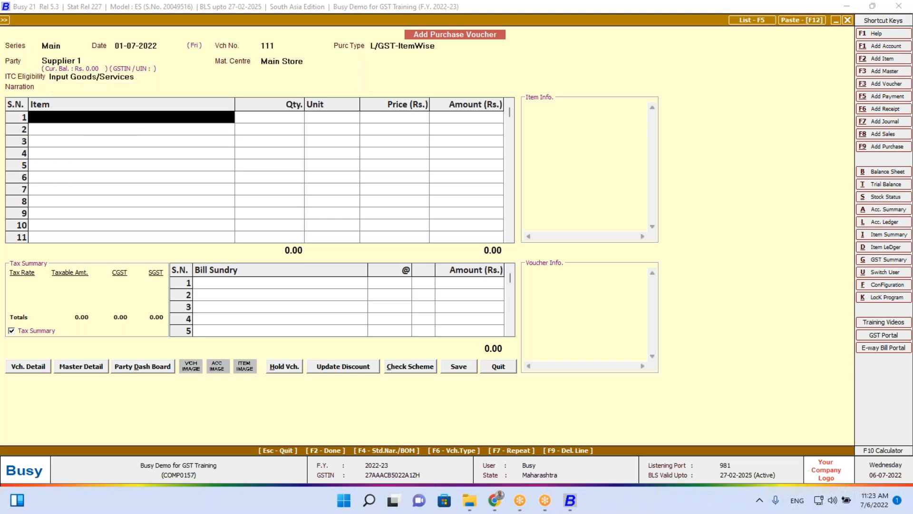
{"action": "key", "text": "Return"}
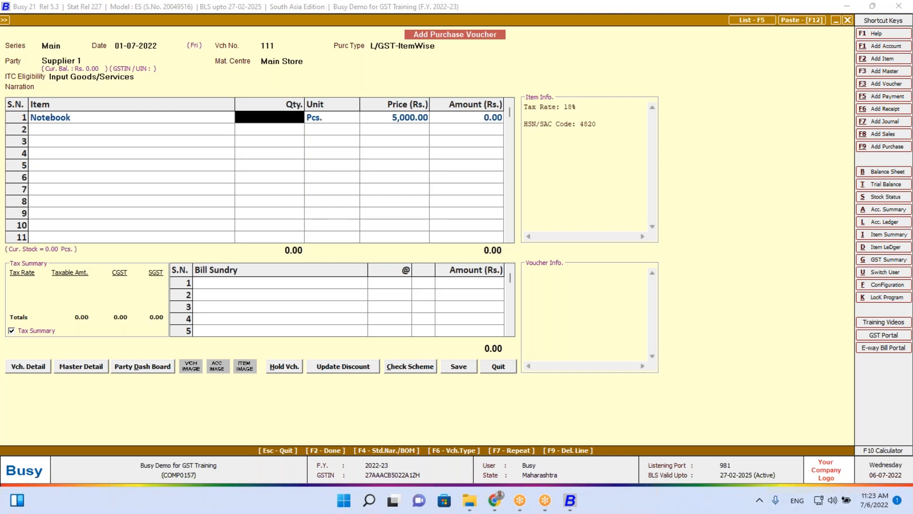
{"action": "type", "text": "10"}
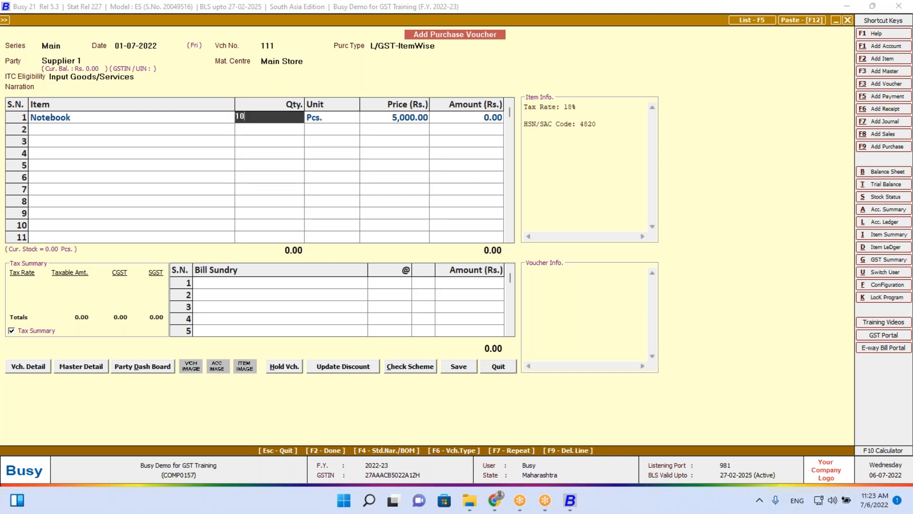
{"action": "key", "text": "Return"}
{"action": "key", "text": "Return"}
{"action": "key", "text": "Return"}
{"action": "key", "text": "Down"}
{"action": "key", "text": "Return"}
{"action": "type", "text": "10"}
{"action": "key", "text": "Return"}
{"action": "key", "text": "Return"}
{"action": "key", "text": "Return"}
{"action": "key", "text": "Return"}
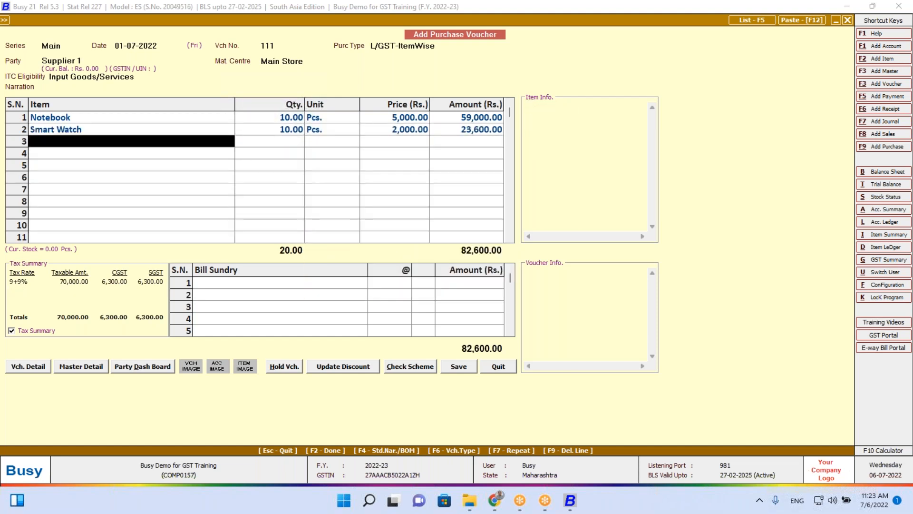
Accept the unregistered-party warning and save voucher 111 totalling 82,600.00
{"action": "key", "text": "Return"}
{"action": "key", "text": "Return"}
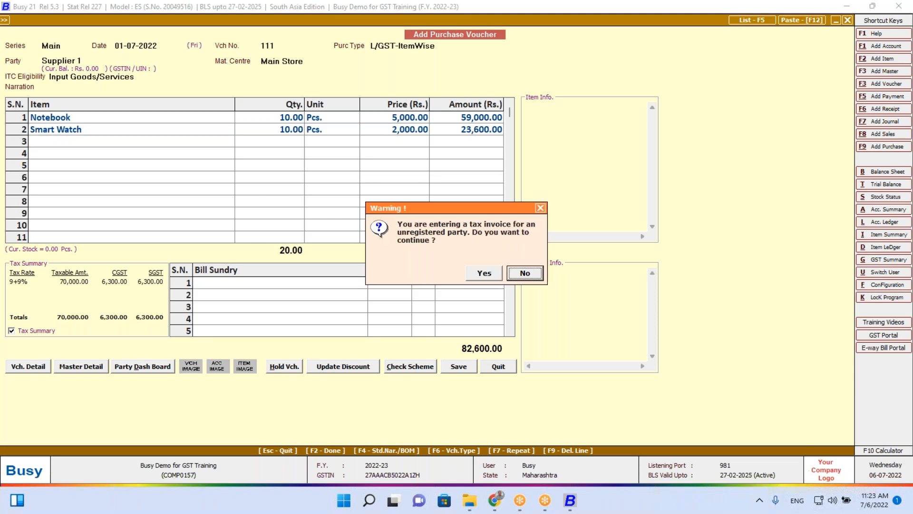
{"action": "key", "text": "Left"}
{"action": "key", "text": "Return"}
{"action": "key", "text": "Return"}
{"action": "key", "text": "Return"}
{"action": "key", "text": "Return"}
{"action": "key", "text": "F2"}
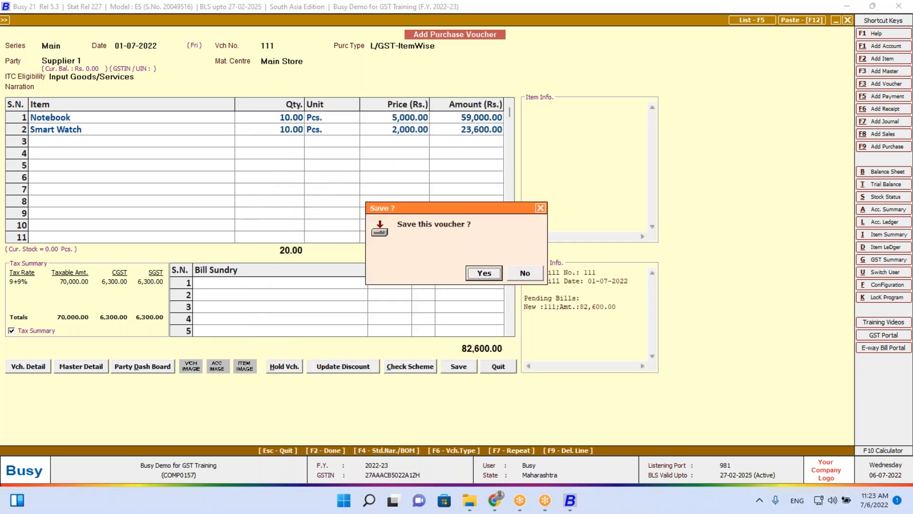
{"action": "key", "text": "Return"}
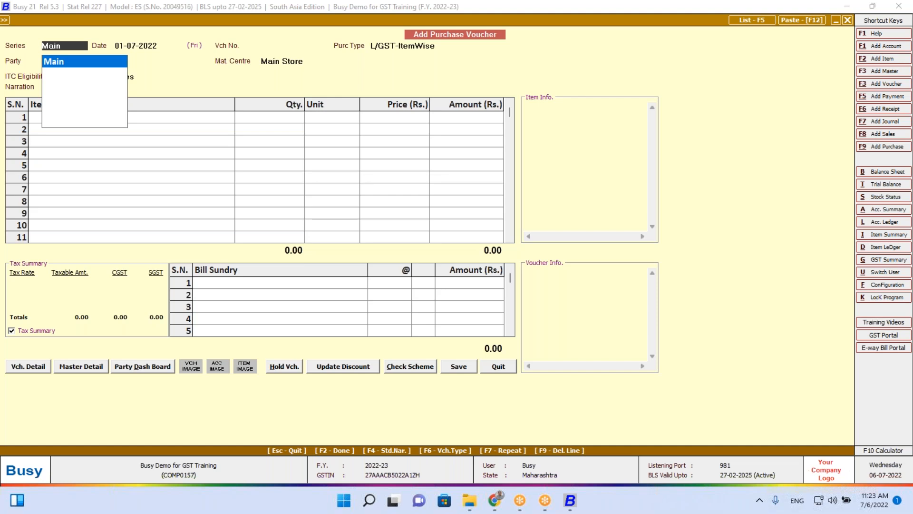
Open purchase voucher 111 in Modify mode and delete its Smart Watch line
{"action": "key", "text": "Escape"}
{"action": "key", "text": "Down"}
{"action": "key", "text": "Return"}
{"action": "key", "text": "Return"}
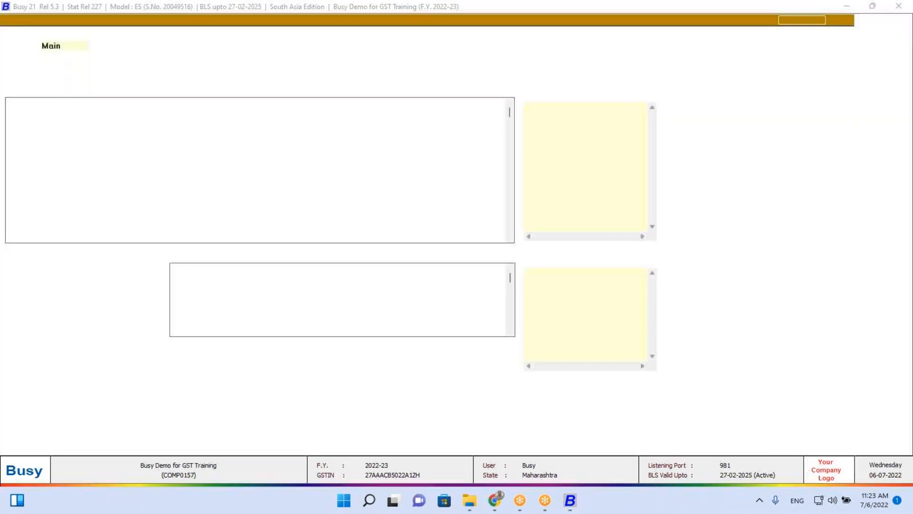
{"action": "left_click", "coordinate": [173, 133]}
{"action": "key", "text": "F9"}
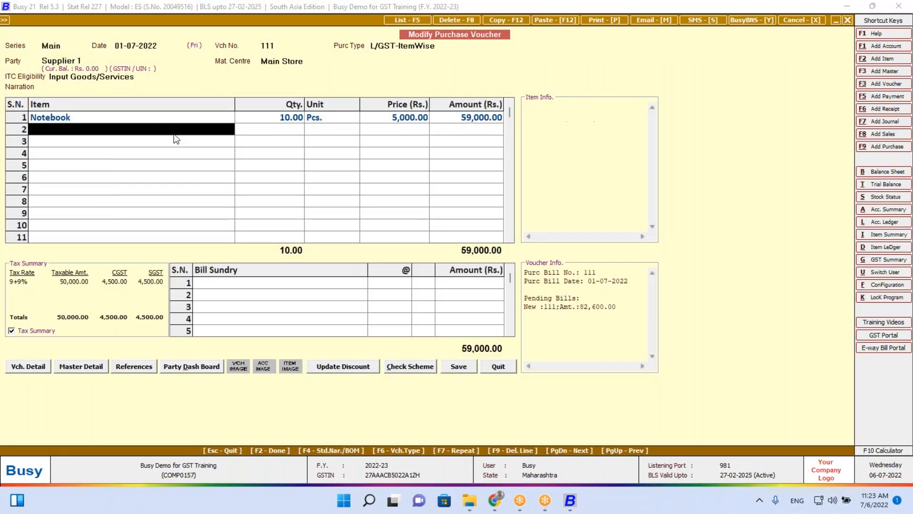
Accept the unregistered-party warning and save voucher 111 at 59,000.00
{"action": "key", "text": "Return"}
{"action": "key", "text": "Return"}
{"action": "key", "text": "Left"}
{"action": "key", "text": "Return"}
{"action": "key", "text": "F2"}
{"action": "key", "text": "F2"}
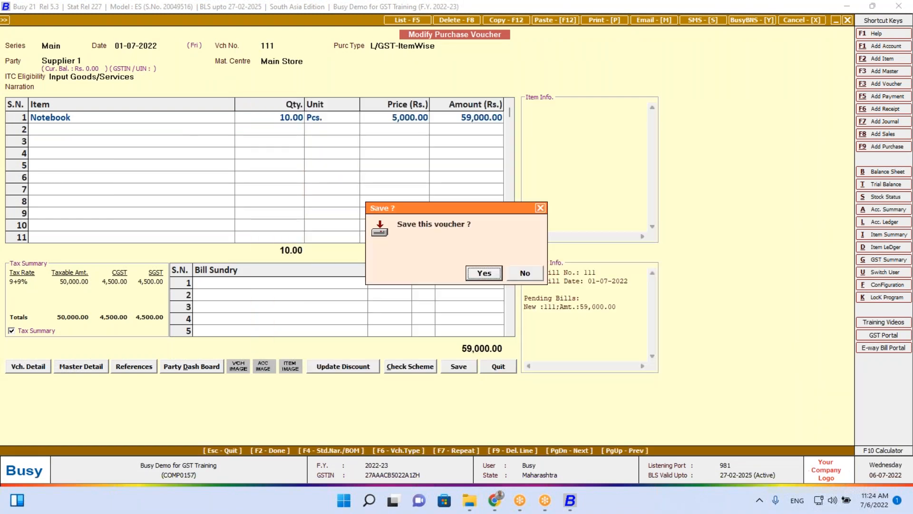
{"action": "key", "text": "Return"}
{"action": "key", "text": "Escape"}
Start purchase voucher 222 dated 02-07-2022 with type L/GST-ItemWise
{"action": "key", "text": "Up"}
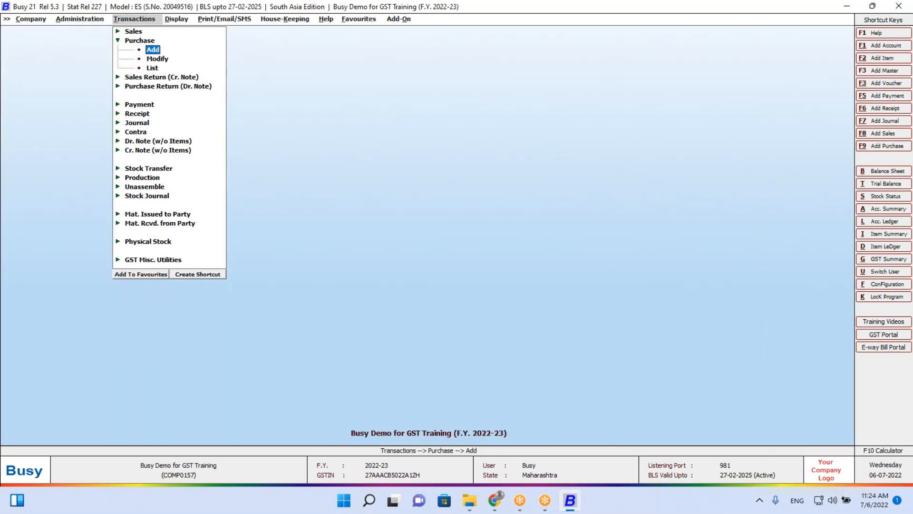
{"action": "key", "text": "Return"}
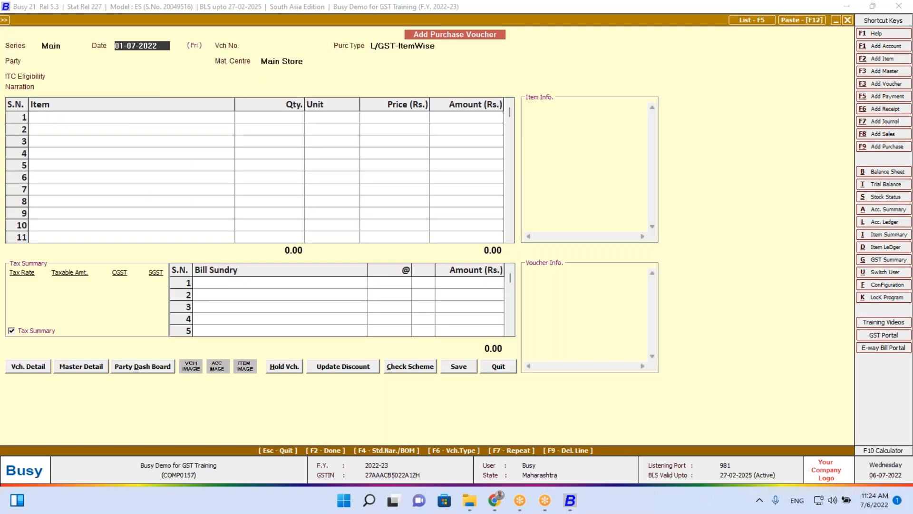
{"action": "type", "text": "2"}
{"action": "key", "text": "Return"}
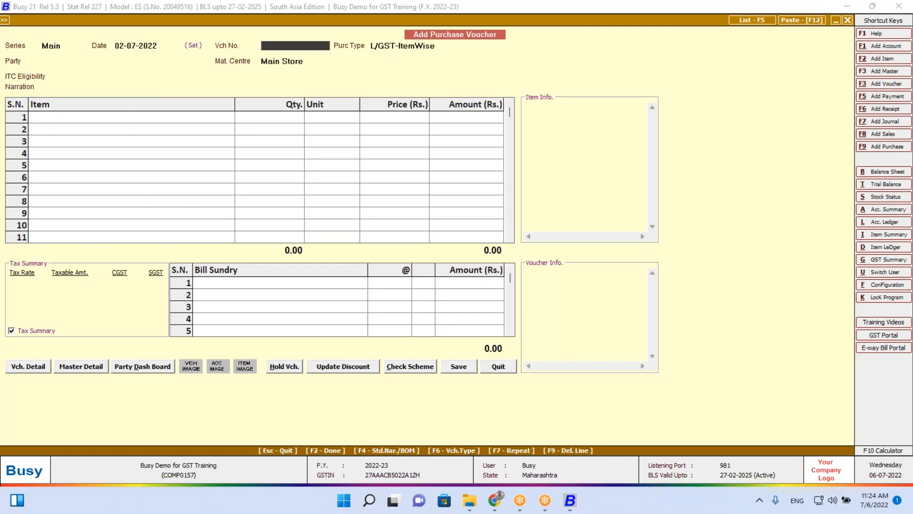
{"action": "type", "text": "222"}
{"action": "key", "text": "Return"}
{"action": "key", "text": "Return"}
{"action": "key", "text": "Down"}
{"action": "key", "text": "Down"}
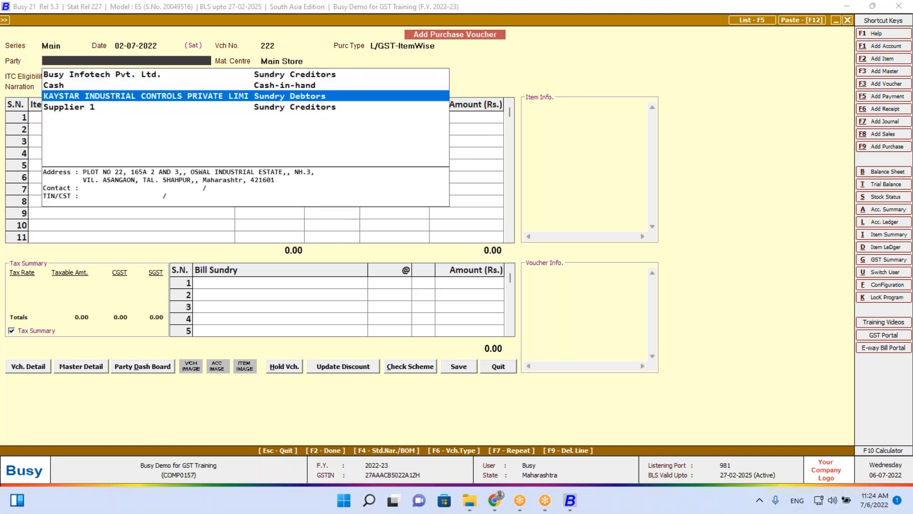
Create unregistered Sundry Creditors account Supplier 2 as the voucher's party
{"action": "key", "text": "F1"}
{"action": "type", "text": "Supp"}
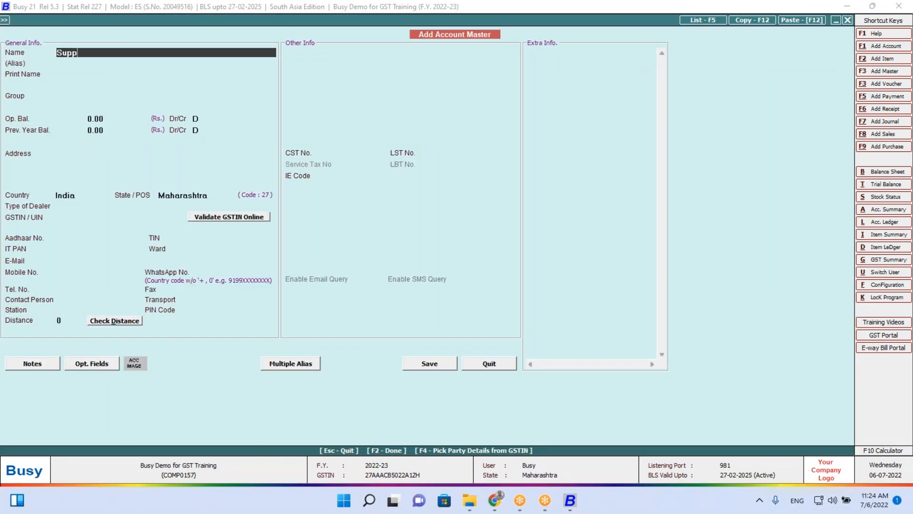
{"action": "type", "text": "lier 2"}
{"action": "key", "text": "Return"}
{"action": "key", "text": "Return"}
{"action": "type", "text": "sun"}
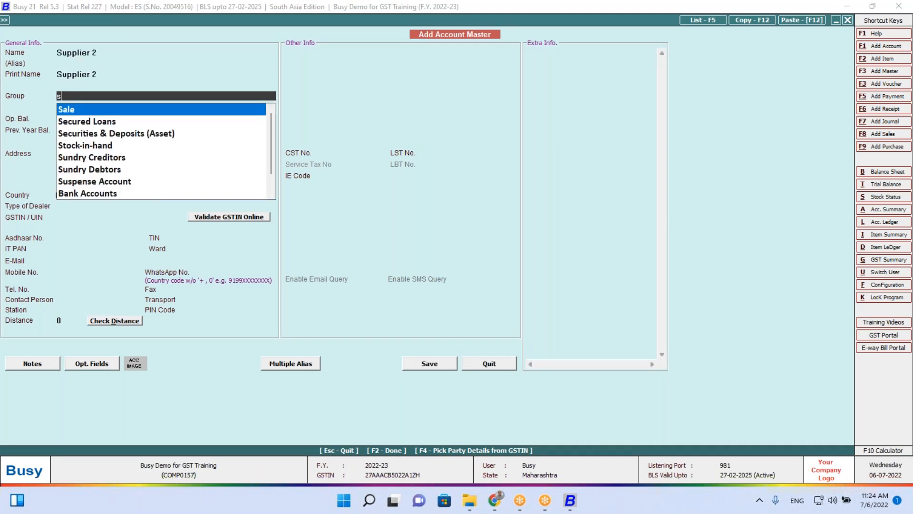
{"action": "key", "text": "Down"}
{"action": "key", "text": "Up"}
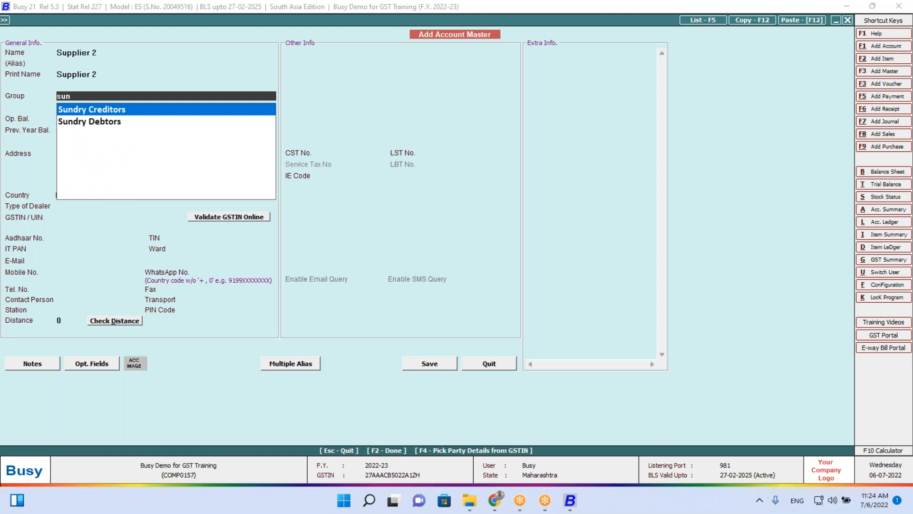
{"action": "key", "text": "Return"}
{"action": "key", "text": "Return"}
{"action": "key", "text": "Return"}
{"action": "key", "text": "Return"}
{"action": "key", "text": "Return"}
{"action": "key", "text": "Return"}
{"action": "key", "text": "Return"}
{"action": "key", "text": "Return"}
{"action": "key", "text": "Return"}
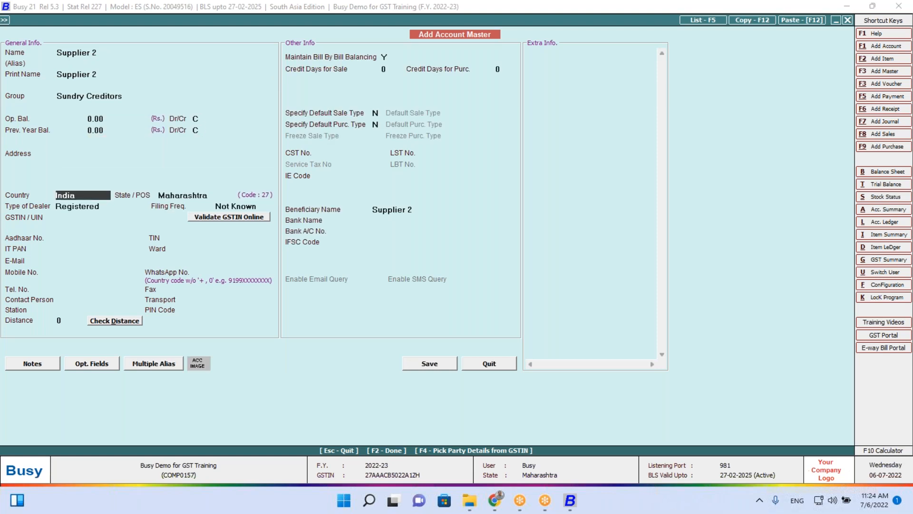
{"action": "key", "text": "F2"}
{"action": "key", "text": "Return"}
{"action": "key", "text": "Left"}
{"action": "key", "text": "Return"}
{"action": "key", "text": "Return"}
{"action": "key", "text": "Return"}
Add 10 Smart Watches with Input Goods/Services ITC and save the voucher for 23,600.00
{"action": "key", "text": "Return"}
{"action": "key", "text": "Down"}
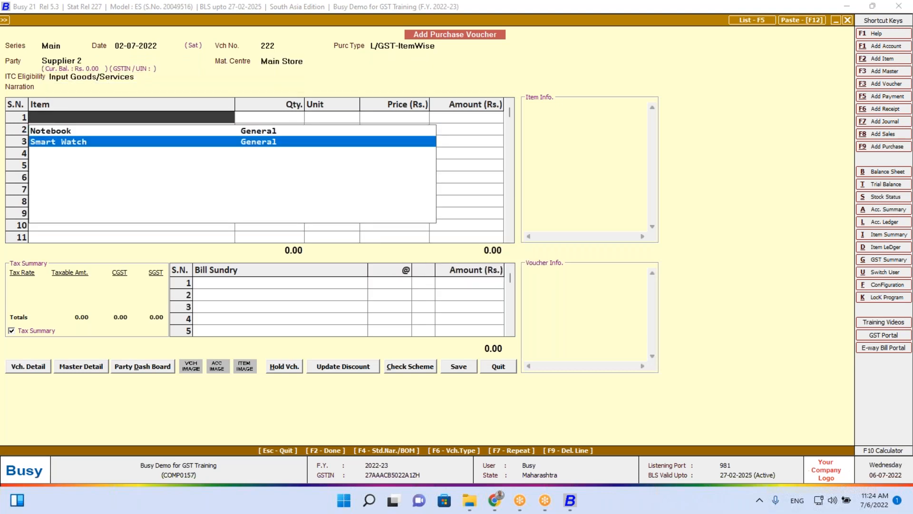
{"action": "key", "text": "Return"}
{"action": "type", "text": "10"}
{"action": "key", "text": "Return"}
{"action": "key", "text": "Return"}
{"action": "key", "text": "Return"}
{"action": "key", "text": "Return"}
{"action": "key", "text": "Return"}
{"action": "key", "text": "Return"}
{"action": "key", "text": "Left"}
{"action": "key", "text": "Return"}
{"action": "key", "text": "Return"}
{"action": "key", "text": "Return"}
{"action": "key", "text": "Return"}
{"action": "key", "text": "Escape"}
Open purchase voucher 111 for modification and change its type to I/GST-ItemWise
{"action": "key", "text": "Down"}
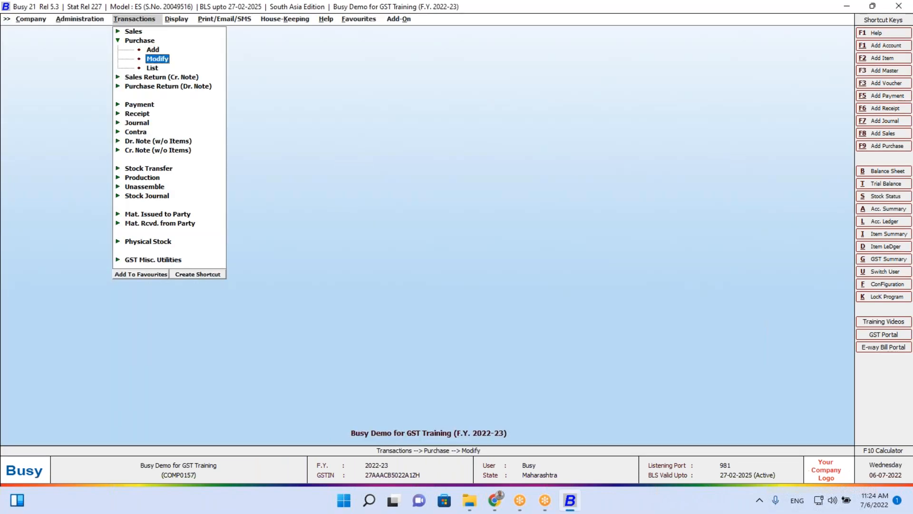
{"action": "key", "text": "Return"}
{"action": "key", "text": "Return"}
{"action": "key", "text": "Return"}
{"action": "key", "text": "Return"}
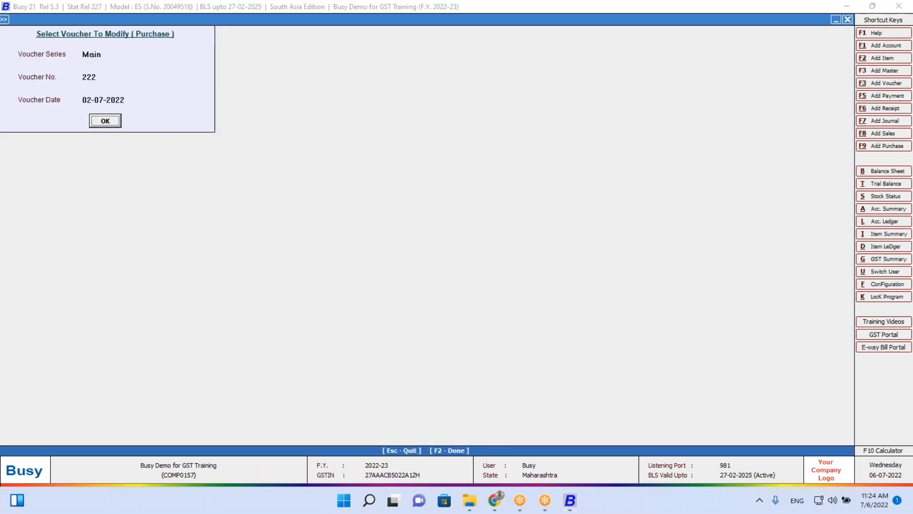
{"action": "key", "text": "Return"}
{"action": "key", "text": "Return"}
{"action": "key", "text": "Return"}
{"action": "key", "text": "Return"}
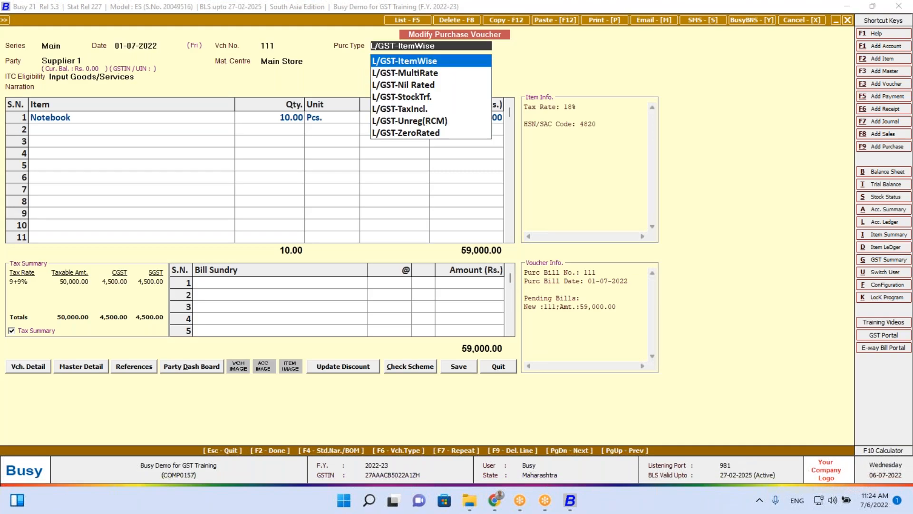
{"action": "type", "text": "item"}
{"action": "key", "text": "Return"}
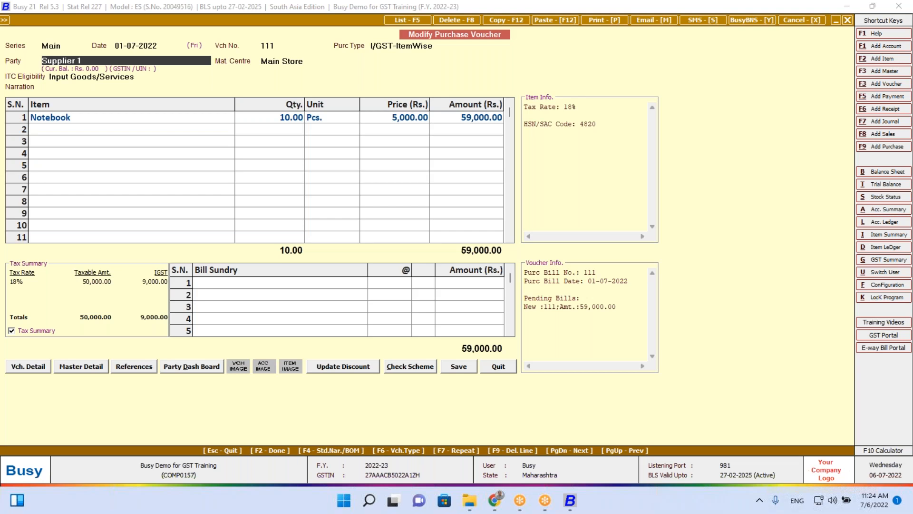
Change Supplier 1's state to Gujarat and save the account
{"action": "key", "text": "alt+m"}
{"action": "key", "text": "Return"}
{"action": "key", "text": "Return"}
{"action": "key", "text": "Return"}
{"action": "key", "text": "Return"}
{"action": "key", "text": "Return"}
{"action": "key", "text": "Return"}
{"action": "key", "text": "Return"}
{"action": "key", "text": "Return"}
{"action": "key", "text": "Return"}
{"action": "key", "text": "Return"}
{"action": "key", "text": "Return"}
{"action": "key", "text": "Return"}
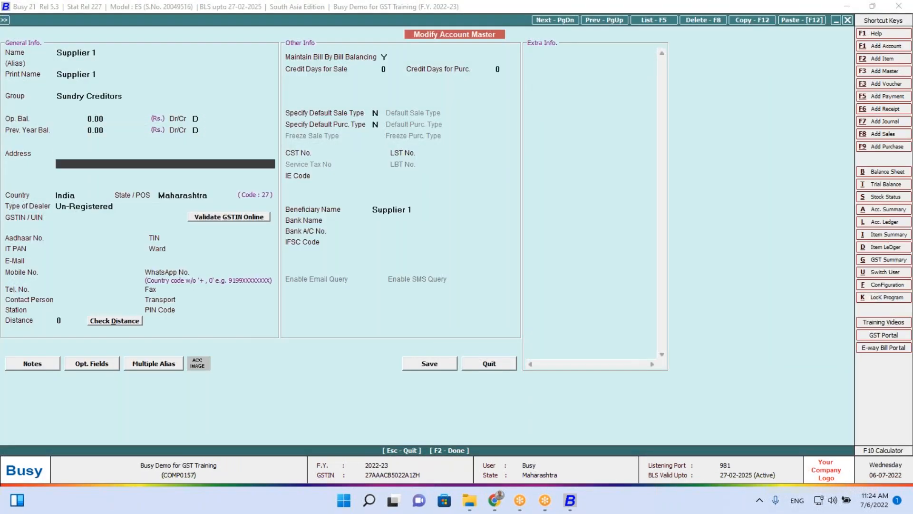
{"action": "key", "text": "Return"}
{"action": "type", "text": "guj"}
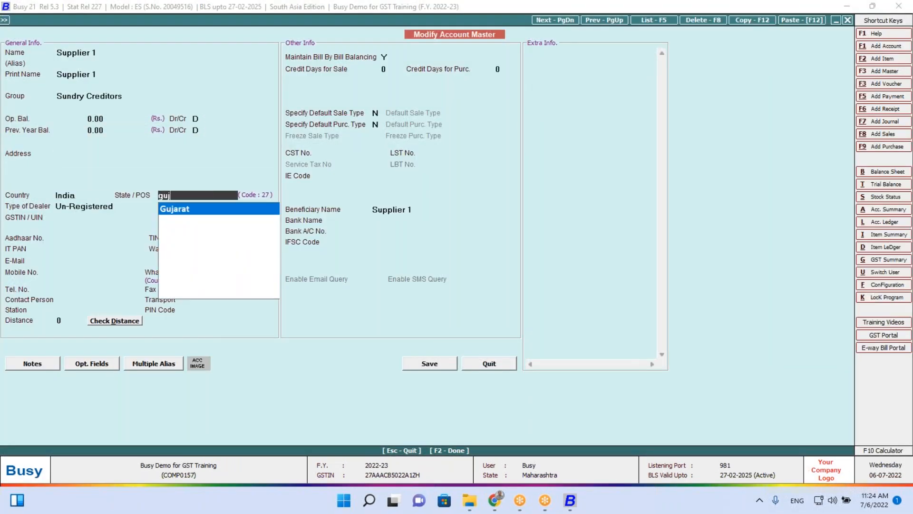
{"action": "key", "text": "Return"}
{"action": "key", "text": "F2"}
{"action": "key", "text": "Right"}
{"action": "key", "text": "Return"}
{"action": "key", "text": "F2"}
{"action": "key", "text": "Right"}
{"action": "key", "text": "Left"}
{"action": "key", "text": "Return"}
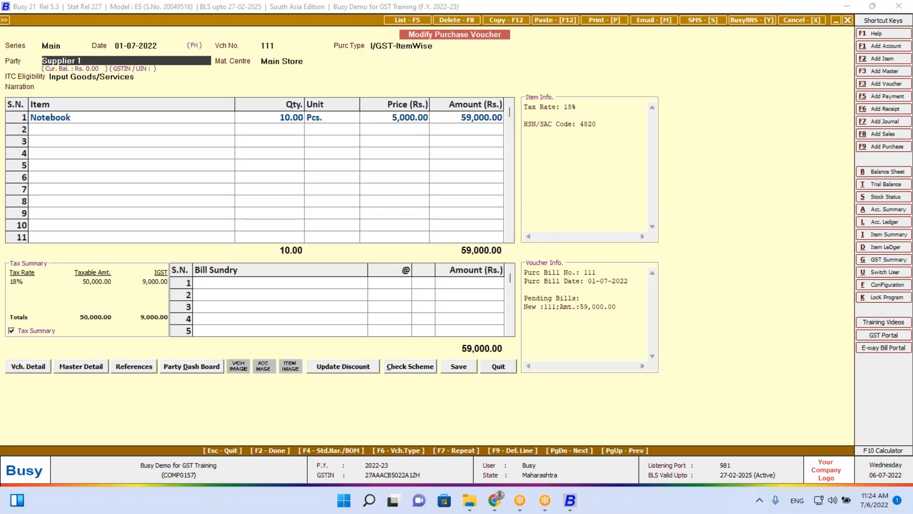
Re-save voucher 111 past the unregistered-party warnings, now with 9,000.00 IGST totalling 59,000.00
{"action": "key", "text": "Return"}
{"action": "key", "text": "Left"}
{"action": "key", "text": "Return"}
{"action": "key", "text": "Return"}
{"action": "key", "text": "Return"}
{"action": "key", "text": "Return"}
{"action": "key", "text": "Return"}
{"action": "key", "text": "Return"}
{"action": "key", "text": "Return"}
{"action": "key", "text": "Return"}
{"action": "key", "text": "Return"}
{"action": "key", "text": "Return"}
{"action": "key", "text": "Return"}
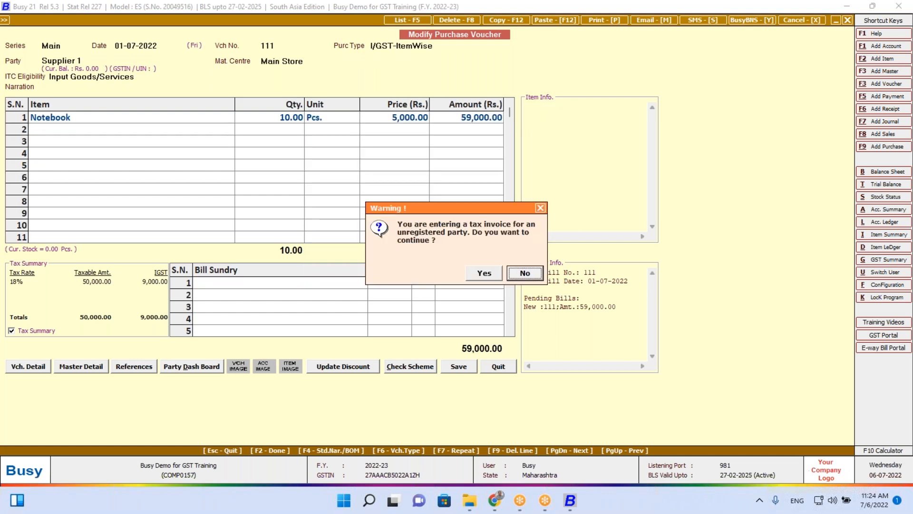
{"action": "key", "text": "Left"}
{"action": "key", "text": "Return"}
{"action": "key", "text": "Return"}
{"action": "key", "text": "Return"}
{"action": "key", "text": "F2"}
{"action": "key", "text": "Return"}
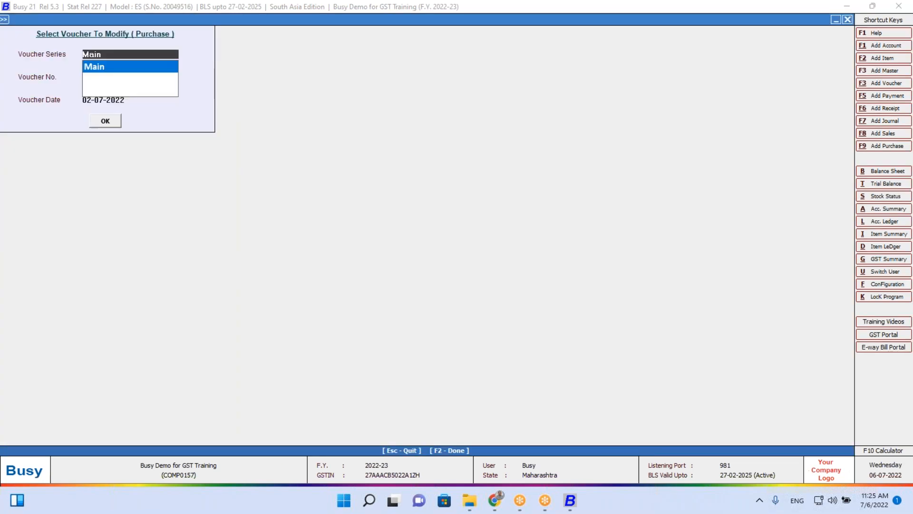
{"action": "key", "text": "Escape"}
{"action": "key", "text": "Escape"}
View the GST Summary for 01-07-2022 to 02-07-2022, checking the 18% inter-state input row
{"action": "key", "text": "Right"}
{"action": "key", "text": "Down"}
{"action": "key", "text": "Down"}
{"action": "key", "text": "Down"}
{"action": "key", "text": "Down"}
{"action": "key", "text": "Down"}
{"action": "key", "text": "Down"}
{"action": "key", "text": "Down"}
{"action": "key", "text": "Down"}
{"action": "key", "text": "Down"}
{"action": "key", "text": "Down"}
{"action": "key", "text": "Down"}
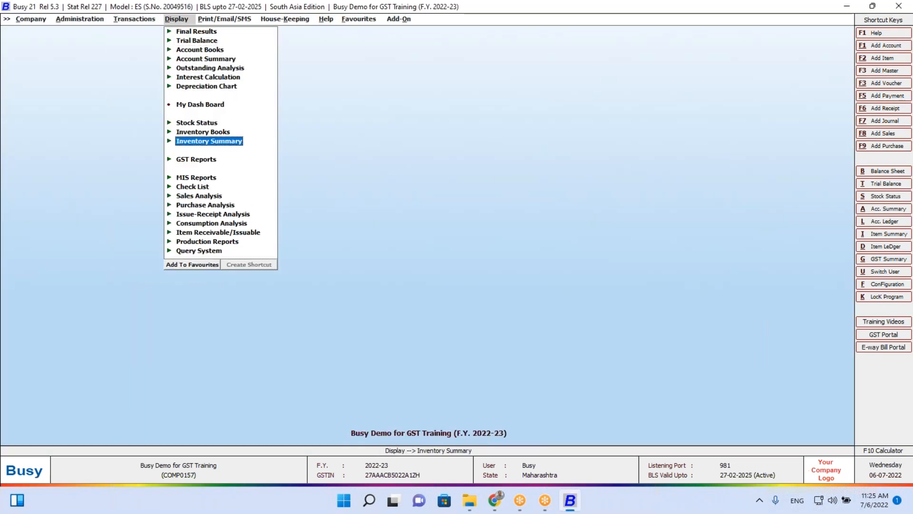
{"action": "key", "text": "Return"}
{"action": "key", "text": "Return"}
{"action": "key", "text": "Return"}
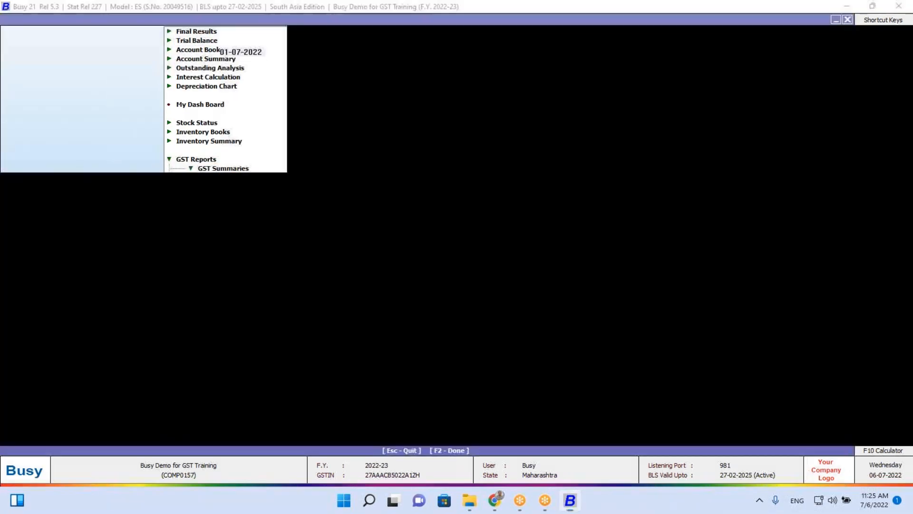
{"action": "key", "text": "Return"}
{"action": "key", "text": "Return"}
{"action": "key", "text": "Return"}
{"action": "key", "text": "Return"}
{"action": "key", "text": "Return"}
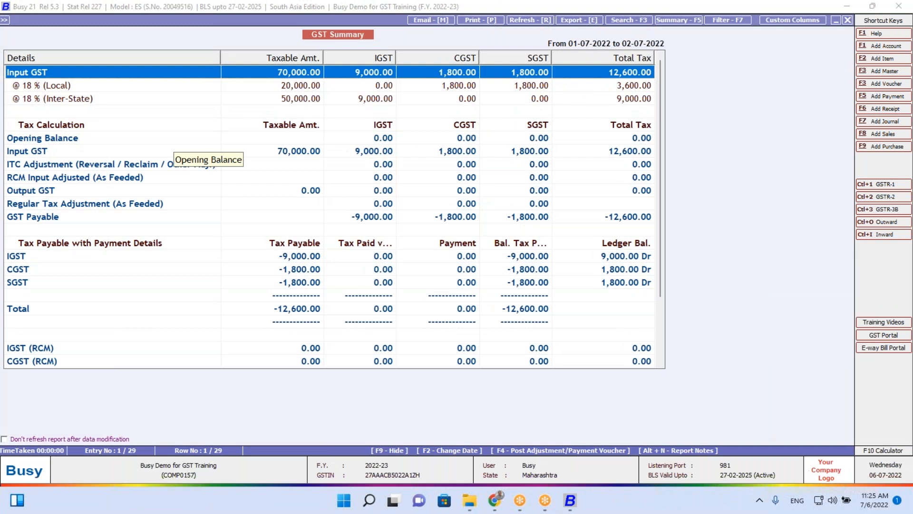
{"action": "key", "text": "Down"}
{"action": "key", "text": "Down"}
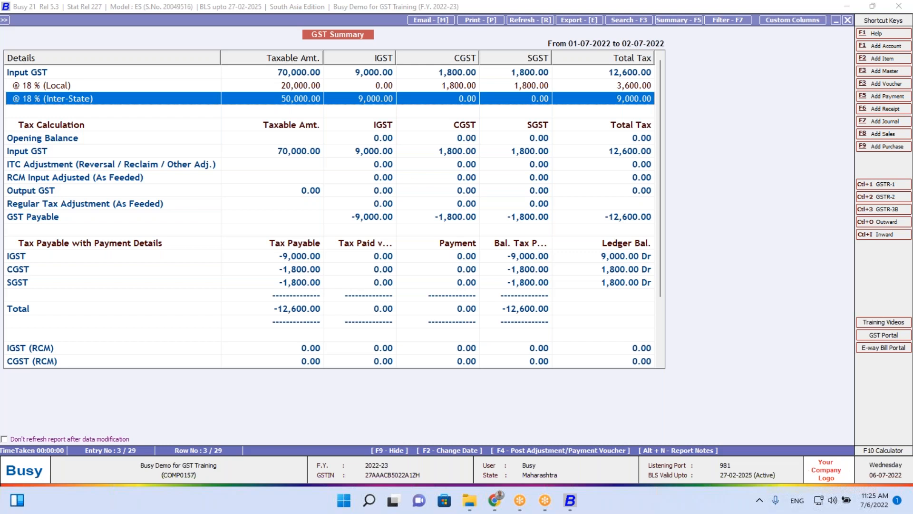
{"action": "key", "text": "Escape"}
{"action": "key", "text": "Escape"}
Start a new sales voucher dated 05-07-2022 with type I/GST-ItemWise
{"action": "key", "text": "Left"}
{"action": "key", "text": "Up"}
{"action": "key", "text": "Return"}
{"action": "key", "text": "Return"}
{"action": "key", "text": "Return"}
{"action": "type", "text": "5"}
{"action": "key", "text": "Return"}
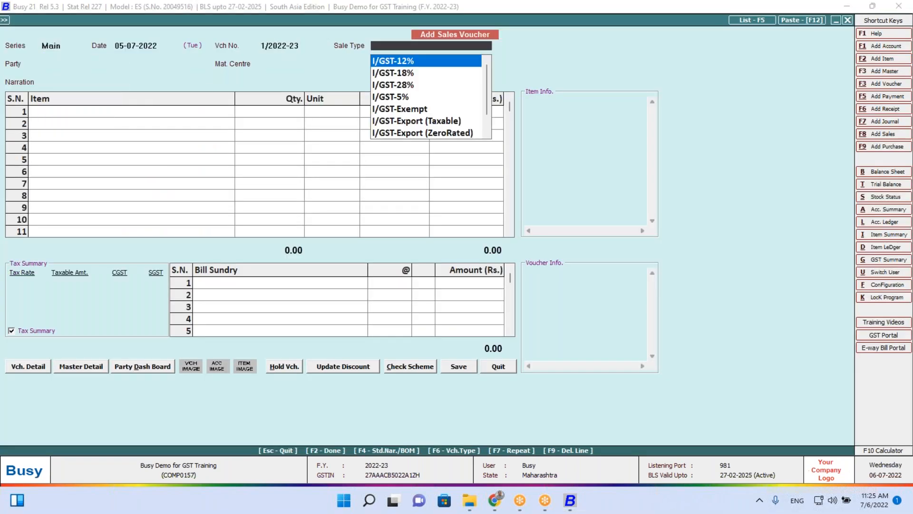
{"action": "type", "text": "item"}
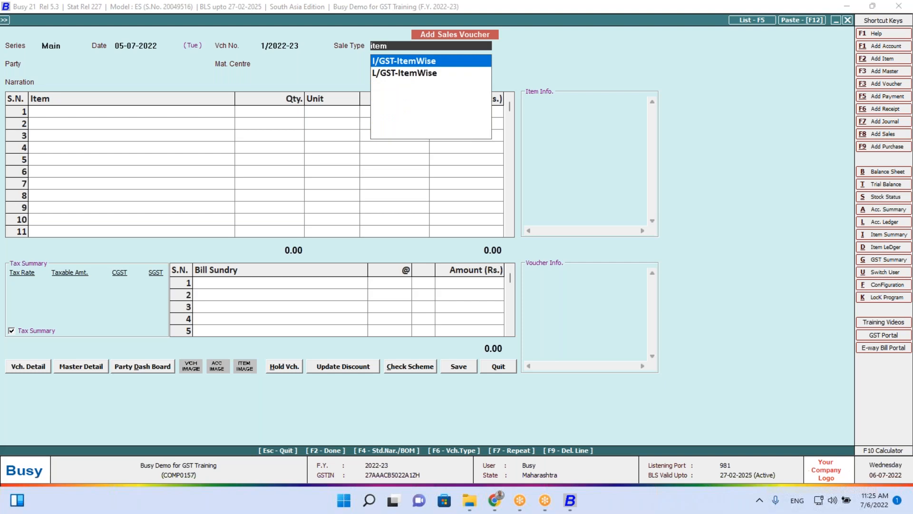
{"action": "key", "text": "Return"}
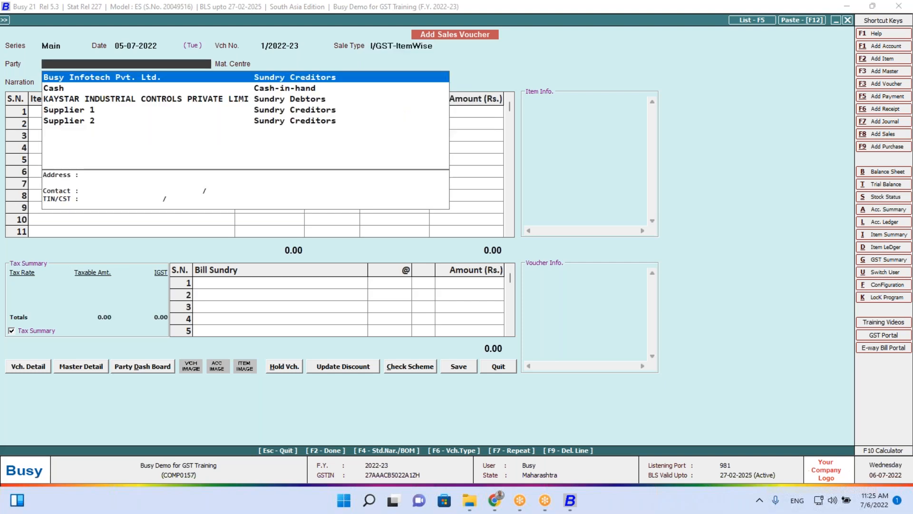
Create unregistered customer Customer 1 under Sundry Debtors with state Madhya Pradesh
{"action": "key", "text": "F3"}
{"action": "type", "text": "Customer 1"}
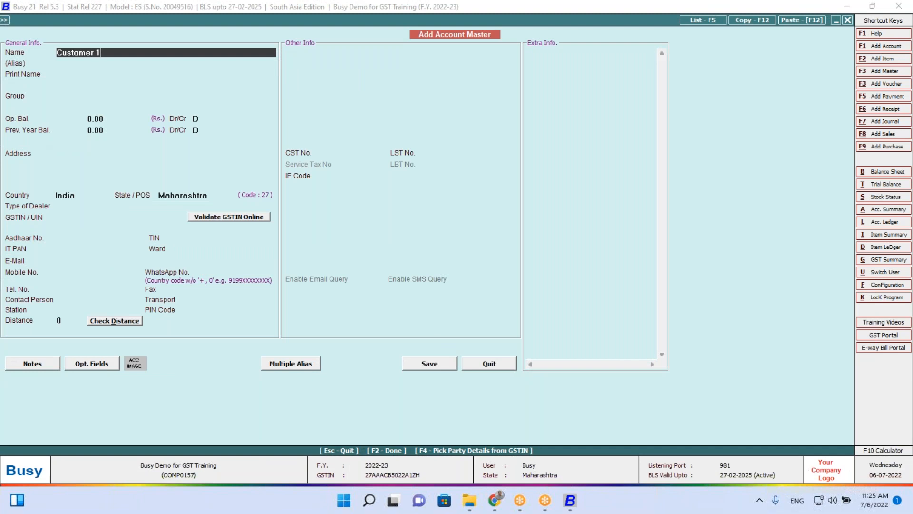
{"action": "key", "text": "Return"}
{"action": "key", "text": "Return"}
{"action": "type", "text": "sun"}
{"action": "key", "text": "Down"}
{"action": "key", "text": "Return"}
{"action": "key", "text": "Return"}
{"action": "key", "text": "Return"}
{"action": "key", "text": "Return"}
{"action": "key", "text": "Return"}
{"action": "key", "text": "Return"}
{"action": "key", "text": "Return"}
{"action": "key", "text": "Return"}
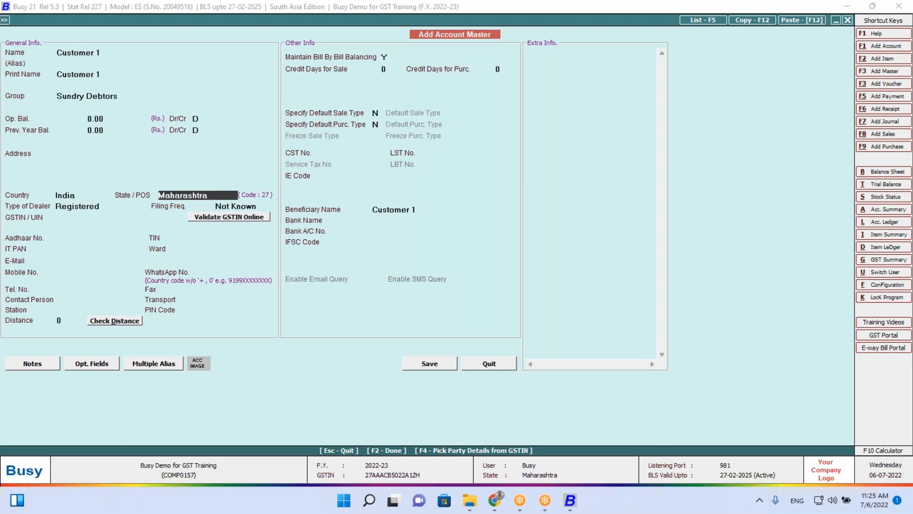
{"action": "type", "text": "madh"}
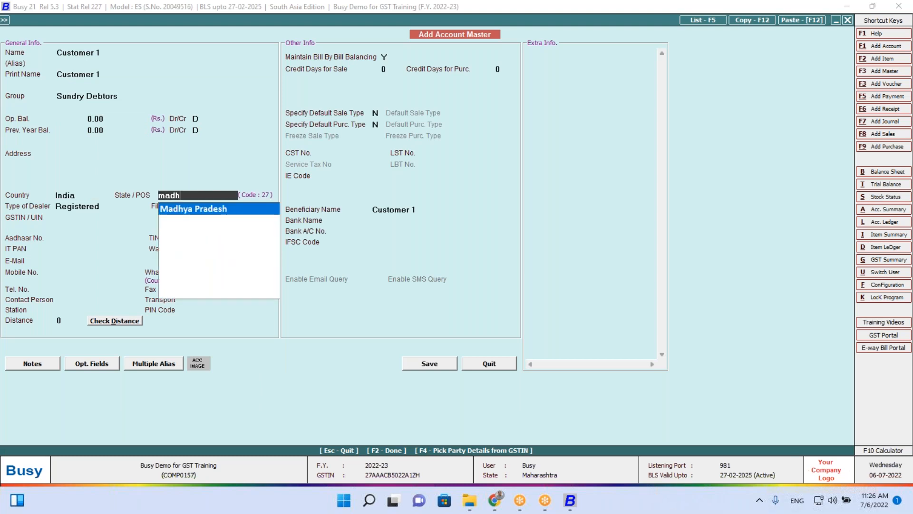
{"action": "key", "text": "Return"}
{"action": "key", "text": "Left"}
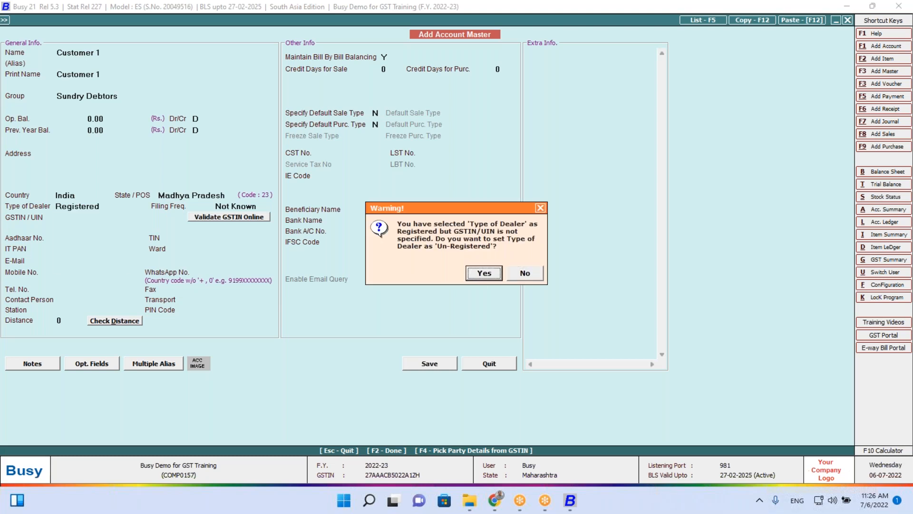
{"action": "key", "text": "Return"}
{"action": "key", "text": "Return"}
{"action": "key", "text": "Return"}
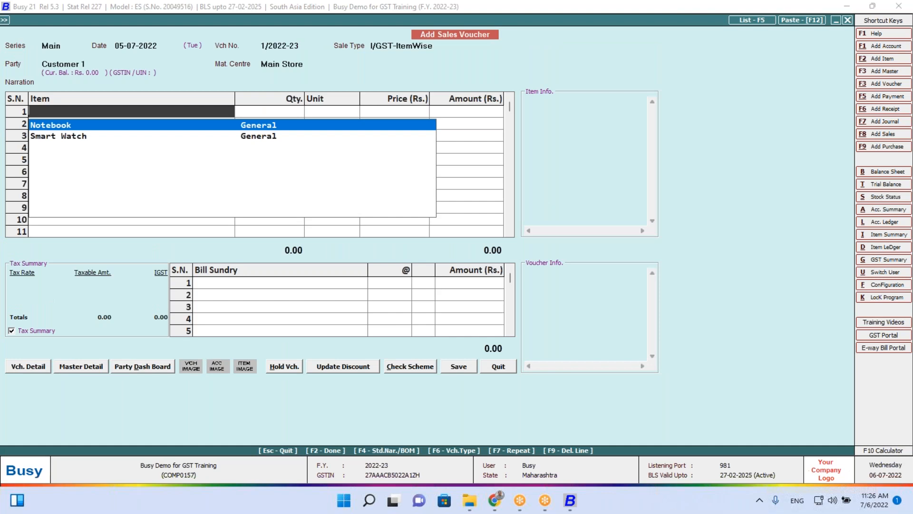
Add 10 Smart Watches at 2,500 and save the sale totalling 29,500.00 without printing
{"action": "key", "text": "Down"}
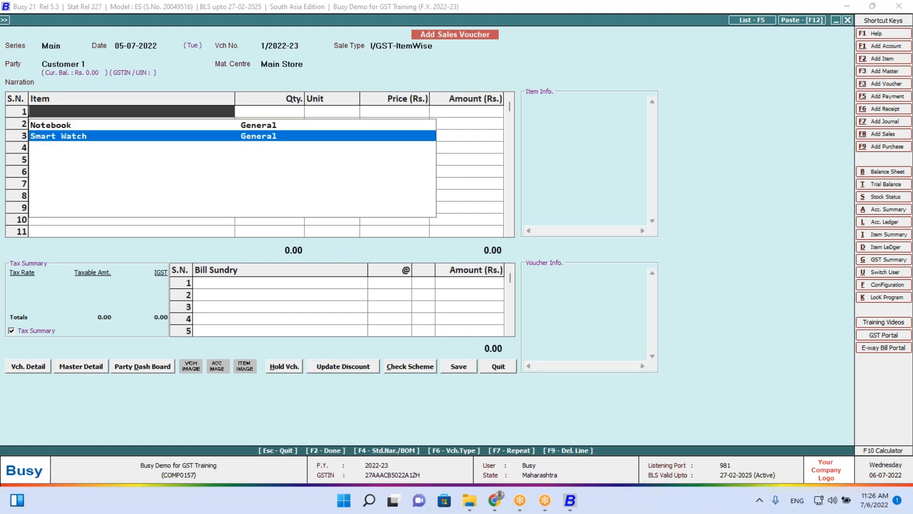
{"action": "key", "text": "Return"}
{"action": "type", "text": "10"}
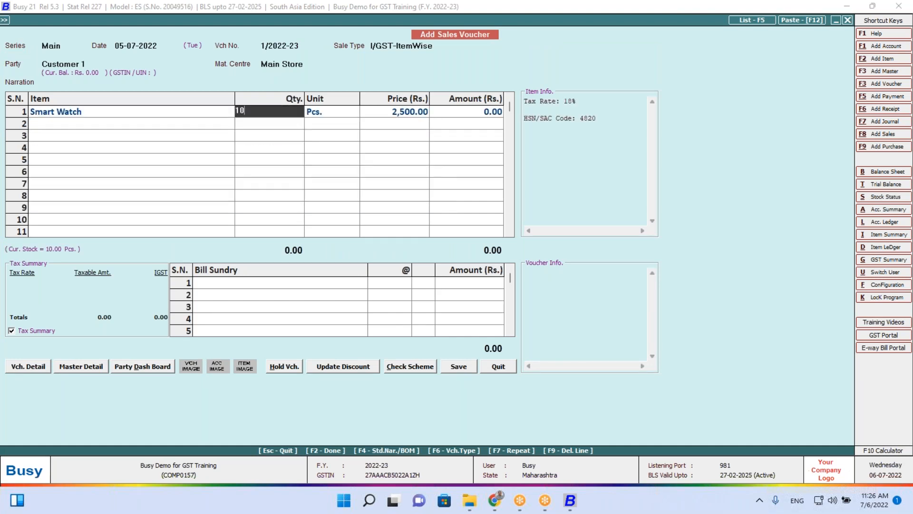
{"action": "key", "text": "Return"}
{"action": "key", "text": "Return"}
{"action": "key", "text": "Return"}
{"action": "key", "text": "Return"}
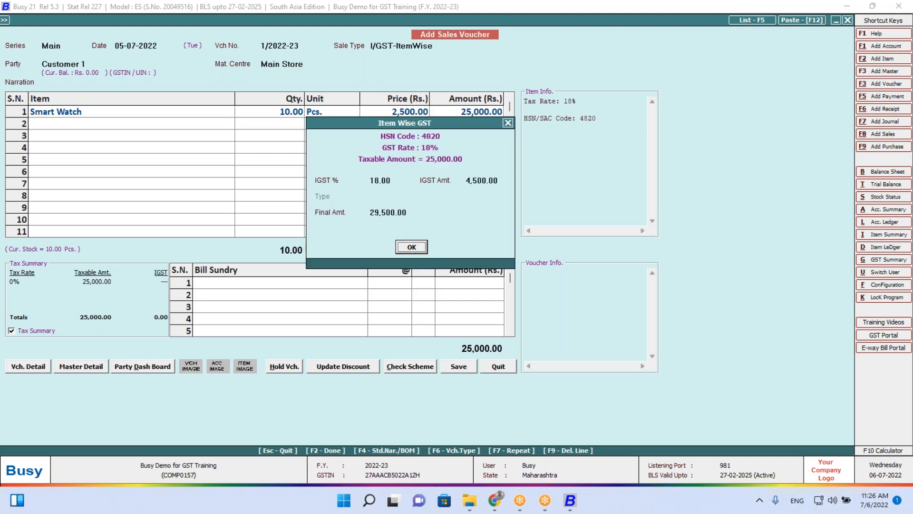
{"action": "key", "text": "Return"}
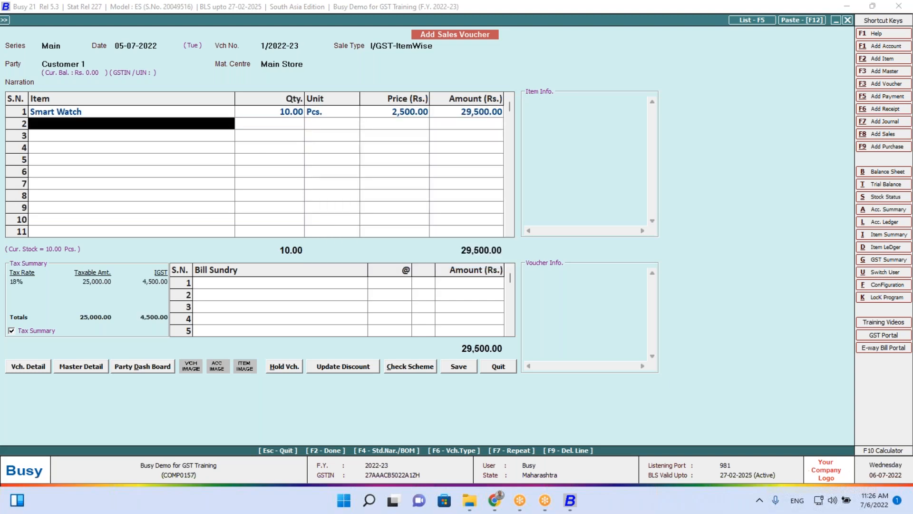
{"action": "key", "text": "Return"}
{"action": "key", "text": "F2"}
{"action": "key", "text": "F2"}
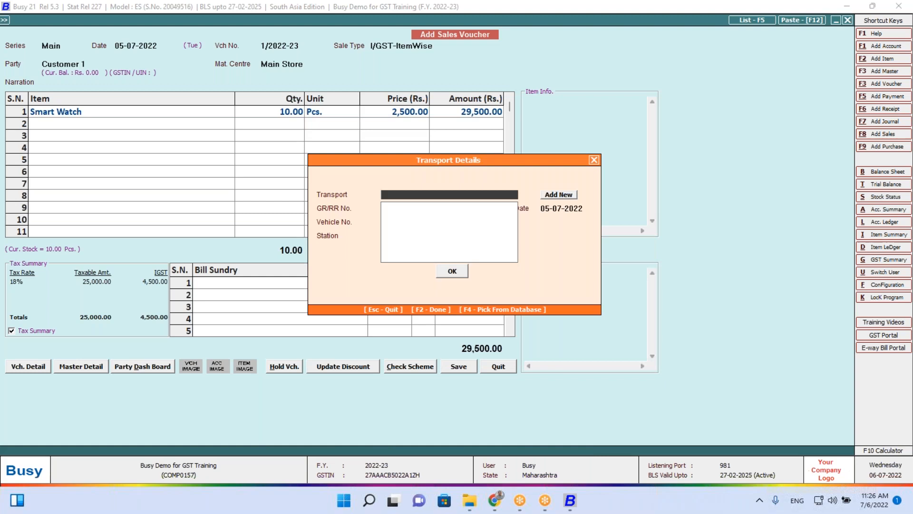
{"action": "key", "text": "F2"}
{"action": "key", "text": "Return"}
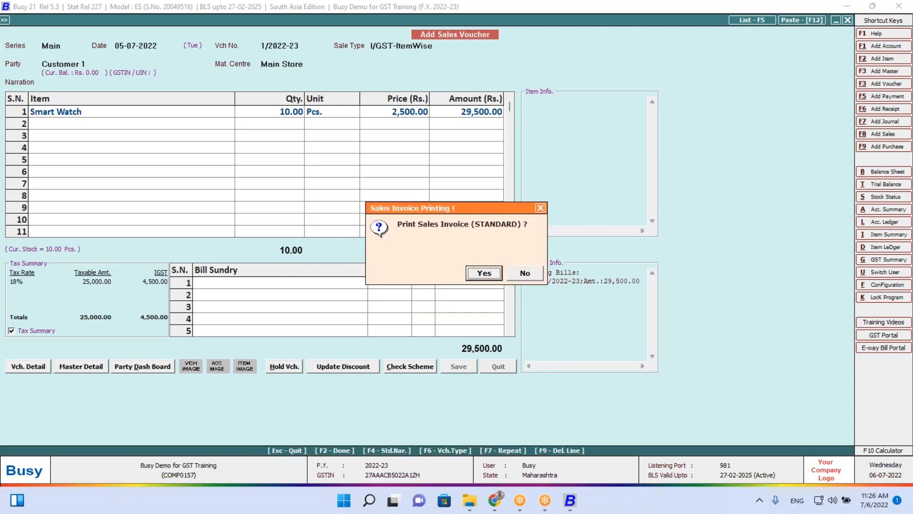
{"action": "key", "text": "Escape"}
{"action": "key", "text": "Escape"}
{"action": "key", "text": "Return"}
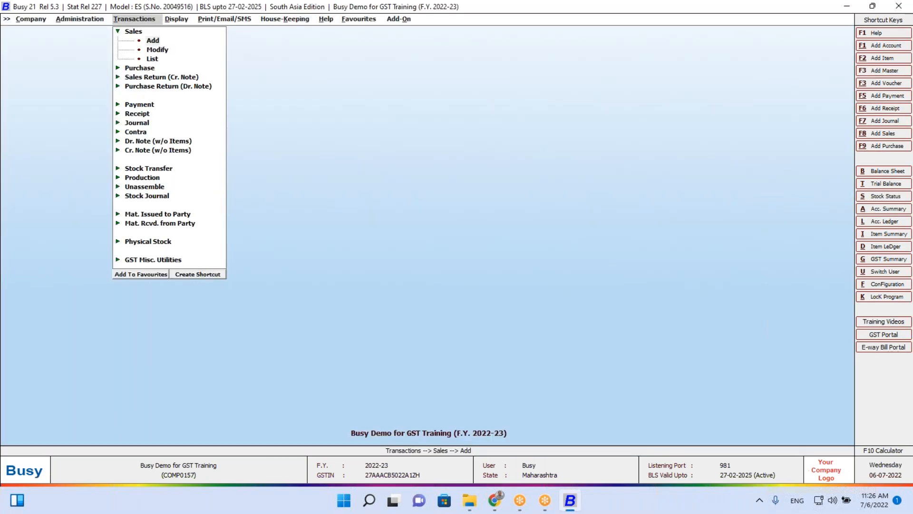
Start a new Main-series sales voucher with the L/GST-ItemWise sale type
{"action": "key", "text": "Return"}
{"action": "key", "text": "Return"}
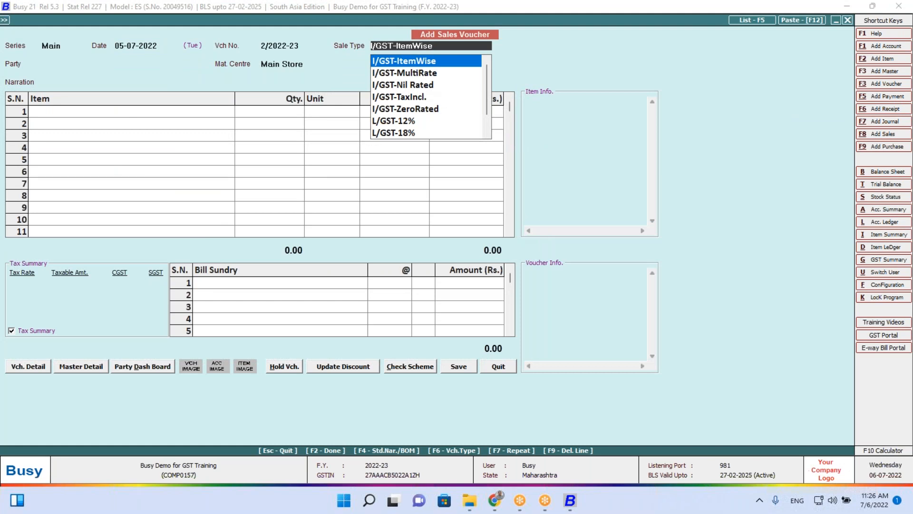
{"action": "type", "text": "item"}
{"action": "key", "text": "Down"}
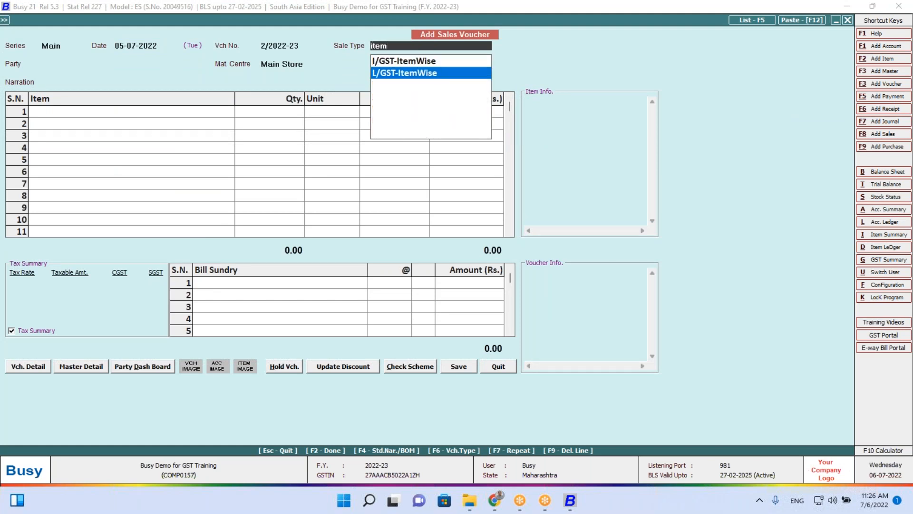
{"action": "key", "text": "Return"}
Create party 'Customer 2' under Sundry Debtors as an Un-Registered dealer
{"action": "key", "text": "Down"}
{"action": "key", "text": "Down"}
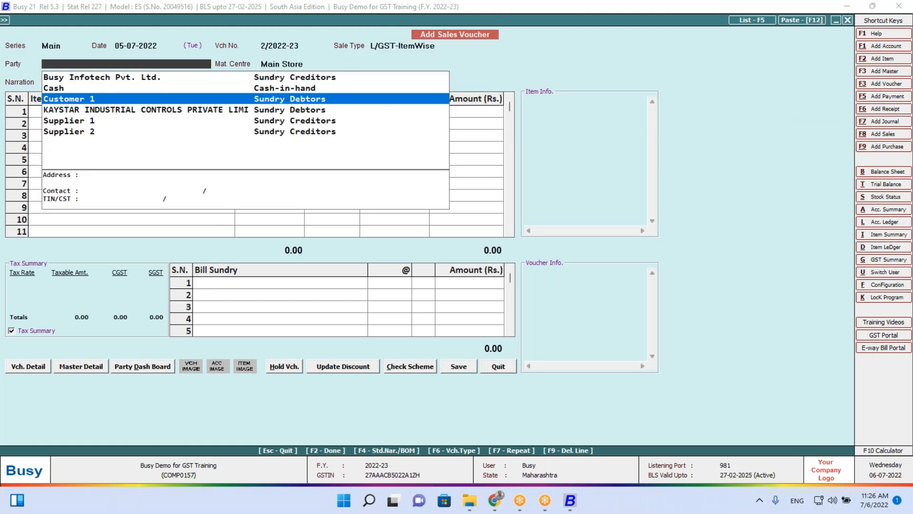
{"action": "key", "text": "F3"}
{"action": "type", "text": "Cus"}
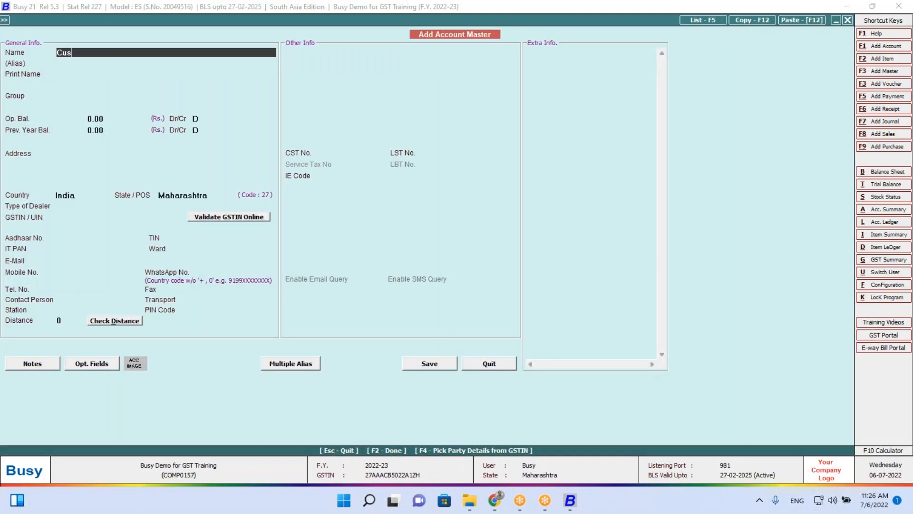
{"action": "type", "text": "tomer 2"}
{"action": "key", "text": "Return"}
{"action": "key", "text": "Return"}
{"action": "key", "text": "Return"}
{"action": "type", "text": "sun"}
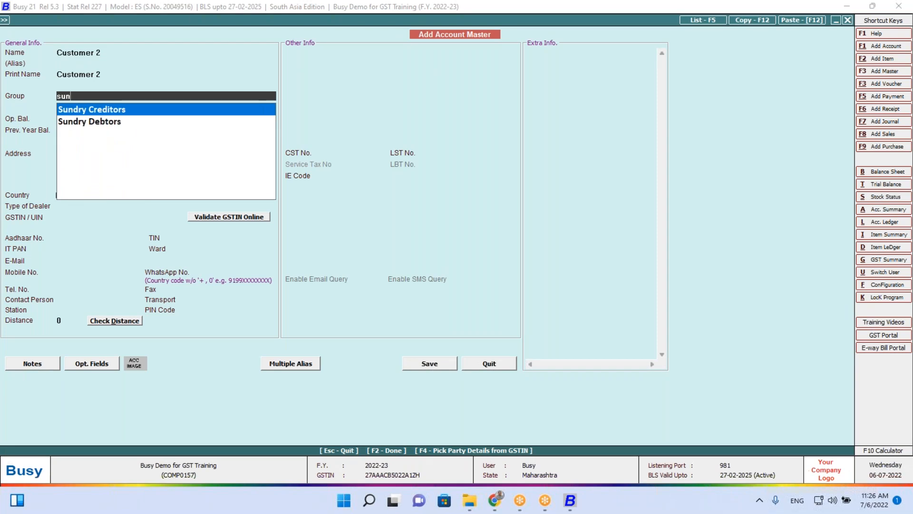
{"action": "key", "text": "Down"}
{"action": "key", "text": "Up"}
{"action": "key", "text": "Down"}
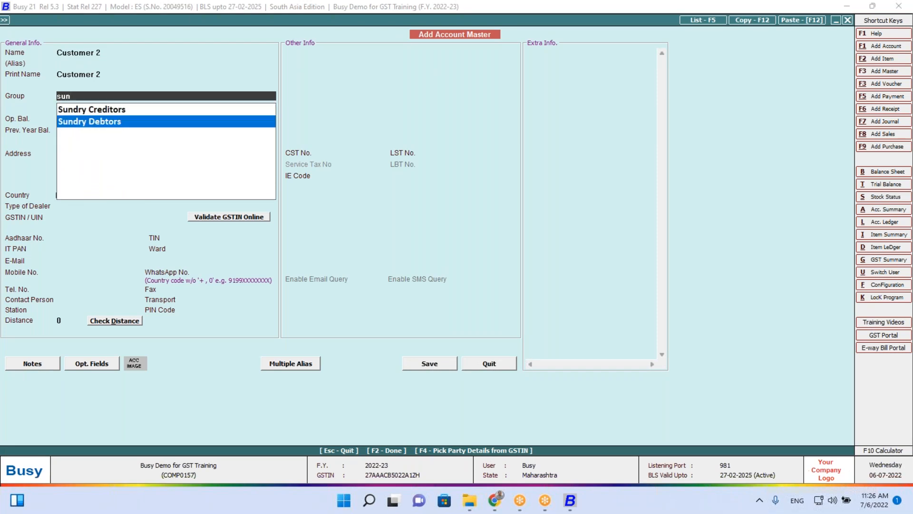
{"action": "key", "text": "Return"}
{"action": "key", "text": "Return"}
{"action": "key", "text": "Return"}
{"action": "key", "text": "Return"}
{"action": "key", "text": "Return"}
{"action": "key", "text": "Return"}
{"action": "key", "text": "Return"}
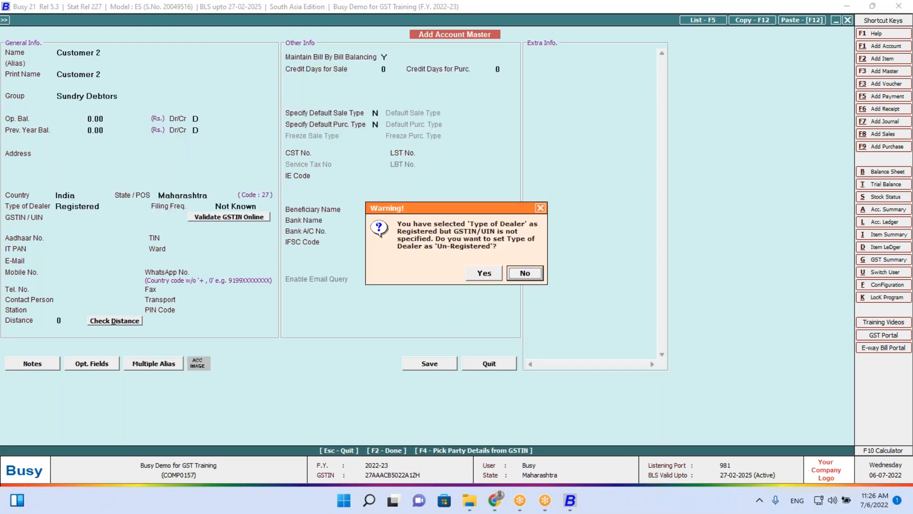
{"action": "key", "text": "Return"}
{"action": "key", "text": "F2"}
Add 2 Notebooks at 6,000 and accept the item-wise 9+9% GST breakdown
{"action": "key", "text": "Return"}
{"action": "key", "text": "Return"}
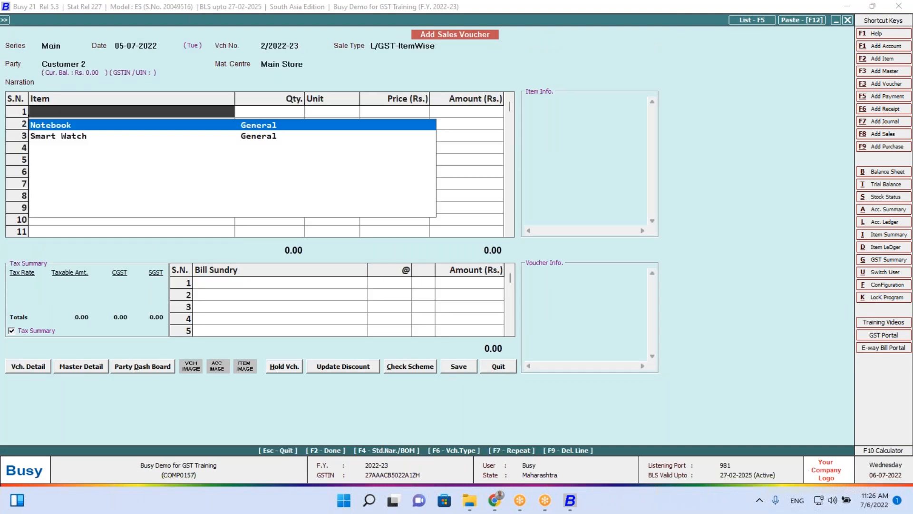
{"action": "key", "text": "Down"}
{"action": "key", "text": "Up"}
{"action": "key", "text": "Return"}
{"action": "type", "text": "2"}
{"action": "key", "text": "Return"}
{"action": "key", "text": "Return"}
{"action": "key", "text": "Return"}
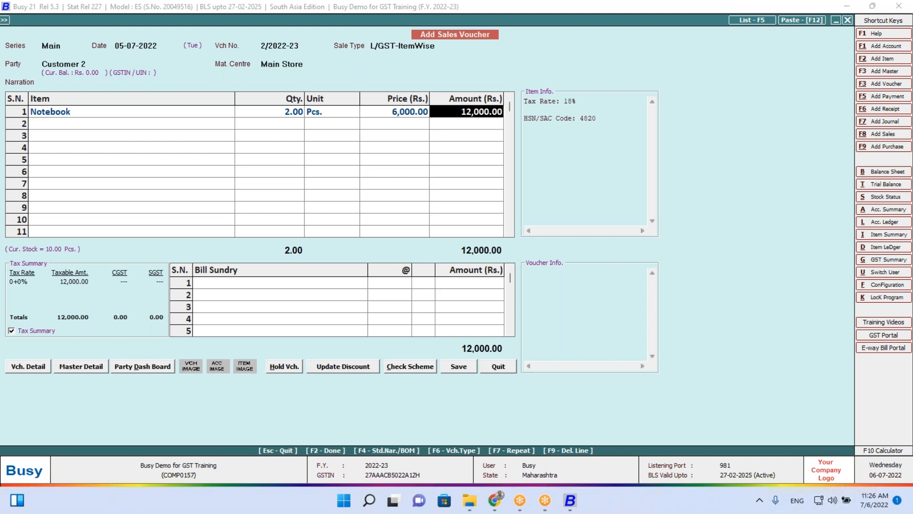
{"action": "key", "text": "Return"}
{"action": "key", "text": "Return"}
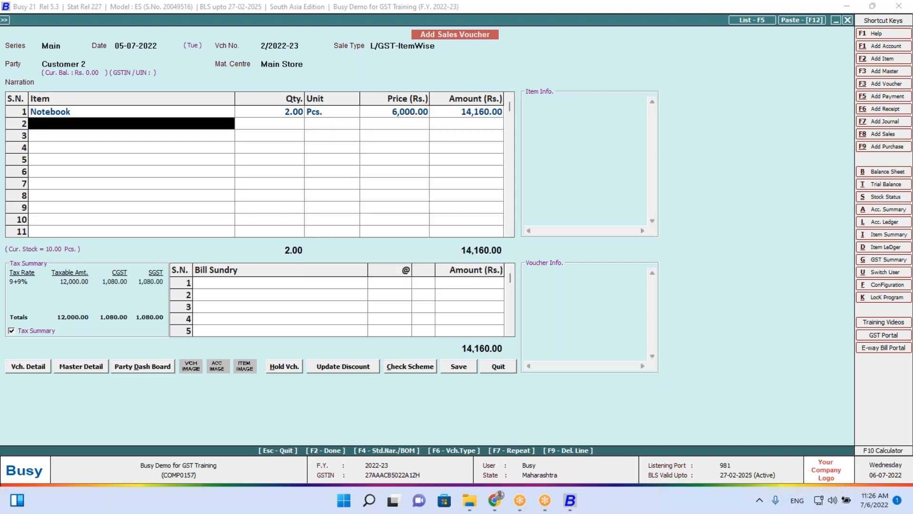
{"action": "key", "text": "Return"}
{"action": "key", "text": "Return"}
{"action": "key", "text": "Return"}
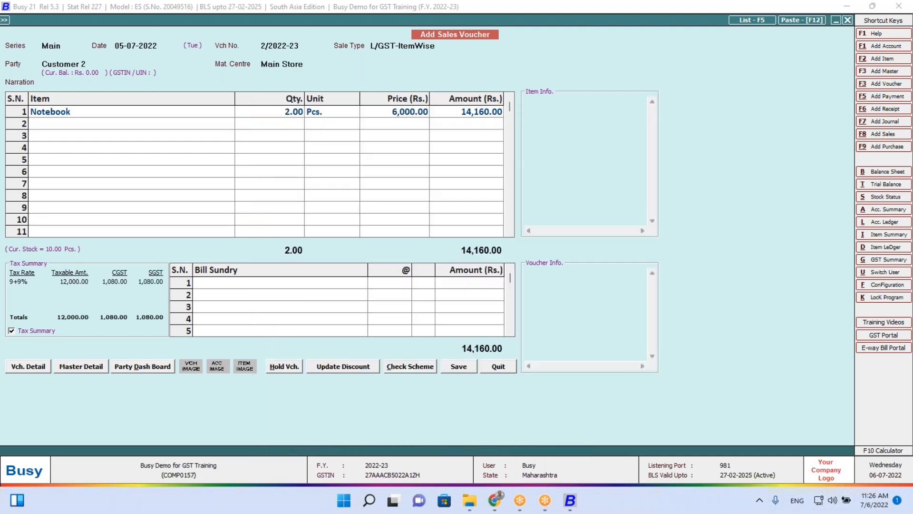
Save the sale without printing and open the GST Summary for 01-07-2022 to 05-07-2022
{"action": "key", "text": "n"}
{"action": "key", "text": "Escape"}
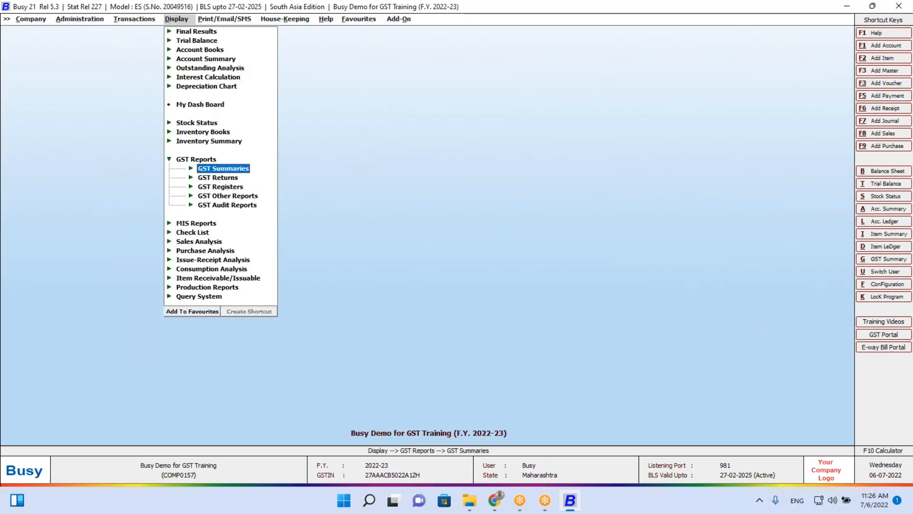
{"action": "key", "text": "Return"}
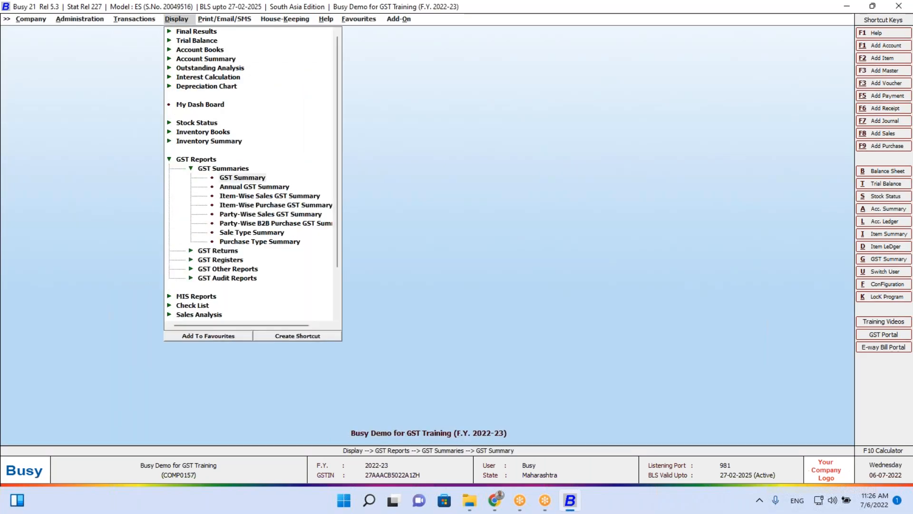
{"action": "key", "text": "Return"}
{"action": "key", "text": "Return"}
{"action": "key", "text": "Return"}
{"action": "key", "text": "Return"}
{"action": "key", "text": "Return"}
{"action": "key", "text": "Return"}
{"action": "key", "text": "Return"}
{"action": "key", "text": "Return"}
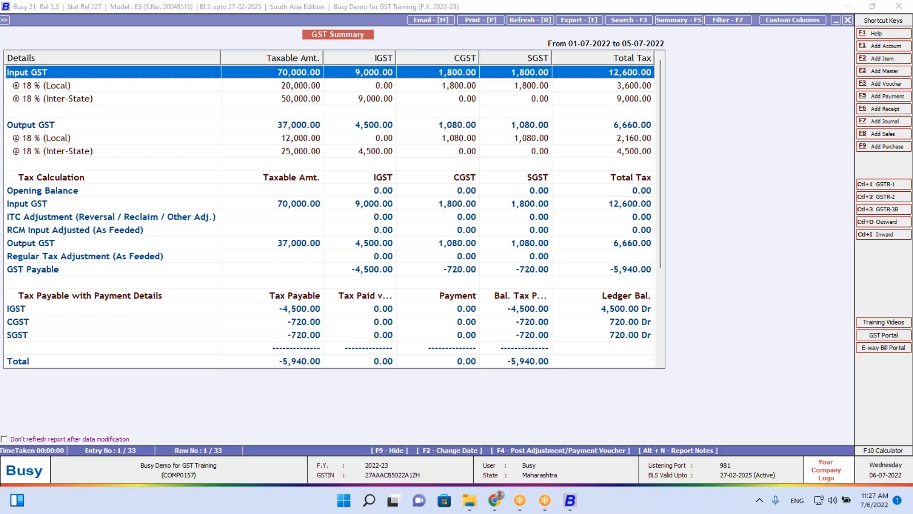
Drill from Output GST into @ 18 % (Local) to open Customer 2's sales voucher
{"action": "key", "text": "Down"}
{"action": "key", "text": "Down"}
{"action": "key", "text": "Down"}
{"action": "key", "text": "Down"}
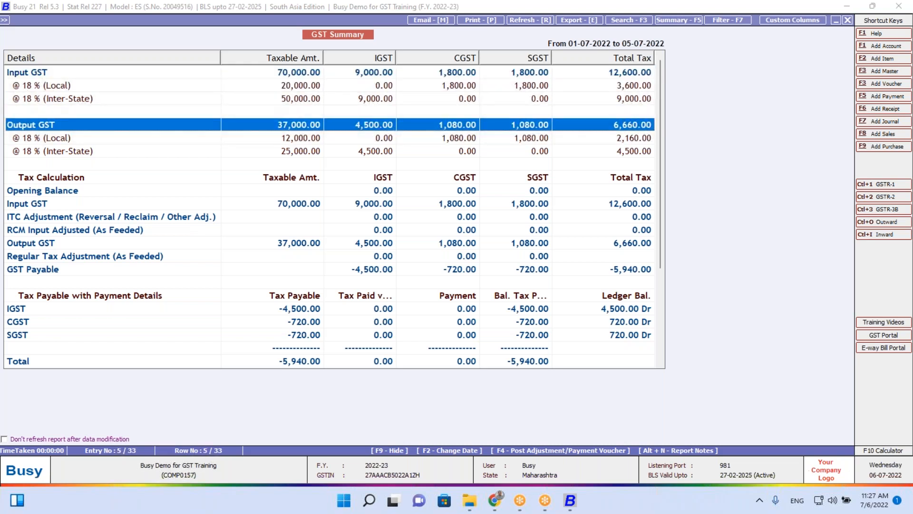
{"action": "key", "text": "Return"}
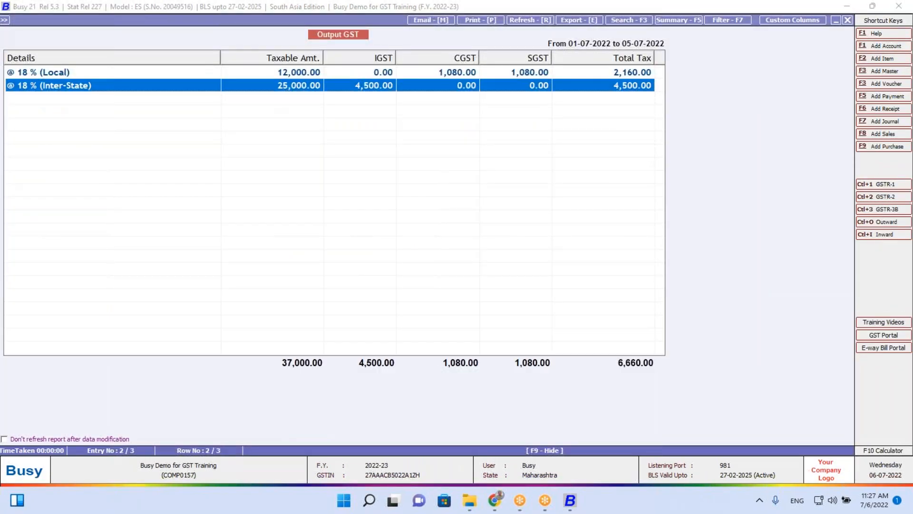
{"action": "key", "text": "Up"}
{"action": "key", "text": "Return"}
{"action": "key", "text": "Return"}
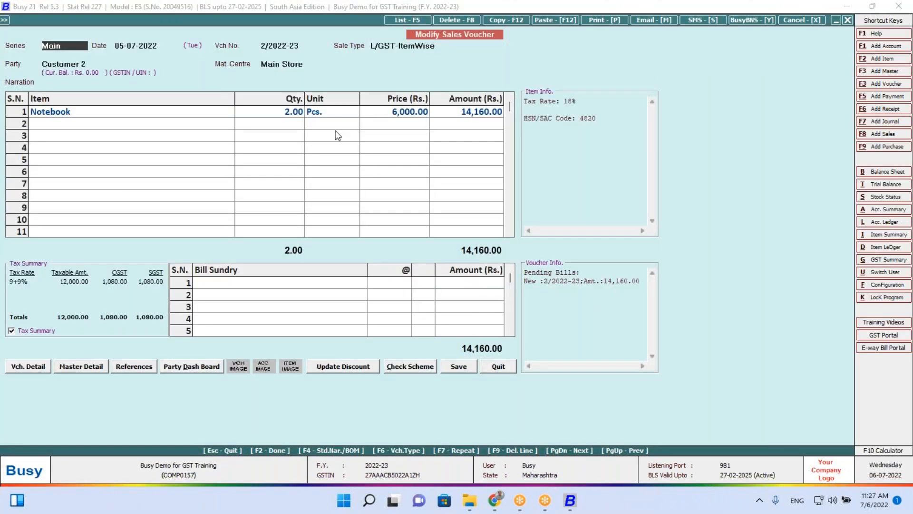
Change the Notebook line to 8 pieces at 7,500 and save voucher 2/2022-23 at 70,800
{"action": "left_click", "coordinate": [280, 114]}
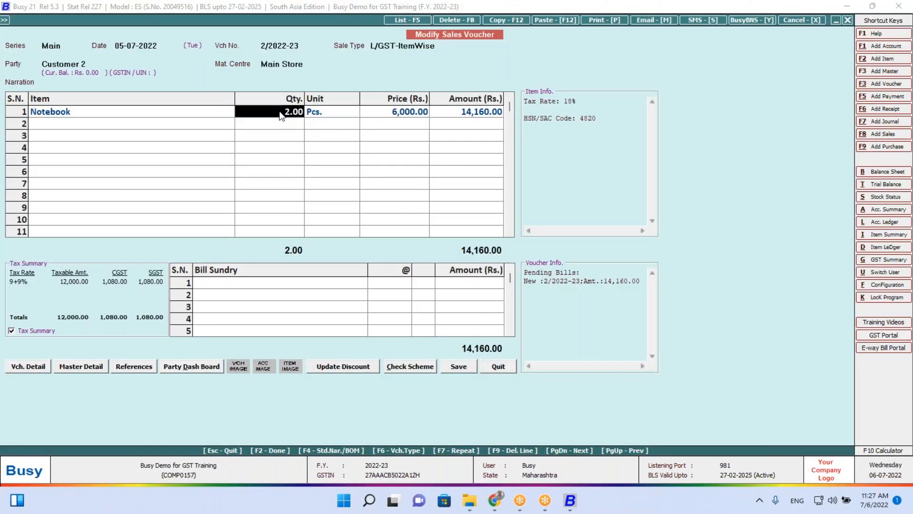
{"action": "key", "text": "Left"}
{"action": "key", "text": "Return"}
{"action": "type", "text": "8"}
{"action": "key", "text": "Return"}
{"action": "key", "text": "Return"}
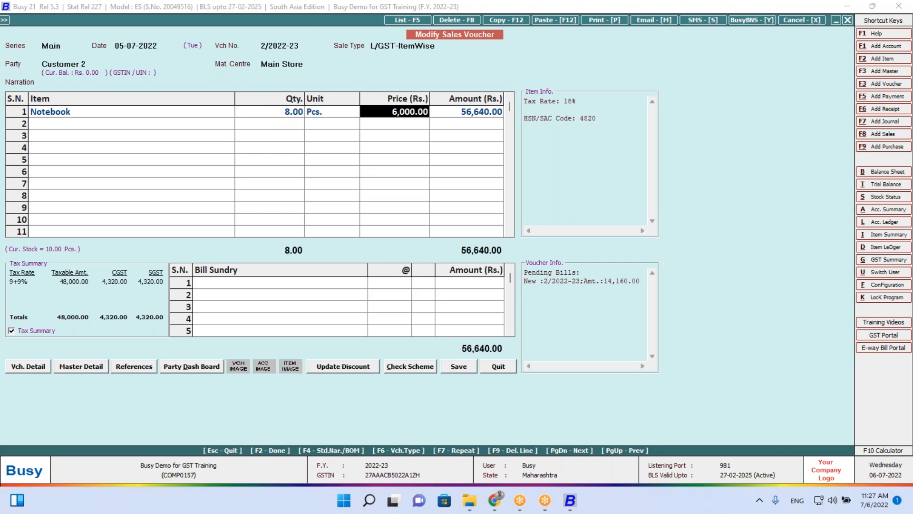
{"action": "type", "text": "7500"}
{"action": "key", "text": "Return"}
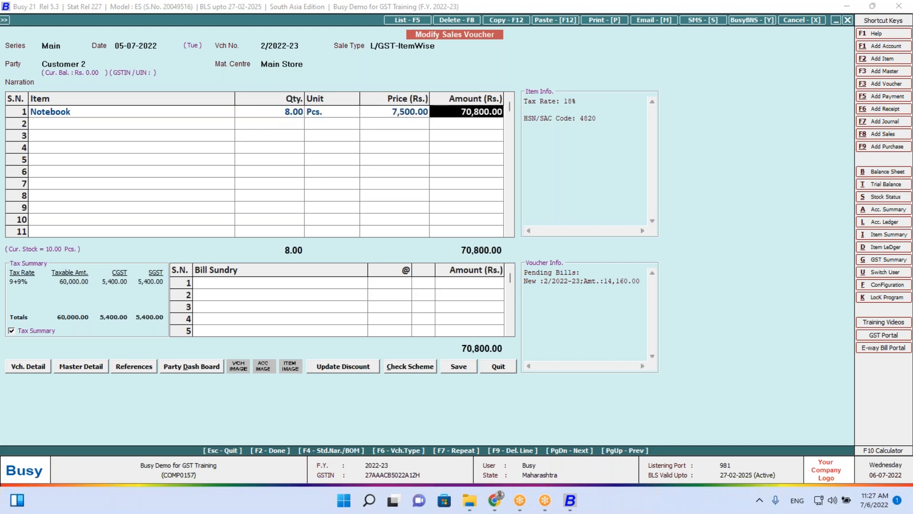
{"action": "key", "text": "Return"}
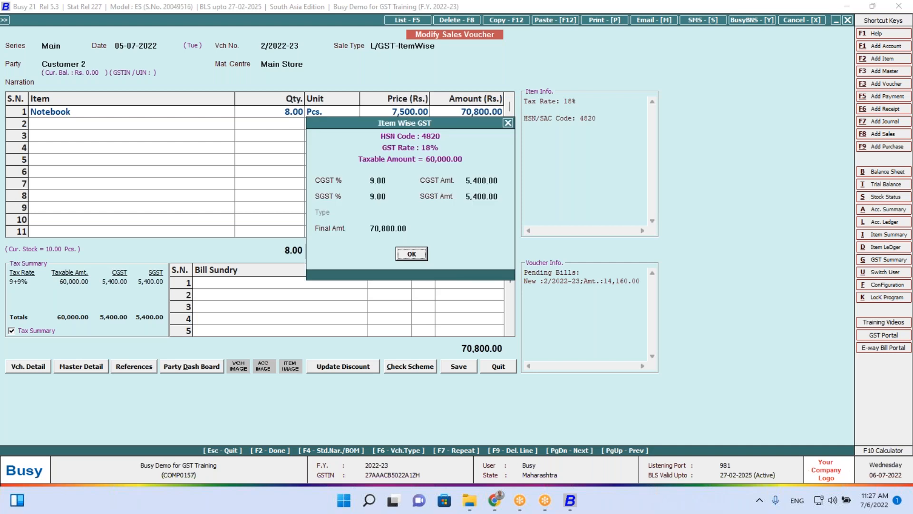
{"action": "key", "text": "Return"}
{"action": "key", "text": "Return"}
{"action": "key", "text": "Return"}
{"action": "key", "text": "Return"}
{"action": "key", "text": "Return"}
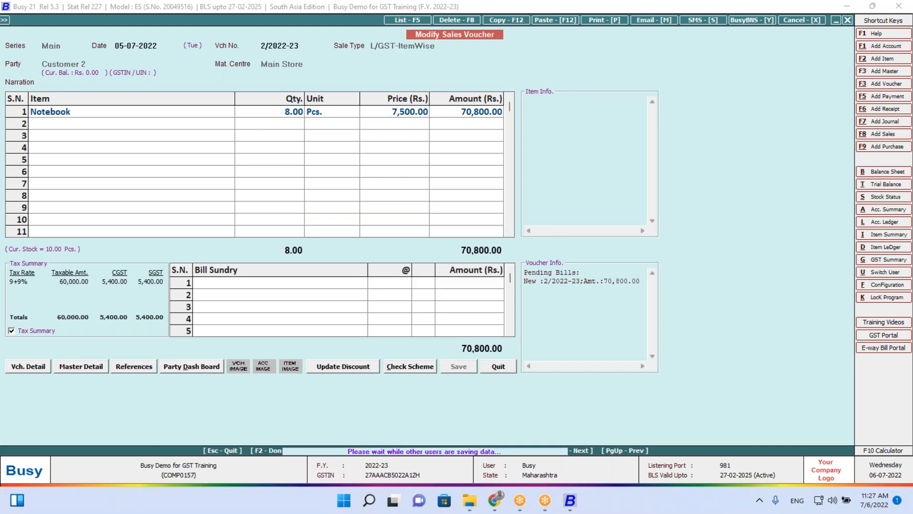
{"action": "key", "text": "Escape"}
{"action": "key", "text": "Escape"}
{"action": "key", "text": "Escape"}
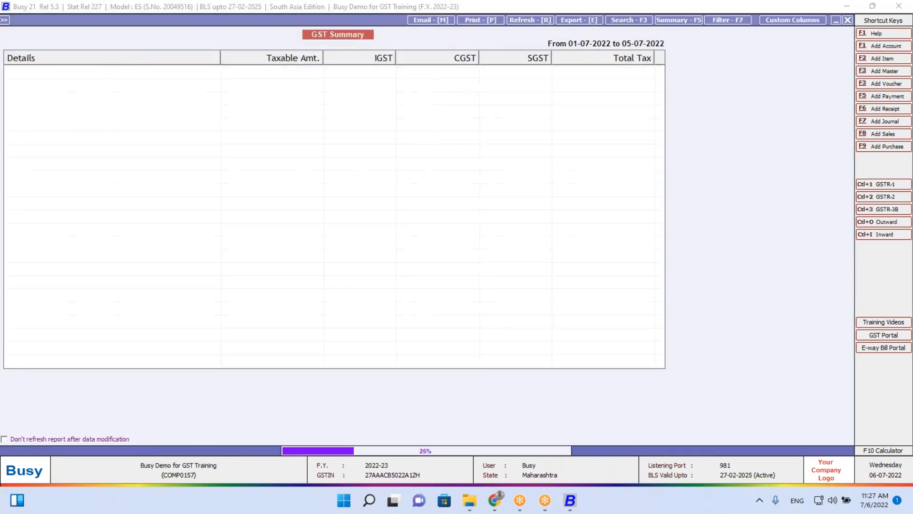
{"action": "key", "text": "Escape"}
Review the Input and Output GST lines showing 2,700 net payable, then bring up Post Voucher options
{"action": "key", "text": "Return"}
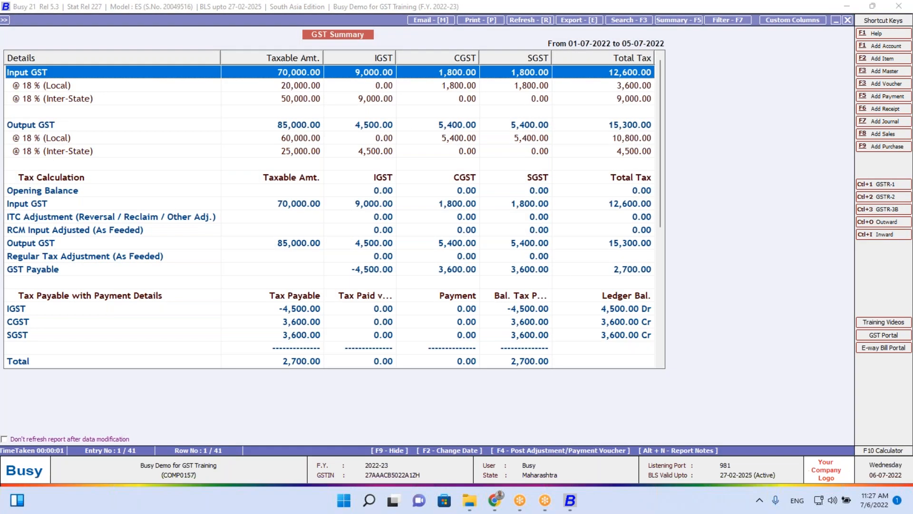
{"action": "key", "text": "Down"}
{"action": "key", "text": "Down"}
{"action": "key", "text": "Down"}
{"action": "key", "text": "Down"}
{"action": "key", "text": "Down"}
{"action": "key", "text": "Down"}
{"action": "key", "text": "Up"}
{"action": "key", "text": "Up"}
{"action": "key", "text": "Up"}
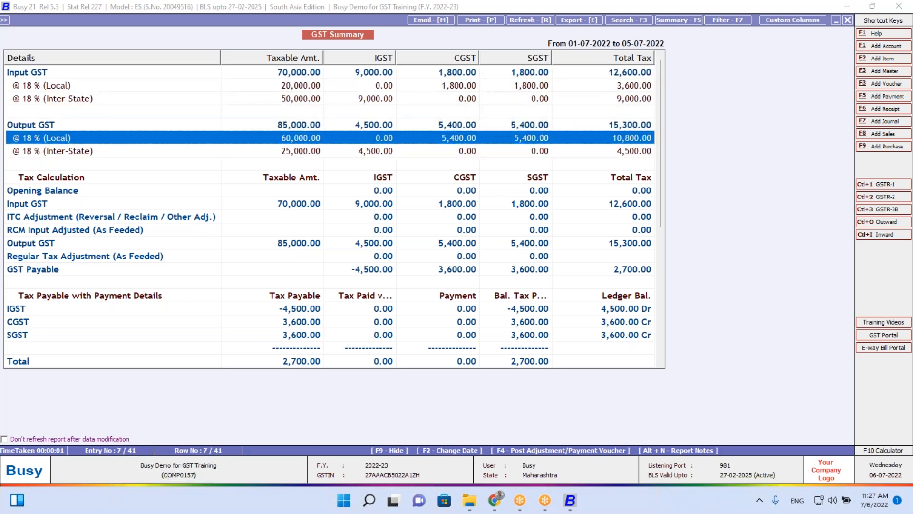
{"action": "key", "text": "Down"}
{"action": "key", "text": "Up"}
{"action": "key", "text": "Up"}
{"action": "key", "text": "Up"}
{"action": "key", "text": "Up"}
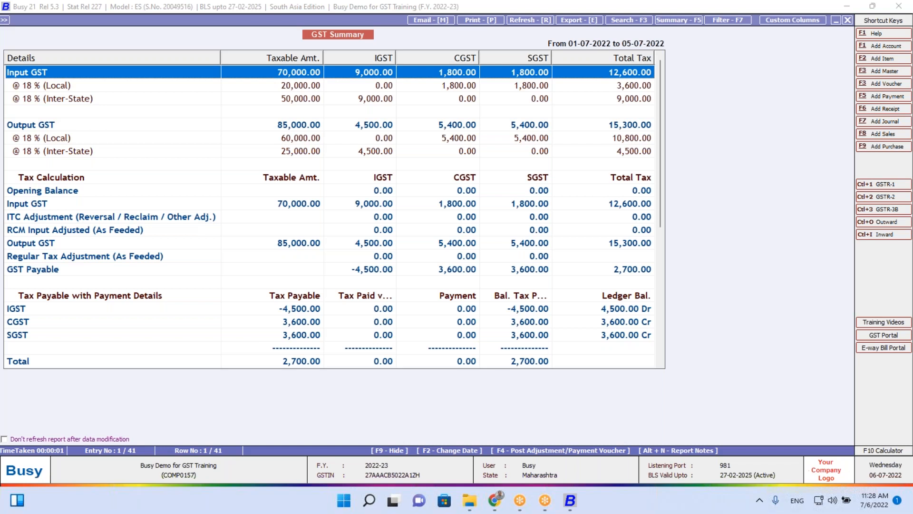
{"action": "key", "text": "Down"}
{"action": "key", "text": "Down"}
{"action": "key", "text": "Down"}
{"action": "key", "text": "Down"}
{"action": "key", "text": "Down"}
{"action": "key", "text": "Down"}
{"action": "key", "text": "Down"}
{"action": "key", "text": "Down"}
{"action": "key", "text": "Down"}
{"action": "key", "text": "Down"}
{"action": "key", "text": "Down"}
{"action": "key", "text": "Down"}
{"action": "key", "text": "Down"}
{"action": "key", "text": "Down"}
{"action": "key", "text": "Down"}
{"action": "key", "text": "Down"}
{"action": "key", "text": "Down"}
{"action": "key", "text": "Down"}
{"action": "key", "text": "Down"}
{"action": "key", "text": "Down"}
{"action": "key", "text": "Down"}
{"action": "key", "text": "Up"}
{"action": "key", "text": "Up"}
{"action": "key", "text": "Up"}
{"action": "key", "text": "Up"}
{"action": "key", "text": "Up"}
{"action": "key", "text": "Up"}
{"action": "key", "text": "Up"}
{"action": "key", "text": "Up"}
{"action": "key", "text": "Up"}
{"action": "key", "text": "Up"}
{"action": "key", "text": "Up"}
{"action": "key", "text": "Up"}
{"action": "key", "text": "Up"}
{"action": "key", "text": "Up"}
{"action": "key", "text": "Up"}
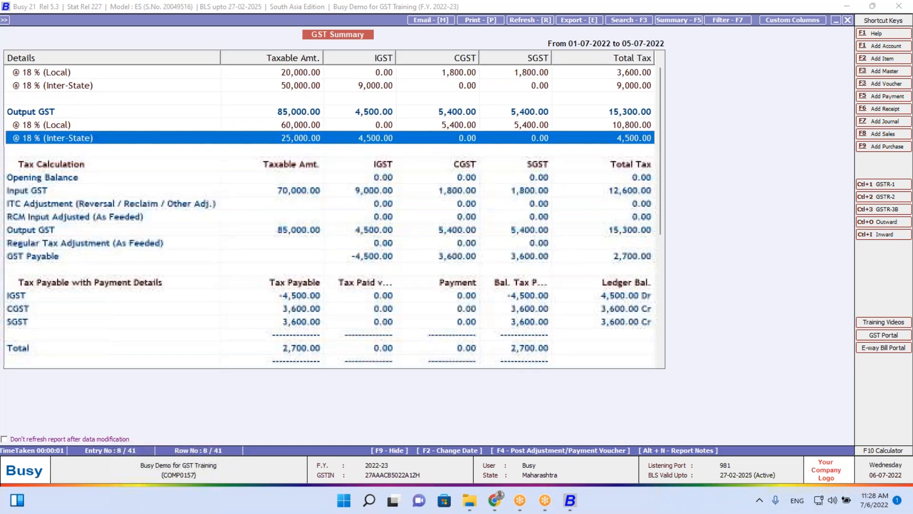
{"action": "key", "text": "Up"}
{"action": "key", "text": "Up"}
{"action": "key", "text": "Up"}
{"action": "key", "text": "Up"}
{"action": "key", "text": "Up"}
{"action": "key", "text": "Up"}
{"action": "key", "text": "Up"}
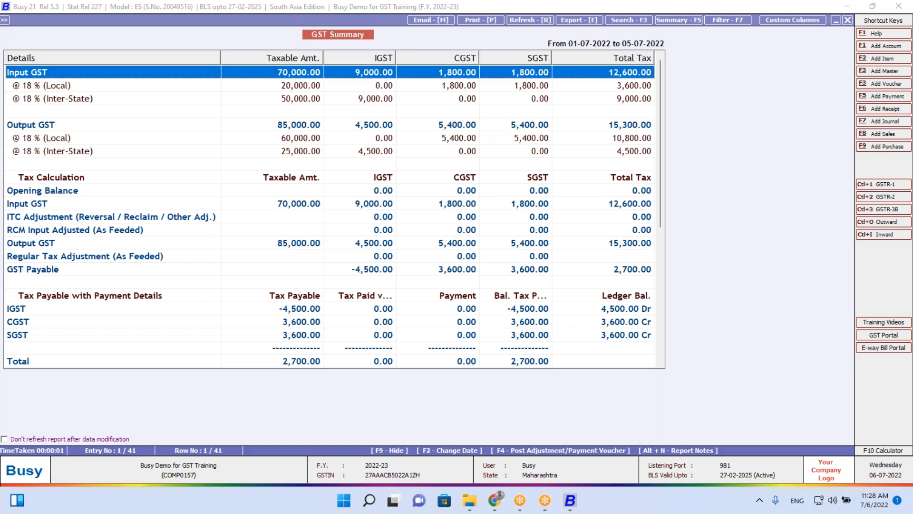
{"action": "key", "text": "F4"}
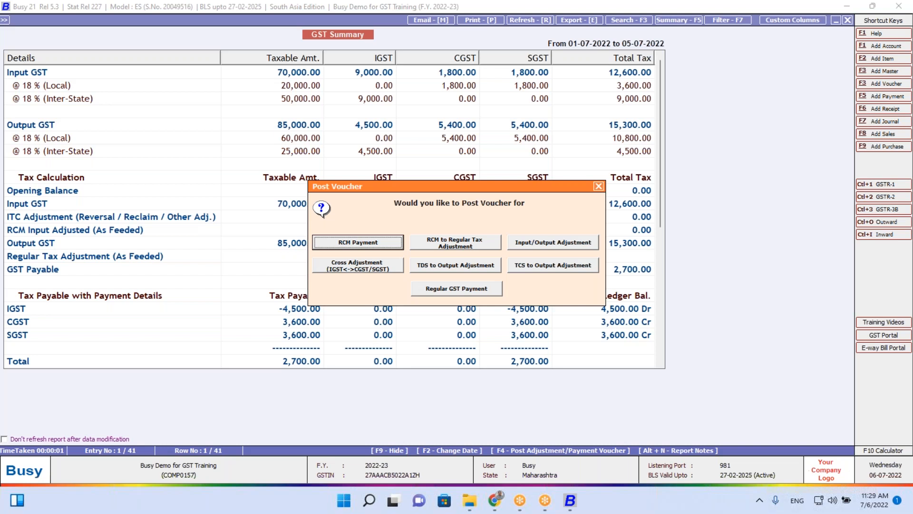
Rerun the GST Summary with Apply New Set off Rule set to Y
{"action": "key", "text": "Escape"}
{"action": "key", "text": "Escape"}
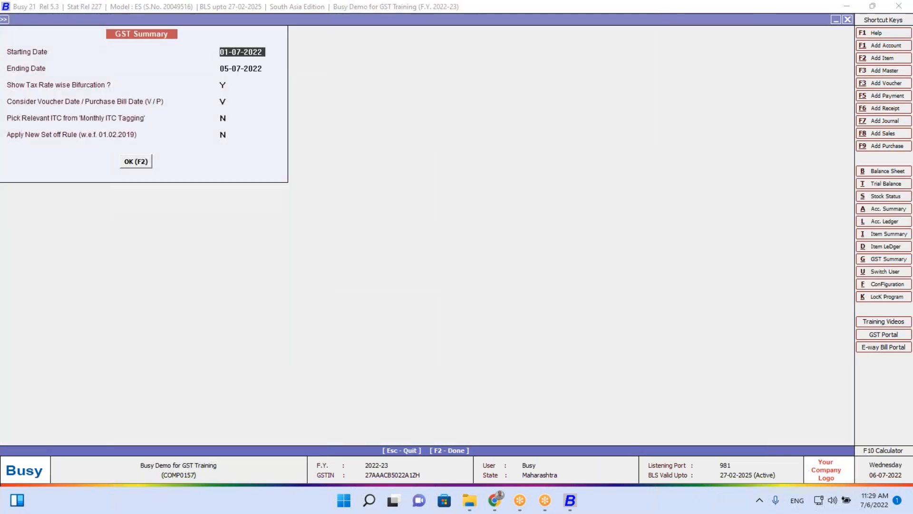
{"action": "key", "text": "Return"}
{"action": "key", "text": "Return"}
{"action": "key", "text": "Return"}
{"action": "key", "text": "Return"}
{"action": "key", "text": "Return"}
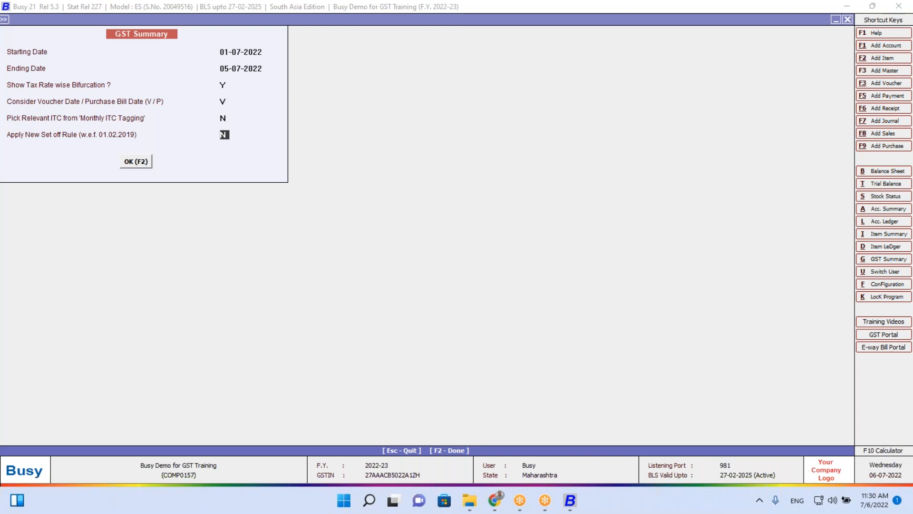
{"action": "type", "text": "y"}
{"action": "left_click", "coordinate": [137, 162]}
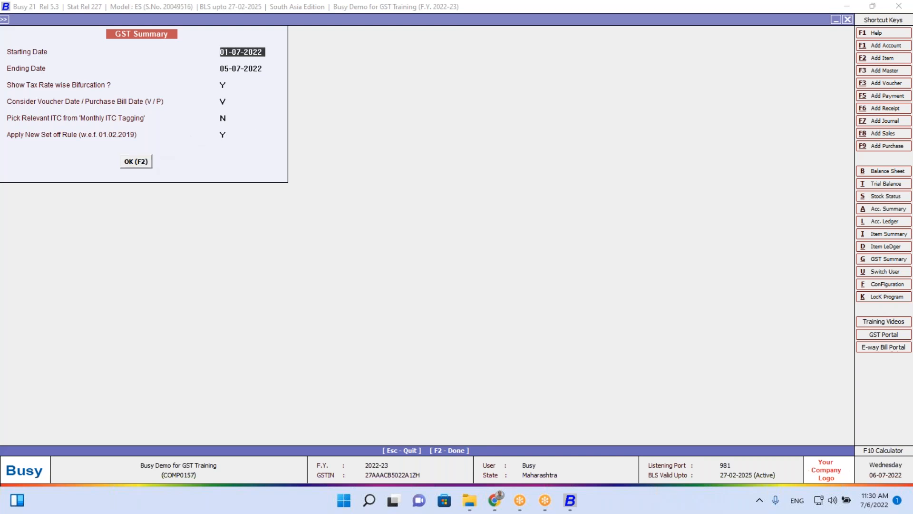
Change the report's ending date to 30-07-2022 and regenerate the summary
{"action": "key", "text": "Escape"}
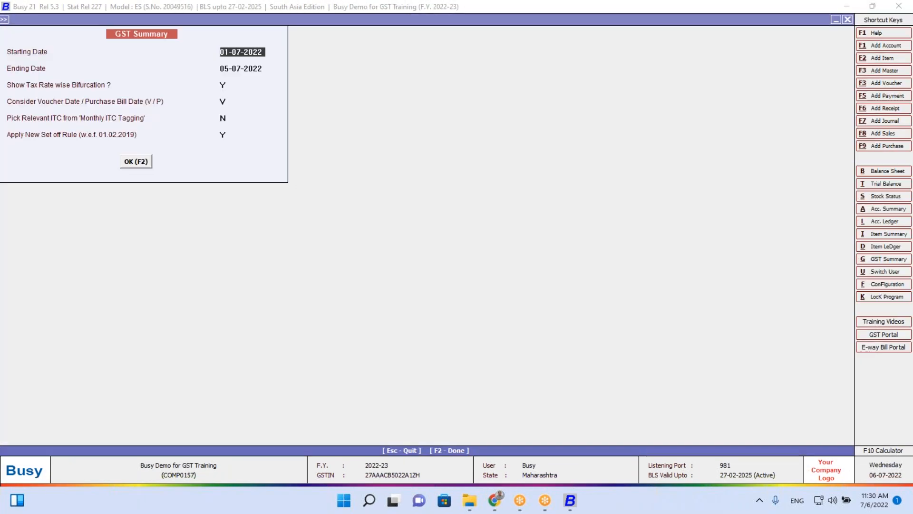
{"action": "key", "text": "Return"}
{"action": "type", "text": "30.7"}
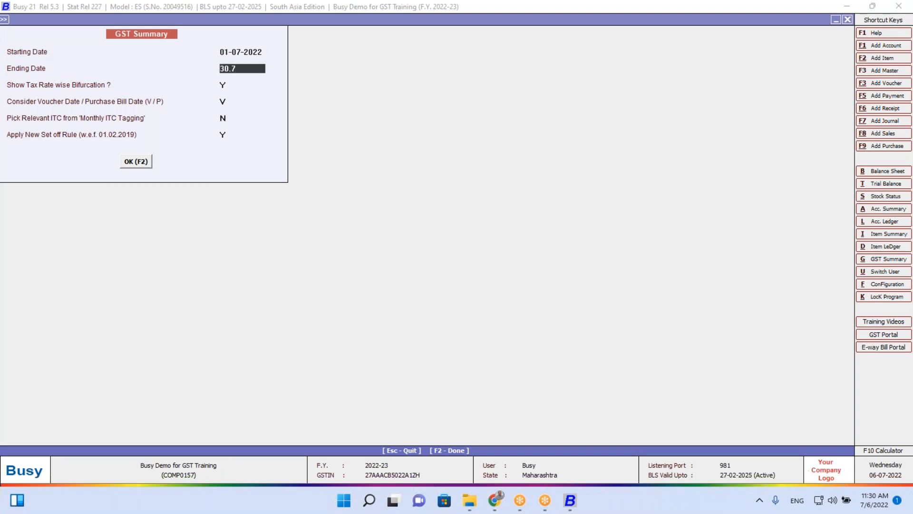
{"action": "key", "text": "Return"}
{"action": "key", "text": "Return"}
{"action": "key", "text": "Return"}
{"action": "key", "text": "Return"}
{"action": "key", "text": "Return"}
{"action": "key", "text": "Return"}
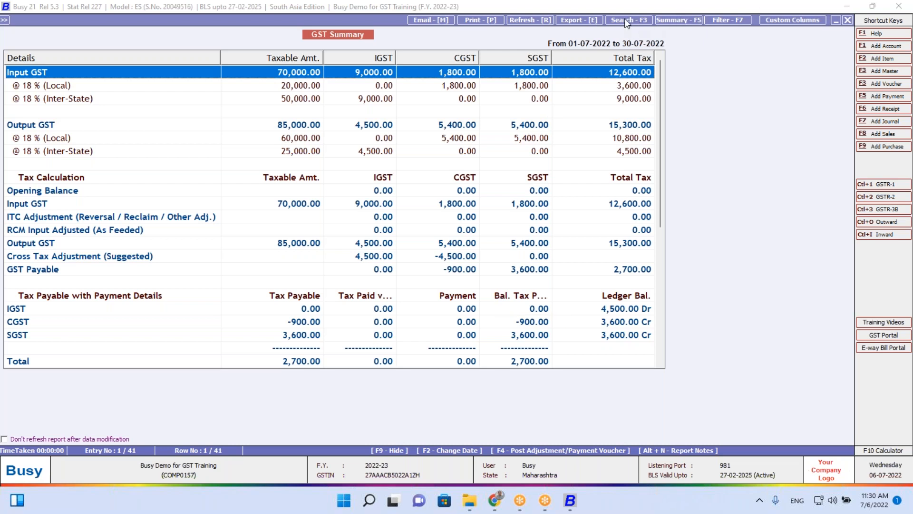
{"action": "left_click", "coordinate": [601, 7]}
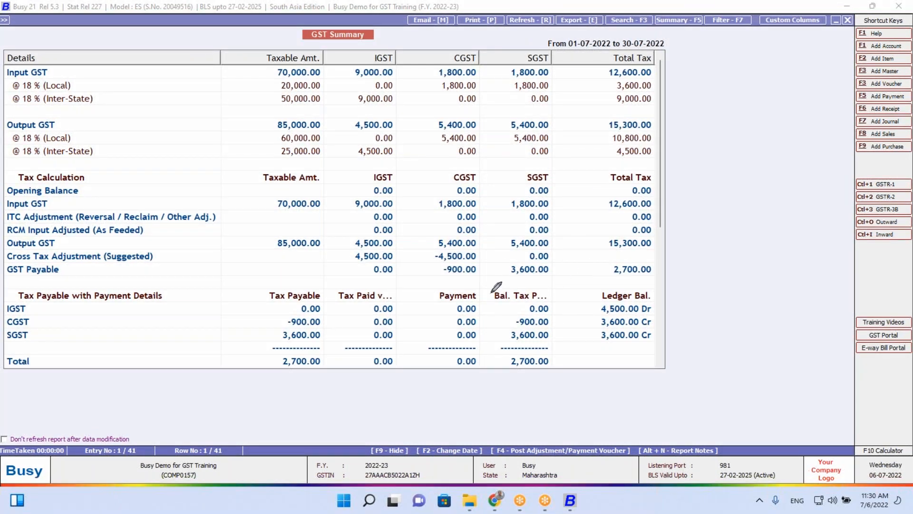
{"action": "mouse_move", "coordinate": [490, 293]}
{"action": "left_mouse_down"}
{"action": "mouse_move", "coordinate": [503, 339]}
{"action": "mouse_move", "coordinate": [497, 358]}
{"action": "mouse_move", "coordinate": [618, 346]}
{"action": "mouse_move", "coordinate": [657, 333]}
{"action": "mouse_move", "coordinate": [653, 287]}
{"action": "mouse_move", "coordinate": [494, 291]}
{"action": "left_mouse_up"}
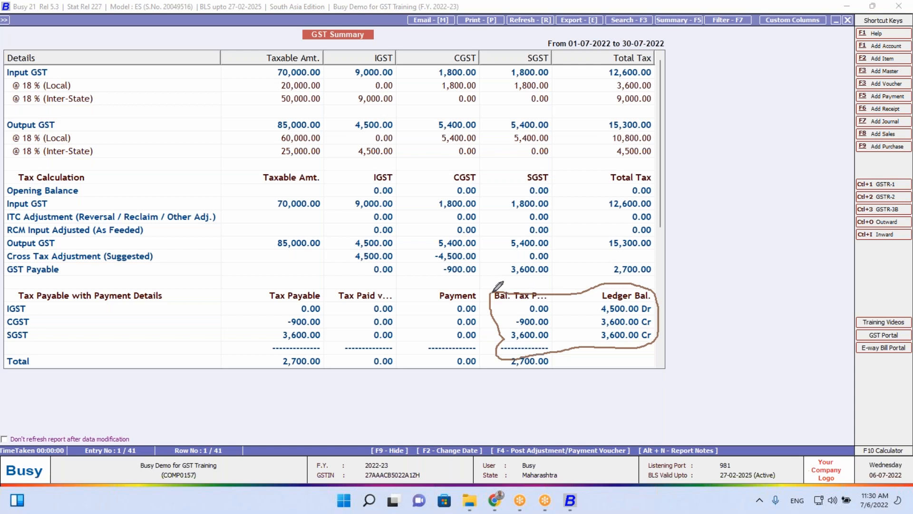
{"action": "mouse_move", "coordinate": [496, 290]}
{"action": "left_mouse_down"}
{"action": "mouse_move", "coordinate": [679, 86]}
{"action": "mouse_move", "coordinate": [647, 112]}
{"action": "left_mouse_up"}
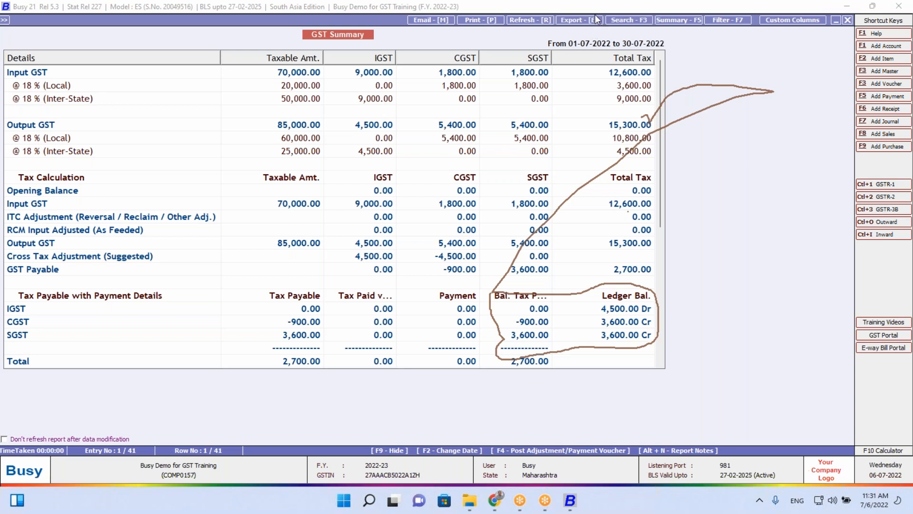
{"action": "left_click", "coordinate": [580, 85]}
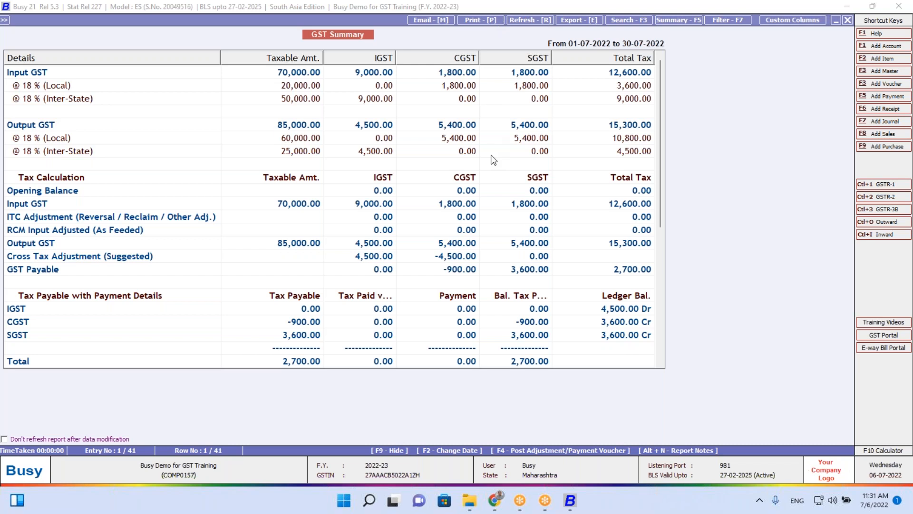
{"action": "double_click", "coordinate": [455, 234]}
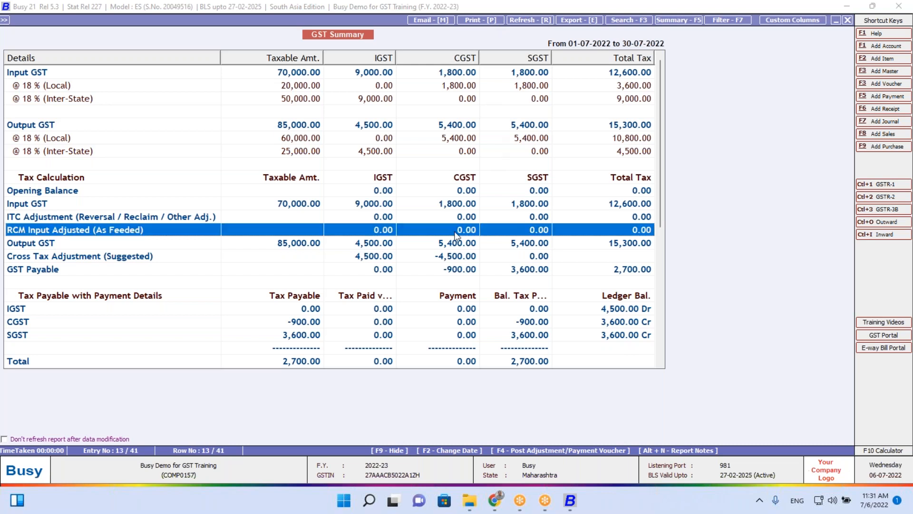
{"action": "key", "text": "Right"}
{"action": "key", "text": "Right"}
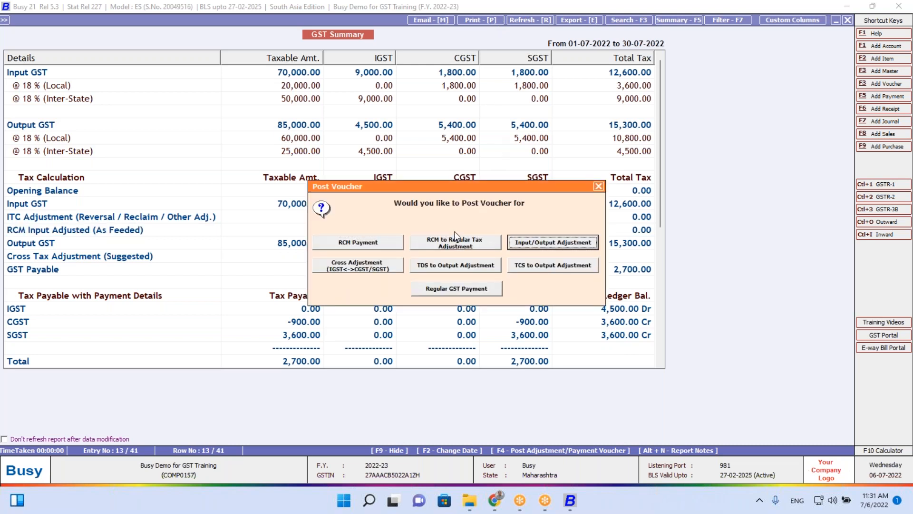
{"action": "key", "text": "Return"}
{"action": "key", "text": "Return"}
{"action": "key", "text": "Return"}
{"action": "key", "text": "Return"}
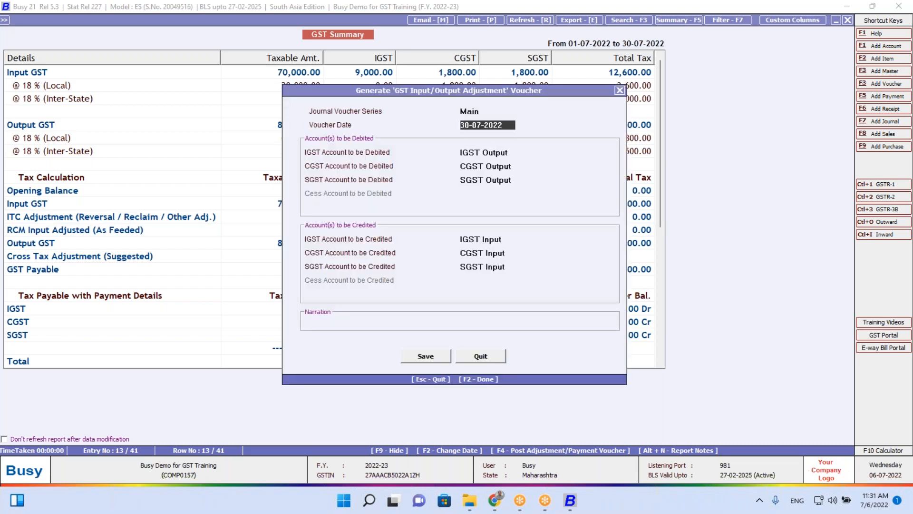
{"action": "key", "text": "Return"}
{"action": "key", "text": "Return"}
{"action": "key", "text": "Return"}
{"action": "key", "text": "Return"}
{"action": "key", "text": "Return"}
{"action": "key", "text": "Return"}
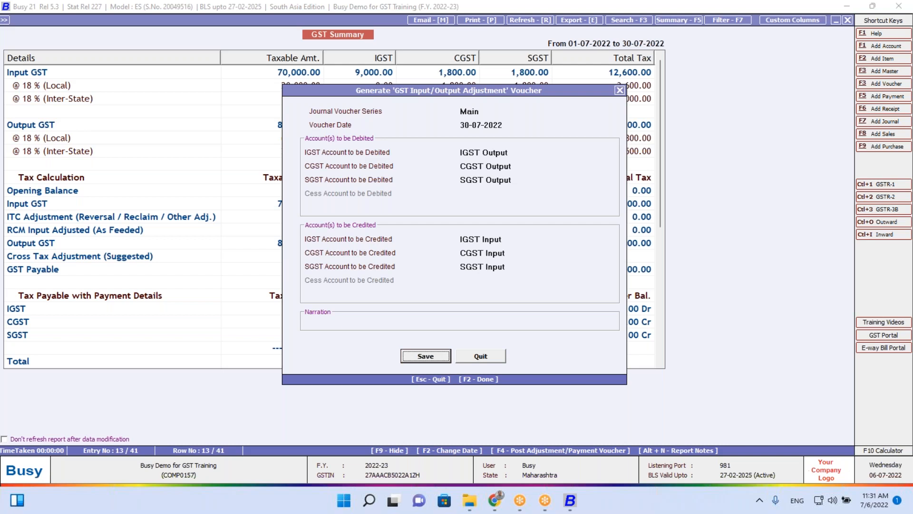
{"action": "key", "text": "F2"}
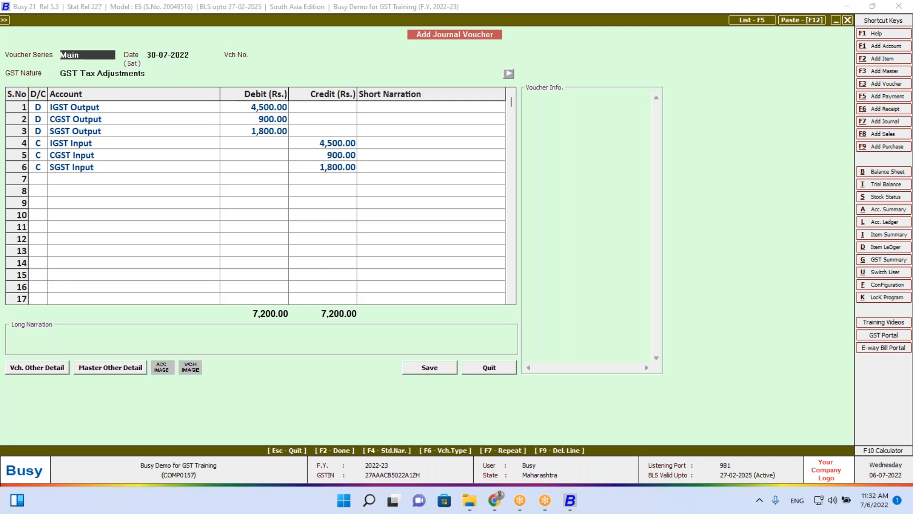
{"action": "left_click", "coordinate": [446, 371]}
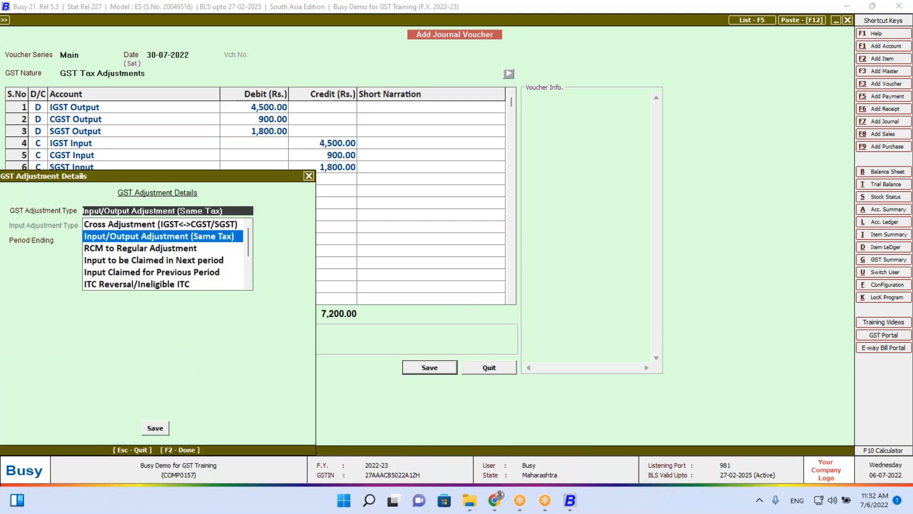
{"action": "key", "text": "Return"}
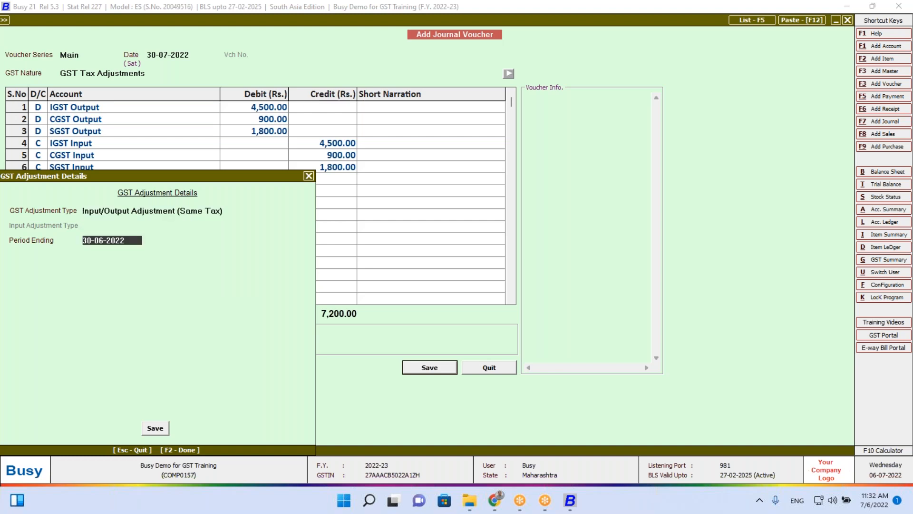
{"action": "key", "text": "Return"}
{"action": "key", "text": "Return"}
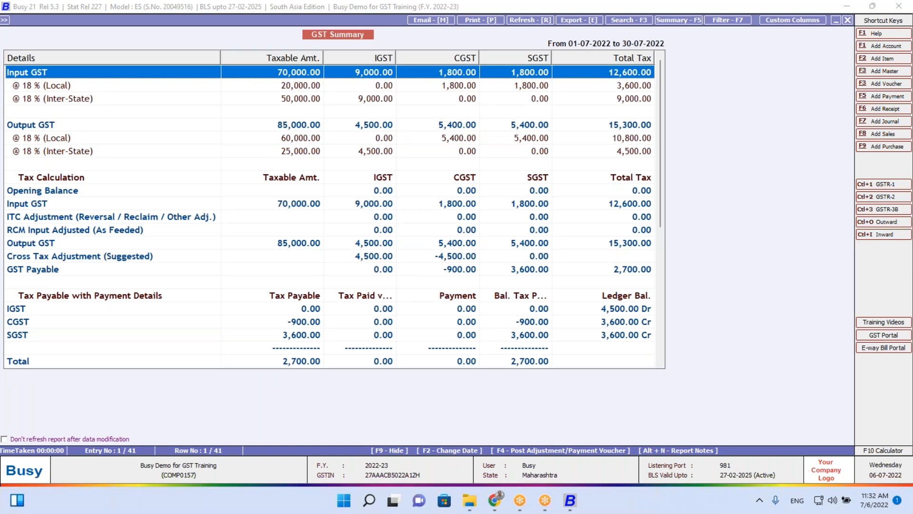
Review the IGST and CGST tax payable rows in the GST Summary
{"action": "key", "text": "Down"}
{"action": "key", "text": "Down"}
{"action": "key", "text": "Down"}
{"action": "key", "text": "Down"}
{"action": "key", "text": "Down"}
{"action": "key", "text": "Down"}
{"action": "key", "text": "Down"}
{"action": "key", "text": "Down"}
{"action": "key", "text": "Down"}
{"action": "key", "text": "Down"}
{"action": "key", "text": "Down"}
{"action": "key", "text": "Down"}
{"action": "key", "text": "Down"}
{"action": "key", "text": "Down"}
{"action": "key", "text": "Down"}
{"action": "key", "text": "Down"}
{"action": "key", "text": "Down"}
{"action": "key", "text": "Down"}
{"action": "key", "text": "Down"}
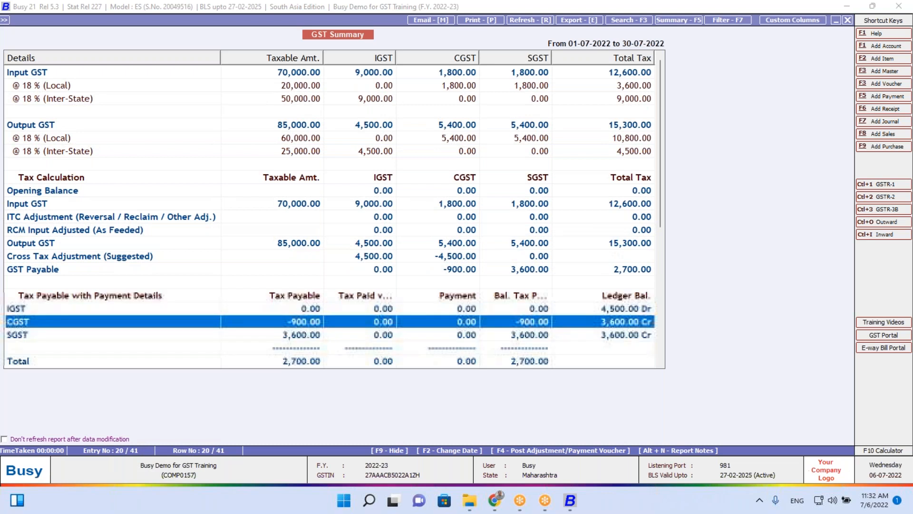
{"action": "key", "text": "Down"}
{"action": "key", "text": "Down"}
{"action": "key", "text": "Up"}
{"action": "key", "text": "Up"}
{"action": "key", "text": "Up"}
{"action": "key", "text": "Up"}
{"action": "key", "text": "Down"}
{"action": "key", "text": "Down"}
{"action": "key", "text": "Down"}
{"action": "key", "text": "Down"}
{"action": "key", "text": "Up"}
{"action": "key", "text": "Up"}
{"action": "key", "text": "Up"}
{"action": "key", "text": "Down"}
{"action": "key", "text": "Down"}
{"action": "key", "text": "Up"}
{"action": "key", "text": "Up"}
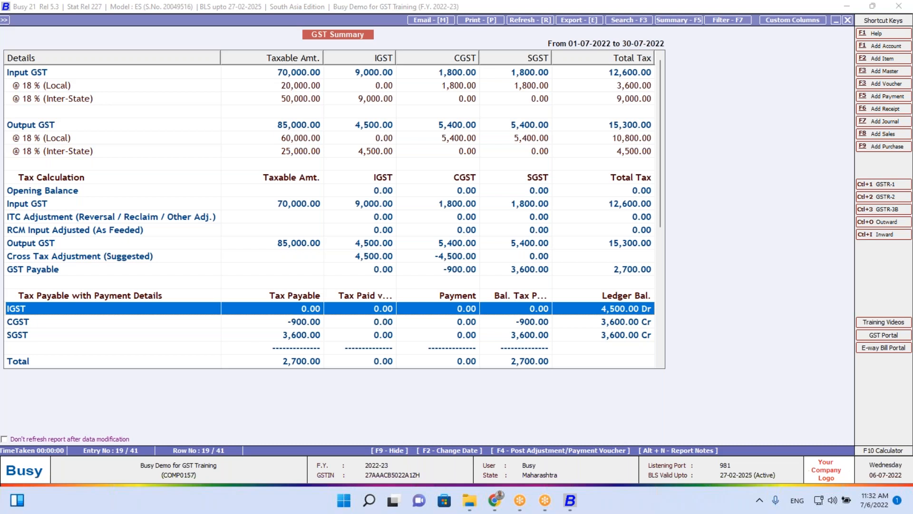
Generate and save the 4,500 IGST-to-CGST cross adjustment journal as Cross Adjustment type
{"action": "key", "text": "F4"}
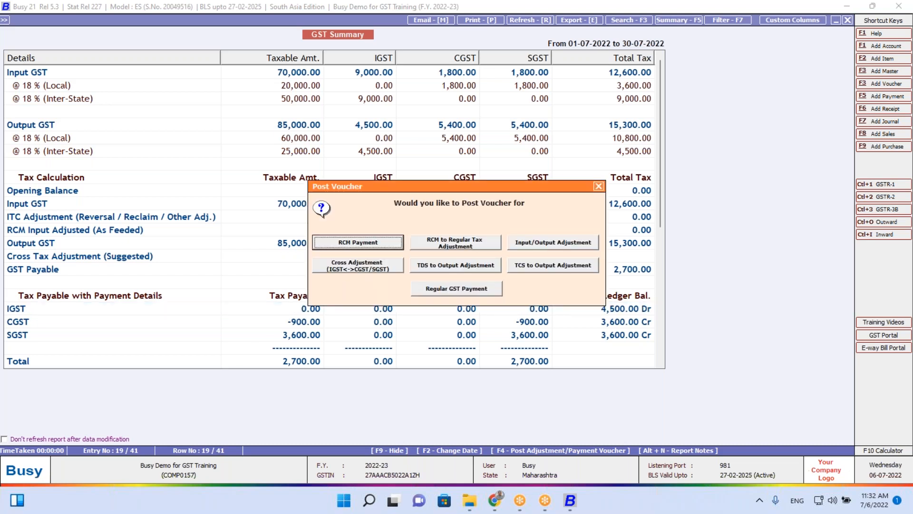
{"action": "key", "text": "Right"}
{"action": "key", "text": "Right"}
{"action": "key", "text": "Right"}
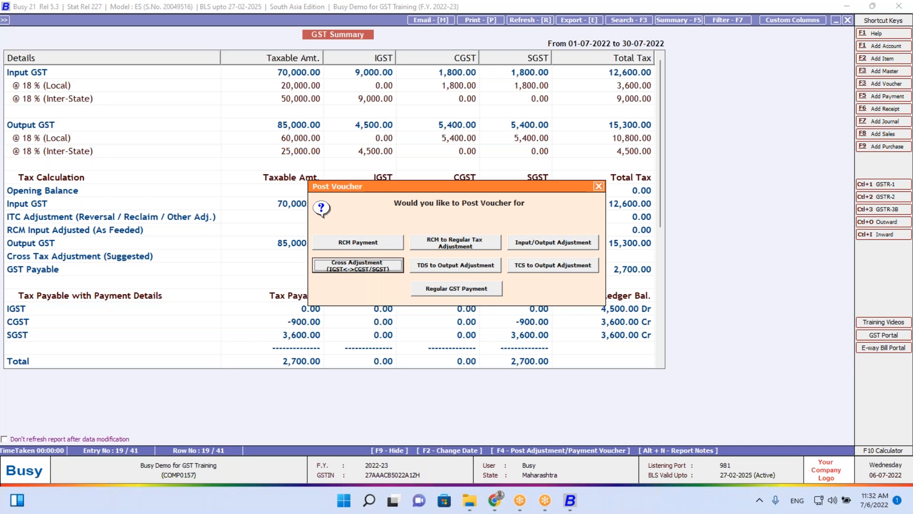
{"action": "key", "text": "Return"}
{"action": "key", "text": "Return"}
{"action": "key", "text": "Return"}
{"action": "key", "text": "Return"}
{"action": "key", "text": "Return"}
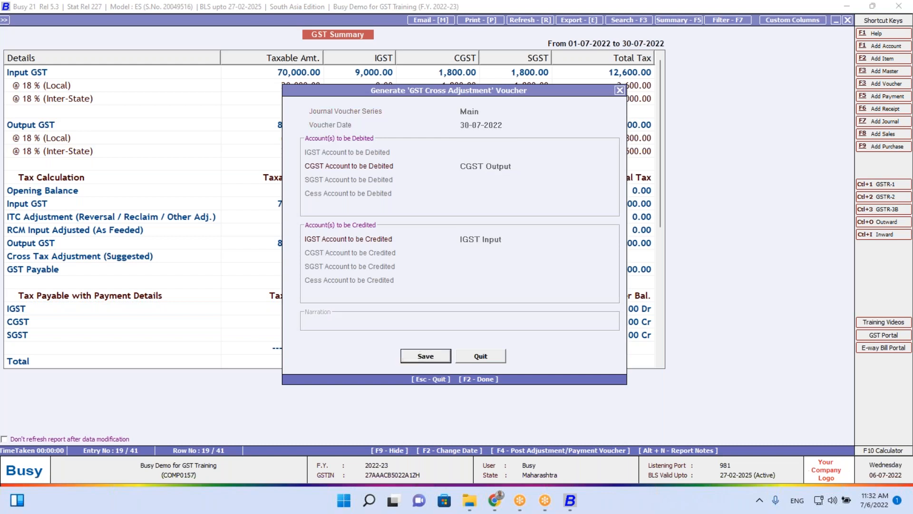
{"action": "key", "text": "Return"}
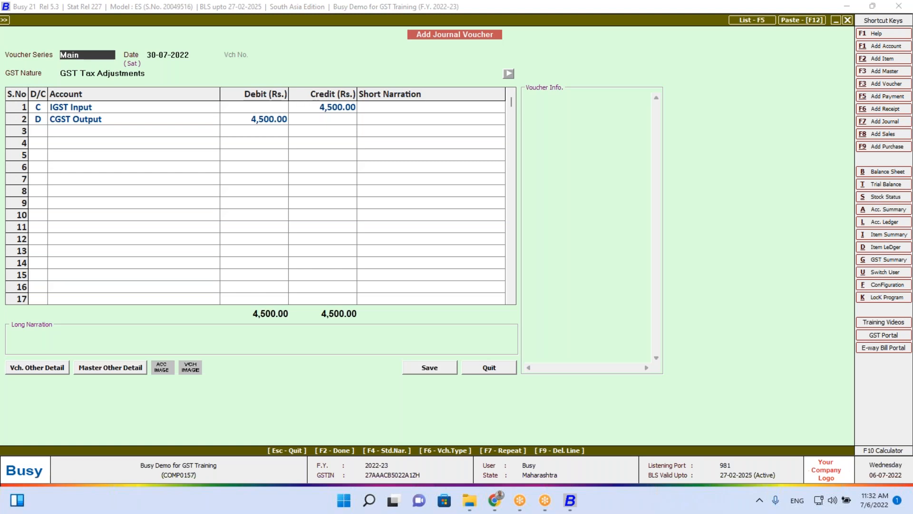
{"action": "left_click", "coordinate": [434, 366]}
{"action": "key", "text": "Return"}
{"action": "key", "text": "Return"}
{"action": "key", "text": "Return"}
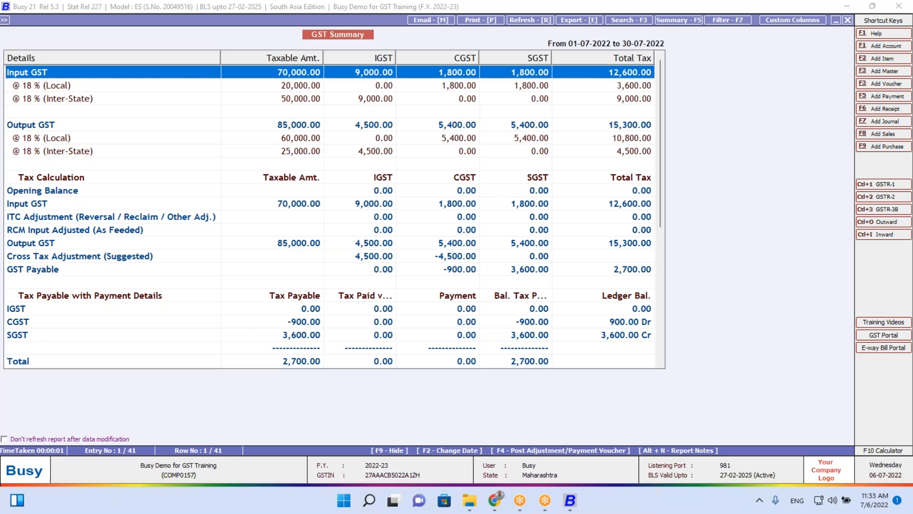
Start another GST adjustment voucher and save it with period ending 30-07-2022
{"action": "key", "text": "F4"}
{"action": "key", "text": "Down"}
{"action": "key", "text": "Down"}
{"action": "key", "text": "Down"}
{"action": "key", "text": "Return"}
{"action": "key", "text": "Return"}
{"action": "key", "text": "Return"}
{"action": "key", "text": "Return"}
{"action": "key", "text": "Return"}
{"action": "key", "text": "Return"}
{"action": "key", "text": "Return"}
{"action": "key", "text": "Return"}
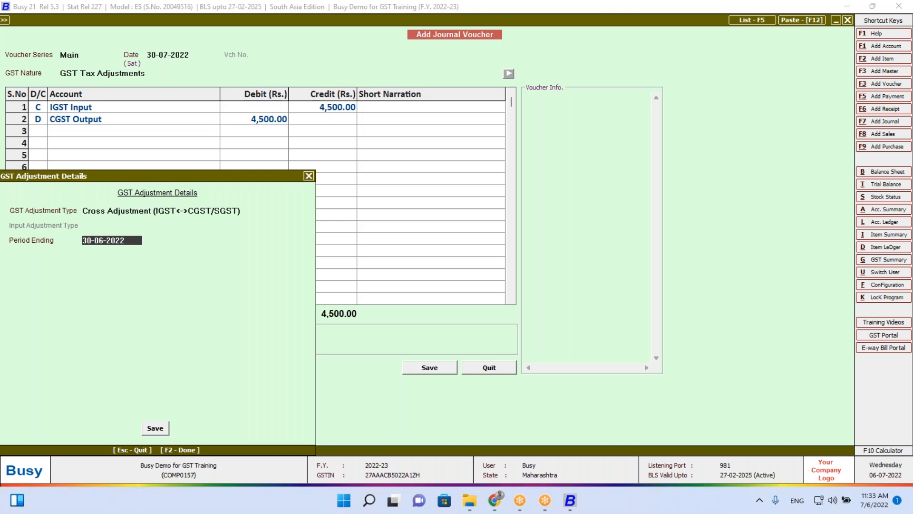
{"action": "type", "text": "30.7"}
{"action": "key", "text": "Return"}
{"action": "key", "text": "Return"}
{"action": "key", "text": "Return"}
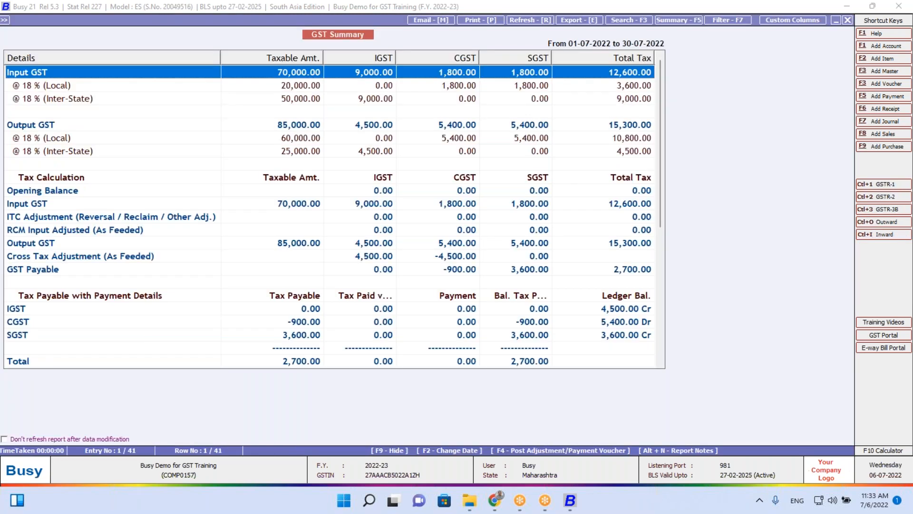
Create the same-tax input/output adjustment journal with period ending 30-07-2022 and save it
{"action": "key", "text": "F4"}
{"action": "key", "text": "Right"}
{"action": "key", "text": "Right"}
{"action": "key", "text": "Return"}
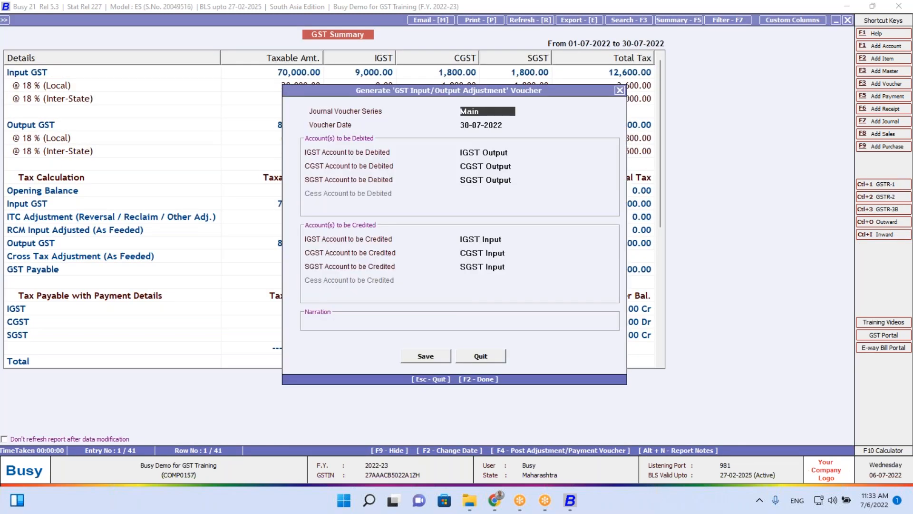
{"action": "key", "text": "F2"}
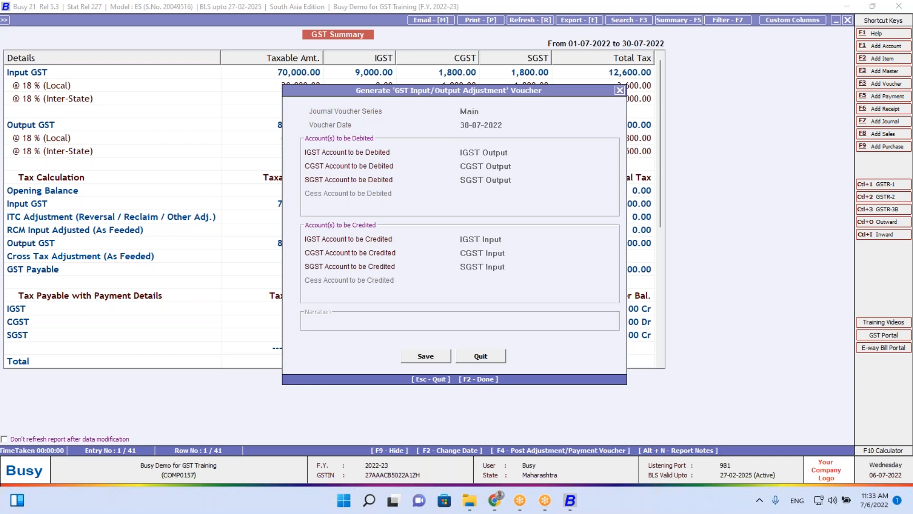
{"action": "key", "text": "Return"}
{"action": "key", "text": "Return"}
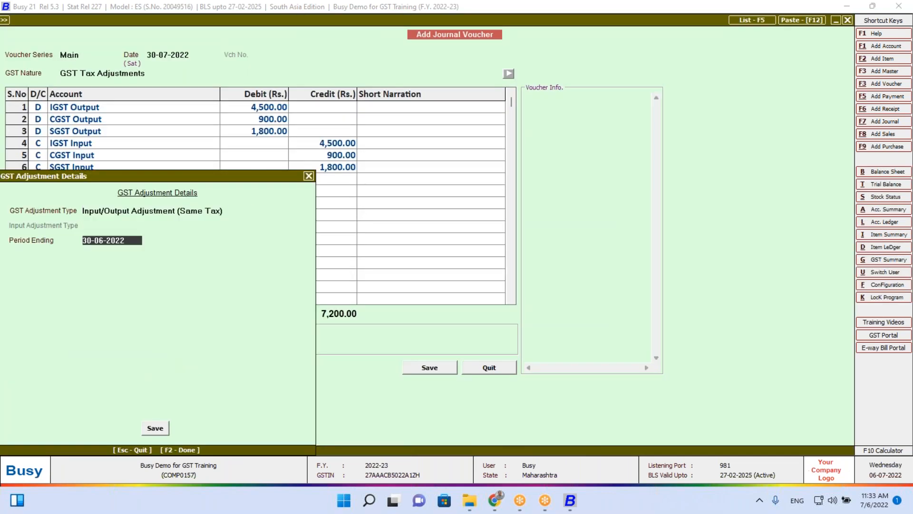
{"action": "type", "text": "30.7"}
{"action": "key", "text": "Return"}
{"action": "key", "text": "F2"}
{"action": "key", "text": "Return"}
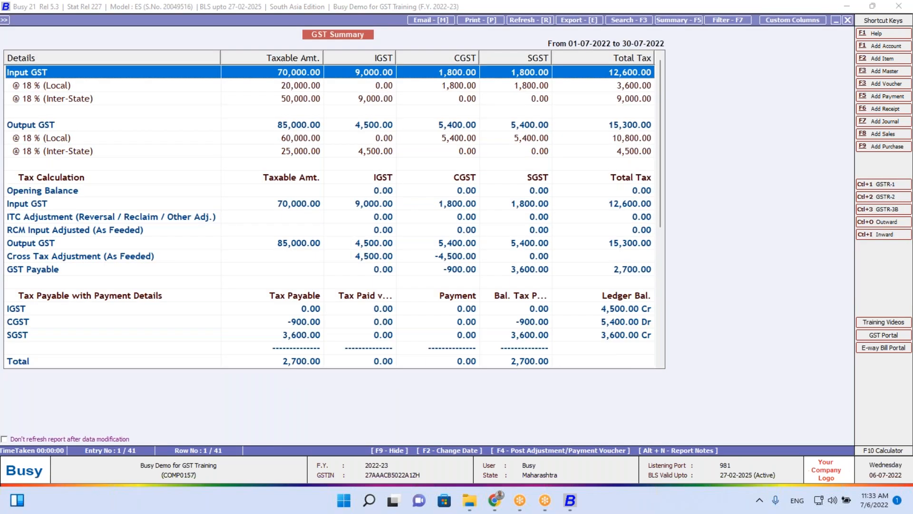
Reopen the existing same-tax input/output adjustment voucher, then close it back to the summary
{"action": "key", "text": "Down"}
{"action": "key", "text": "Down"}
{"action": "key", "text": "Down"}
{"action": "key", "text": "Down"}
{"action": "key", "text": "Down"}
{"action": "key", "text": "Down"}
{"action": "key", "text": "Down"}
{"action": "key", "text": "Down"}
{"action": "key", "text": "Down"}
{"action": "key", "text": "Down"}
{"action": "key", "text": "Down"}
{"action": "key", "text": "Down"}
{"action": "key", "text": "Down"}
{"action": "key", "text": "Down"}
{"action": "key", "text": "Down"}
{"action": "key", "text": "Down"}
{"action": "key", "text": "Down"}
{"action": "key", "text": "Down"}
{"action": "key", "text": "Down"}
{"action": "key", "text": "Down"}
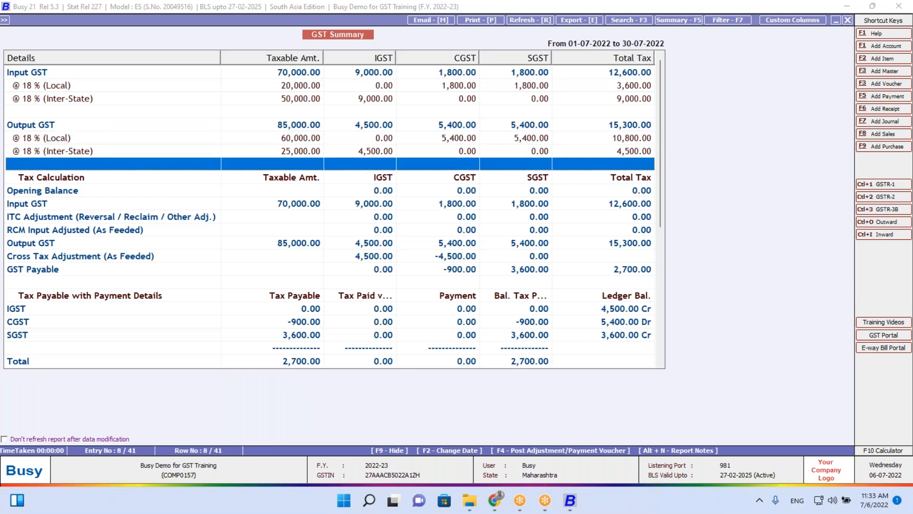
{"action": "key", "text": "Up"}
{"action": "key", "text": "Up"}
{"action": "key", "text": "Up"}
{"action": "key", "text": "Up"}
{"action": "key", "text": "Up"}
{"action": "key", "text": "Up"}
{"action": "key", "text": "Up"}
{"action": "key", "text": "Up"}
{"action": "key", "text": "Up"}
{"action": "key", "text": "Up"}
{"action": "key", "text": "Up"}
{"action": "key", "text": "Up"}
{"action": "key", "text": "Up"}
{"action": "key", "text": "Up"}
{"action": "key", "text": "Up"}
{"action": "key", "text": "Up"}
{"action": "key", "text": "Up"}
{"action": "key", "text": "Up"}
{"action": "key", "text": "Up"}
{"action": "key", "text": "Up"}
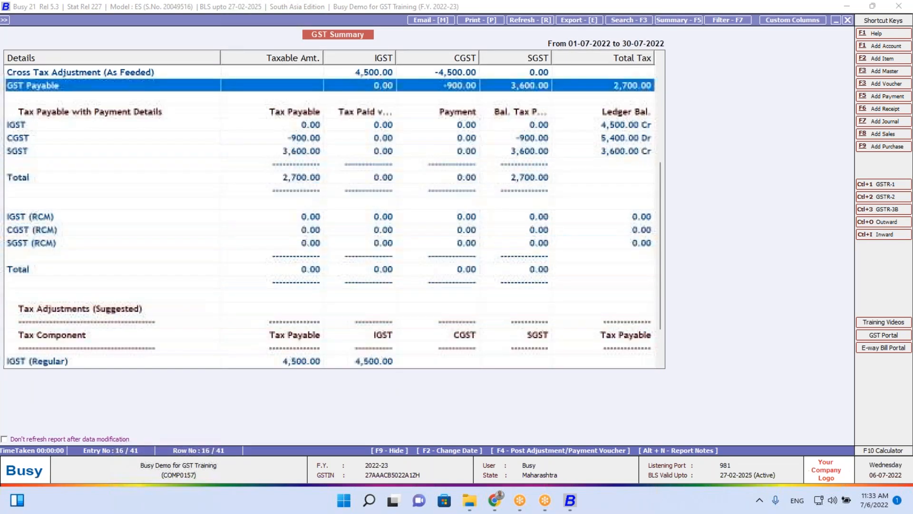
{"action": "key", "text": "Down"}
{"action": "key", "text": "Down"}
{"action": "key", "text": "Down"}
{"action": "key", "text": "Down"}
{"action": "key", "text": "Down"}
{"action": "key", "text": "Down"}
{"action": "key", "text": "Down"}
{"action": "key", "text": "Down"}
{"action": "key", "text": "Down"}
{"action": "key", "text": "Down"}
{"action": "key", "text": "Down"}
{"action": "key", "text": "Down"}
{"action": "key", "text": "Down"}
{"action": "key", "text": "Down"}
{"action": "key", "text": "Down"}
{"action": "key", "text": "Down"}
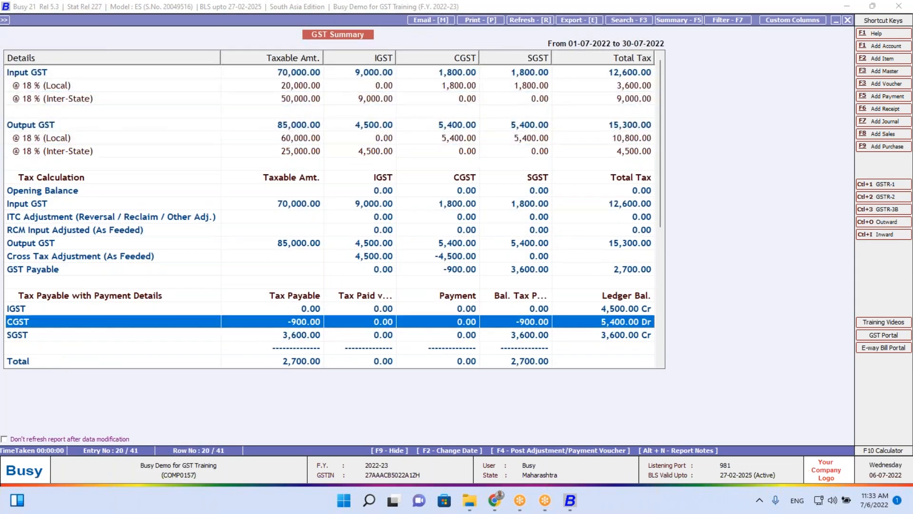
{"action": "key", "text": "F4"}
{"action": "key", "text": "Tab"}
{"action": "key", "text": "Tab"}
{"action": "key", "text": "Tab"}
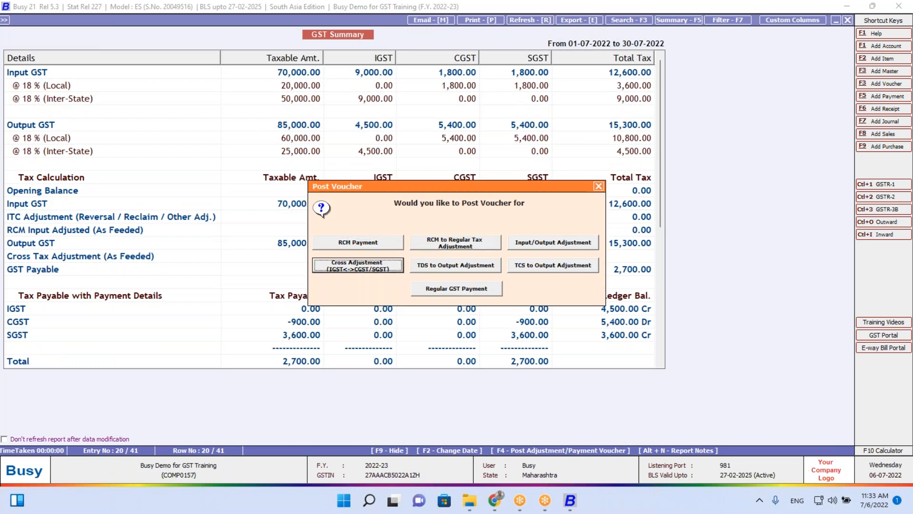
{"action": "key", "text": "Tab"}
{"action": "key", "text": "Tab"}
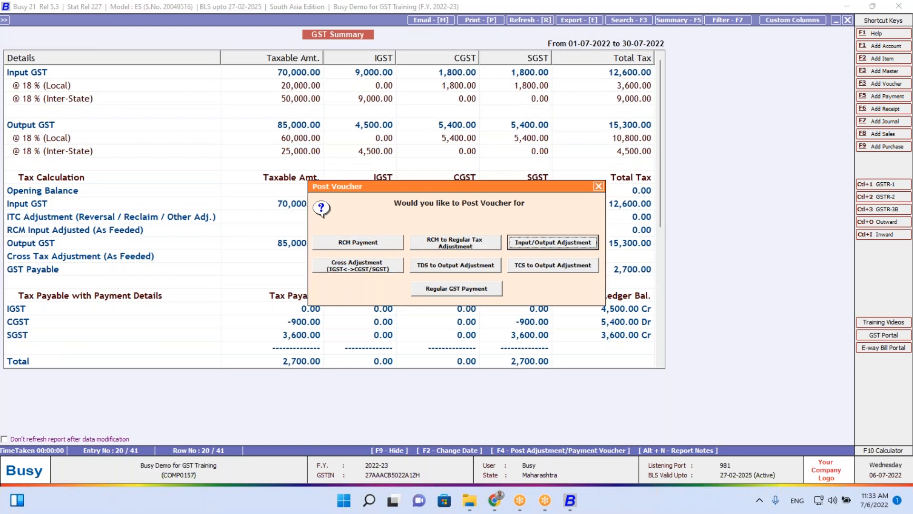
{"action": "key", "text": "Return"}
{"action": "key", "text": "Return"}
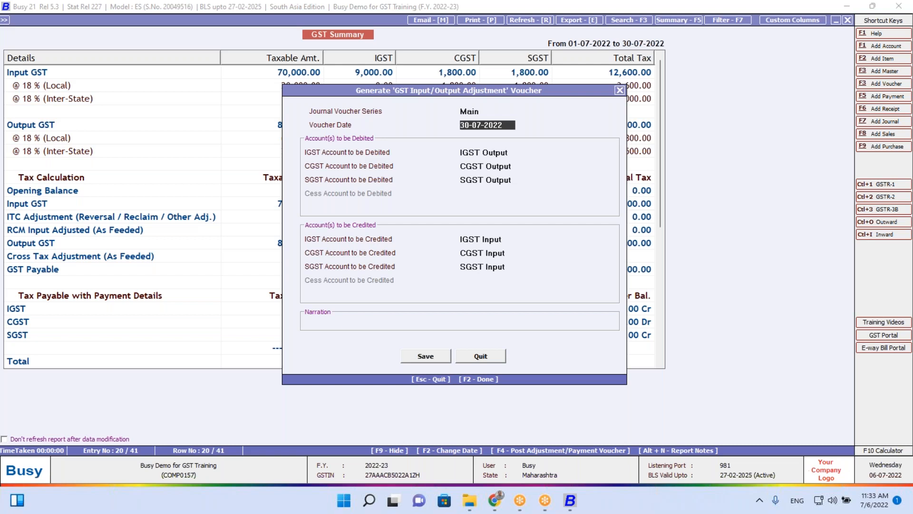
{"action": "key", "text": "Return"}
{"action": "key", "text": "Return"}
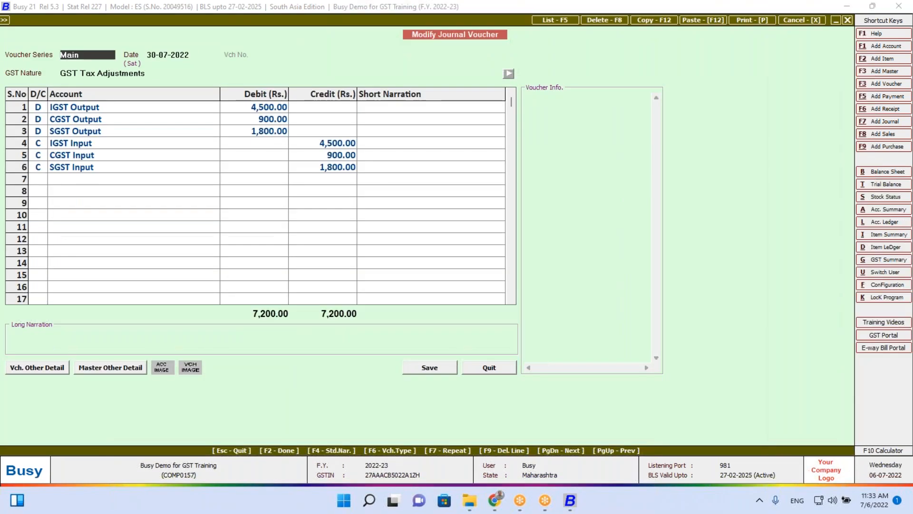
{"action": "key", "text": "Return"}
{"action": "key", "text": "Return"}
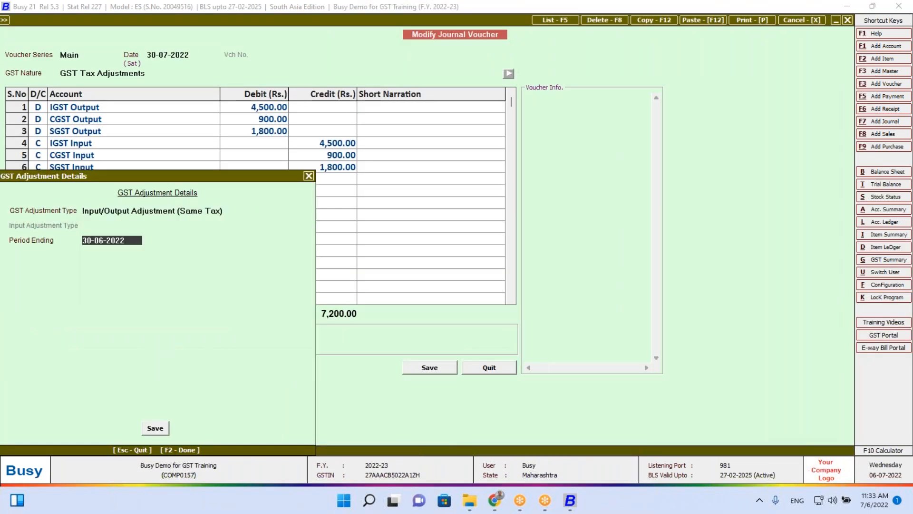
{"action": "key", "text": "F2"}
{"action": "key", "text": "Return"}
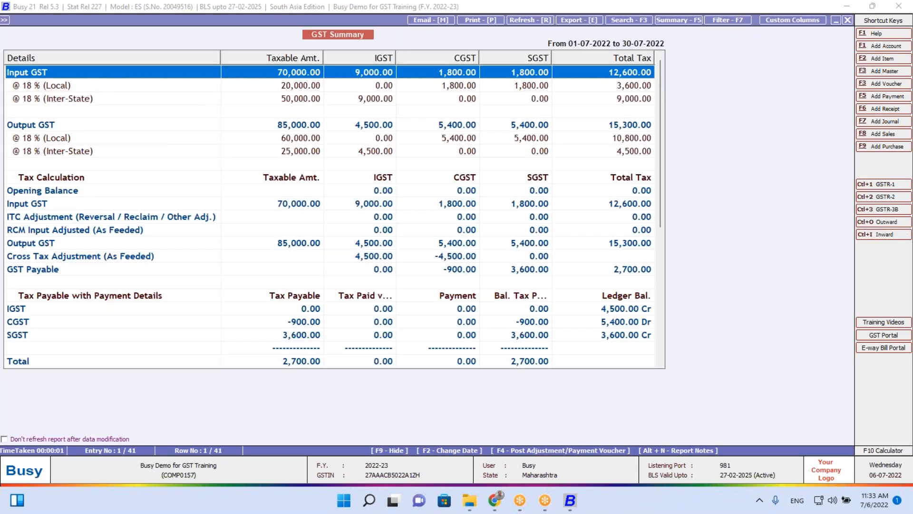
Generate and save the 4,500 cross-adjustment journal crediting IGST Input and debiting CGST Output
{"action": "key", "text": "F4"}
{"action": "key", "text": "Right"}
{"action": "key", "text": "Right"}
{"action": "key", "text": "Right"}
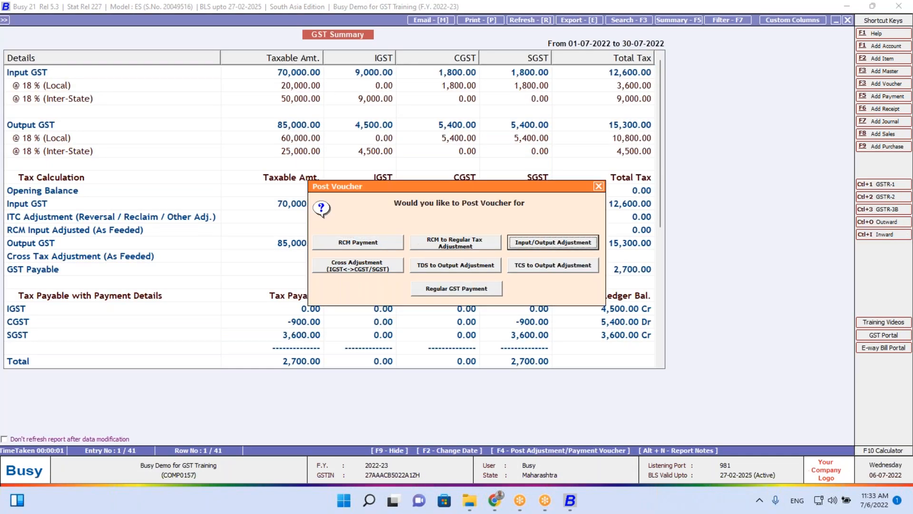
{"action": "key", "text": "Return"}
{"action": "key", "text": "Return"}
{"action": "key", "text": "Return"}
{"action": "key", "text": "Return"}
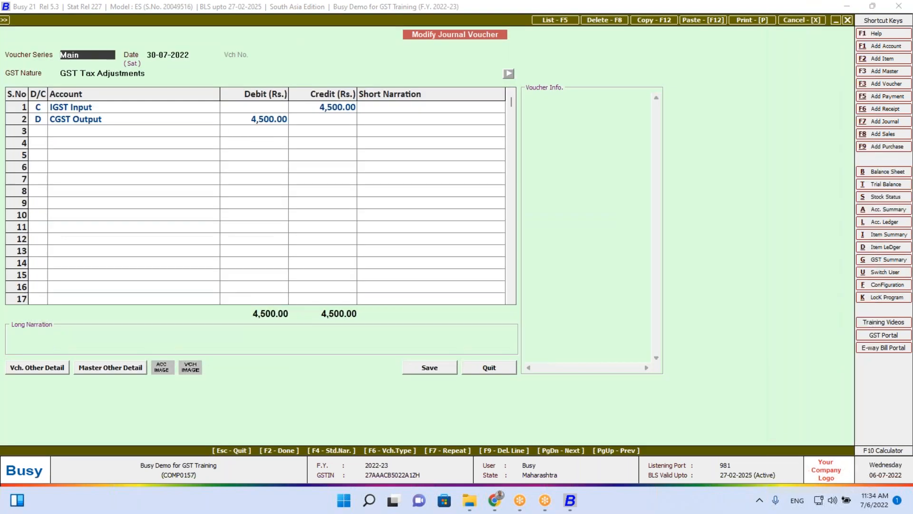
{"action": "key", "text": "F2"}
{"action": "key", "text": "Return"}
{"action": "key", "text": "F2"}
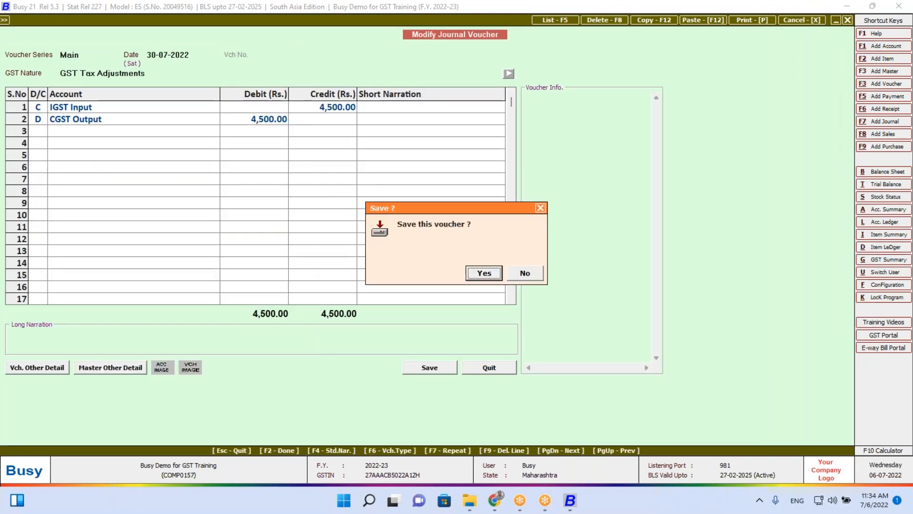
{"action": "key", "text": "Return"}
{"action": "key", "text": "Down"}
{"action": "key", "text": "Down"}
{"action": "key", "text": "Down"}
{"action": "key", "text": "Down"}
{"action": "key", "text": "Down"}
{"action": "key", "text": "Down"}
{"action": "key", "text": "Down"}
{"action": "key", "text": "Down"}
{"action": "key", "text": "Down"}
{"action": "key", "text": "Down"}
{"action": "key", "text": "Down"}
{"action": "key", "text": "Down"}
{"action": "key", "text": "Down"}
{"action": "key", "text": "Down"}
{"action": "key", "text": "Down"}
{"action": "key", "text": "Down"}
{"action": "key", "text": "Down"}
{"action": "key", "text": "Down"}
{"action": "key", "text": "Down"}
{"action": "key", "text": "Down"}
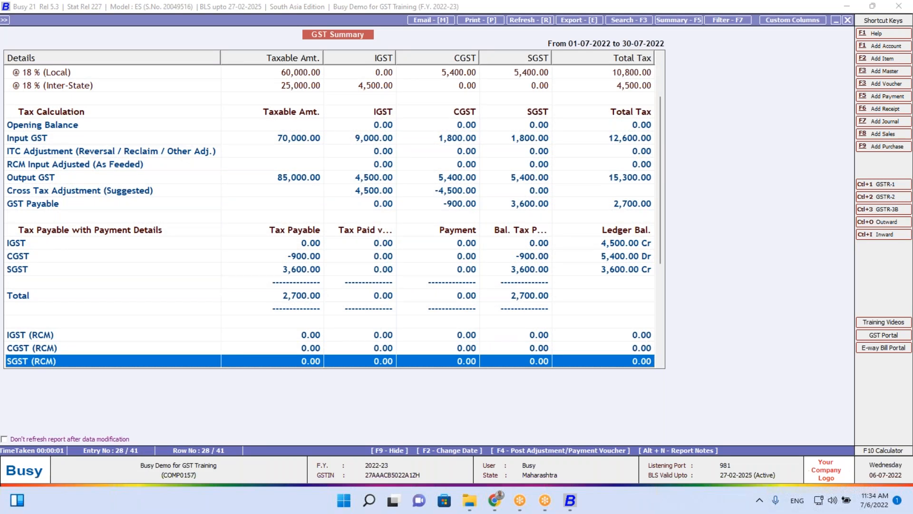
Start an input/output adjustment voucher dated 30-06-2022 and generate its journal
{"action": "key", "text": "Down"}
{"action": "key", "text": "Up"}
{"action": "key", "text": "Up"}
{"action": "key", "text": "Up"}
{"action": "key", "text": "Up"}
{"action": "key", "text": "Up"}
{"action": "key", "text": "Up"}
{"action": "key", "text": "Up"}
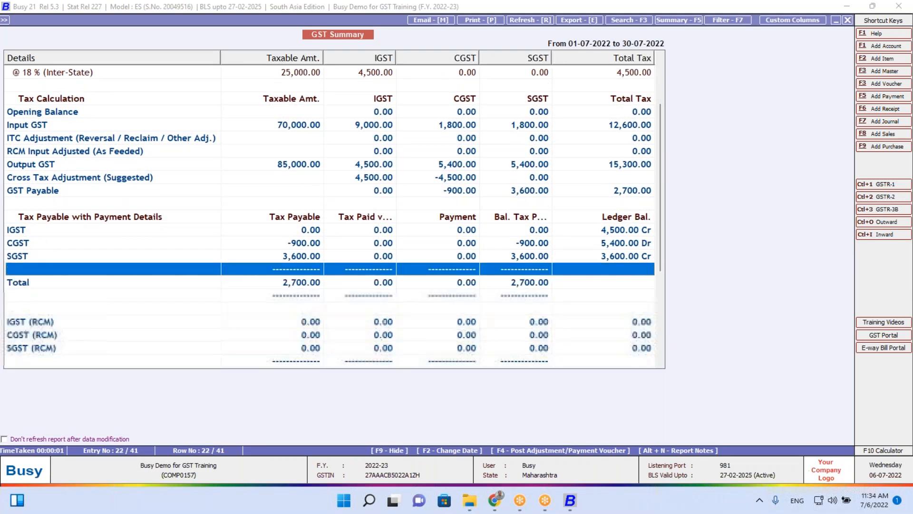
{"action": "key", "text": "Up"}
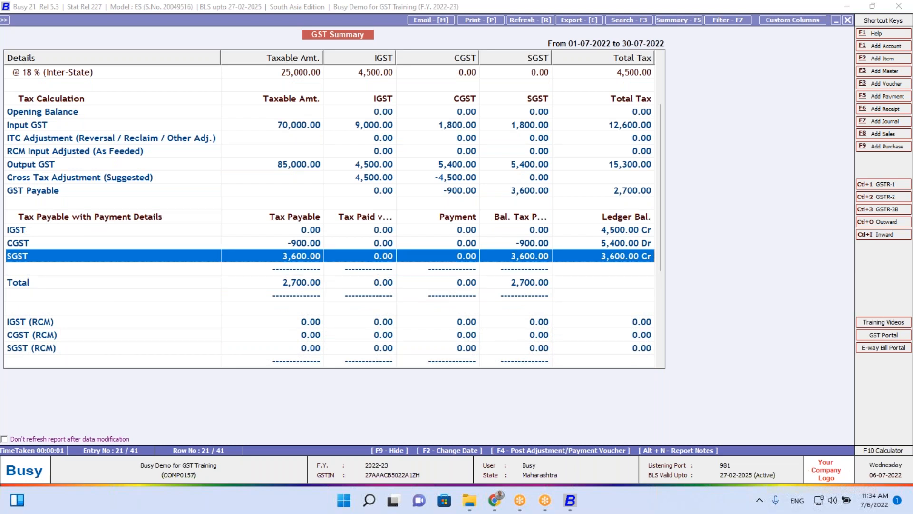
{"action": "key", "text": "F4"}
{"action": "key", "text": "Tab"}
{"action": "key", "text": "Tab"}
{"action": "key", "text": "Tab"}
{"action": "key", "text": "Tab"}
{"action": "key", "text": "shift+Tab"}
{"action": "key", "text": "shift+Tab"}
{"action": "key", "text": "Return"}
{"action": "key", "text": "Return"}
{"action": "type", "text": "30."}
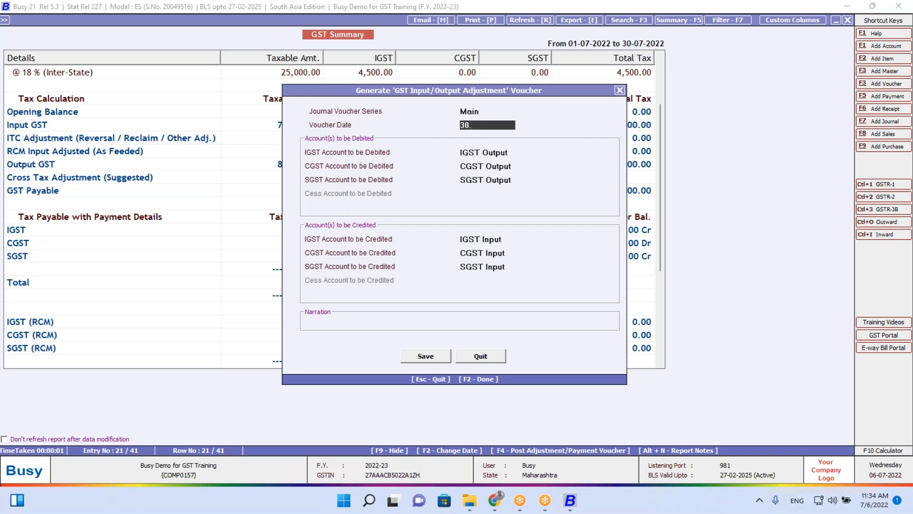
{"action": "type", "text": "6"}
{"action": "key", "text": "Return"}
{"action": "key", "text": "Return"}
{"action": "key", "text": "Return"}
{"action": "key", "text": "Return"}
{"action": "key", "text": "Return"}
{"action": "key", "text": "Return"}
{"action": "key", "text": "Return"}
{"action": "key", "text": "Return"}
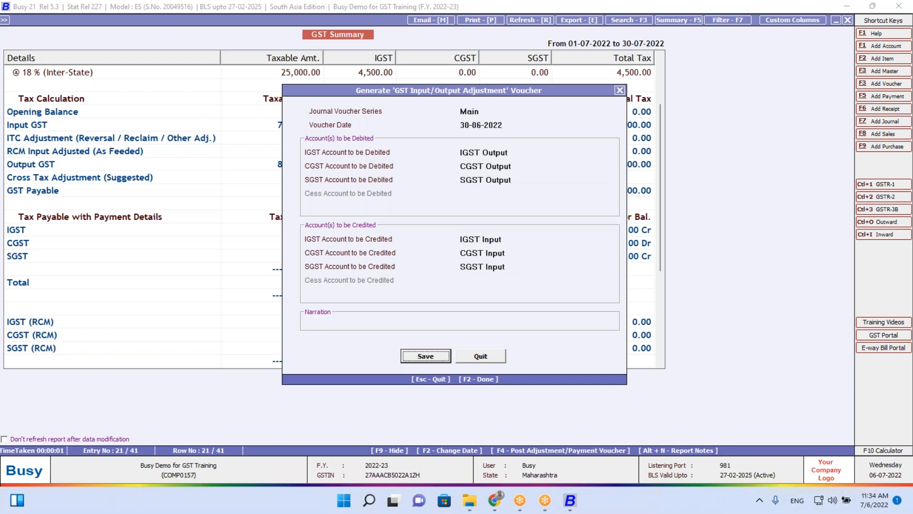
{"action": "key", "text": "Return"}
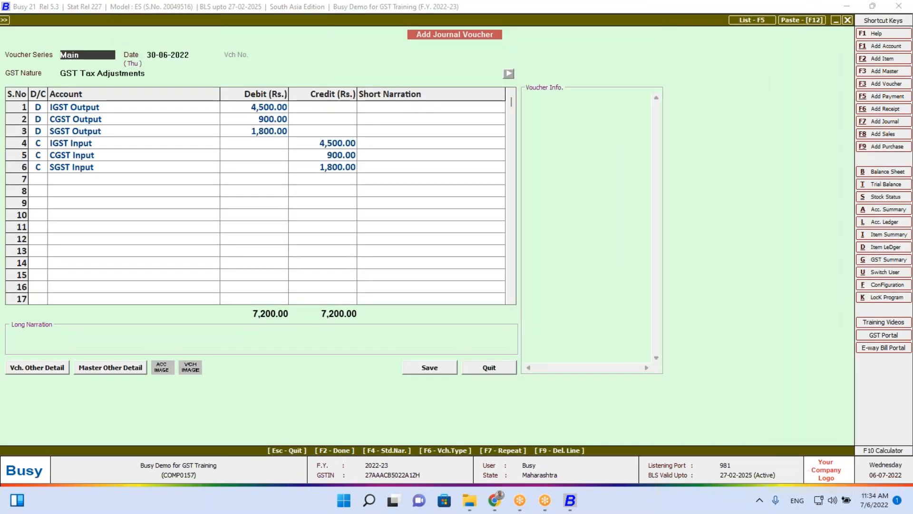
Attempt saving the June-dated voucher, dismiss the books-commencing date error, and quit unsaved
{"action": "key", "text": "F2"}
{"action": "key", "text": "F2"}
{"action": "key", "text": "Return"}
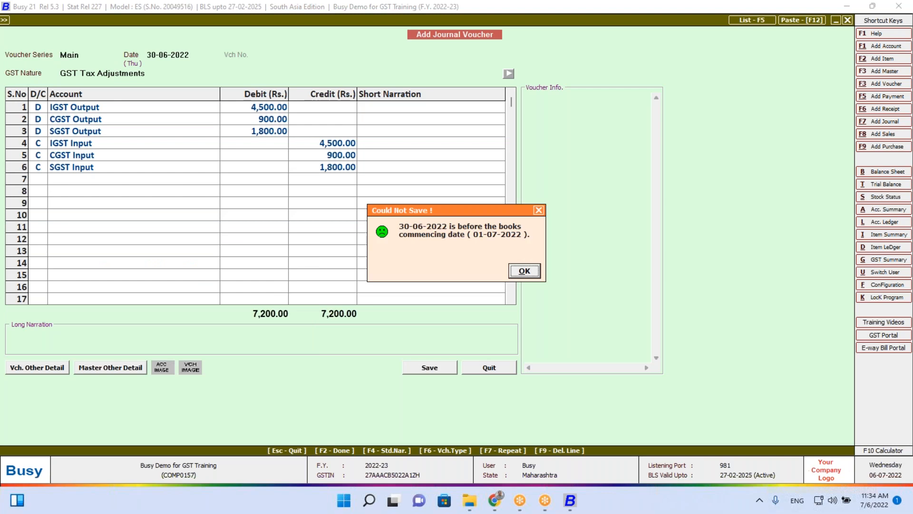
{"action": "key", "text": "Return"}
{"action": "key", "text": "Escape"}
{"action": "key", "text": "Return"}
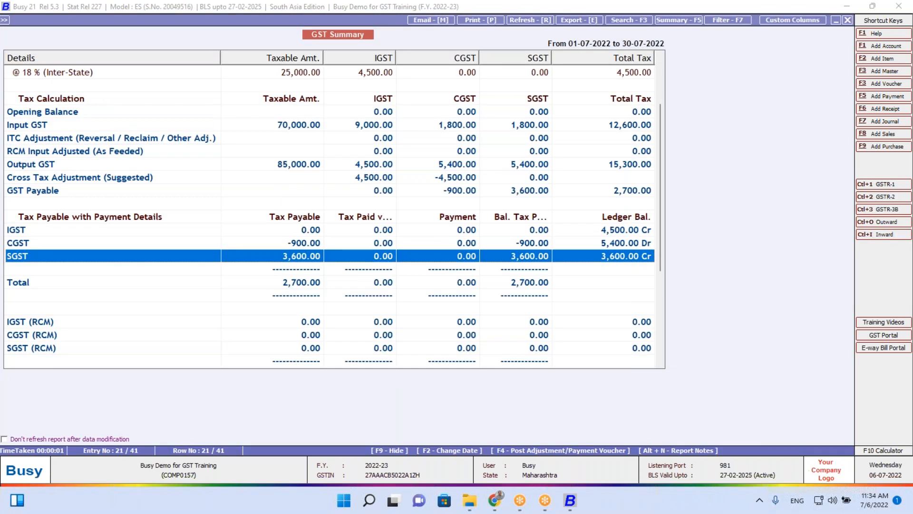
Generate a July-dated input/output adjustment journal, discard it unsaved, and close GST Summary
{"action": "key", "text": "F4"}
{"action": "key", "text": "Right"}
{"action": "key", "text": "Right"}
{"action": "key", "text": "Return"}
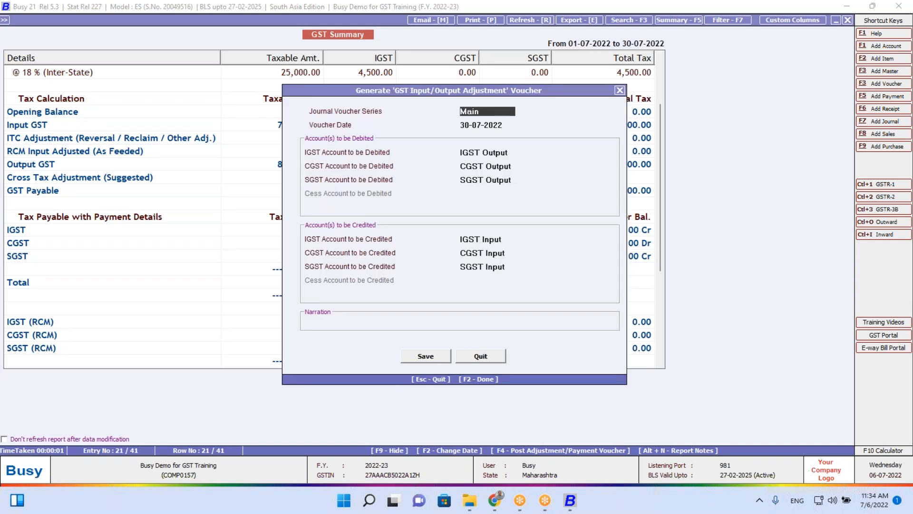
{"action": "key", "text": "F2"}
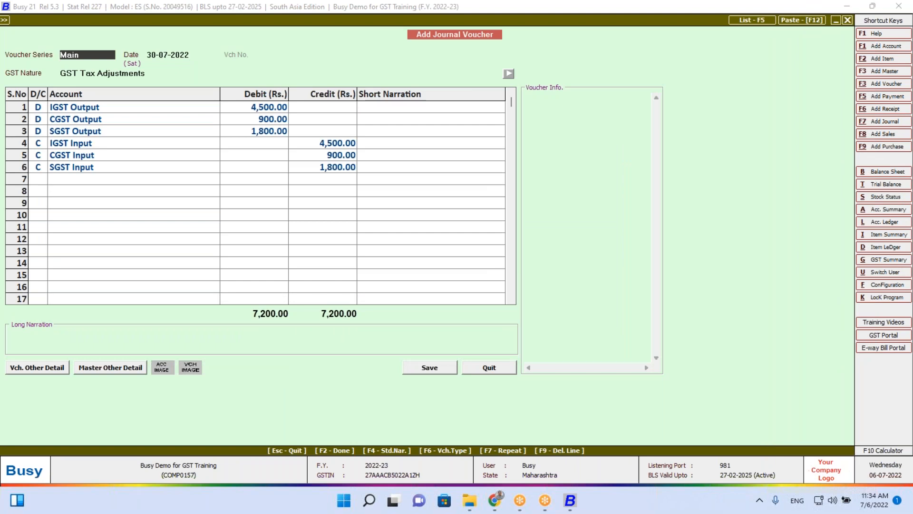
{"action": "key", "text": "Escape"}
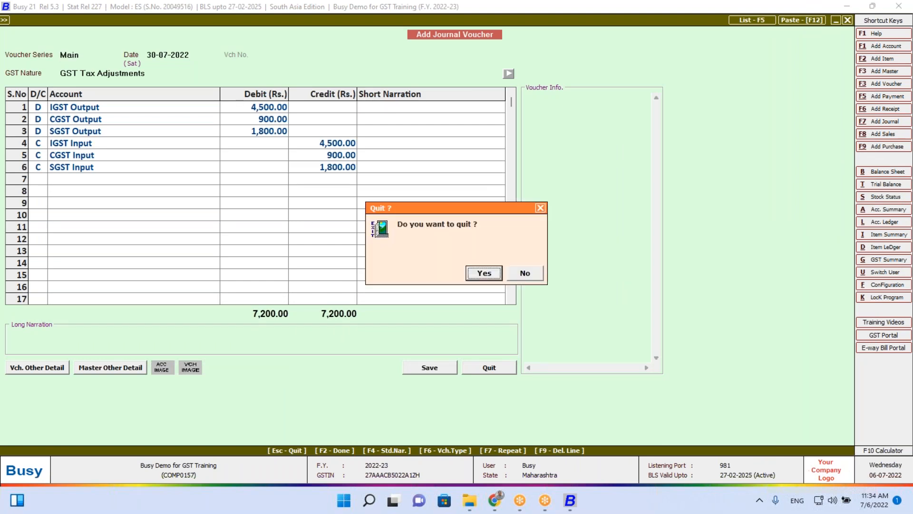
{"action": "key", "text": "Return"}
{"action": "key", "text": "Escape"}
List the journal vouchers and delete all four July entries totalling 23,400
{"action": "key", "text": "Escape"}
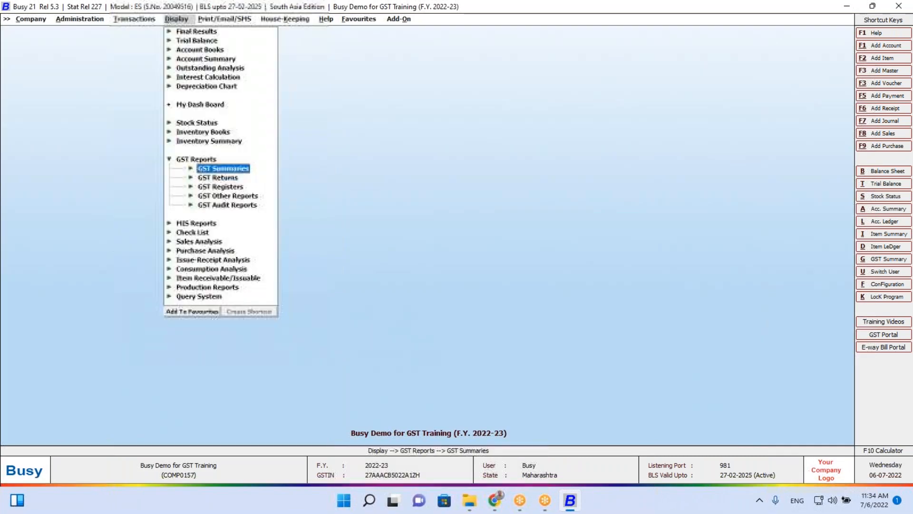
{"action": "key", "text": "Escape"}
{"action": "key", "text": "Left"}
{"action": "key", "text": "Down"}
{"action": "key", "text": "Down"}
{"action": "key", "text": "Down"}
{"action": "key", "text": "Down"}
{"action": "key", "text": "Down"}
{"action": "key", "text": "Down"}
{"action": "key", "text": "Down"}
{"action": "key", "text": "Down"}
{"action": "key", "text": "Down"}
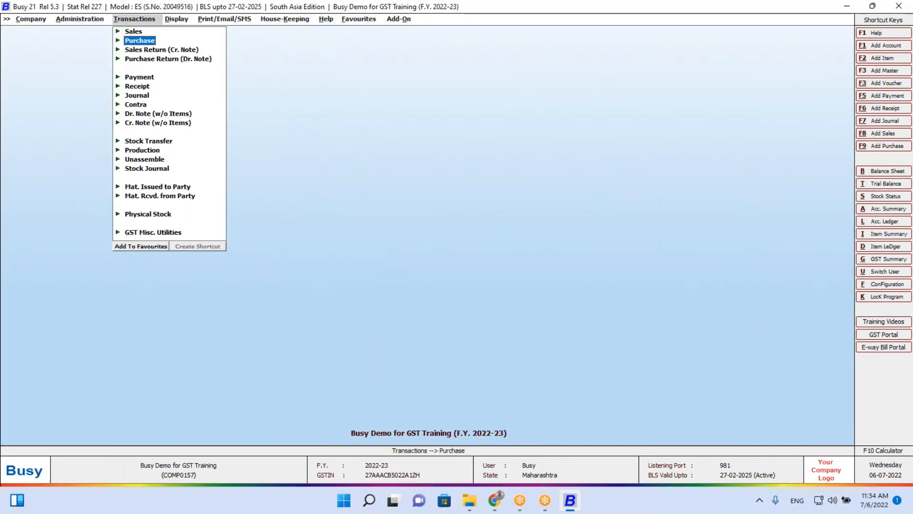
{"action": "key", "text": "Up"}
{"action": "key", "text": "Up"}
{"action": "key", "text": "Up"}
{"action": "key", "text": "Return"}
{"action": "key", "text": "Down"}
{"action": "key", "text": "Down"}
{"action": "key", "text": "Return"}
{"action": "key", "text": "Return"}
{"action": "key", "text": "Return"}
{"action": "key", "text": "Return"}
{"action": "key", "text": "Return"}
{"action": "key", "text": "Return"}
{"action": "key", "text": "Return"}
{"action": "key", "text": "Return"}
{"action": "key", "text": "Return"}
{"action": "key", "text": "Return"}
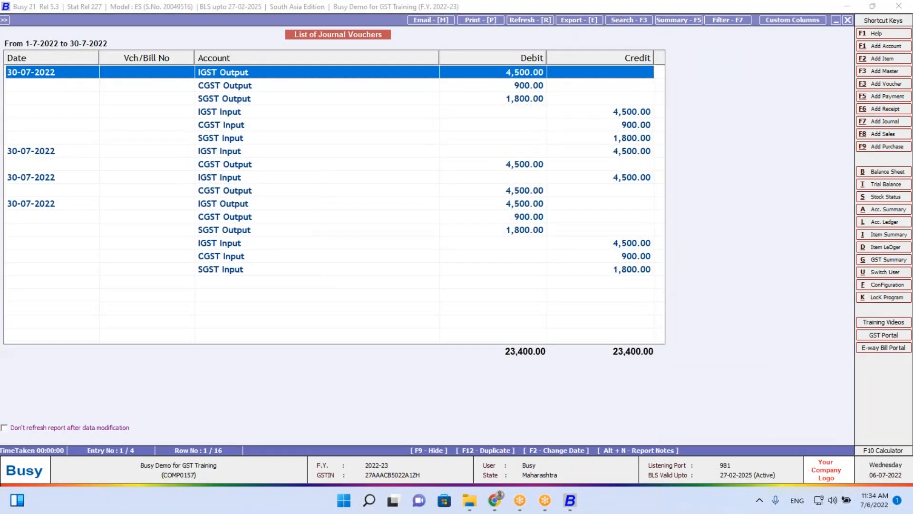
{"action": "key", "text": "shift+Down"}
{"action": "key", "text": "shift+Down"}
{"action": "key", "text": "shift+Down"}
{"action": "key", "text": "shift+Down"}
{"action": "key", "text": "shift+Down"}
{"action": "key", "text": "shift+Down"}
{"action": "key", "text": "shift+Down"}
{"action": "key", "text": "shift+Down"}
{"action": "key", "text": "shift+Down"}
{"action": "key", "text": "shift+Down"}
{"action": "key", "text": "shift+Down"}
{"action": "key", "text": "shift+Down"}
{"action": "key", "text": "shift+Down"}
{"action": "key", "text": "shift+Down"}
{"action": "key", "text": "shift+Down"}
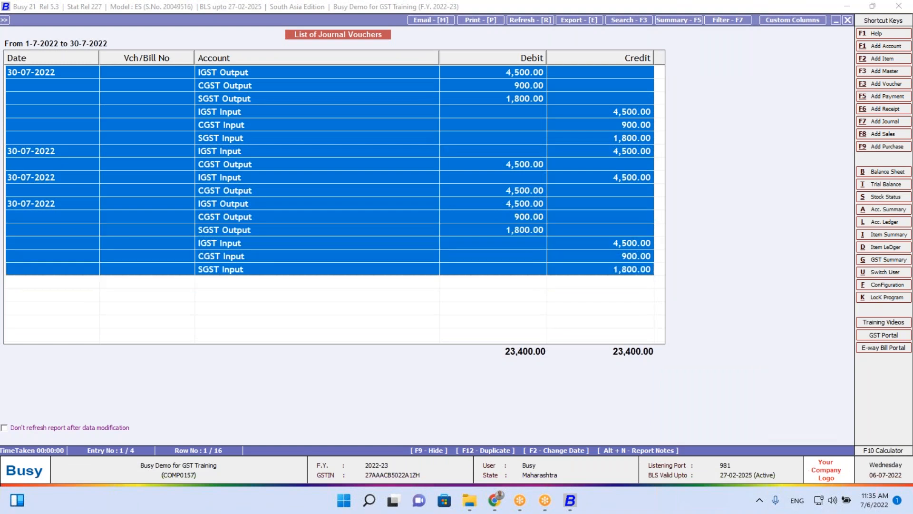
{"action": "key", "text": "Escape"}
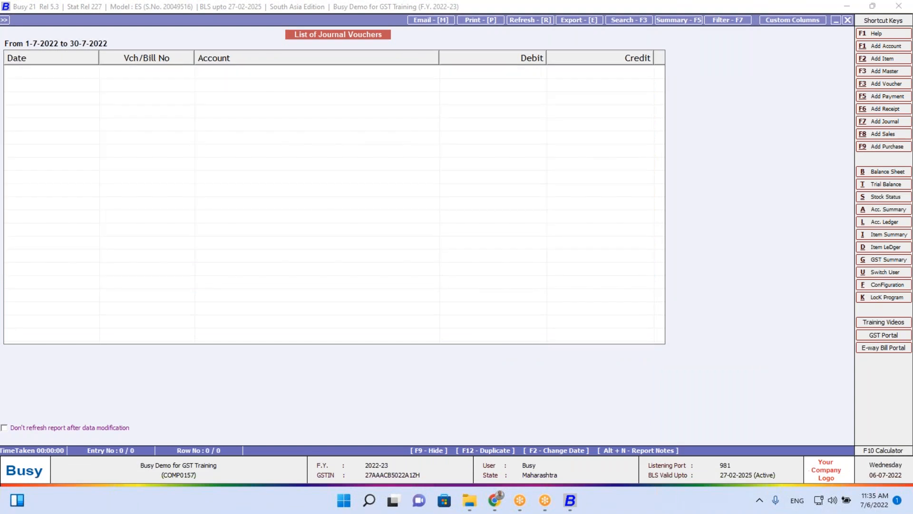
{"action": "key", "text": "Escape"}
{"action": "key", "text": "Escape"}
Generate the GST Summary report with its existing dates
{"action": "key", "text": "Right"}
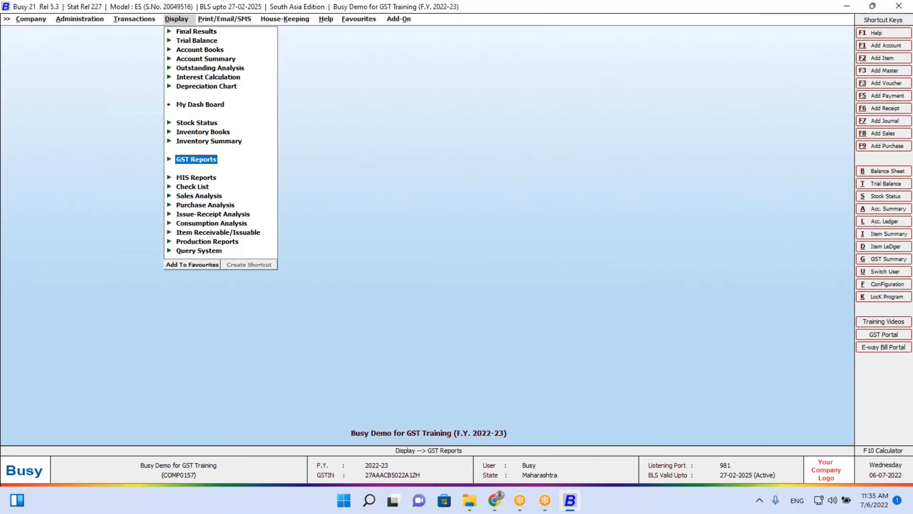
{"action": "key", "text": "Right"}
{"action": "key", "text": "Right"}
{"action": "key", "text": "Return"}
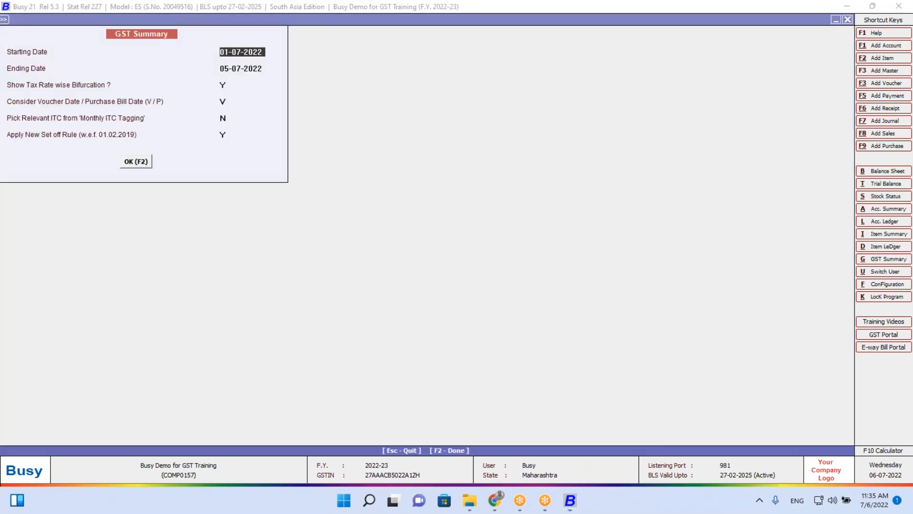
{"action": "key", "text": "Return"}
{"action": "key", "text": "Return"}
{"action": "key", "text": "Return"}
{"action": "key", "text": "Return"}
{"action": "key", "text": "Return"}
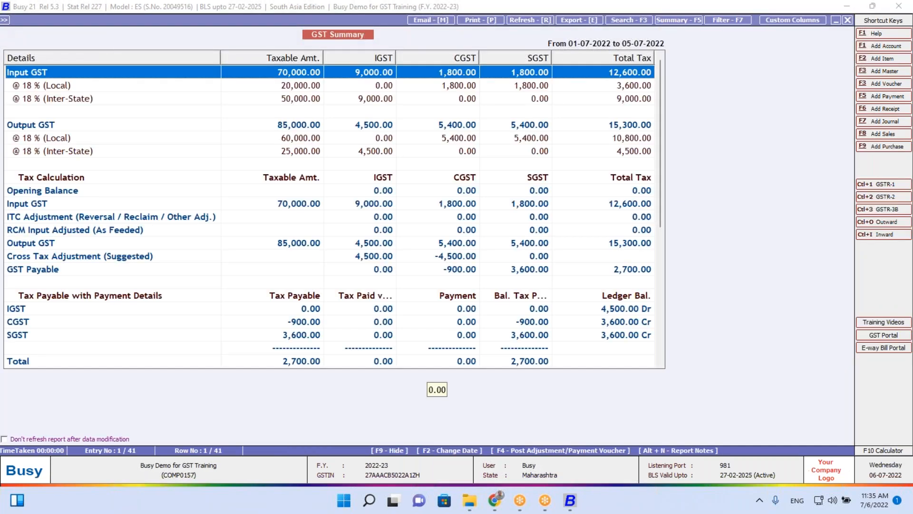
Start an input-to-output adjustment voucher, begin entering a date, then cancel it
{"action": "key", "text": "F4"}
{"action": "key", "text": "Right"}
{"action": "key", "text": "Right"}
{"action": "key", "text": "Return"}
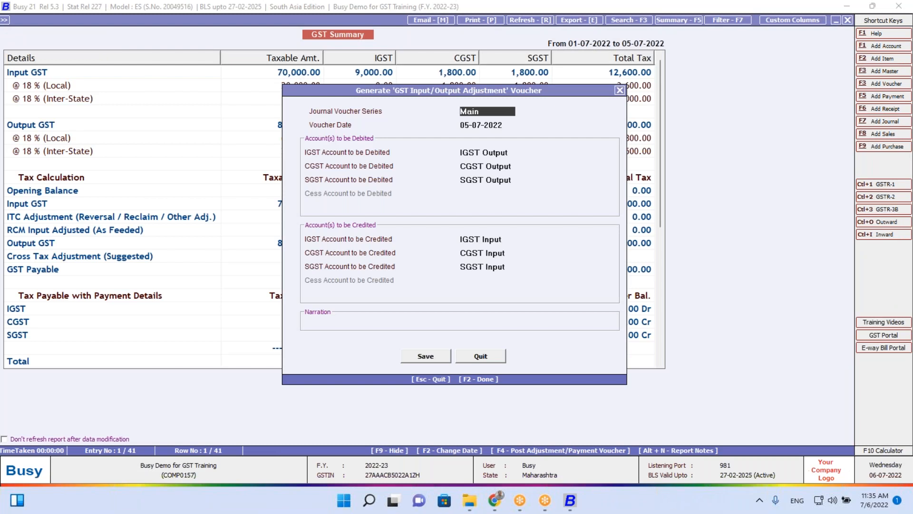
{"action": "key", "text": "Return"}
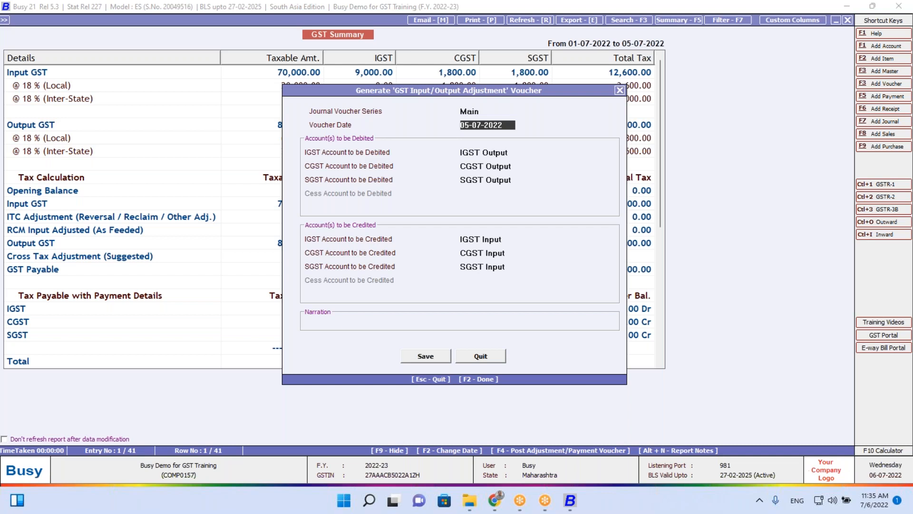
{"action": "type", "text": "30."}
{"action": "key", "text": "Escape"}
Change the ending date to 30-07-2022 and regenerate the summary
{"action": "key", "text": "F2"}
{"action": "key", "text": "Return"}
{"action": "type", "text": "30."}
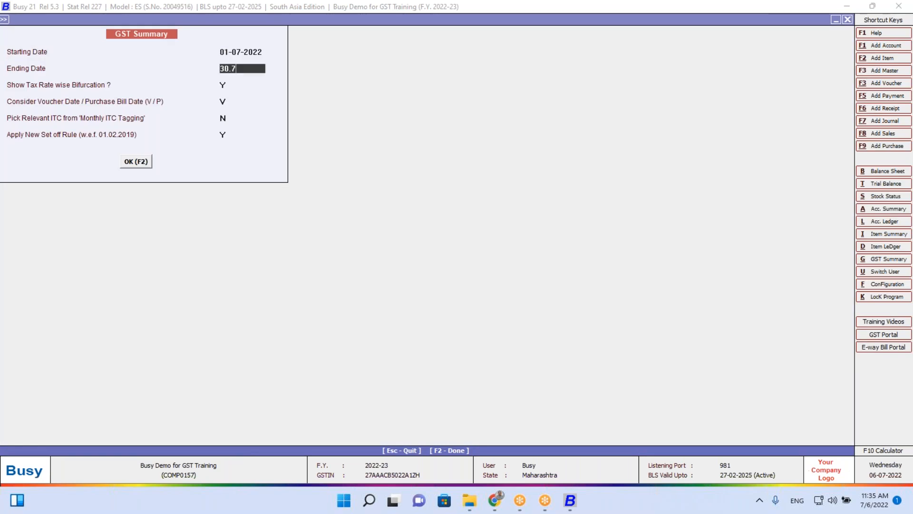
{"action": "key", "text": "Return"}
{"action": "key", "text": "Return"}
{"action": "key", "text": "Return"}
{"action": "key", "text": "Return"}
{"action": "key", "text": "Return"}
{"action": "key", "text": "Return"}
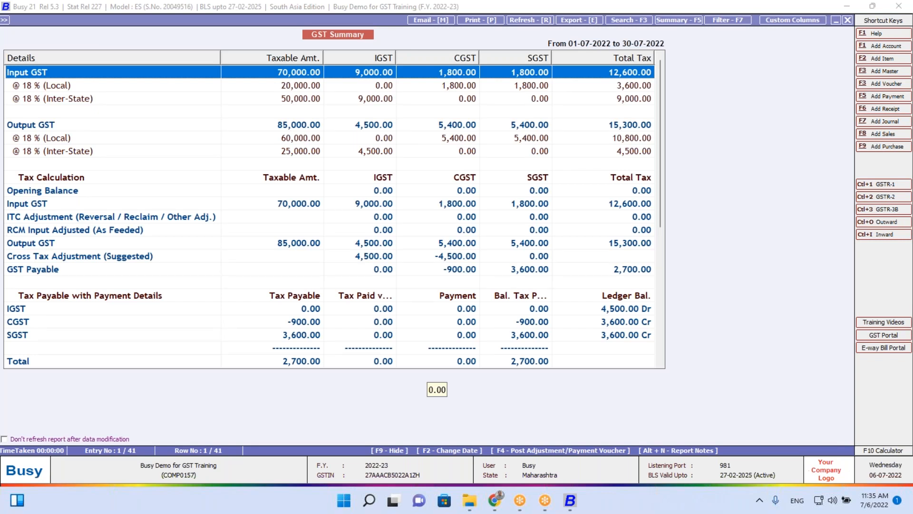
Generate the prefilled same-tax input/output adjustment journal for July
{"action": "key", "text": "F4"}
{"action": "key", "text": "Right"}
{"action": "key", "text": "Right"}
{"action": "key", "text": "Return"}
{"action": "key", "text": "Return"}
{"action": "key", "text": "Return"}
{"action": "key", "text": "Return"}
{"action": "key", "text": "Return"}
{"action": "key", "text": "Return"}
{"action": "key", "text": "Return"}
{"action": "key", "text": "Return"}
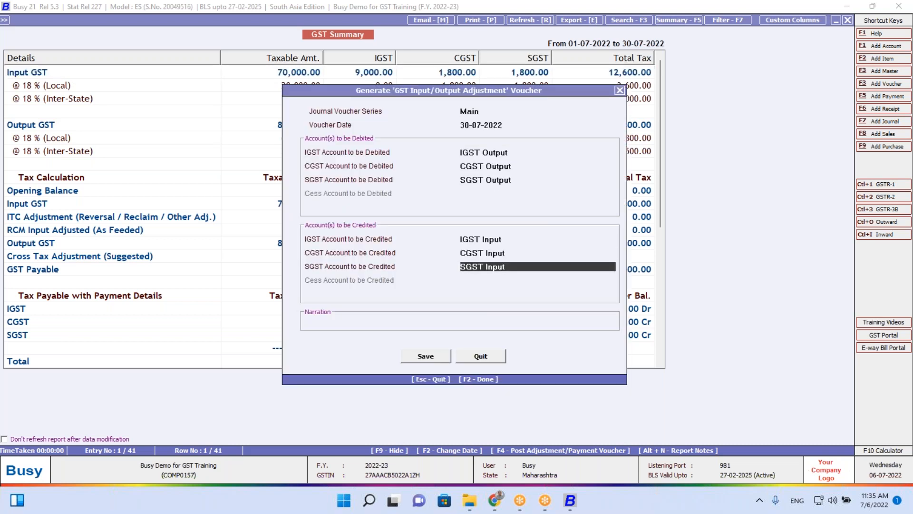
{"action": "key", "text": "Return"}
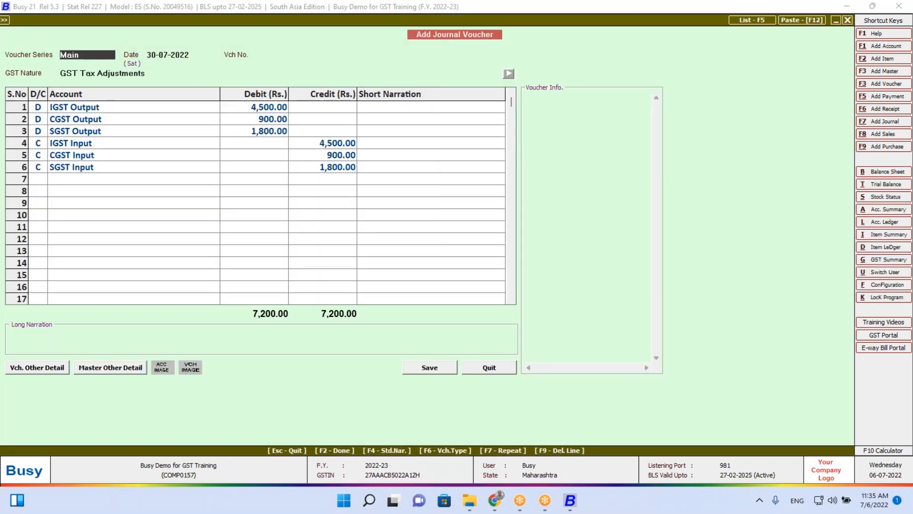
{"action": "key", "text": "Return"}
{"action": "key", "text": "Return"}
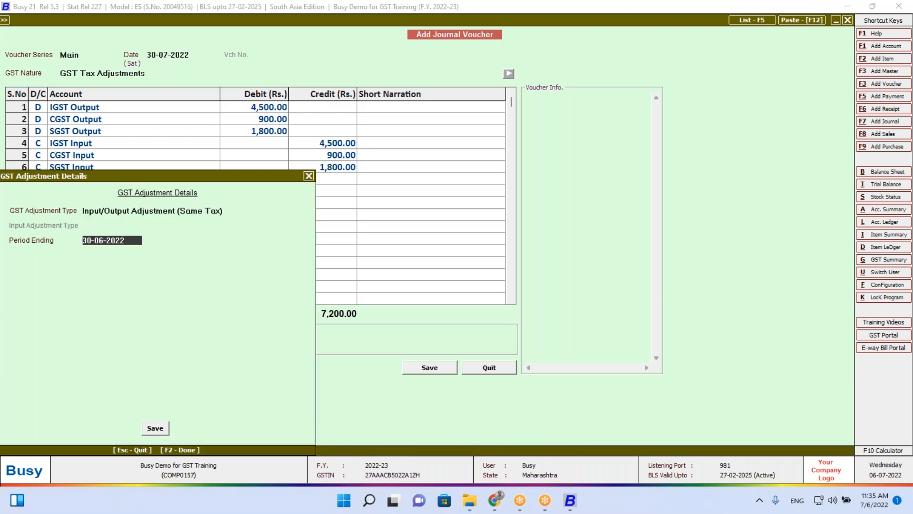
{"action": "key", "text": "Return"}
{"action": "key", "text": "Return"}
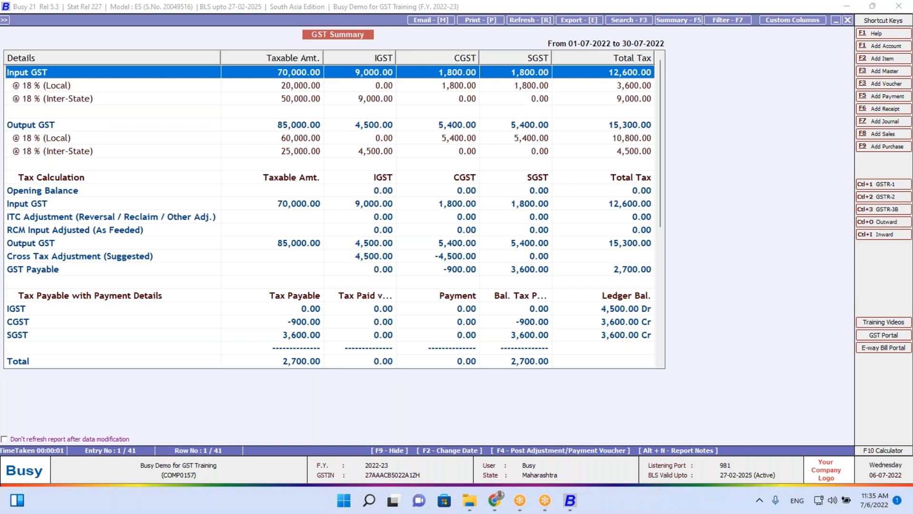
Create and save the 30-07-2022 cross-adjustment journal setting 4,500 IGST input against CGST output
{"action": "key", "text": "F4"}
{"action": "key", "text": "Right"}
{"action": "key", "text": "Right"}
{"action": "key", "text": "Right"}
{"action": "key", "text": "Return"}
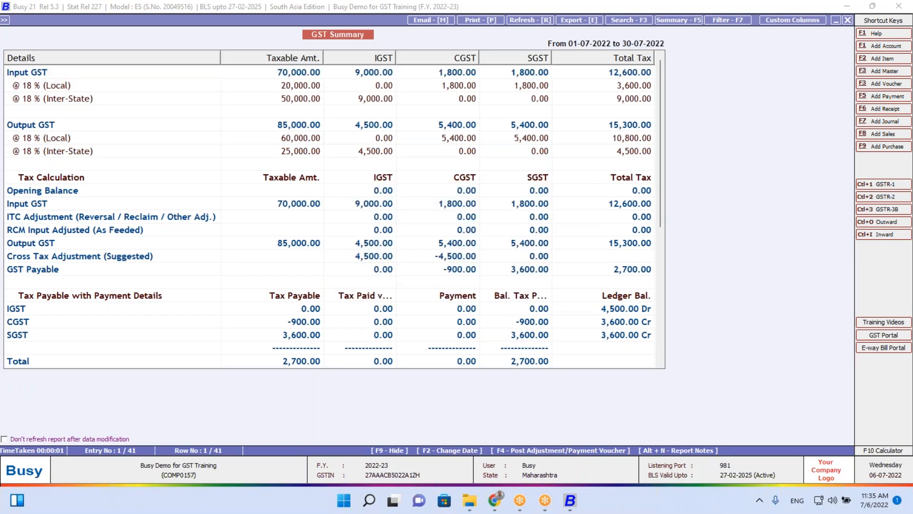
{"action": "key", "text": "Return"}
{"action": "key", "text": "F2"}
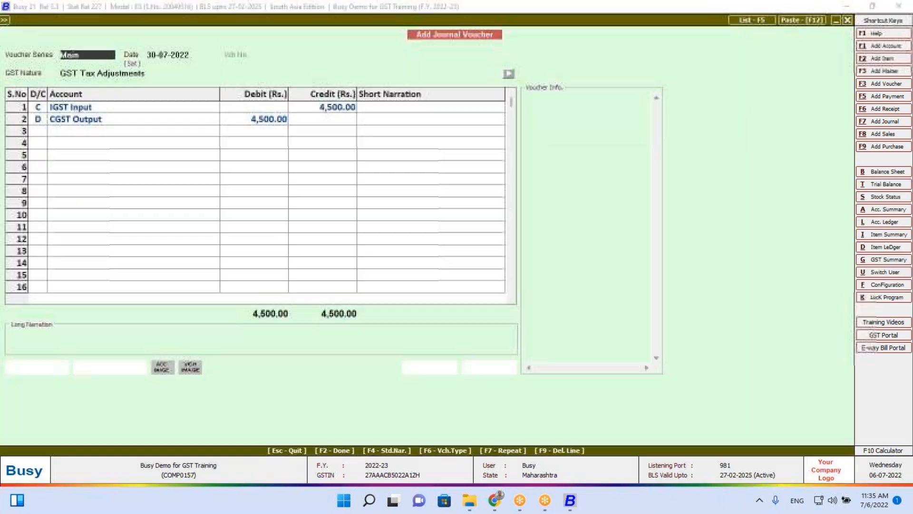
{"action": "key", "text": "F2"}
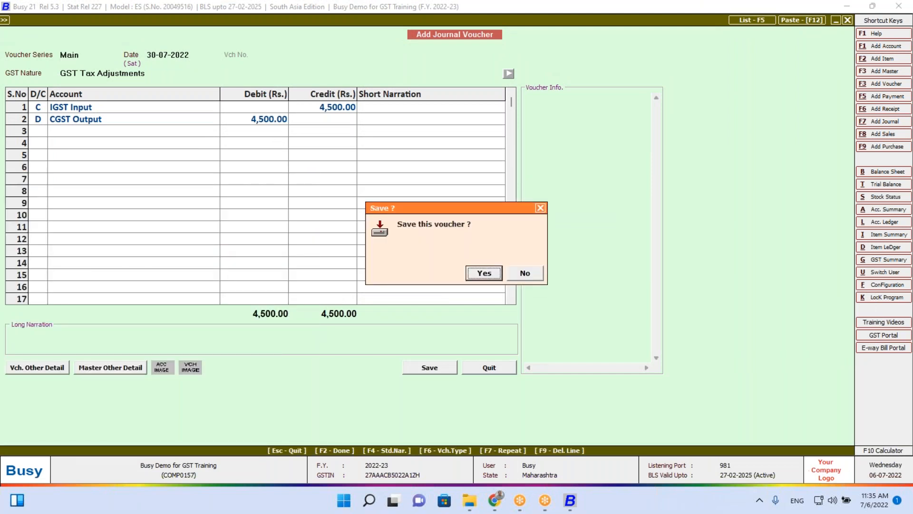
{"action": "key", "text": "Return"}
{"action": "key", "text": "Down"}
{"action": "key", "text": "Down"}
{"action": "key", "text": "Down"}
{"action": "key", "text": "Down"}
{"action": "key", "text": "Down"}
{"action": "key", "text": "Down"}
{"action": "key", "text": "Down"}
{"action": "key", "text": "Down"}
{"action": "key", "text": "Down"}
{"action": "key", "text": "Down"}
{"action": "key", "text": "Down"}
{"action": "key", "text": "Down"}
{"action": "key", "text": "Down"}
{"action": "key", "text": "Down"}
{"action": "key", "text": "Down"}
{"action": "key", "text": "Down"}
{"action": "key", "text": "Down"}
{"action": "key", "text": "Down"}
{"action": "key", "text": "Down"}
{"action": "key", "text": "Down"}
{"action": "key", "text": "Up"}
{"action": "key", "text": "Up"}
{"action": "key", "text": "Up"}
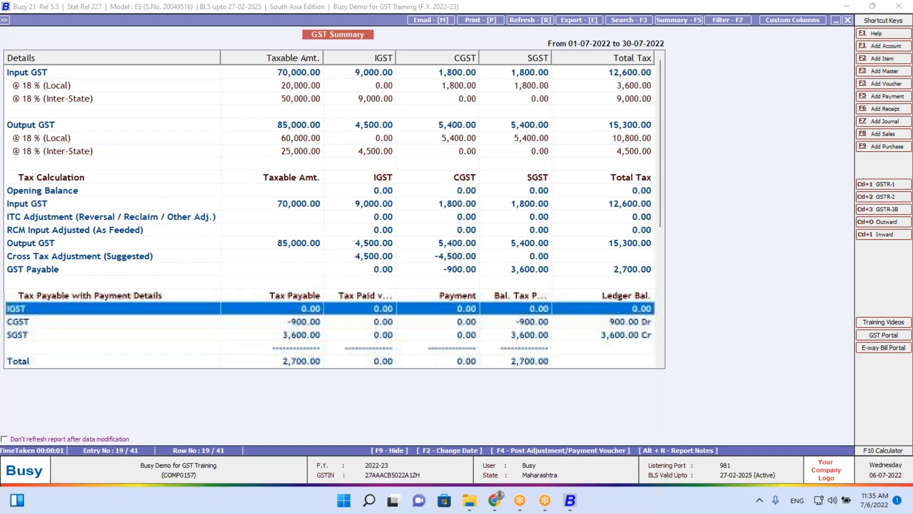
{"action": "key", "text": "shift+Down"}
{"action": "key", "text": "shift+Down"}
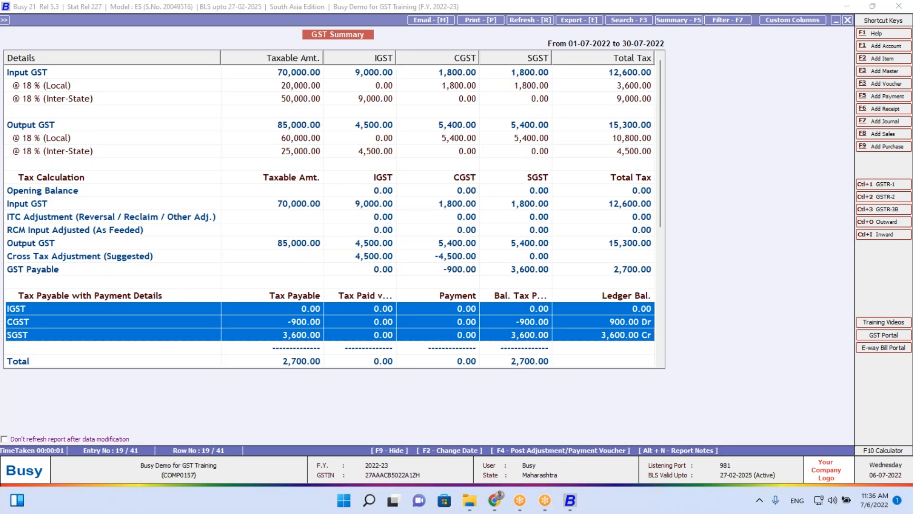
{"action": "key", "text": "Down"}
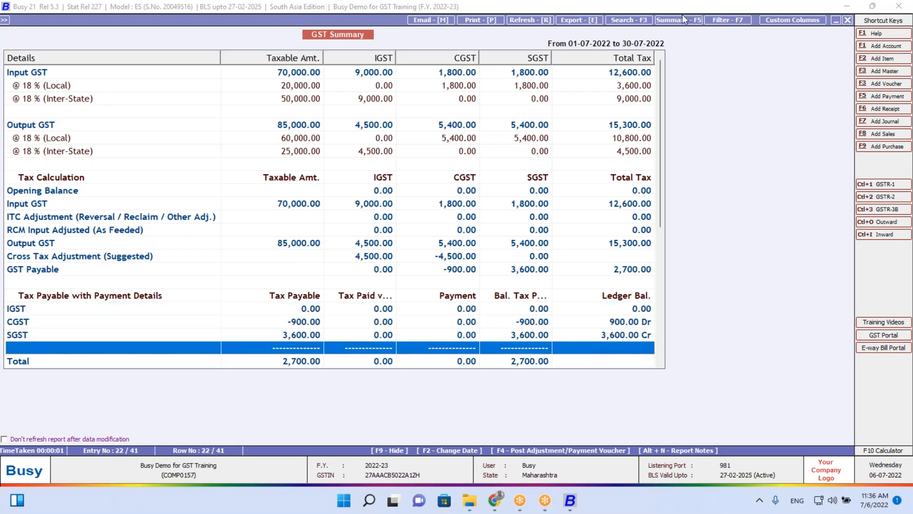
{"action": "left_click", "coordinate": [600, 5]}
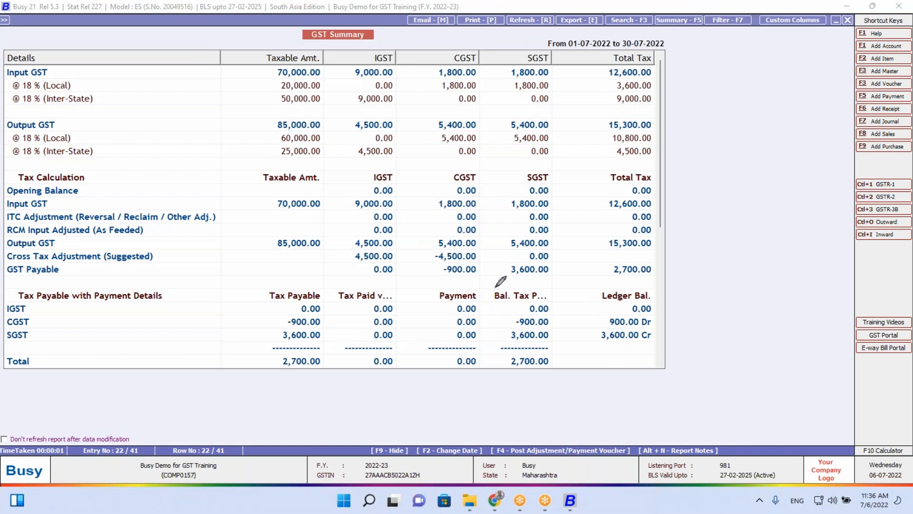
{"action": "mouse_move", "coordinate": [496, 286]}
{"action": "left_mouse_down"}
{"action": "mouse_move", "coordinate": [497, 350]}
{"action": "mouse_move", "coordinate": [507, 355]}
{"action": "mouse_move", "coordinate": [673, 346]}
{"action": "mouse_move", "coordinate": [659, 280]}
{"action": "mouse_move", "coordinate": [493, 286]}
{"action": "left_mouse_up"}
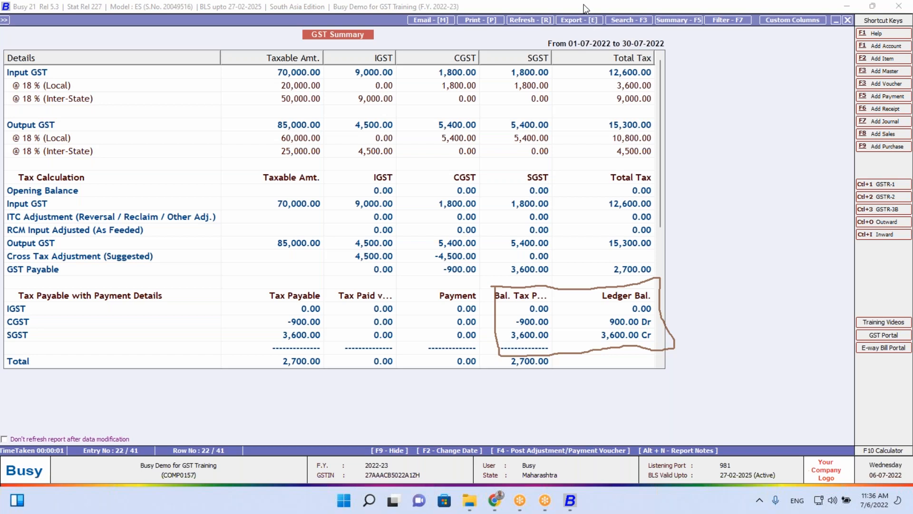
{"action": "left_click", "coordinate": [601, 87]}
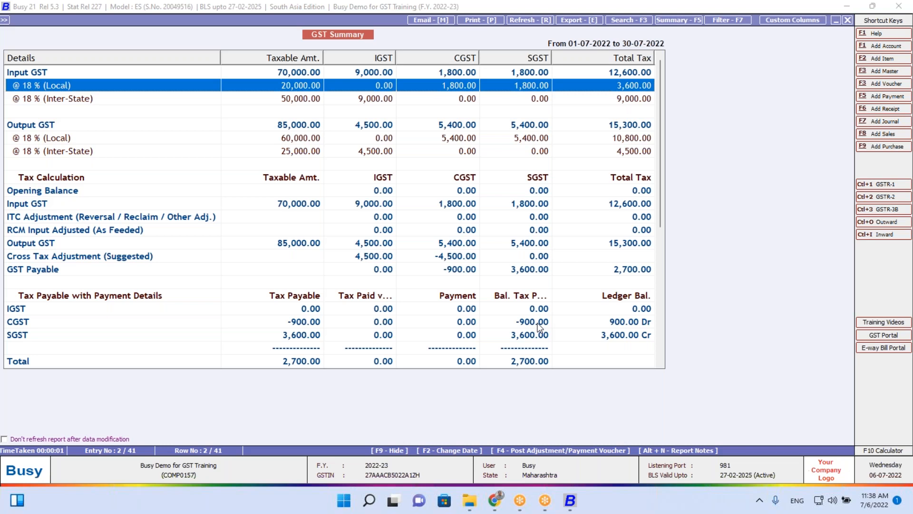
Open the IFF eReturn options under GST Returns, choose JSON output, then close them
{"action": "key", "text": "Escape"}
{"action": "key", "text": "Escape"}
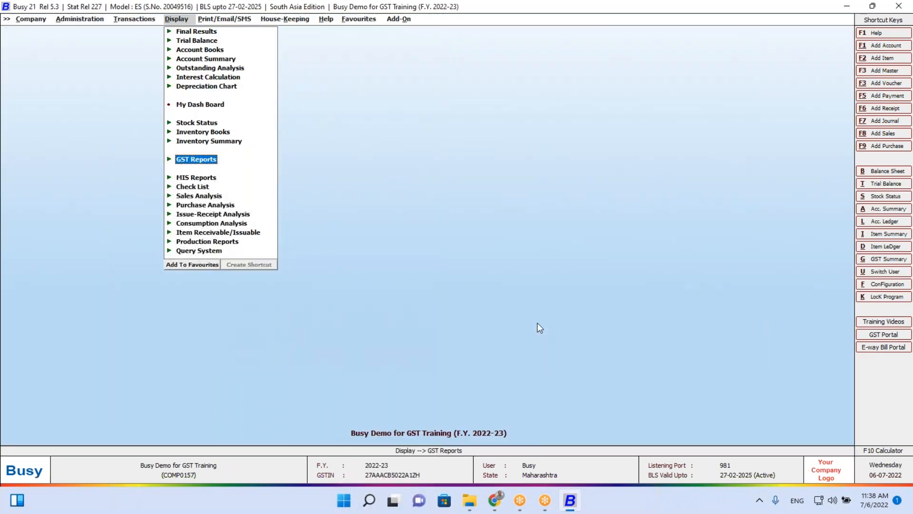
{"action": "key", "text": "Return"}
{"action": "key", "text": "Down"}
{"action": "key", "text": "Return"}
{"action": "key", "text": "Down"}
{"action": "key", "text": "Down"}
{"action": "key", "text": "Down"}
{"action": "key", "text": "Down"}
{"action": "key", "text": "Down"}
{"action": "key", "text": "Down"}
{"action": "key", "text": "Down"}
{"action": "key", "text": "Down"}
{"action": "key", "text": "Down"}
{"action": "key", "text": "Down"}
{"action": "key", "text": "Down"}
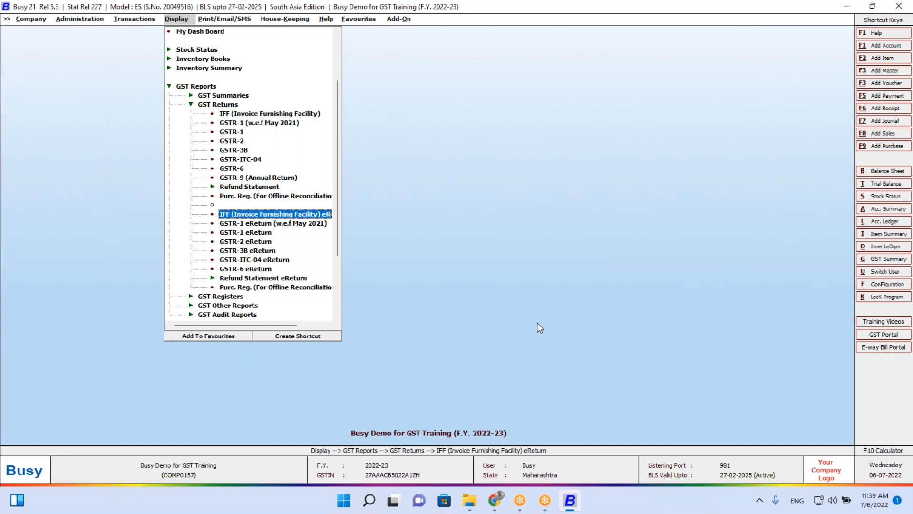
{"action": "key", "text": "Return"}
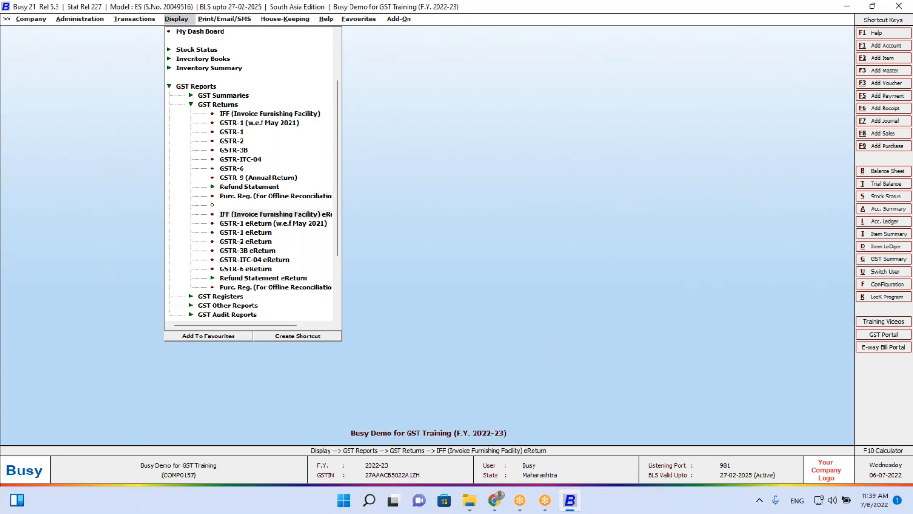
{"action": "key", "text": "Right"}
{"action": "key", "text": "Return"}
{"action": "key", "text": "Return"}
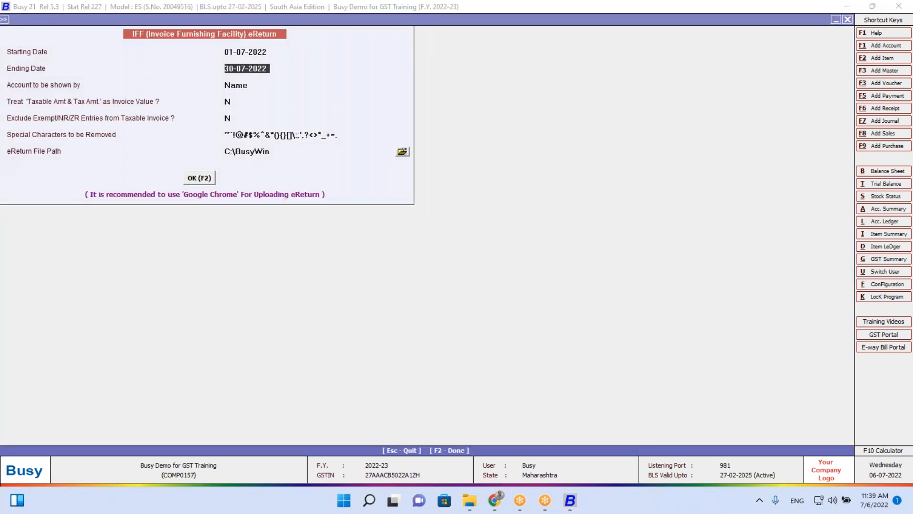
{"action": "key", "text": "Return"}
{"action": "key", "text": "Return"}
{"action": "key", "text": "Return"}
{"action": "key", "text": "Return"}
{"action": "key", "text": "Return"}
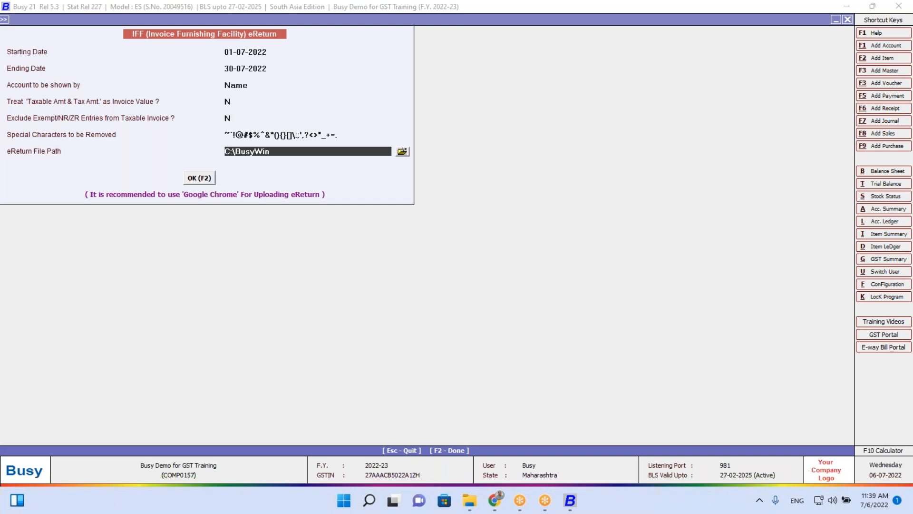
{"action": "key", "text": "Escape"}
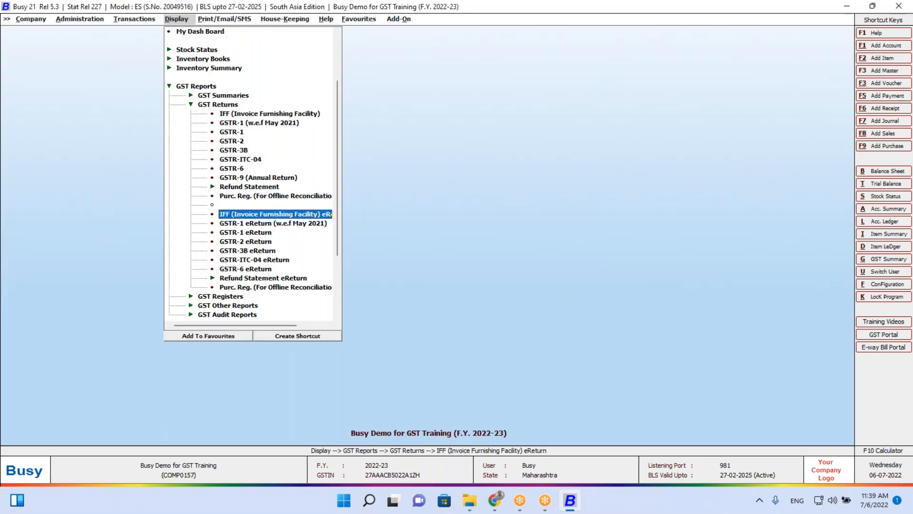
Open the GSTR-1 eReturn (w.e.f May 2021) options form
{"action": "key", "text": "Down"}
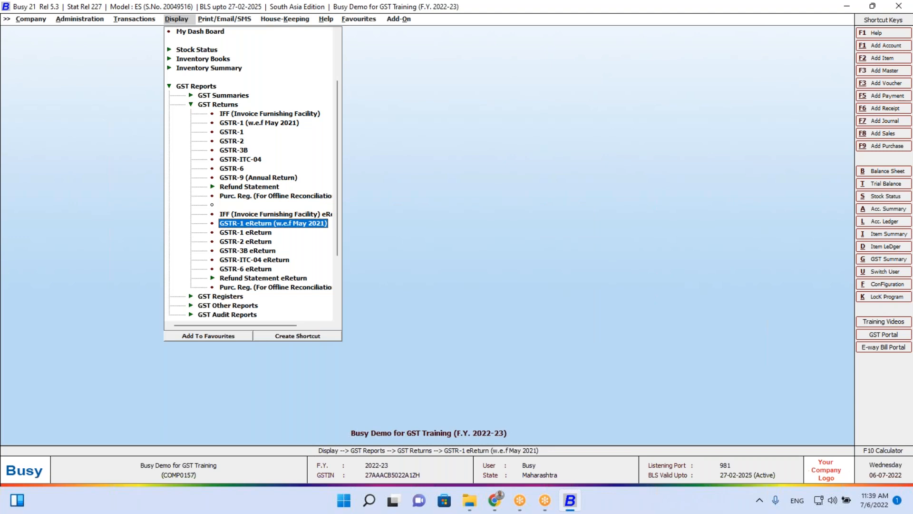
{"action": "key", "text": "Return"}
{"action": "key", "text": "Escape"}
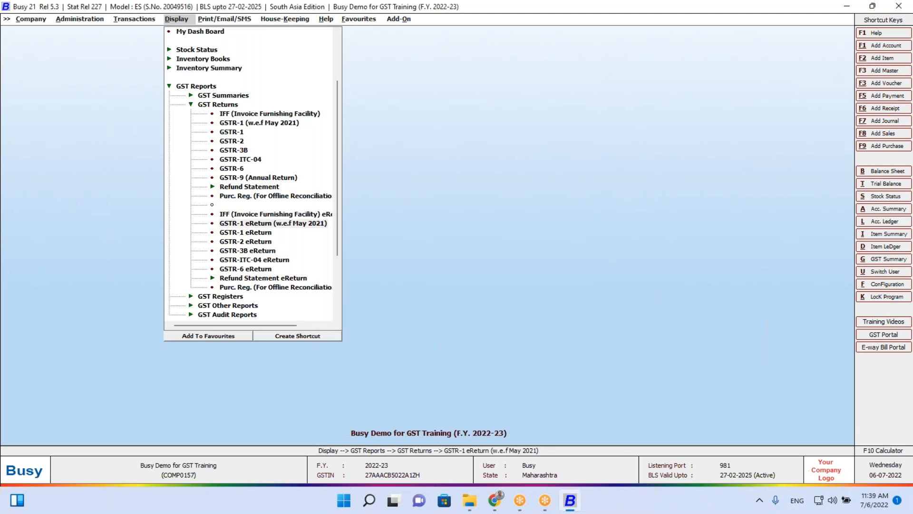
{"action": "key", "text": "Return"}
{"action": "key", "text": "Return"}
{"action": "key", "text": "Return"}
{"action": "key", "text": "Return"}
{"action": "key", "text": "Return"}
{"action": "key", "text": "Return"}
{"action": "key", "text": "Return"}
{"action": "key", "text": "Return"}
{"action": "key", "text": "Return"}
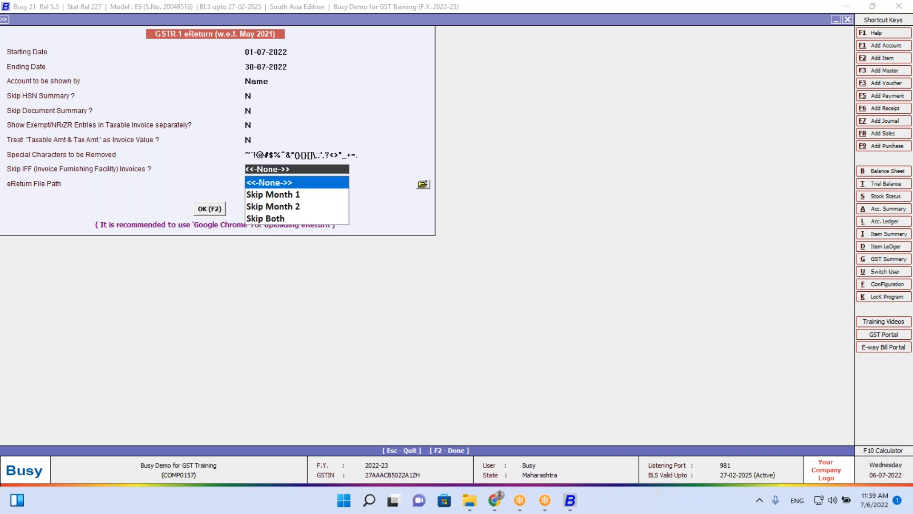
Choose to skip IFF invoices for both months, then quit the GSTR-1 eReturn options
{"action": "key", "text": "Down"}
{"action": "key", "text": "Down"}
{"action": "key", "text": "Down"}
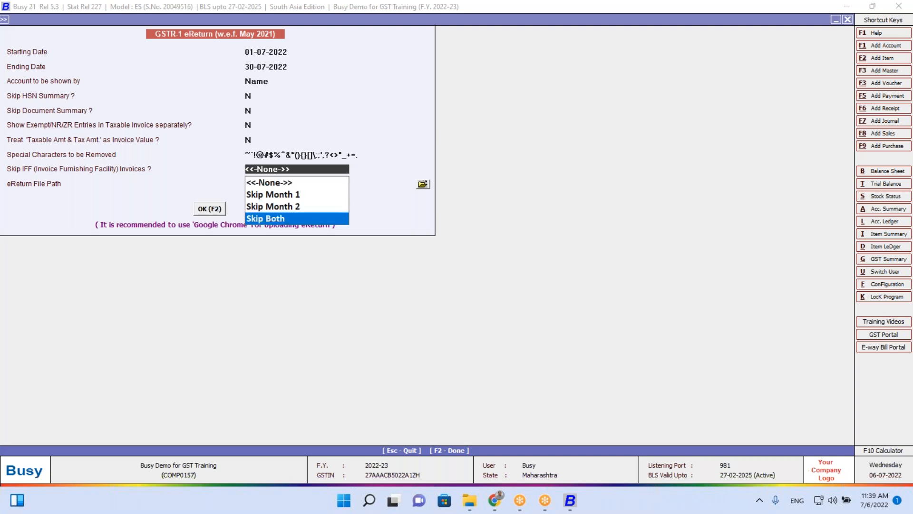
{"action": "key", "text": "Return"}
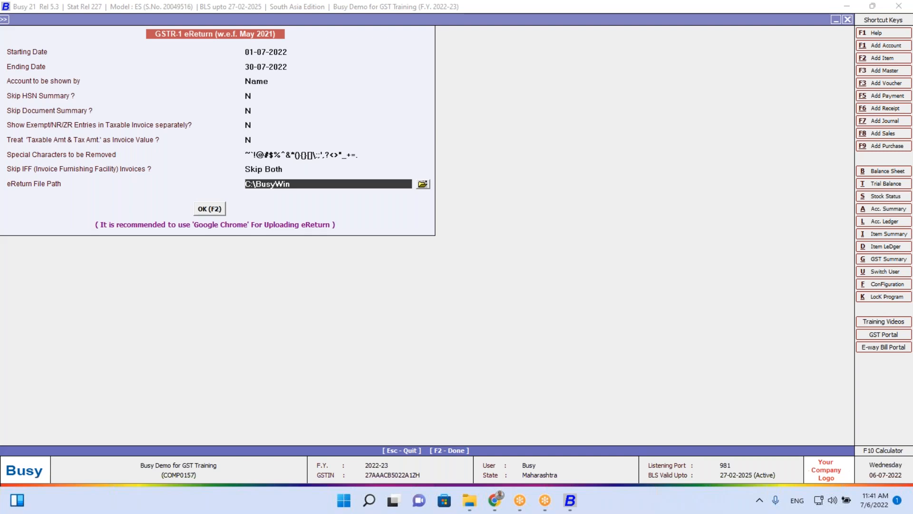
{"action": "key", "text": "Escape"}
{"action": "key", "text": "Escape"}
{"action": "key", "text": "Escape"}
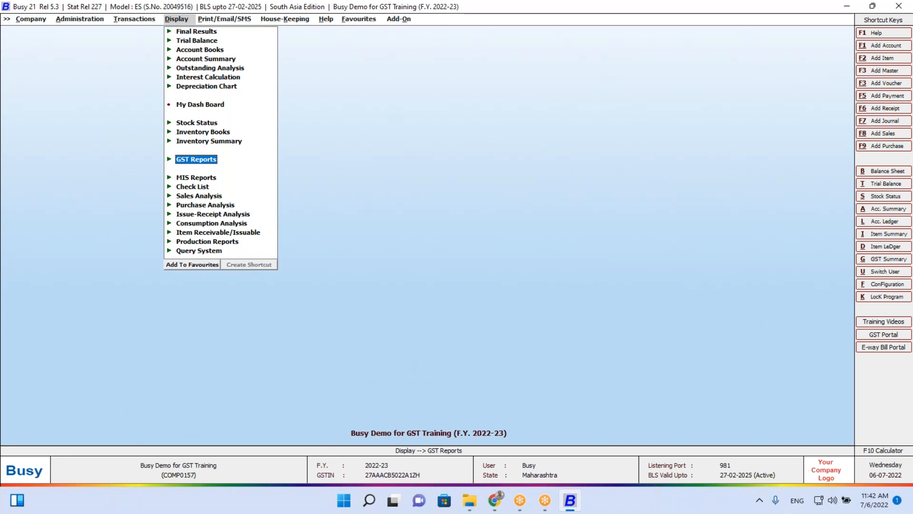
Generate and review the GST Summary for 01-07-2022 to 30-07-2022, showing 2,700.00 payable
{"action": "key", "text": "Return"}
{"action": "key", "text": "Return"}
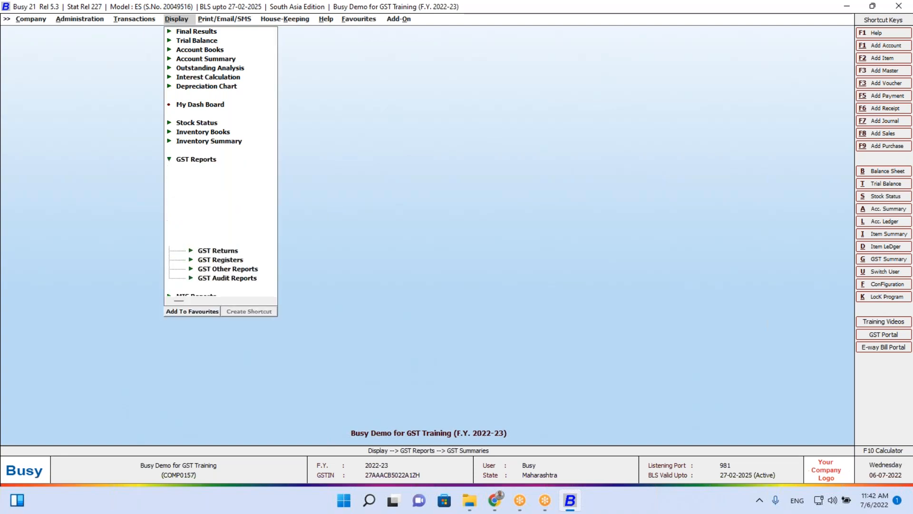
{"action": "key", "text": "Return"}
{"action": "key", "text": "Return"}
{"action": "key", "text": "Return"}
{"action": "key", "text": "Return"}
{"action": "key", "text": "Return"}
{"action": "key", "text": "Return"}
{"action": "key", "text": "Return"}
{"action": "key", "text": "Return"}
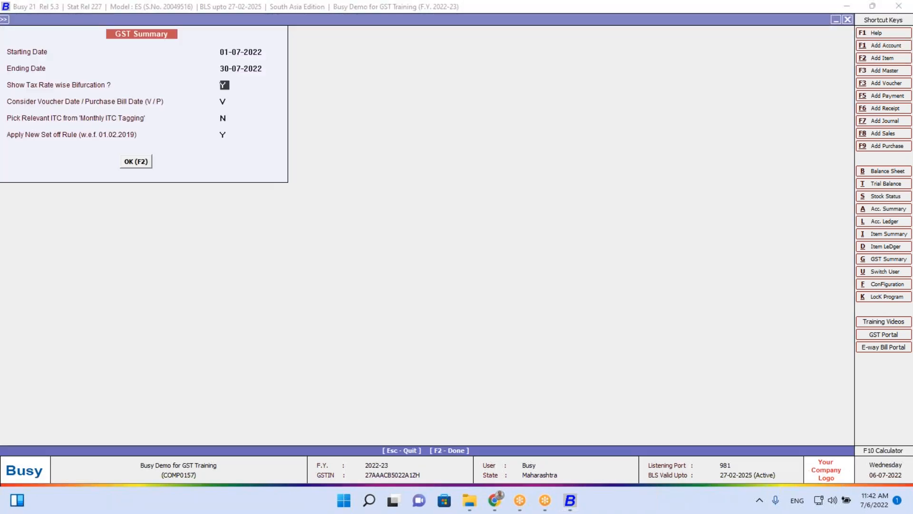
{"action": "key", "text": "F2"}
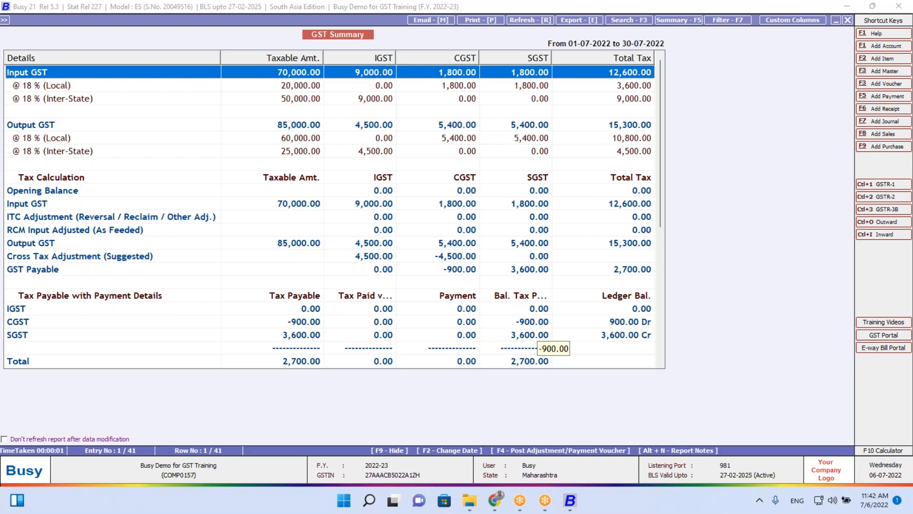
{"action": "key", "text": "Down"}
{"action": "key", "text": "Down"}
{"action": "key", "text": "Down"}
{"action": "key", "text": "Down"}
{"action": "key", "text": "Down"}
{"action": "key", "text": "Down"}
{"action": "key", "text": "Down"}
{"action": "key", "text": "Down"}
{"action": "key", "text": "Down"}
{"action": "key", "text": "Down"}
{"action": "key", "text": "Down"}
{"action": "key", "text": "Down"}
{"action": "key", "text": "Down"}
{"action": "key", "text": "Down"}
{"action": "key", "text": "Down"}
{"action": "key", "text": "Down"}
{"action": "key", "text": "Down"}
{"action": "key", "text": "Down"}
{"action": "key", "text": "Down"}
{"action": "key", "text": "Up"}
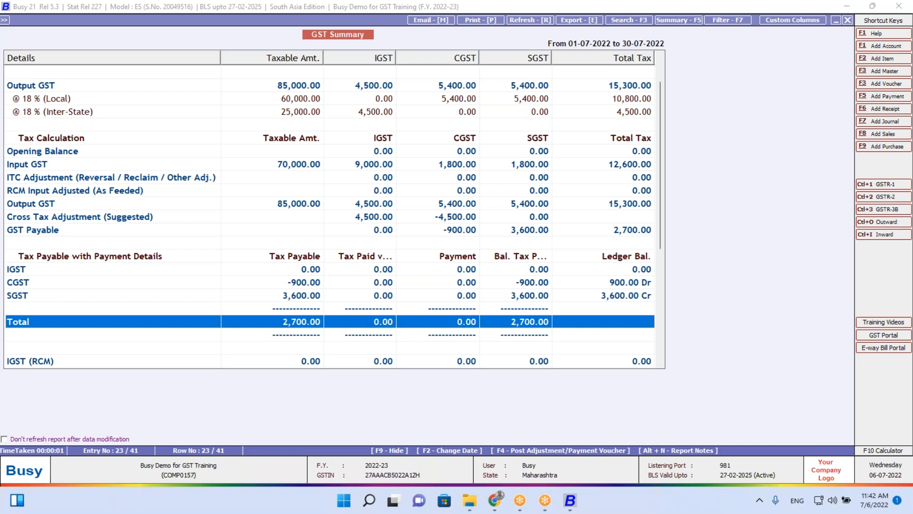
Close the GST Summary and move to the Transactions menu of voucher types
{"action": "key", "text": "Escape"}
{"action": "key", "text": "Left"}
{"action": "key", "text": "Up"}
{"action": "key", "text": "Up"}
Start a new sales voucher from the Transactions menu
{"action": "key", "text": "Up"}
{"action": "key", "text": "Up"}
{"action": "key", "text": "Up"}
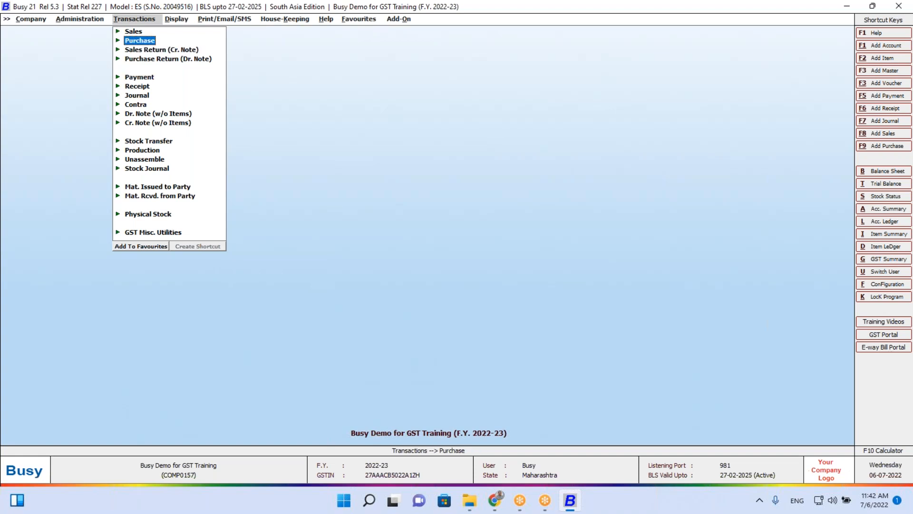
{"action": "key", "text": "Return"}
{"action": "key", "text": "Escape"}
{"action": "key", "text": "Up"}
{"action": "key", "text": "Return"}
{"action": "key", "text": "Return"}
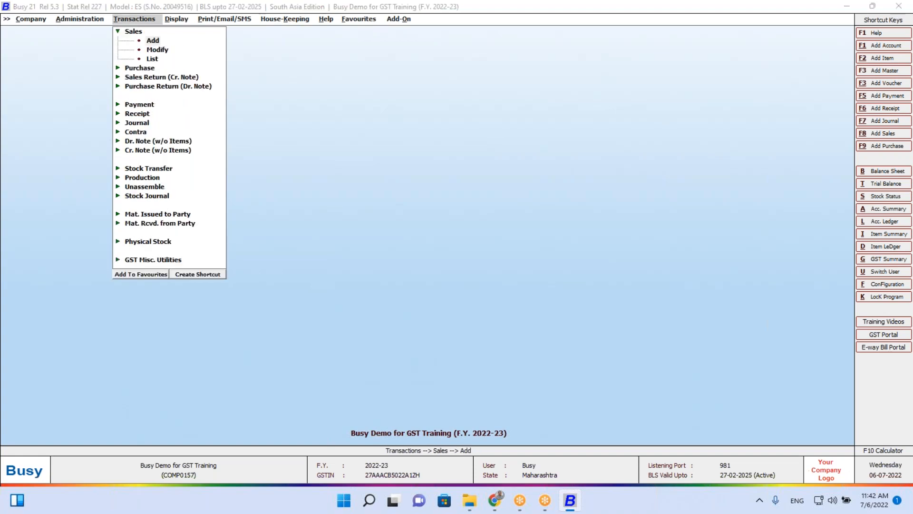
{"action": "key", "text": "Return"}
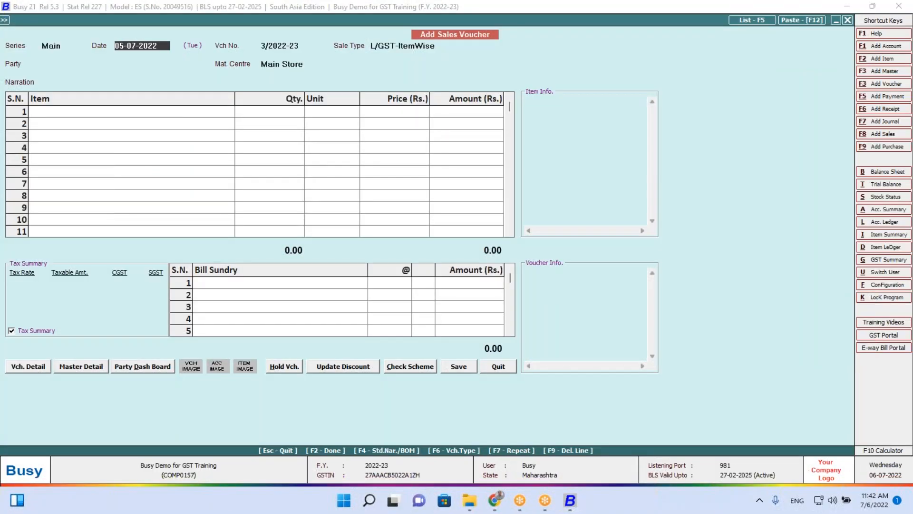
Choose Customer 2 as the party and enter 1 Notebook at 6,000.00
{"action": "key", "text": "Return"}
{"action": "key", "text": "Return"}
{"action": "key", "text": "Down"}
{"action": "key", "text": "Down"}
{"action": "key", "text": "Down"}
{"action": "key", "text": "Return"}
{"action": "key", "text": "Return"}
{"action": "key", "text": "Return"}
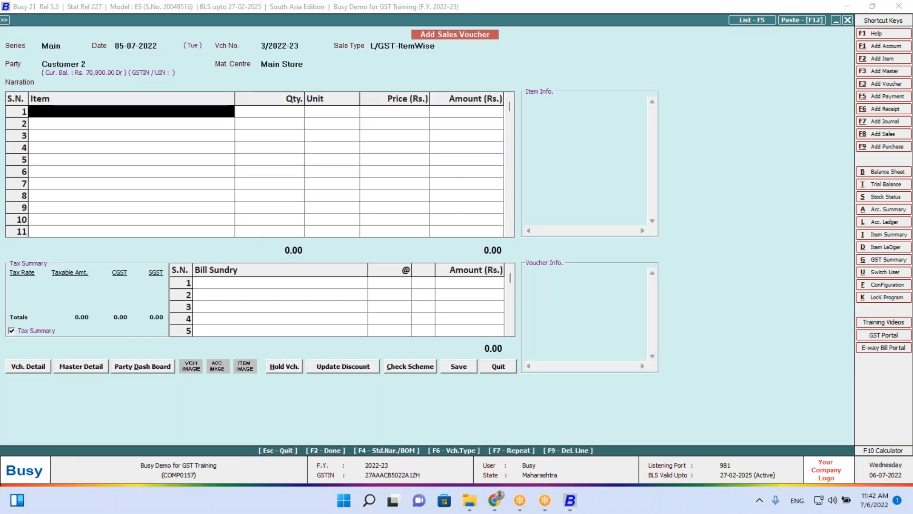
{"action": "key", "text": "Return"}
{"action": "key", "text": "Return"}
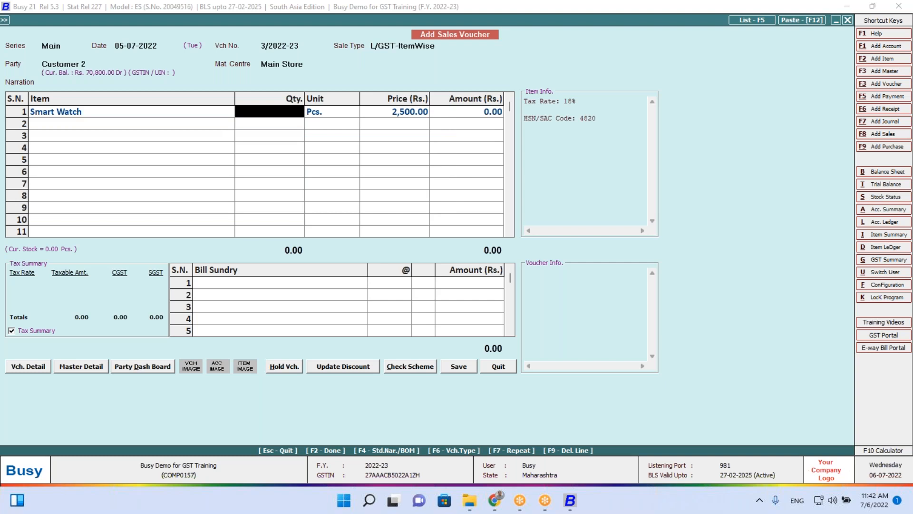
{"action": "key", "text": "Up"}
{"action": "key", "text": "Down"}
{"action": "key", "text": "Left"}
{"action": "key", "text": "space"}
{"action": "key", "text": "Return"}
{"action": "type", "text": "1"}
{"action": "key", "text": "Return"}
{"action": "key", "text": "Return"}
{"action": "key", "text": "Return"}
{"action": "key", "text": "Return"}
{"action": "key", "text": "Return"}
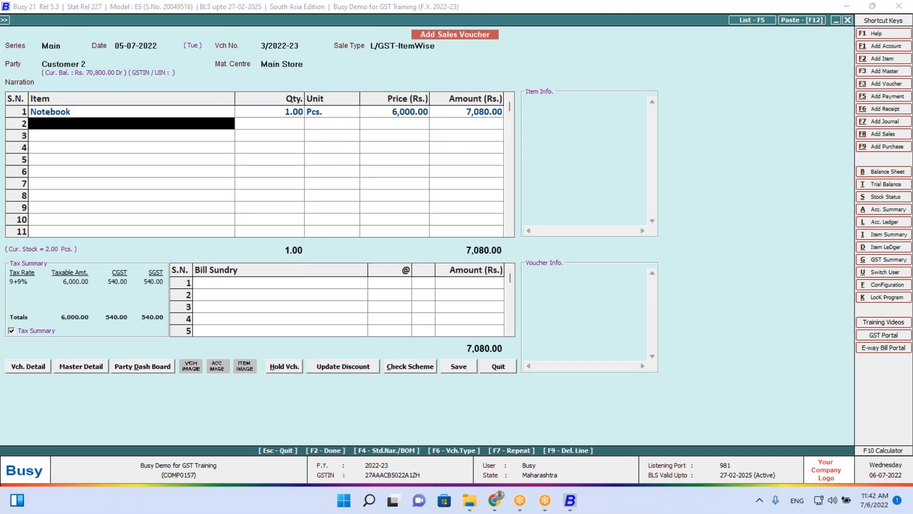
{"action": "key", "text": "Return"}
{"action": "key", "text": "Return"}
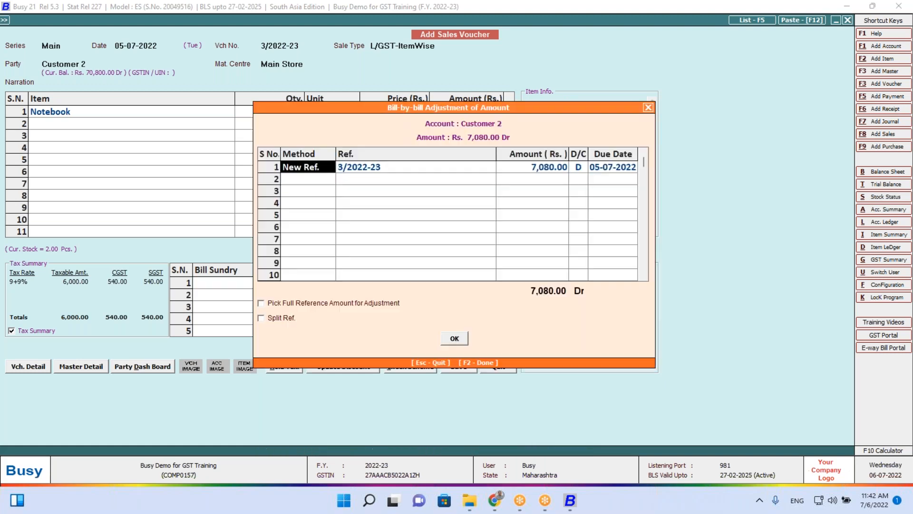
Accept the new bill reference and change the voucher date to 15-07-2022
{"action": "key", "text": "Escape"}
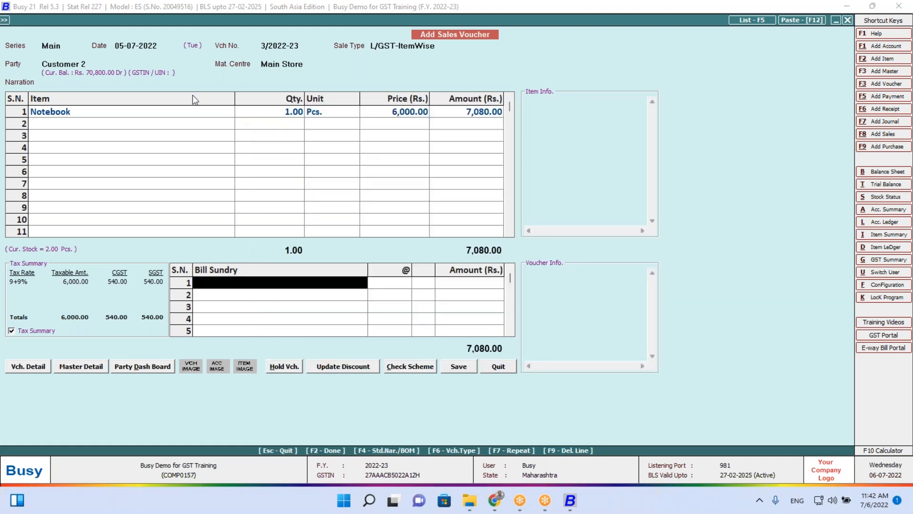
{"action": "left_click", "coordinate": [119, 46]}
{"action": "type", "text": "15"}
{"action": "key", "text": "Return"}
{"action": "key", "text": "Return"}
{"action": "key", "text": "Return"}
Save the 7,080.00 sales voucher without printing it
{"action": "key", "text": "Return"}
{"action": "key", "text": "Return"}
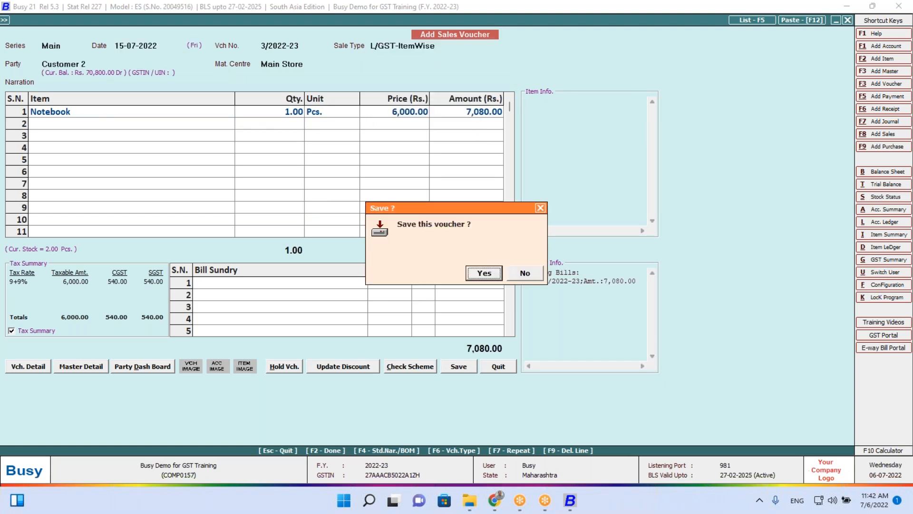
{"action": "key", "text": "Return"}
{"action": "key", "text": "n"}
{"action": "key", "text": "Escape"}
{"action": "key", "text": "Escape"}
{"action": "key", "text": "Right"}
{"action": "key", "text": "Return"}
{"action": "key", "text": "Return"}
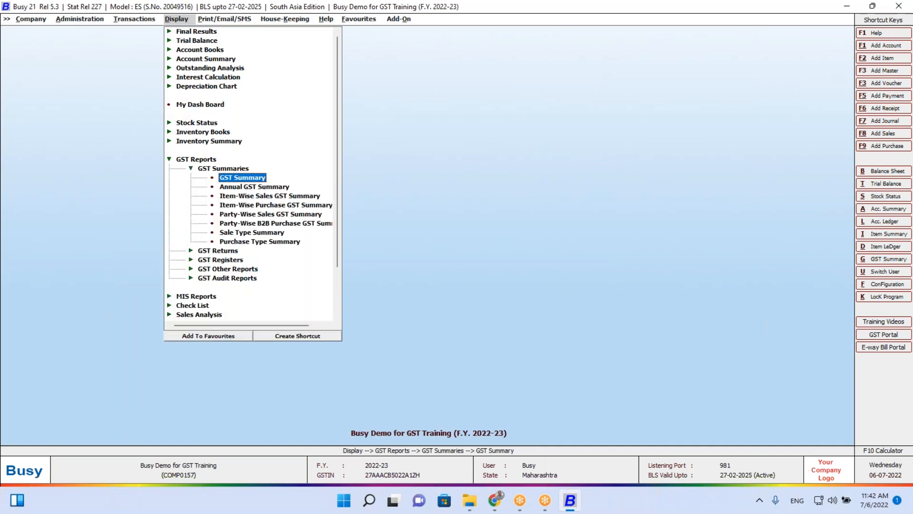
{"action": "key", "text": "Return"}
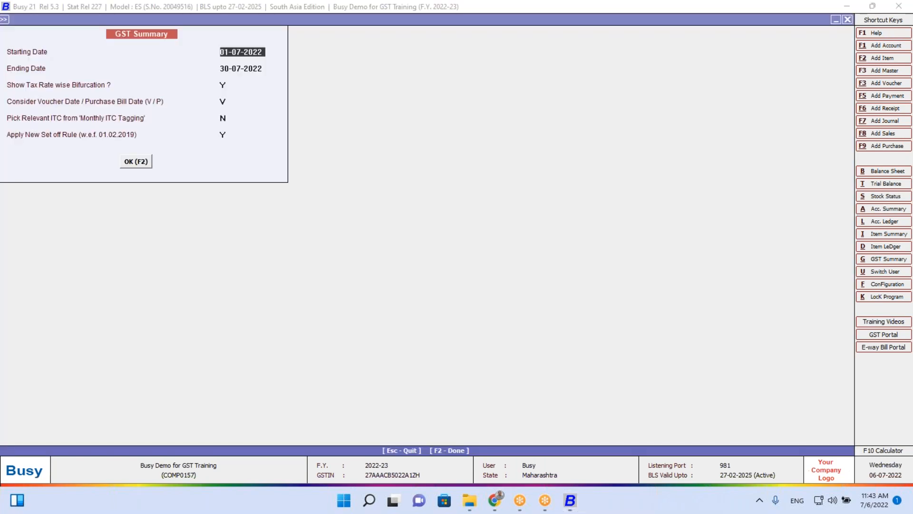
Generate the July GST Summary, now showing Output GST 91,000.00 and 3,780.00 payable
{"action": "key", "text": "F2"}
{"action": "key", "text": "Down"}
{"action": "key", "text": "Down"}
{"action": "key", "text": "Down"}
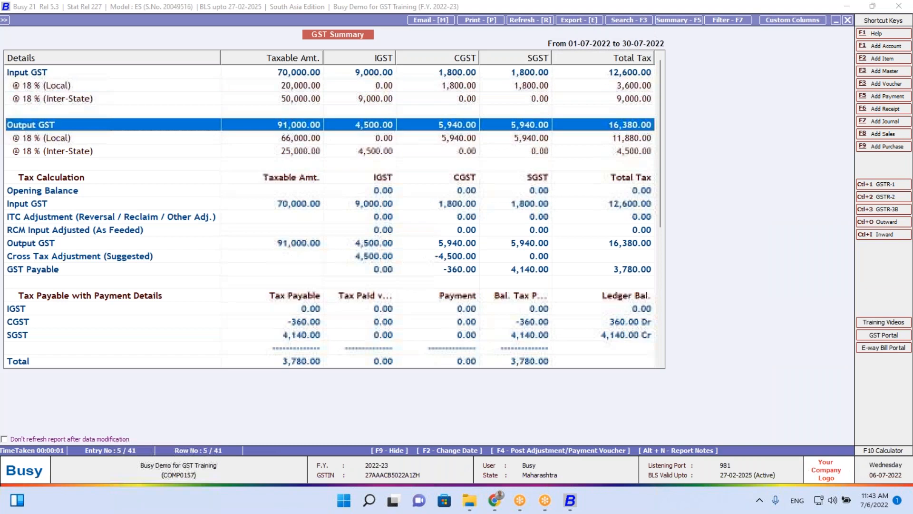
{"action": "key", "text": "Down"}
{"action": "key", "text": "Down"}
{"action": "key", "text": "Down"}
{"action": "key", "text": "Down"}
{"action": "key", "text": "Down"}
{"action": "key", "text": "Down"}
{"action": "key", "text": "Down"}
{"action": "key", "text": "Down"}
{"action": "key", "text": "Down"}
{"action": "key", "text": "Down"}
{"action": "key", "text": "Down"}
{"action": "key", "text": "Down"}
{"action": "key", "text": "Down"}
{"action": "key", "text": "Down"}
{"action": "key", "text": "Down"}
{"action": "key", "text": "Down"}
{"action": "key", "text": "Down"}
{"action": "key", "text": "Down"}
{"action": "key", "text": "Down"}
{"action": "key", "text": "Down"}
{"action": "key", "text": "Up"}
{"action": "key", "text": "Up"}
{"action": "key", "text": "Up"}
{"action": "key", "text": "Up"}
{"action": "key", "text": "Up"}
{"action": "key", "text": "Up"}
{"action": "key", "text": "Up"}
{"action": "key", "text": "Up"}
{"action": "key", "text": "Up"}
{"action": "key", "text": "Up"}
{"action": "key", "text": "Up"}
{"action": "key", "text": "Up"}
{"action": "key", "text": "Up"}
{"action": "key", "text": "Up"}
{"action": "key", "text": "Up"}
{"action": "key", "text": "Up"}
{"action": "key", "text": "Up"}
{"action": "key", "text": "Up"}
{"action": "key", "text": "Up"}
{"action": "key", "text": "Up"}
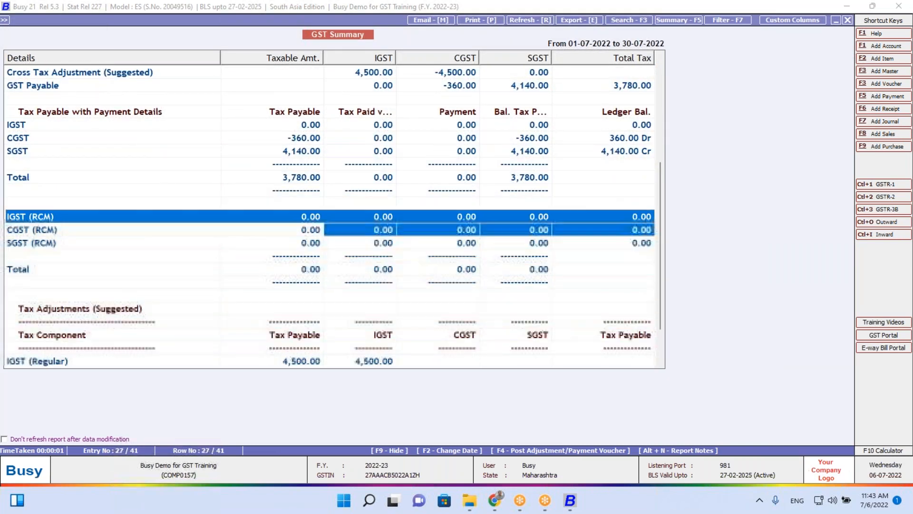
{"action": "key", "text": "Up"}
{"action": "key", "text": "Up"}
{"action": "key", "text": "Up"}
{"action": "key", "text": "Up"}
{"action": "key", "text": "Down"}
{"action": "key", "text": "Down"}
{"action": "key", "text": "Down"}
{"action": "key", "text": "Down"}
{"action": "key", "text": "Down"}
{"action": "key", "text": "Down"}
{"action": "key", "text": "Down"}
{"action": "key", "text": "Down"}
{"action": "key", "text": "Down"}
{"action": "key", "text": "Down"}
{"action": "key", "text": "Down"}
{"action": "key", "text": "Down"}
{"action": "key", "text": "Down"}
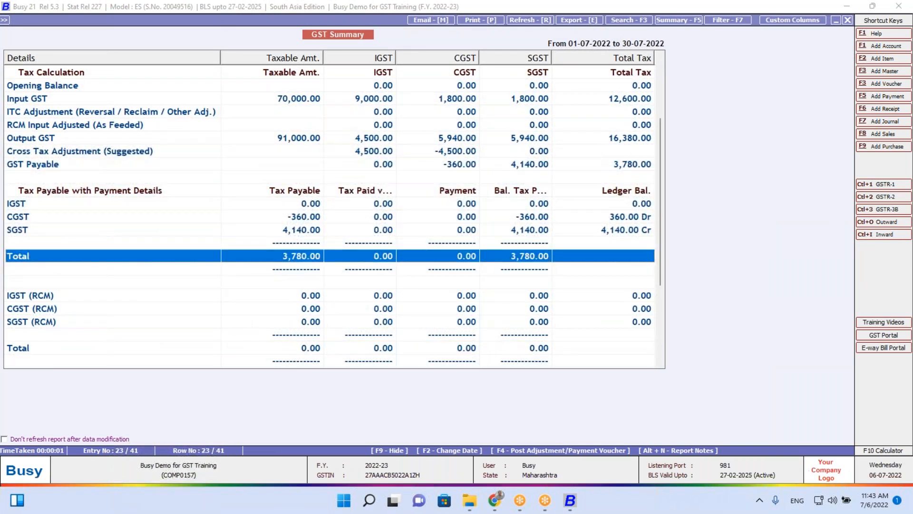
{"action": "key", "text": "Up"}
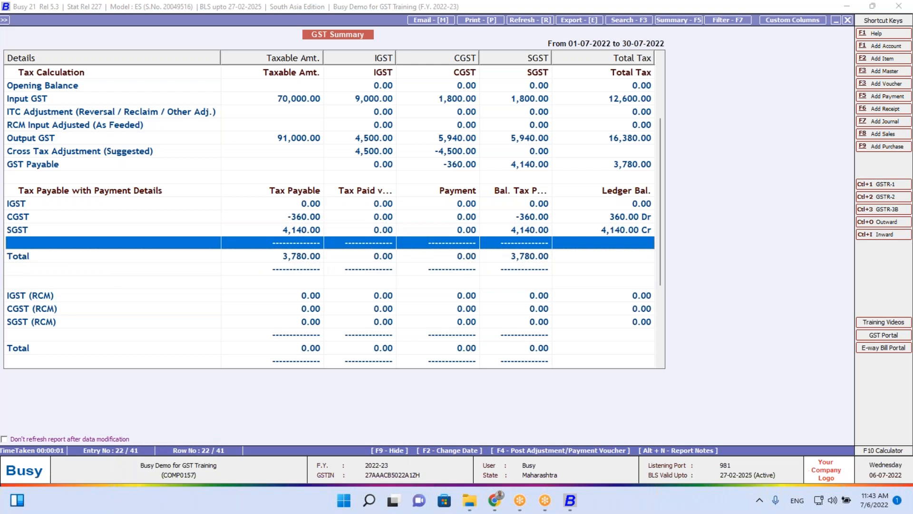
{"action": "key", "text": "Escape"}
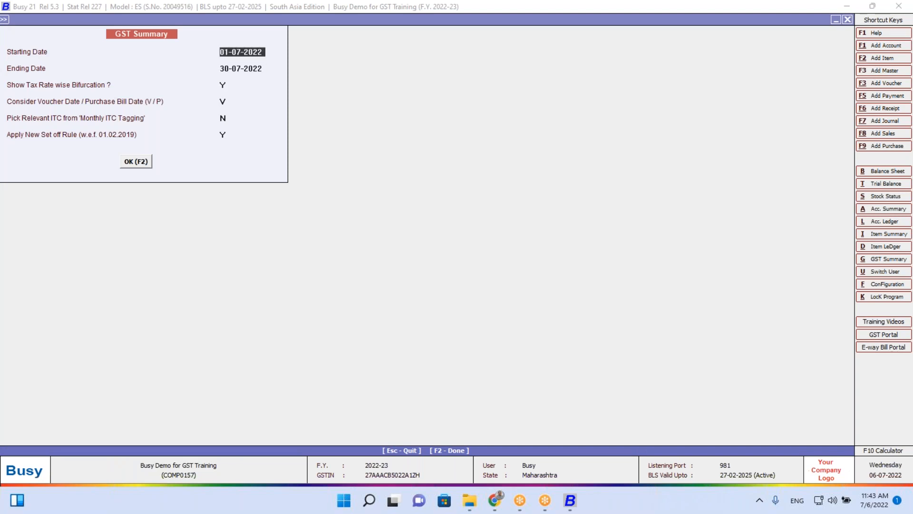
Regenerate the July report, review down to the total, and return to its options
{"action": "key", "text": "F2"}
{"action": "key", "text": "Down"}
{"action": "key", "text": "Down"}
{"action": "key", "text": "Down"}
{"action": "key", "text": "Down"}
{"action": "key", "text": "Down"}
{"action": "key", "text": "Down"}
{"action": "key", "text": "Down"}
{"action": "key", "text": "Down"}
{"action": "key", "text": "Down"}
{"action": "key", "text": "Down"}
{"action": "key", "text": "Down"}
{"action": "key", "text": "Down"}
{"action": "key", "text": "Down"}
{"action": "key", "text": "Down"}
{"action": "key", "text": "Down"}
{"action": "key", "text": "Down"}
{"action": "key", "text": "Down"}
{"action": "key", "text": "Down"}
{"action": "key", "text": "Down"}
{"action": "key", "text": "Down"}
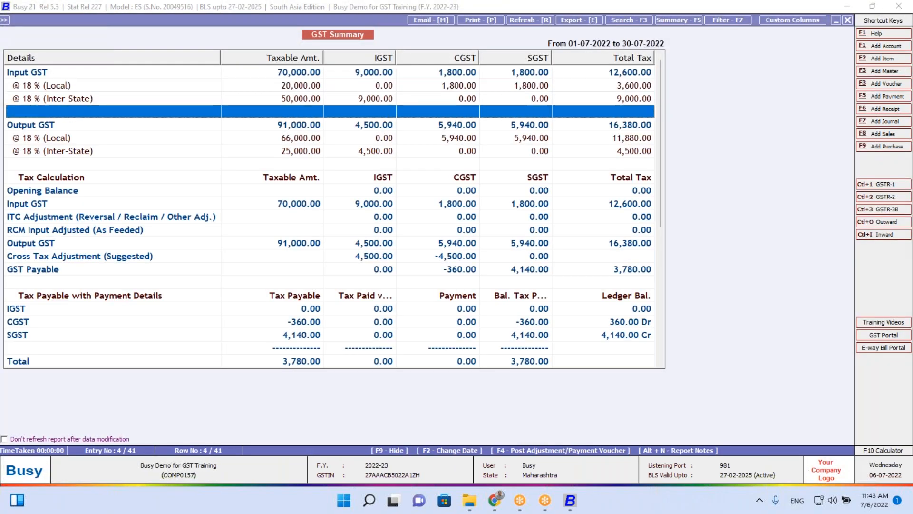
{"action": "key", "text": "Escape"}
{"action": "key", "text": "Return"}
{"action": "key", "text": "Return"}
{"action": "key", "text": "Return"}
{"action": "key", "text": "Return"}
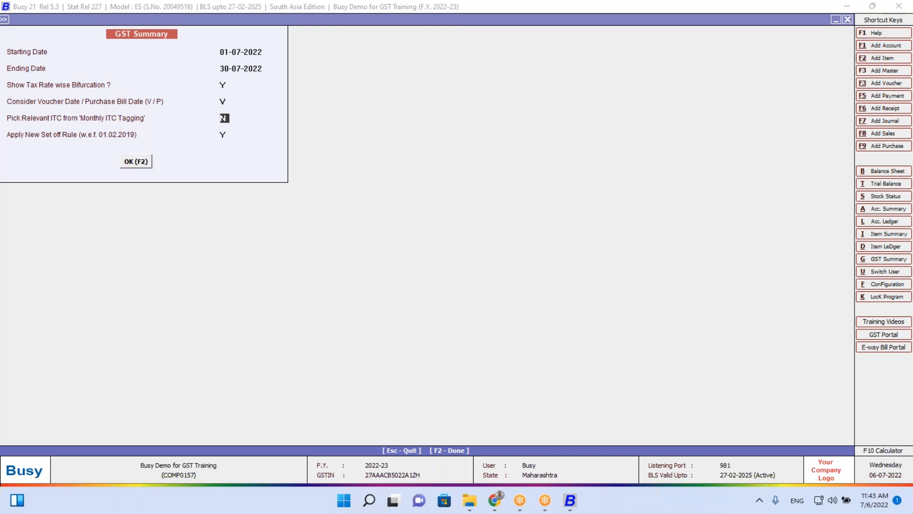
Set 'Pick Relevant ITC from Monthly ITC Tagging' to Y and retry the report
{"action": "type", "text": "Y"}
{"action": "key", "text": "Return"}
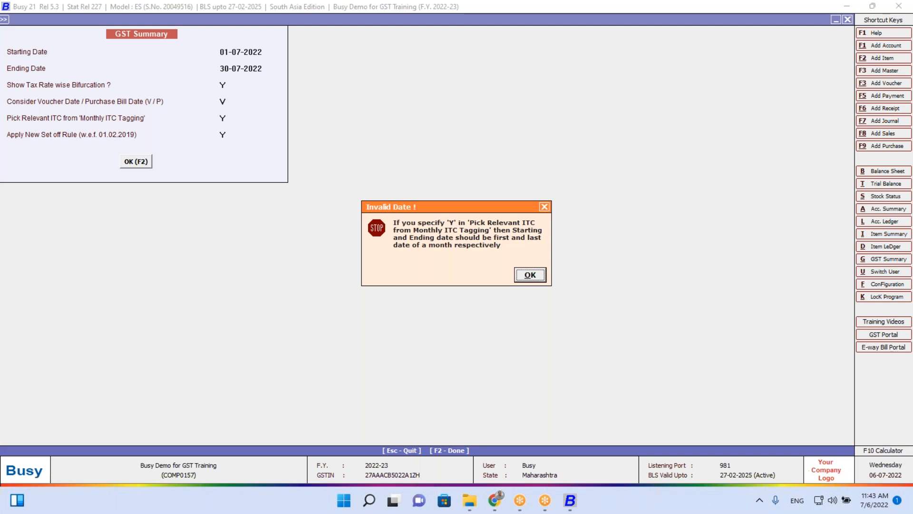
{"action": "key", "text": "Return"}
{"action": "key", "text": "Return"}
{"action": "key", "text": "Return"}
{"action": "key", "text": "Return"}
{"action": "key", "text": "Return"}
{"action": "key", "text": "Return"}
{"action": "key", "text": "Return"}
{"action": "key", "text": "Return"}
{"action": "key", "text": "Return"}
Change the dates to 01-04-2022 and 30-08-2022, dismiss the Invalid Date warning, and close the options
{"action": "type", "text": "1-4"}
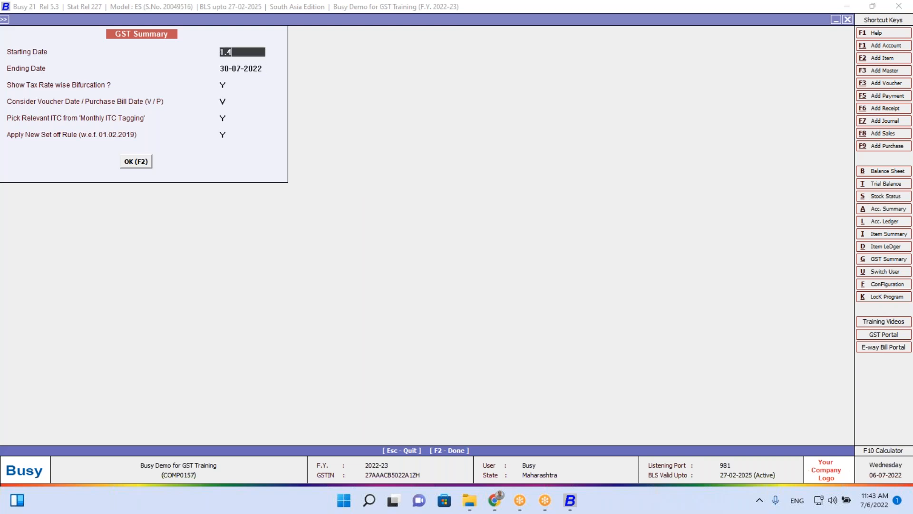
{"action": "key", "text": "Return"}
{"action": "key", "text": "Return"}
{"action": "key", "text": "Return"}
{"action": "key", "text": "Return"}
{"action": "key", "text": "Return"}
{"action": "key", "text": "Return"}
{"action": "key", "text": "Return"}
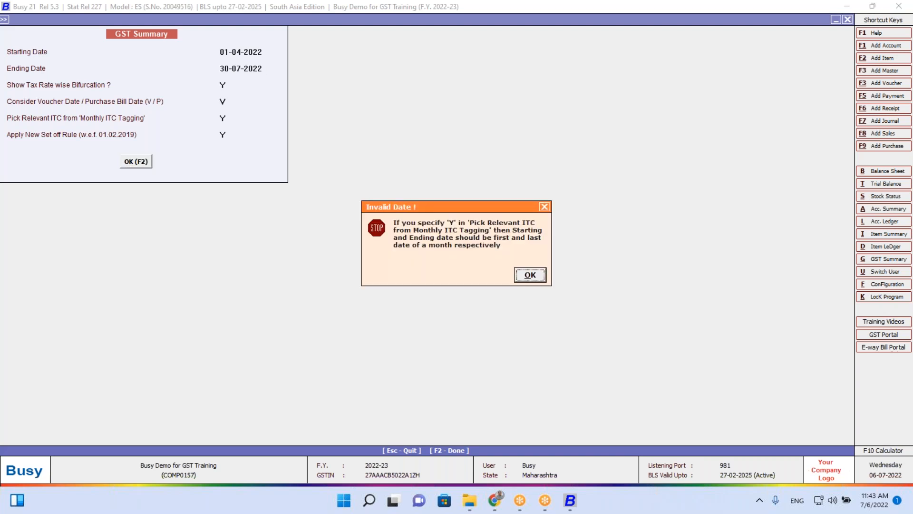
{"action": "key", "text": "Return"}
{"action": "key", "text": "Return"}
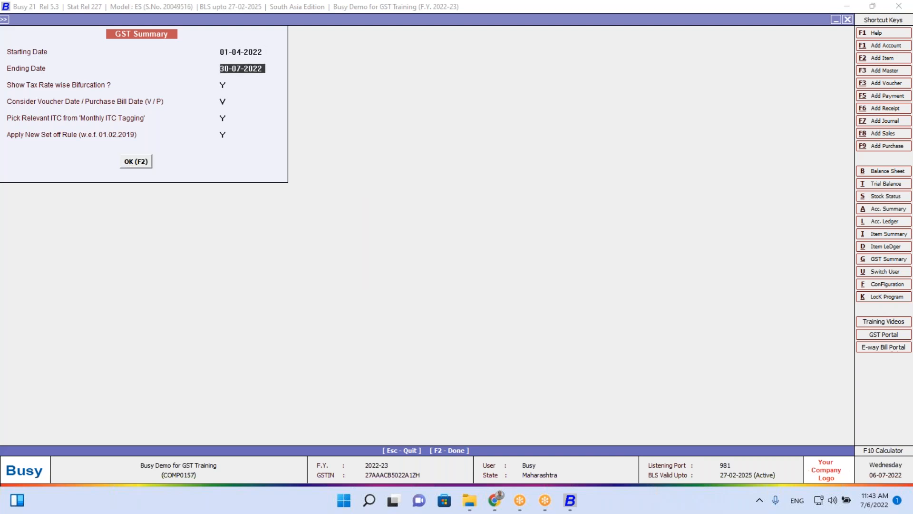
{"action": "type", "text": "30 8"}
{"action": "key", "text": "Return"}
{"action": "key", "text": "Return"}
{"action": "key", "text": "Return"}
{"action": "key", "text": "Return"}
{"action": "key", "text": "Return"}
{"action": "key", "text": "Return"}
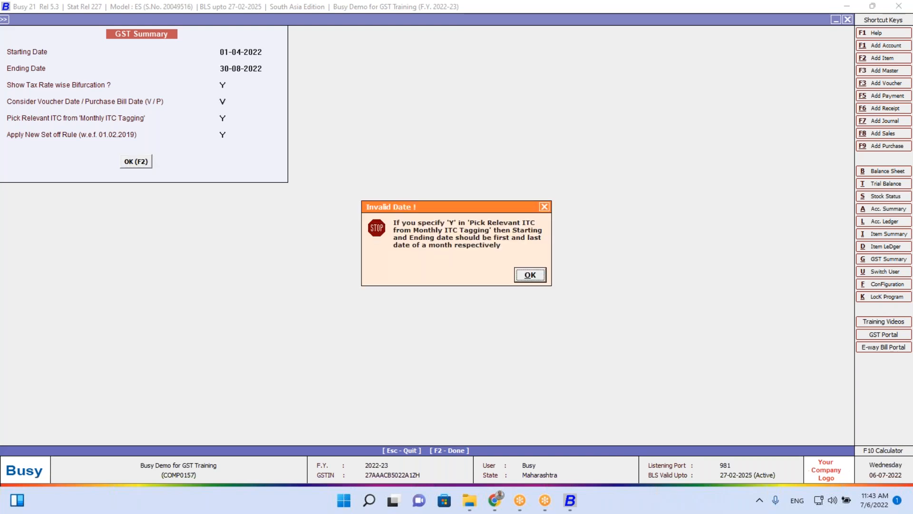
{"action": "key", "text": "Escape"}
{"action": "key", "text": "Escape"}
{"action": "key", "text": "Escape"}
{"action": "key", "text": "Escape"}
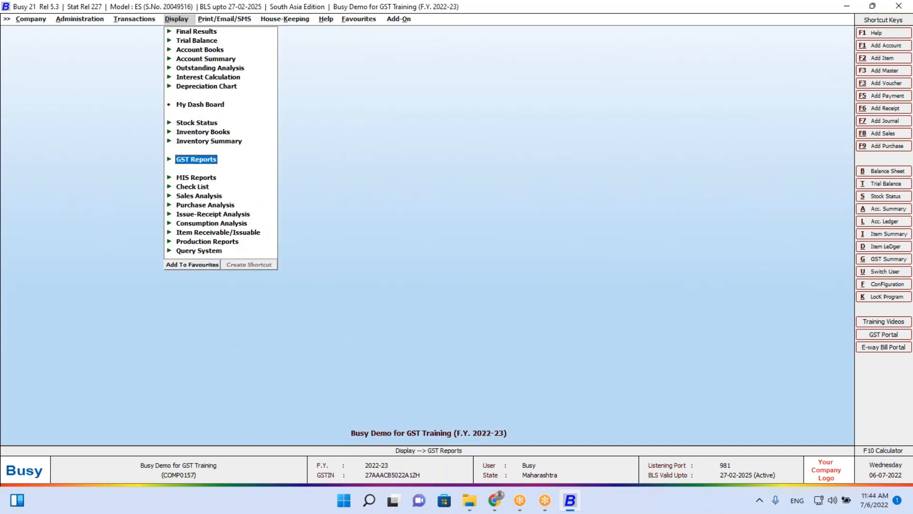
Open the GST Summary options and set Pick Relevant ITC to N for July
{"action": "key", "text": "Return"}
{"action": "key", "text": "Return"}
{"action": "key", "text": "Down"}
{"action": "key", "text": "Return"}
{"action": "key", "text": "Return"}
{"action": "key", "text": "Return"}
{"action": "key", "text": "Return"}
{"action": "key", "text": "Return"}
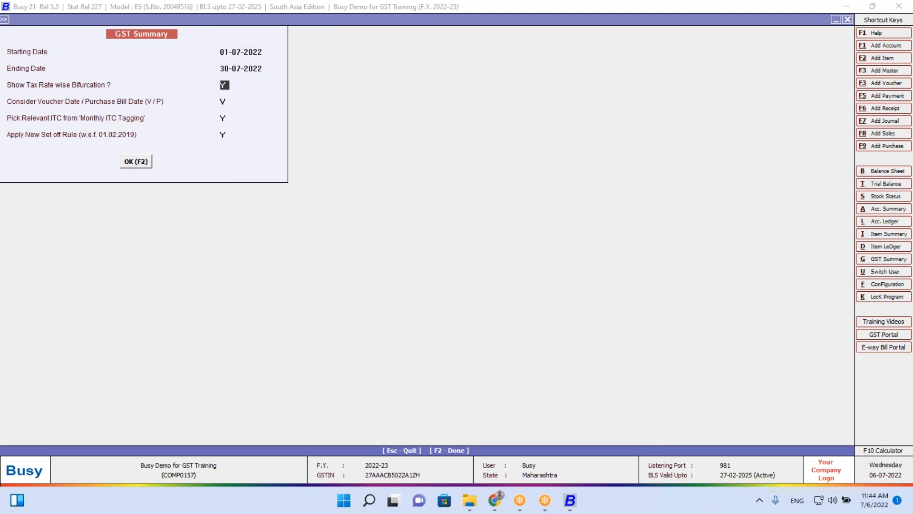
{"action": "key", "text": "Return"}
{"action": "key", "text": "Up"}
{"action": "type", "text": "N"}
{"action": "key", "text": "Return"}
{"action": "key", "text": "Return"}
Review the July report's 3,780 tax payable, then close it
{"action": "key", "text": "Down"}
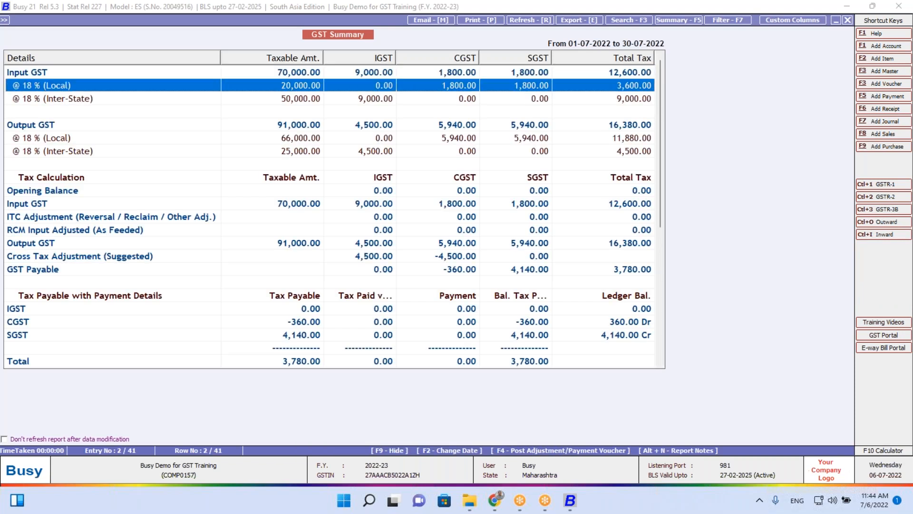
{"action": "key", "text": "Down"}
{"action": "key", "text": "Down"}
{"action": "key", "text": "Down"}
{"action": "key", "text": "Down"}
{"action": "key", "text": "Down"}
{"action": "key", "text": "Down"}
{"action": "key", "text": "Down"}
{"action": "key", "text": "Down"}
{"action": "key", "text": "Down"}
{"action": "key", "text": "Down"}
{"action": "key", "text": "Down"}
{"action": "key", "text": "Down"}
{"action": "key", "text": "Down"}
{"action": "key", "text": "Down"}
{"action": "key", "text": "Down"}
{"action": "key", "text": "Down"}
{"action": "key", "text": "Down"}
{"action": "key", "text": "Down"}
{"action": "key", "text": "Down"}
{"action": "key", "text": "Down"}
{"action": "key", "text": "Up"}
{"action": "key", "text": "Up"}
{"action": "key", "text": "Up"}
{"action": "key", "text": "Up"}
{"action": "key", "text": "Up"}
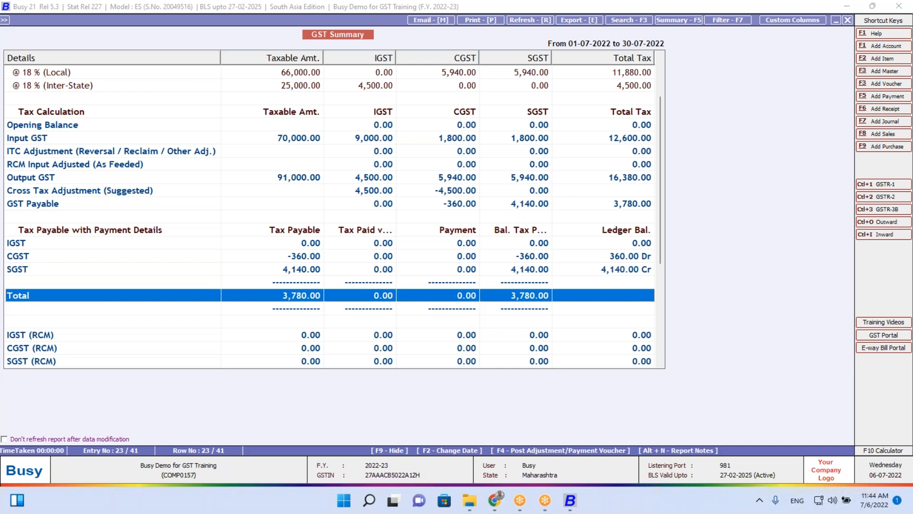
{"action": "key", "text": "Escape"}
{"action": "key", "text": "Escape"}
{"action": "key", "text": "Left"}
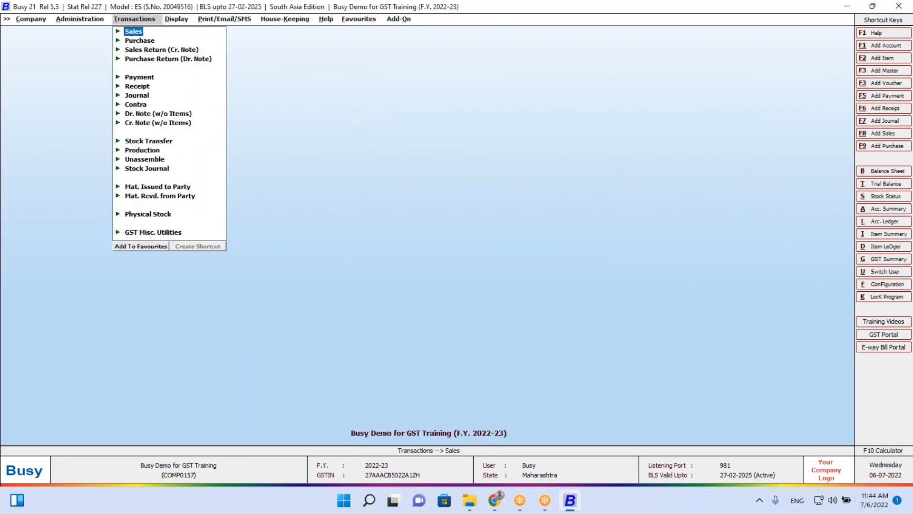
{"action": "key", "text": "Down"}
{"action": "key", "text": "Down"}
{"action": "key", "text": "Down"}
{"action": "key", "text": "Down"}
{"action": "key", "text": "Down"}
{"action": "key", "text": "Down"}
{"action": "key", "text": "Down"}
{"action": "key", "text": "Down"}
{"action": "key", "text": "Down"}
{"action": "key", "text": "Down"}
{"action": "key", "text": "Down"}
{"action": "key", "text": "Down"}
{"action": "key", "text": "Down"}
{"action": "key", "text": "Down"}
{"action": "key", "text": "Down"}
{"action": "key", "text": "Down"}
{"action": "key", "text": "Down"}
{"action": "key", "text": "Down"}
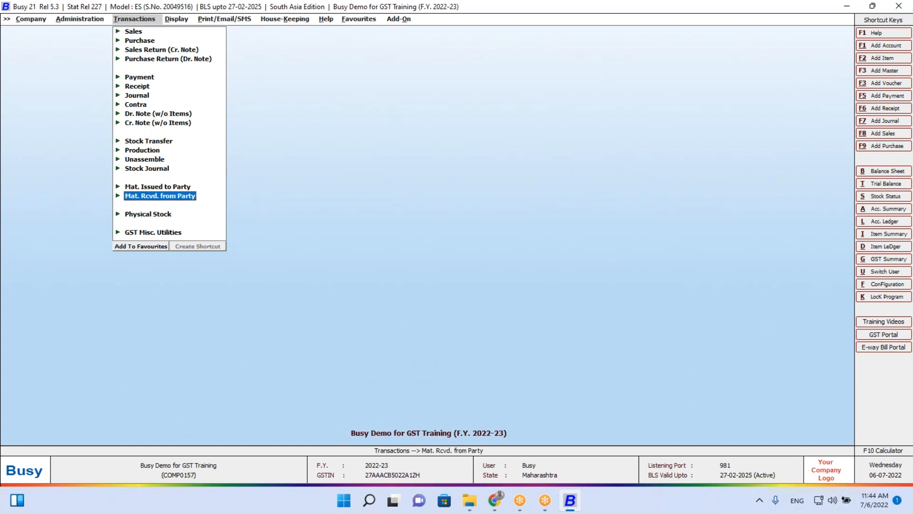
{"action": "key", "text": "Up"}
{"action": "key", "text": "Return"}
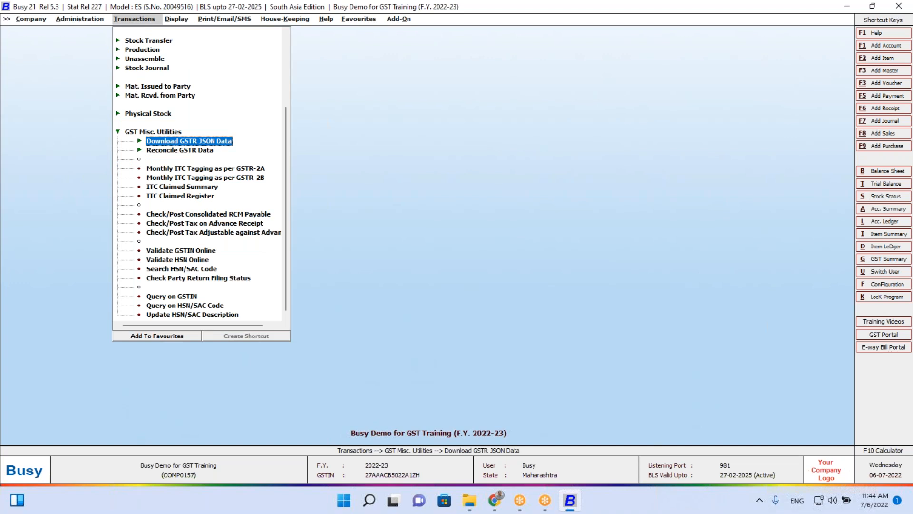
{"action": "key", "text": "Down"}
{"action": "key", "text": "Down"}
{"action": "key", "text": "Down"}
{"action": "key", "text": "Down"}
{"action": "key", "text": "Down"}
{"action": "key", "text": "Down"}
{"action": "key", "text": "Down"}
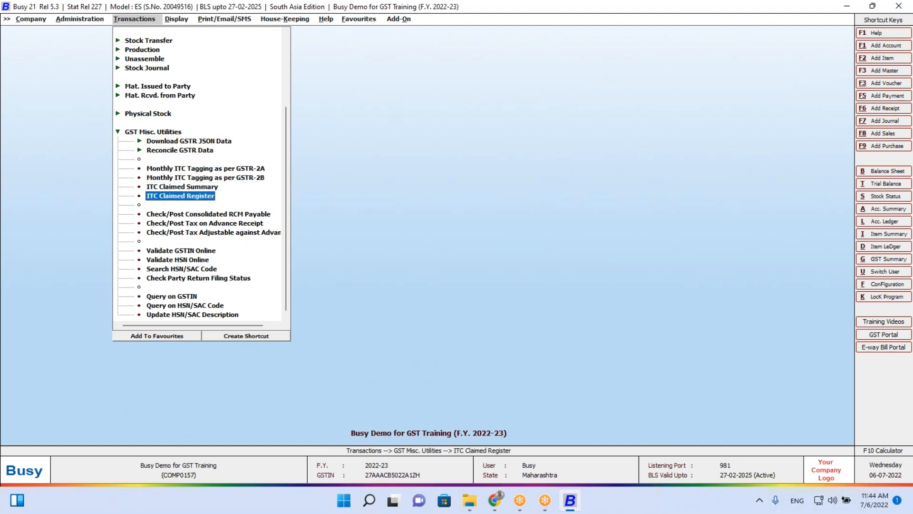
{"action": "key", "text": "Up"}
{"action": "key", "text": "Up"}
{"action": "key", "text": "Up"}
{"action": "key", "text": "Up"}
{"action": "key", "text": "Down"}
{"action": "key", "text": "Up"}
{"action": "key", "text": "Up"}
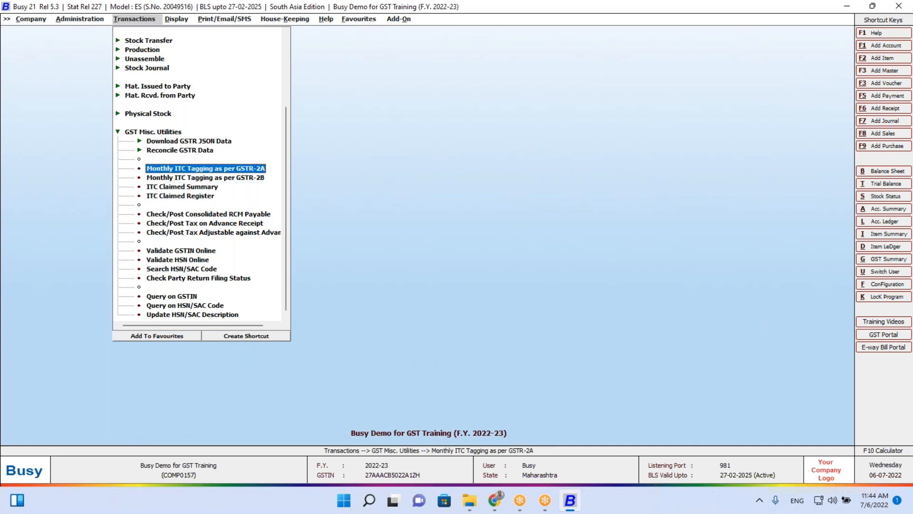
{"action": "key", "text": "Down"}
{"action": "key", "text": "Up"}
{"action": "key", "text": "Down"}
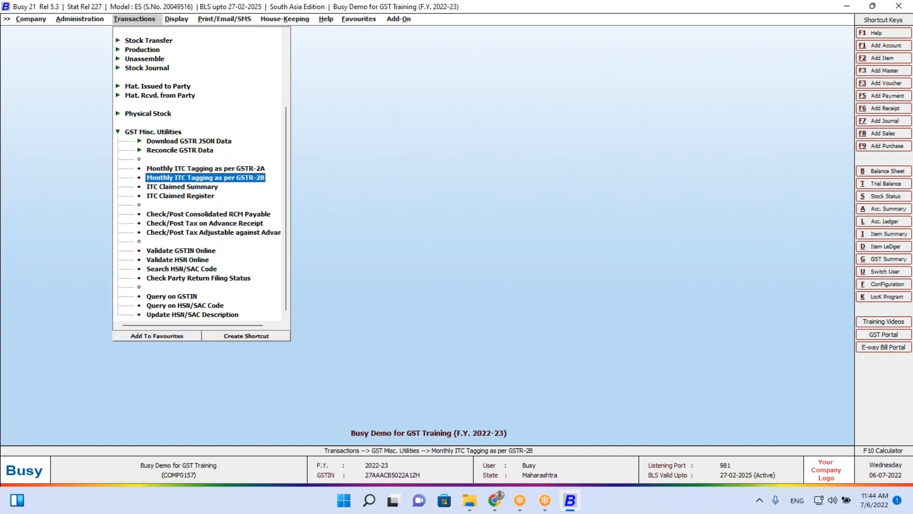
{"action": "key", "text": "Return"}
{"action": "key", "text": "Return"}
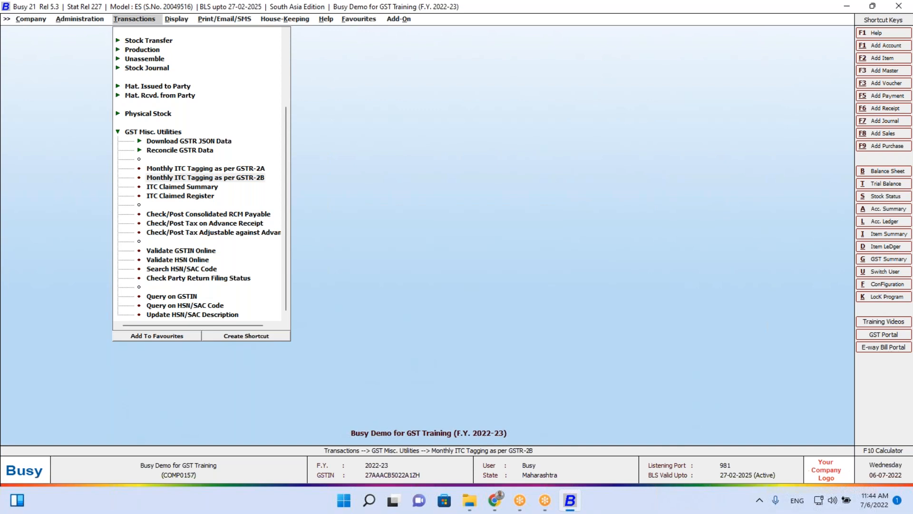
{"action": "key", "text": "Return"}
{"action": "key", "text": "Return"}
{"action": "key", "text": "Return"}
{"action": "key", "text": "Return"}
{"action": "key", "text": "Return"}
{"action": "key", "text": "Return"}
{"action": "key", "text": "Return"}
{"action": "key", "text": "Return"}
{"action": "key", "text": "Return"}
{"action": "key", "text": "Return"}
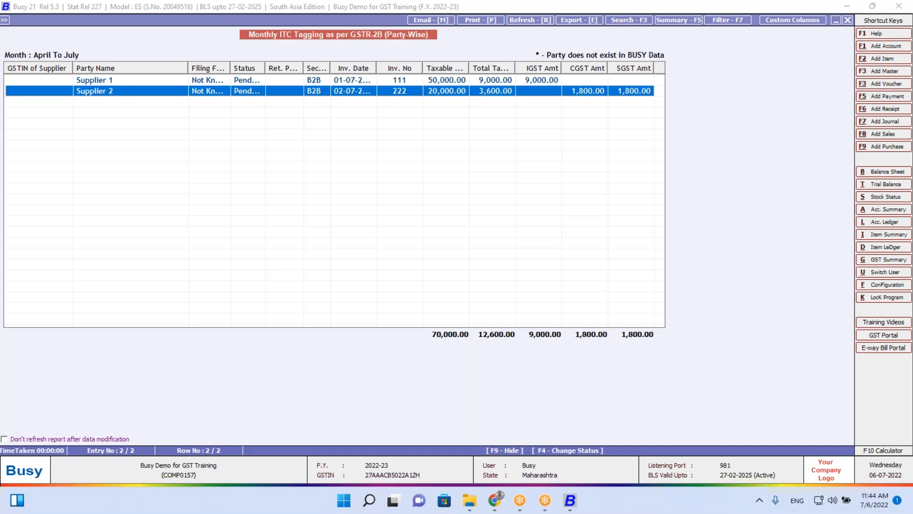
{"action": "key", "text": "Return"}
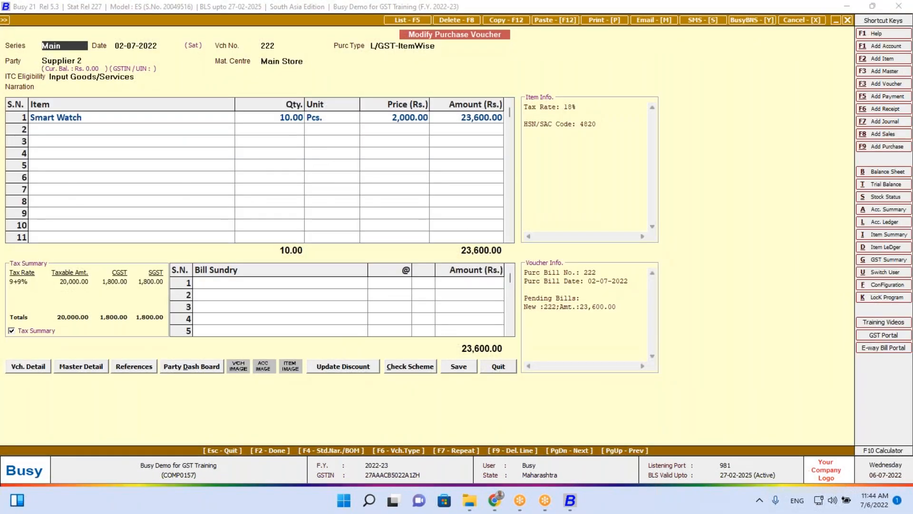
{"action": "key", "text": "Escape"}
{"action": "key", "text": "Escape"}
{"action": "key", "text": "Escape"}
{"action": "key", "text": "Escape"}
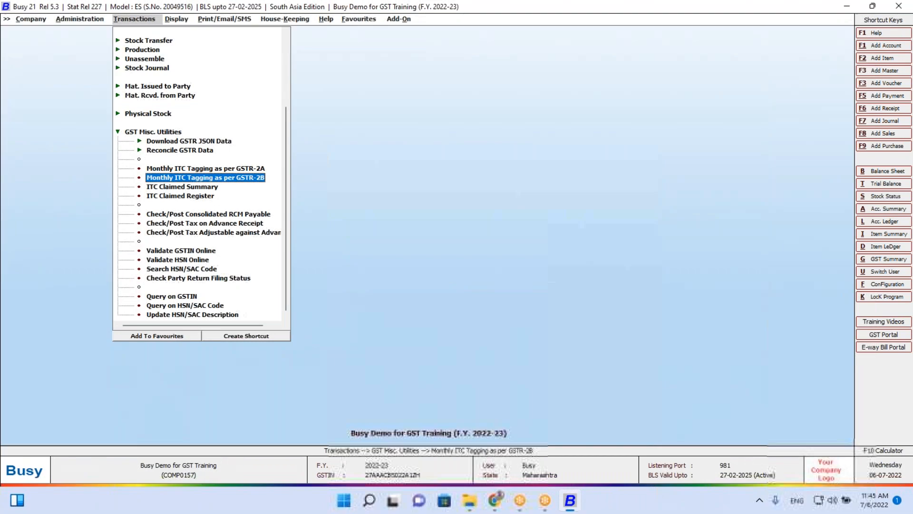
{"action": "key", "text": "Return"}
{"action": "key", "text": "Down"}
{"action": "key", "text": "Down"}
{"action": "key", "text": "Down"}
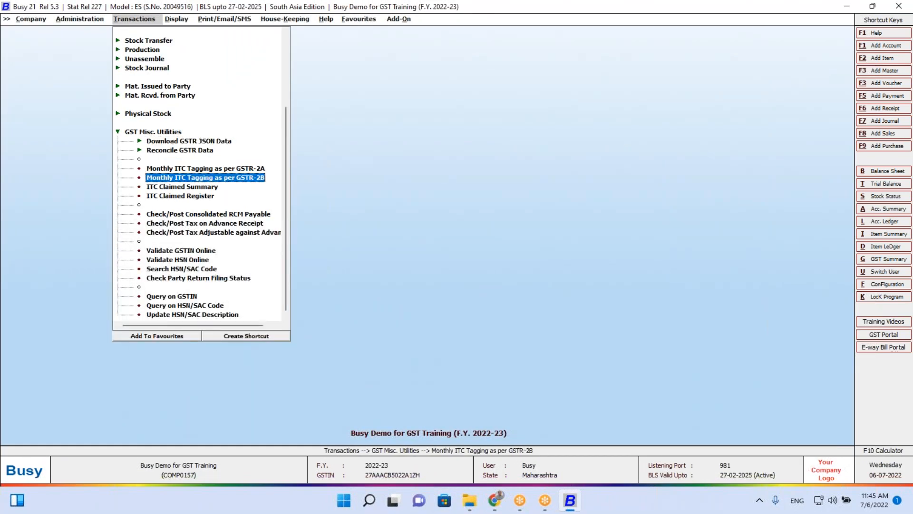
{"action": "key", "text": "Return"}
{"action": "key", "text": "Right"}
{"action": "key", "text": "Return"}
{"action": "key", "text": "Return"}
{"action": "key", "text": "Return"}
{"action": "key", "text": "Return"}
{"action": "key", "text": "Return"}
{"action": "key", "text": "Return"}
{"action": "key", "text": "Return"}
{"action": "key", "text": "Return"}
{"action": "key", "text": "Return"}
{"action": "key", "text": "Return"}
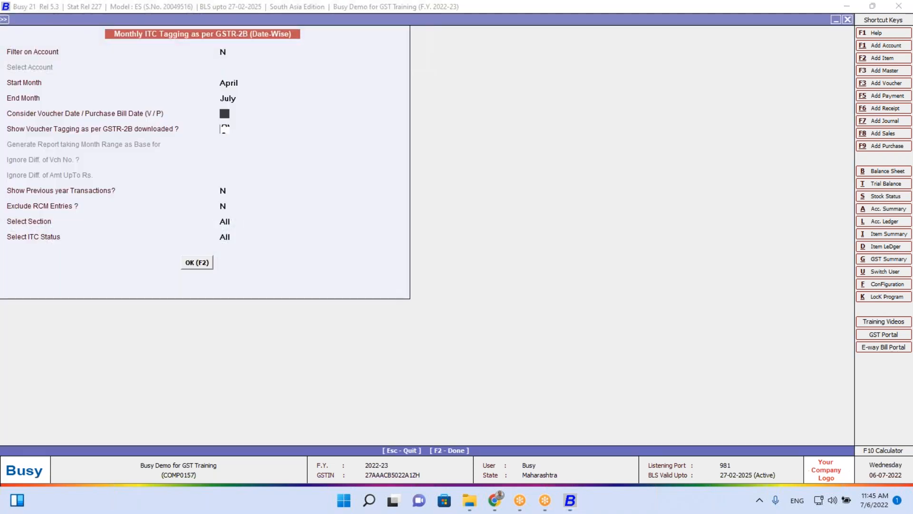
{"action": "key", "text": "Return"}
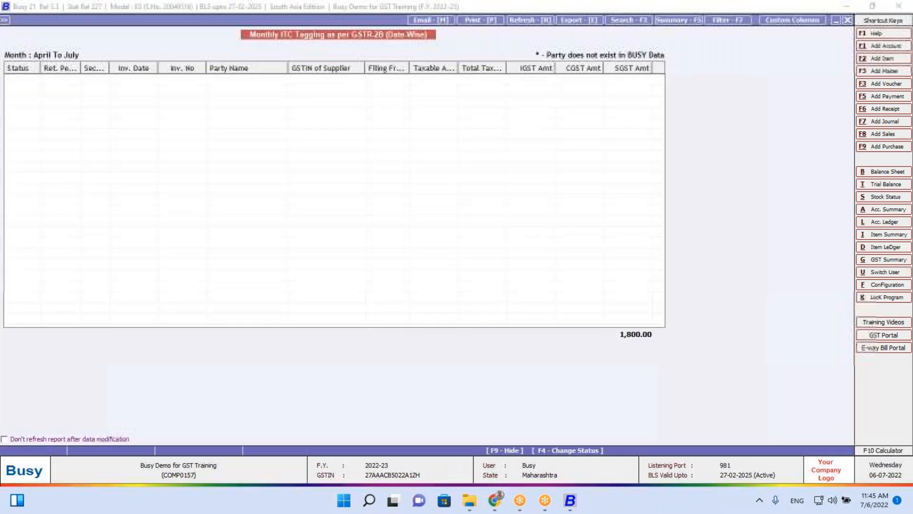
{"action": "key", "text": "Down"}
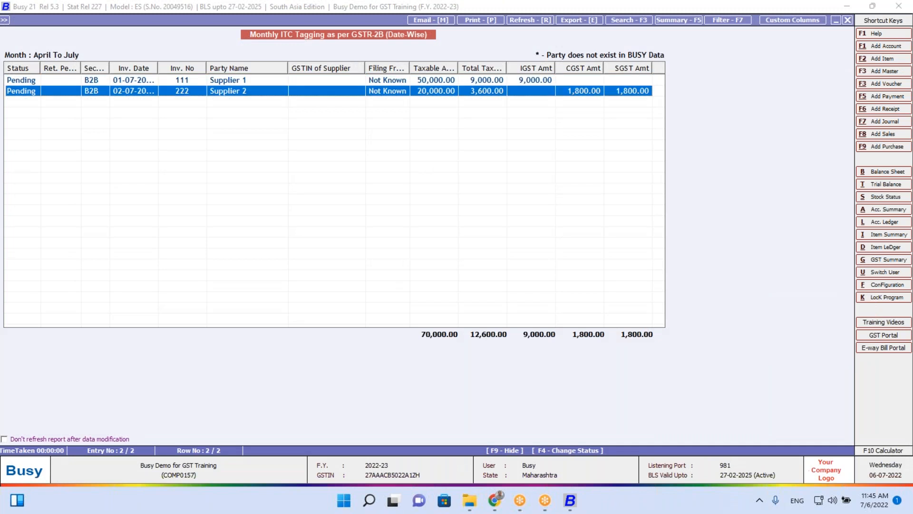
{"action": "key", "text": "Return"}
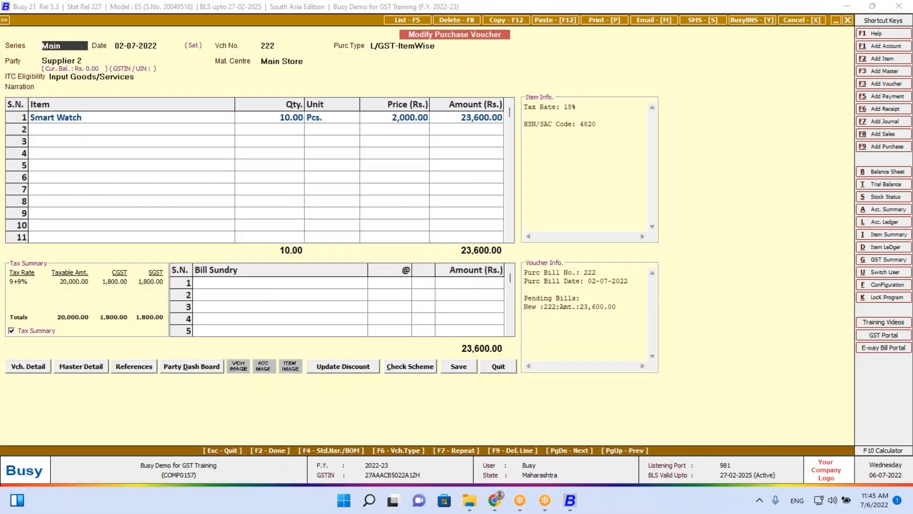
{"action": "key", "text": "Escape"}
{"action": "key", "text": "Escape"}
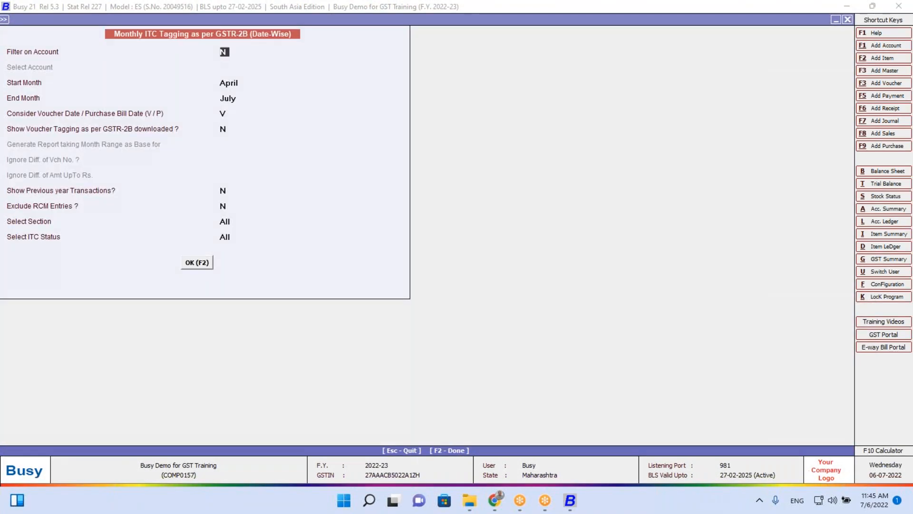
{"action": "key", "text": "Return"}
{"action": "key", "text": "Return"}
{"action": "key", "text": "Return"}
{"action": "key", "text": "Return"}
{"action": "key", "text": "Return"}
{"action": "key", "text": "Return"}
{"action": "key", "text": "Return"}
{"action": "key", "text": "Return"}
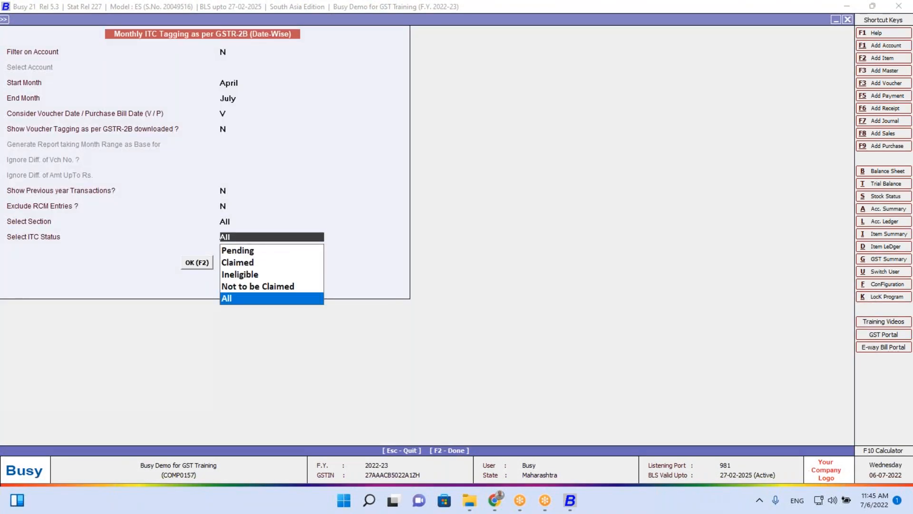
{"action": "key", "text": "Return"}
{"action": "key", "text": "Return"}
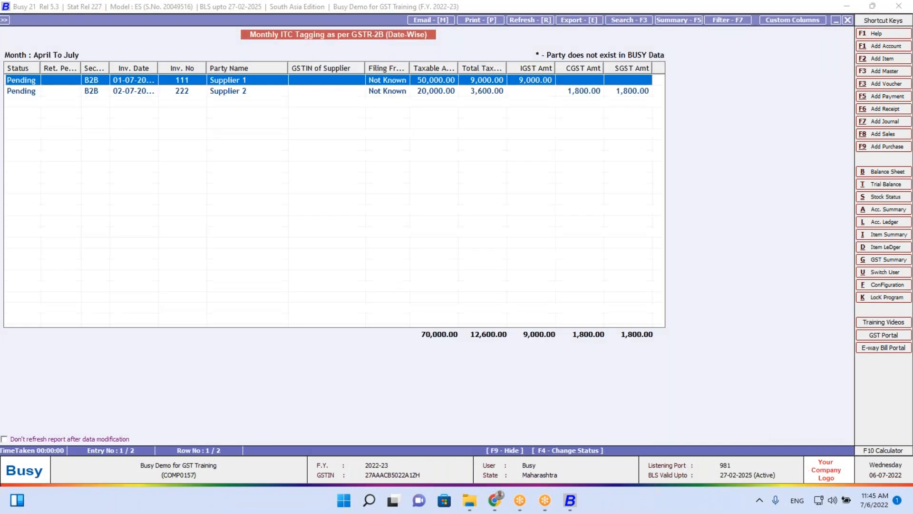
{"action": "key", "text": "Down"}
{"action": "key", "text": "Escape"}
{"action": "key", "text": "Up"}
Open an existing sales voucher for modification
{"action": "key", "text": "Right"}
{"action": "key", "text": "Left"}
{"action": "key", "text": "Up"}
{"action": "key", "text": "Up"}
{"action": "key", "text": "Up"}
{"action": "key", "text": "Up"}
{"action": "key", "text": "Up"}
{"action": "key", "text": "Up"}
{"action": "key", "text": "Up"}
{"action": "key", "text": "Up"}
{"action": "key", "text": "Up"}
{"action": "key", "text": "Up"}
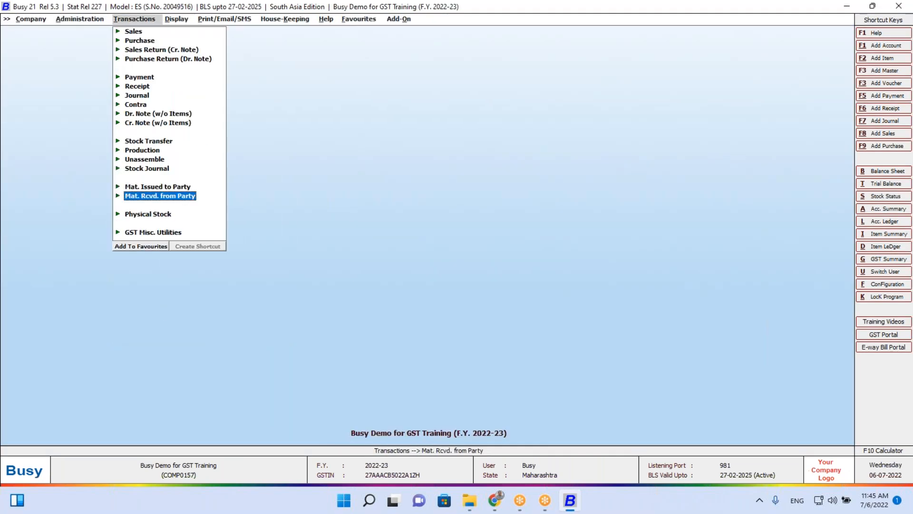
{"action": "key", "text": "Up"}
{"action": "key", "text": "Up"}
{"action": "key", "text": "Up"}
{"action": "key", "text": "Up"}
{"action": "key", "text": "Up"}
{"action": "key", "text": "Return"}
{"action": "key", "text": "Return"}
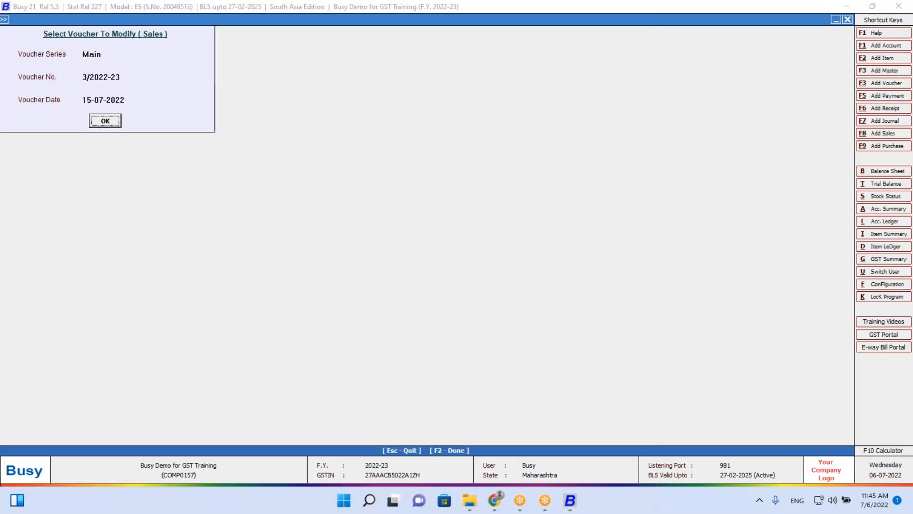
{"action": "key", "text": "Return"}
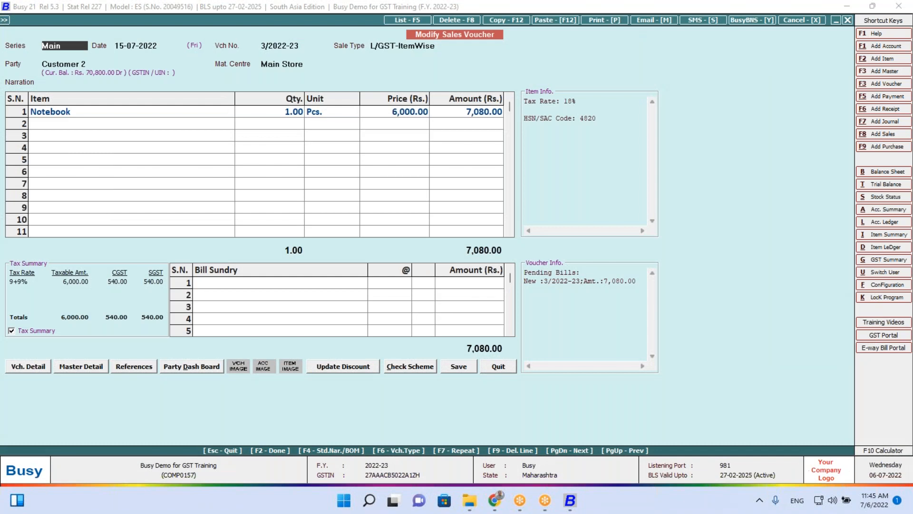
Convert the voucher to a purchase with Supplier 2 as the party
{"action": "key", "text": "F6"}
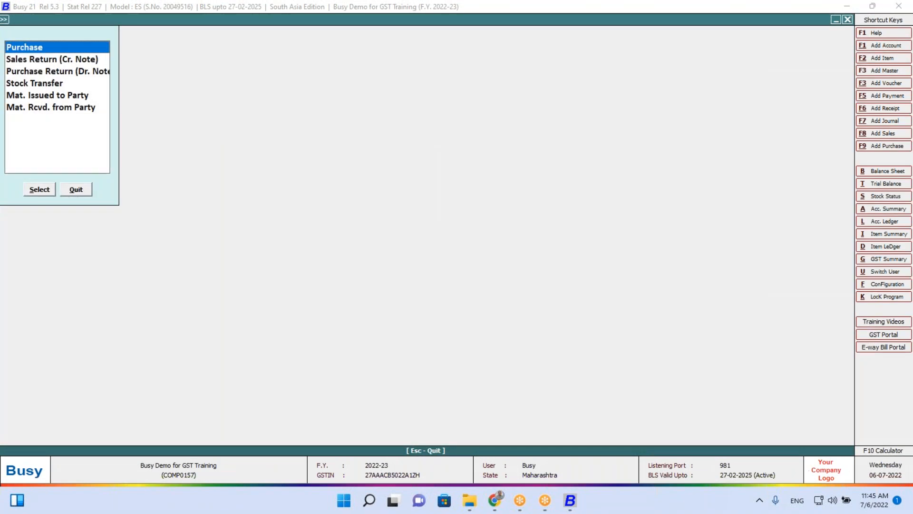
{"action": "key", "text": "Return"}
{"action": "key", "text": "Return"}
{"action": "key", "text": "Return"}
{"action": "key", "text": "Return"}
{"action": "key", "text": "Return"}
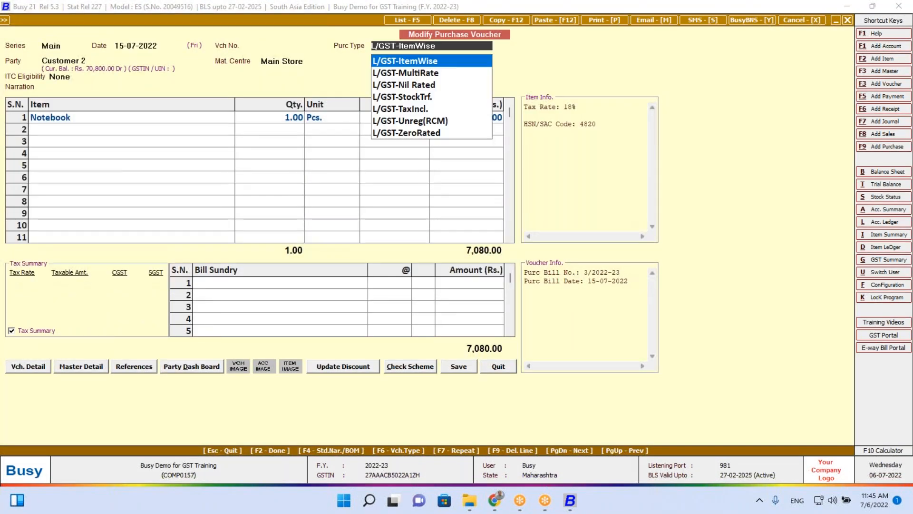
{"action": "type", "text": "s"}
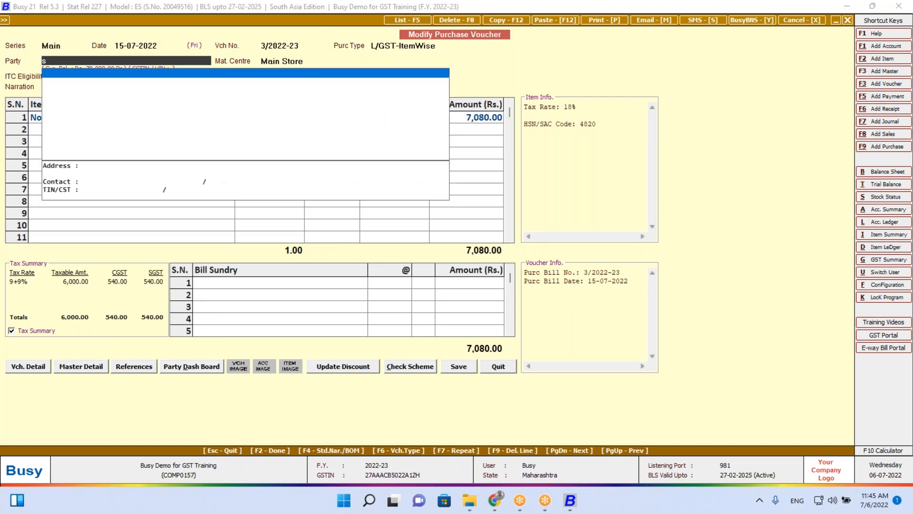
{"action": "type", "text": "u"}
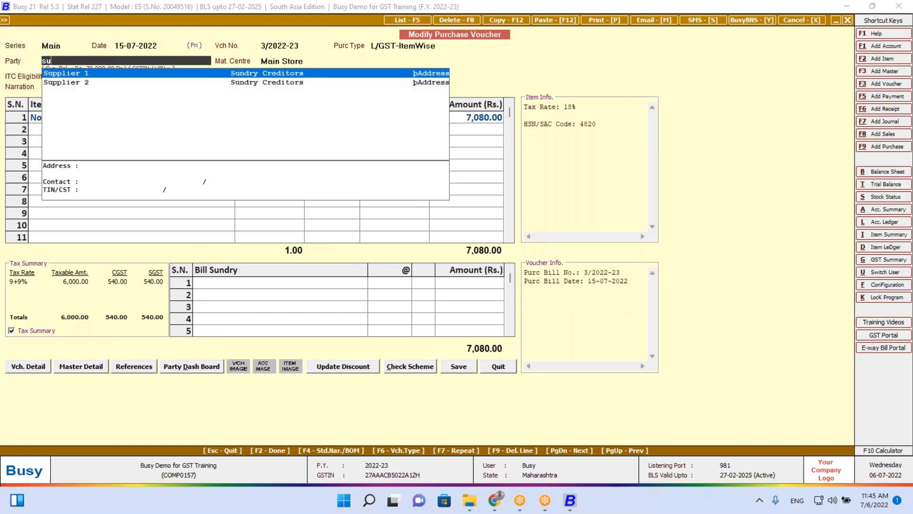
{"action": "key", "text": "Down"}
{"action": "key", "text": "Return"}
{"action": "key", "text": "Left"}
{"action": "key", "text": "Return"}
Set ITC eligibility to Input Goods/Services and the Notebook price to 5,000
{"action": "key", "text": "Return"}
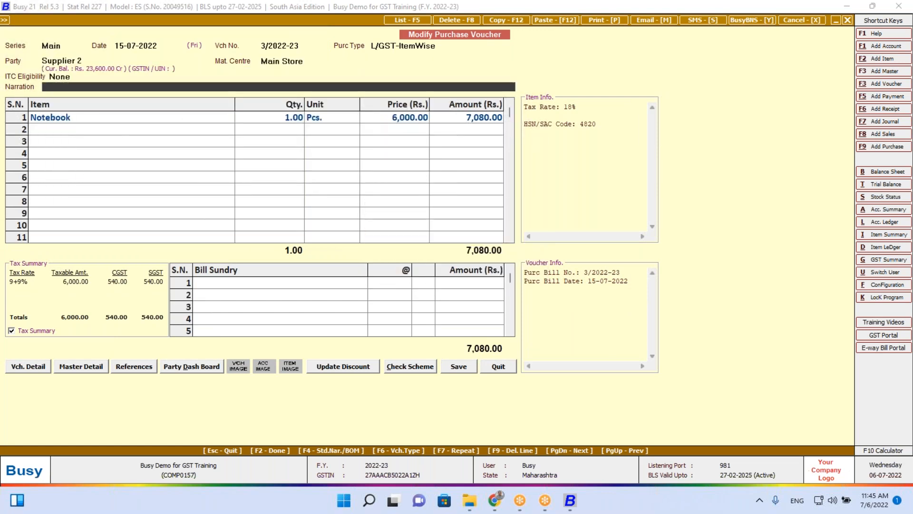
{"action": "key", "text": "Up"}
{"action": "key", "text": "Up"}
{"action": "key", "text": "Up"}
{"action": "key", "text": "Return"}
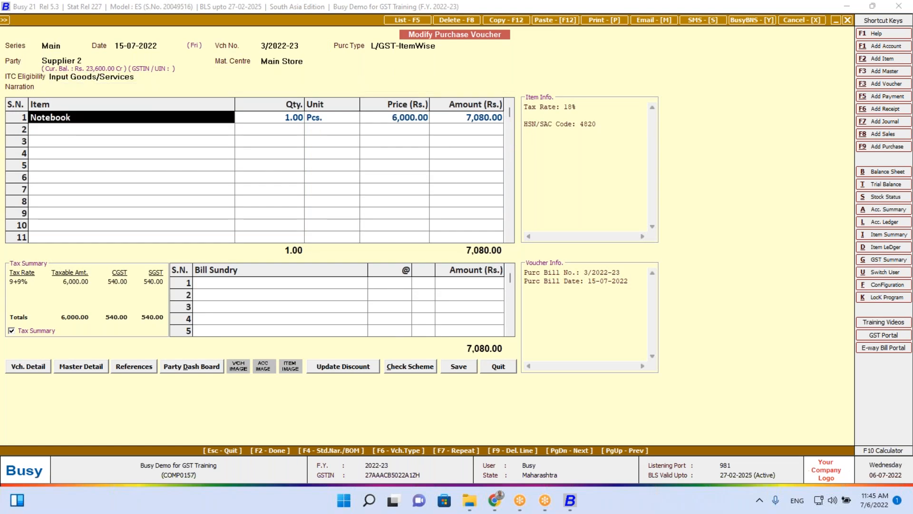
{"action": "key", "text": "Return"}
{"action": "key", "text": "Return"}
{"action": "key", "text": "Return"}
{"action": "type", "text": "5000"}
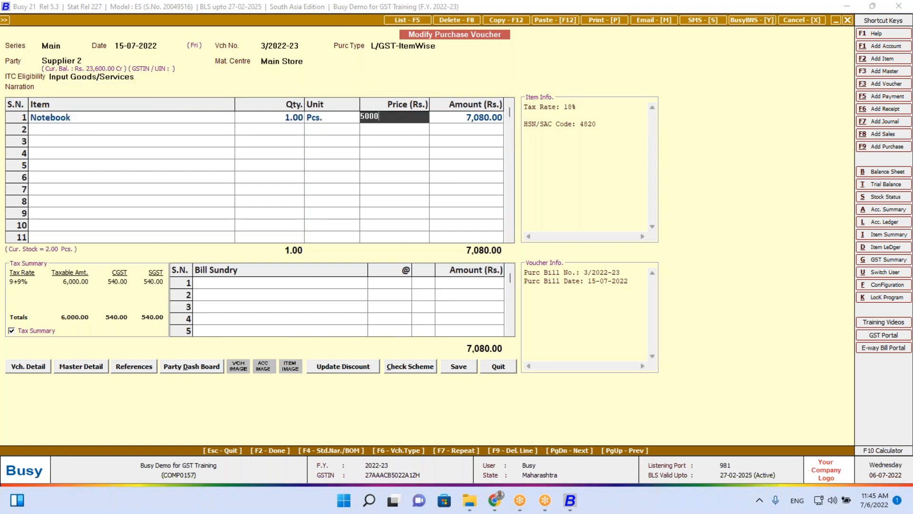
{"action": "key", "text": "Return"}
{"action": "key", "text": "Return"}
Accept the warning, close Bill-by-bill adjustment, and save the 5,900 purchase voucher
{"action": "key", "text": "Return"}
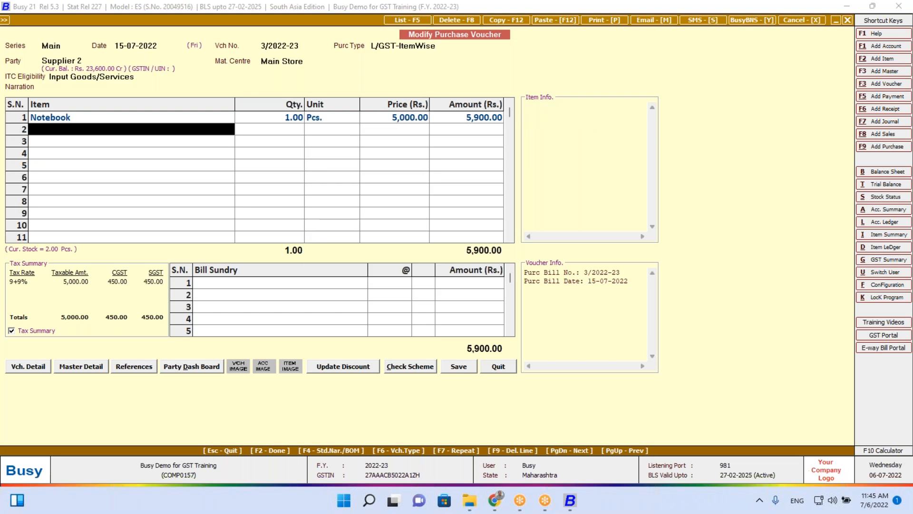
{"action": "key", "text": "Return"}
{"action": "key", "text": "Return"}
{"action": "key", "text": "Left"}
{"action": "key", "text": "Return"}
{"action": "key", "text": "Return"}
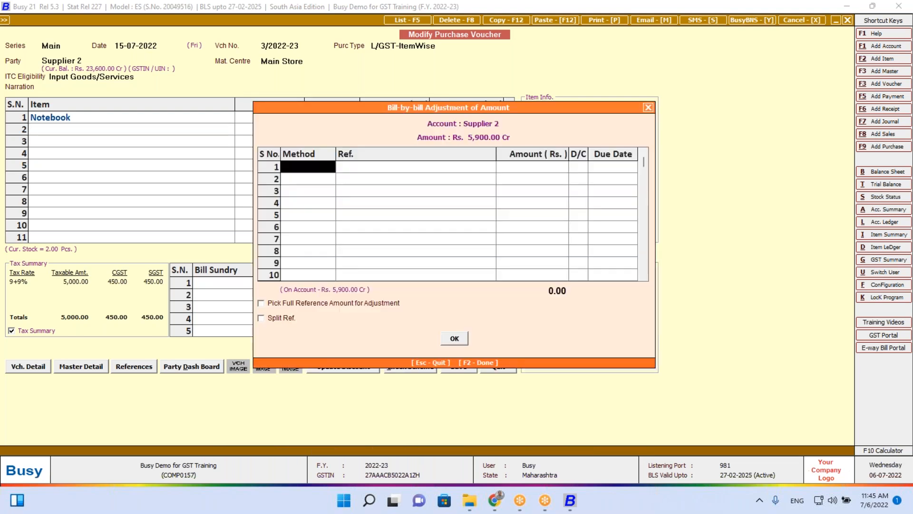
{"action": "key", "text": "Escape"}
{"action": "key", "text": "Return"}
{"action": "key", "text": "Escape"}
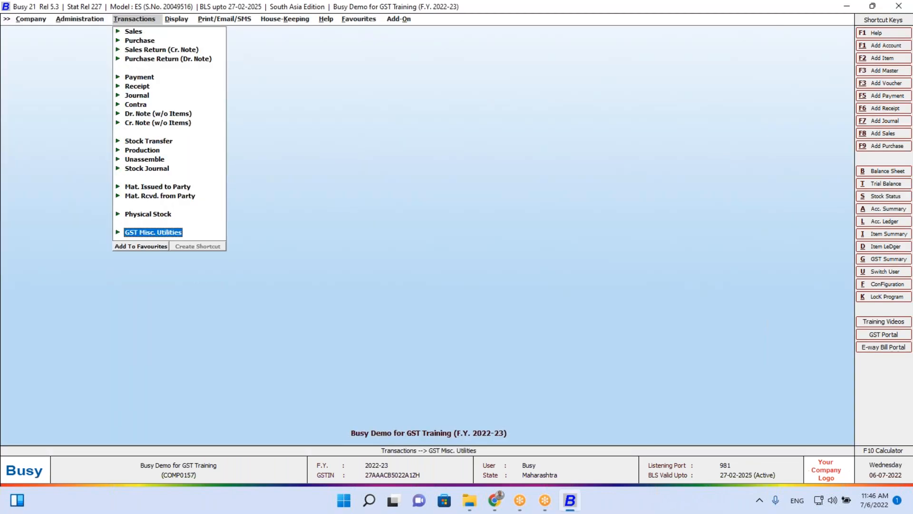
Open Monthly ITC Tagging as per GSTR-2B in the Date-Wise view
{"action": "key", "text": "Return"}
{"action": "key", "text": "Down"}
{"action": "key", "text": "Down"}
{"action": "key", "text": "Down"}
{"action": "key", "text": "Down"}
{"action": "key", "text": "Up"}
{"action": "key", "text": "Return"}
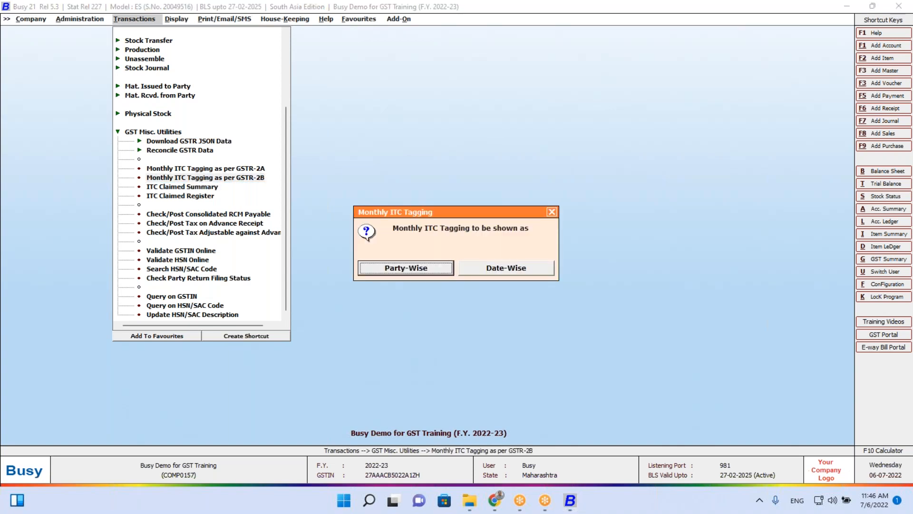
{"action": "key", "text": "Right"}
{"action": "key", "text": "Return"}
{"action": "key", "text": "Return"}
{"action": "key", "text": "Return"}
{"action": "key", "text": "Return"}
{"action": "key", "text": "Return"}
{"action": "key", "text": "Return"}
{"action": "key", "text": "Return"}
{"action": "key", "text": "Return"}
{"action": "key", "text": "Return"}
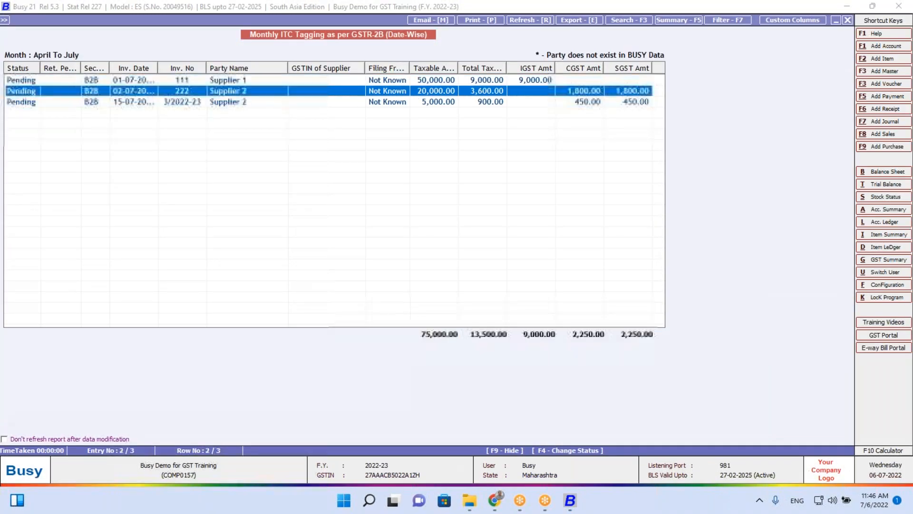
Mark invoice 3/2022-23 as Claimed for the August - 2022 return period
{"action": "key", "text": "Down"}
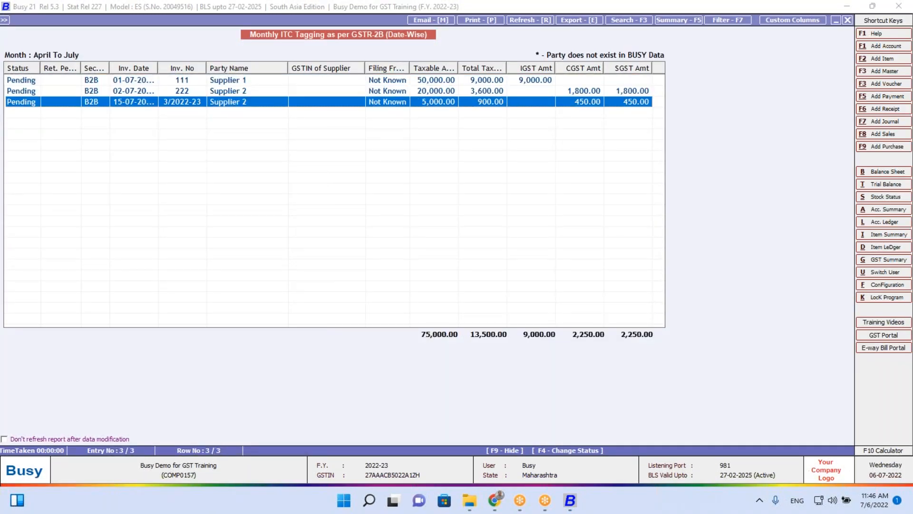
{"action": "key", "text": "F4"}
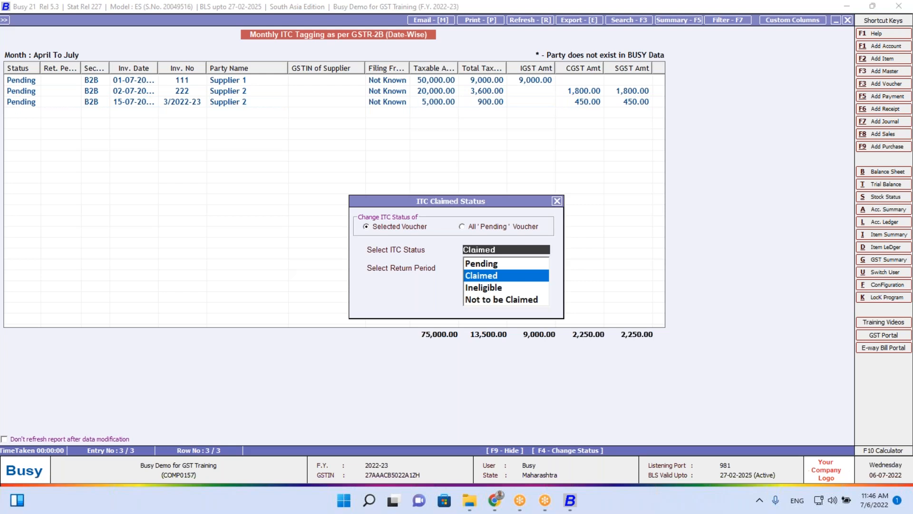
{"action": "key", "text": "Up"}
{"action": "key", "text": "Down"}
{"action": "key", "text": "Up"}
{"action": "key", "text": "Down"}
{"action": "key", "text": "Return"}
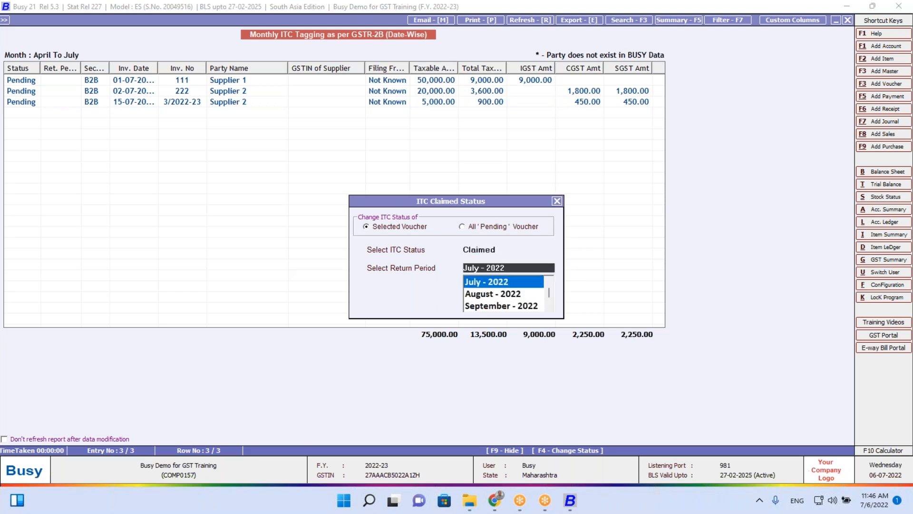
{"action": "key", "text": "Down"}
{"action": "key", "text": "Return"}
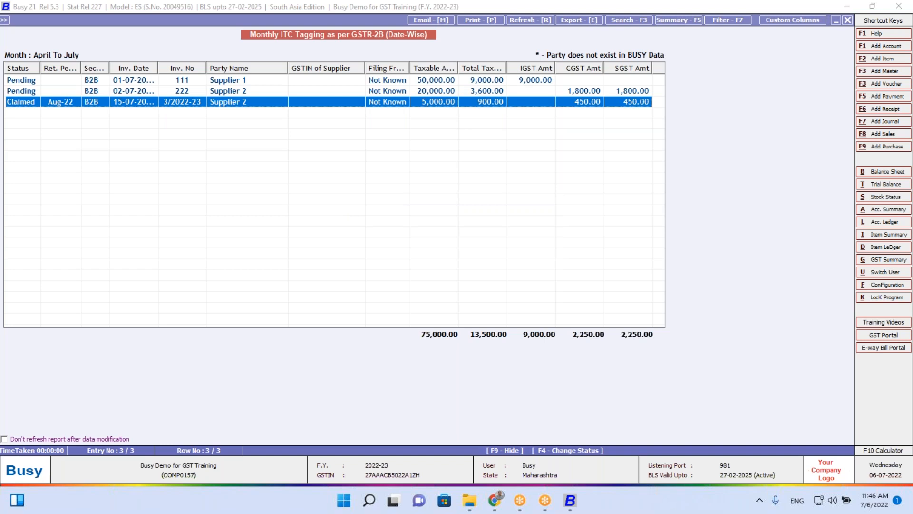
Leave the ITC tagging report and open the GST Summary options
{"action": "key", "text": "Escape"}
{"action": "key", "text": "Escape"}
{"action": "key", "text": "Escape"}
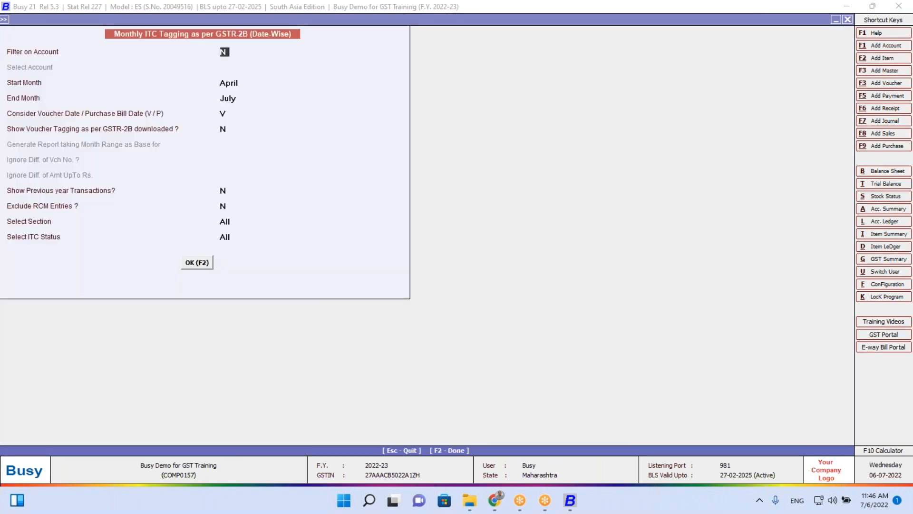
{"action": "key", "text": "Right"}
{"action": "key", "text": "Return"}
{"action": "key", "text": "Return"}
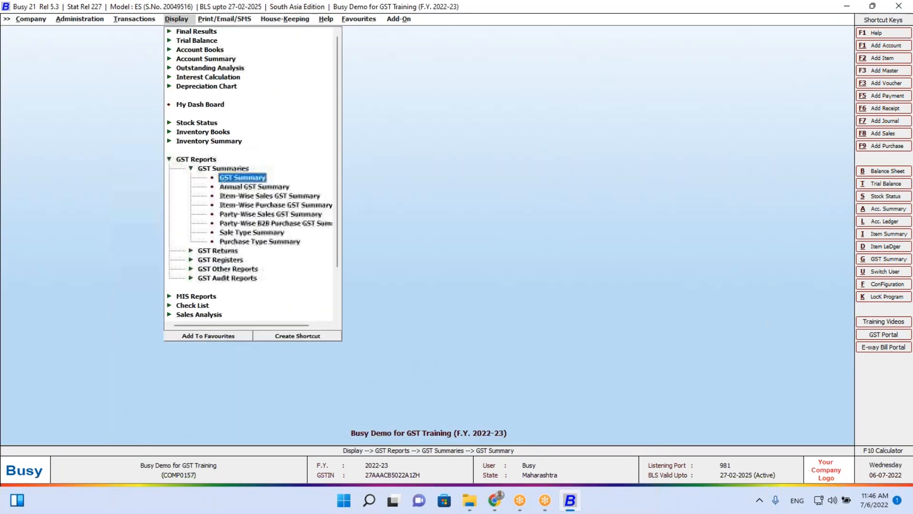
{"action": "key", "text": "Return"}
Set Pick Relevant ITC to Y with ending date 31-07-2022 and generate the summary
{"action": "key", "text": "Return"}
{"action": "key", "text": "Return"}
{"action": "key", "text": "Return"}
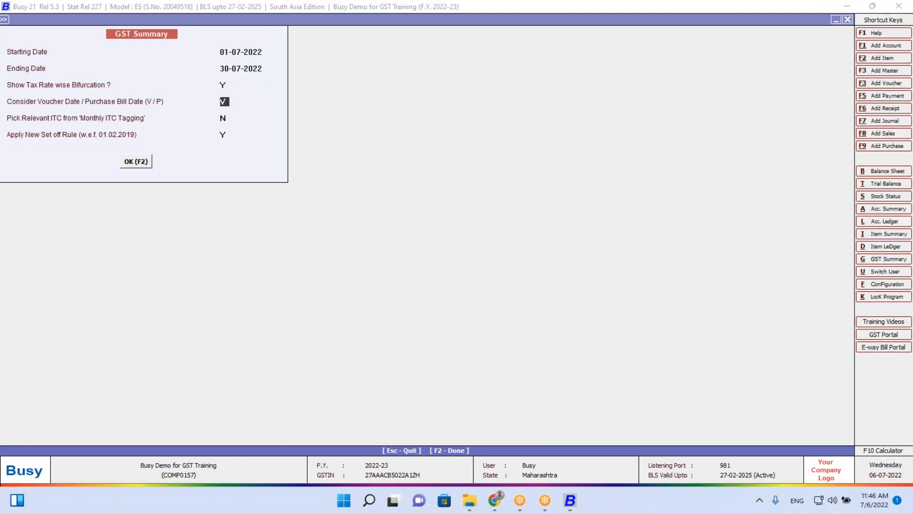
{"action": "key", "text": "Return"}
{"action": "type", "text": "y"}
{"action": "key", "text": "Return"}
{"action": "key", "text": "Return"}
{"action": "key", "text": "Return"}
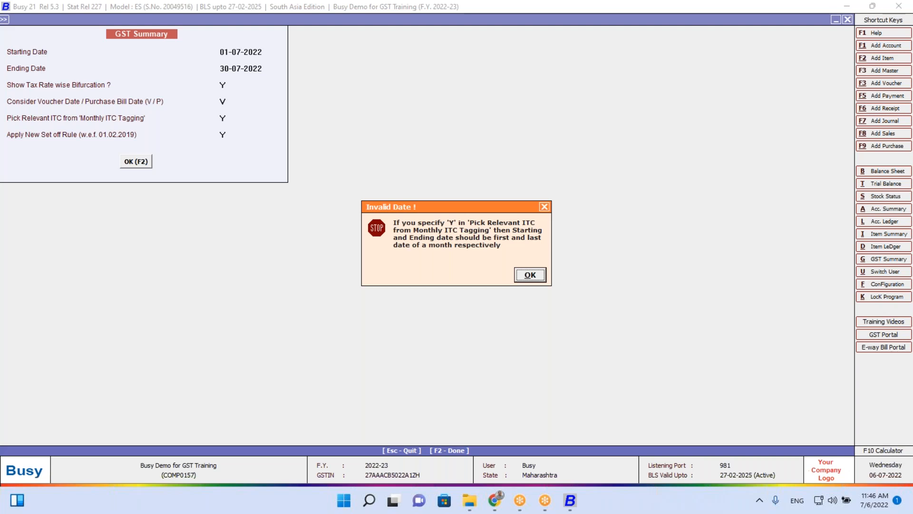
{"action": "key", "text": "Return"}
{"action": "key", "text": "Return"}
{"action": "type", "text": "31.7"}
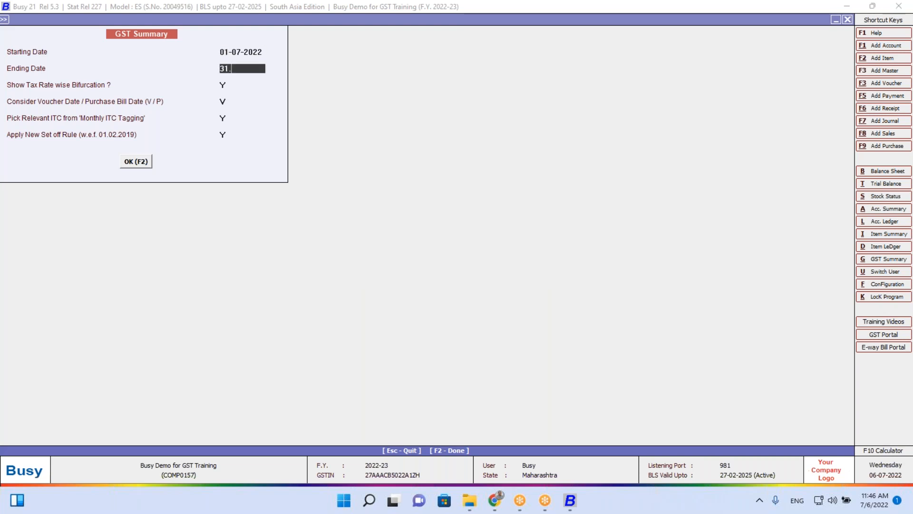
{"action": "key", "text": "Return"}
{"action": "key", "text": "Return"}
{"action": "key", "text": "Return"}
{"action": "key", "text": "Return"}
{"action": "key", "text": "Return"}
{"action": "key", "text": "Return"}
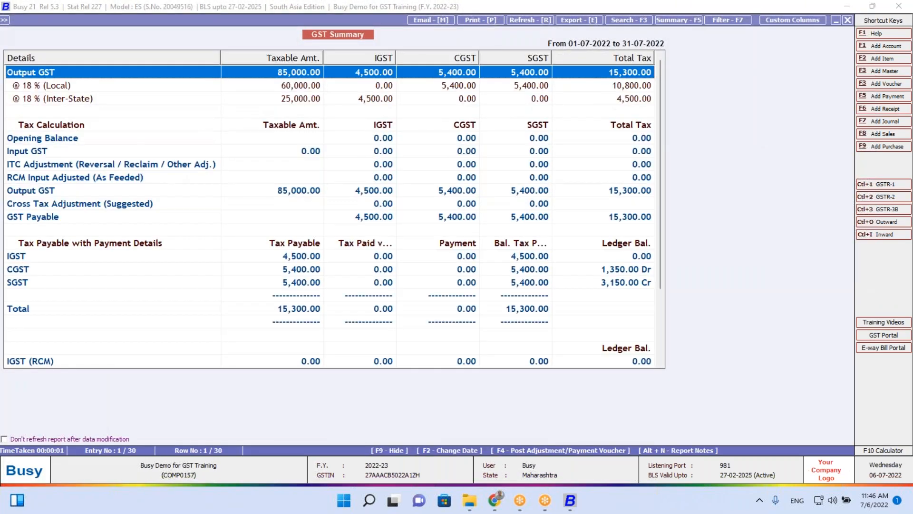
Review the July summary rows from CGST through the tax payable Total
{"action": "key", "text": "Down"}
{"action": "key", "text": "Down"}
{"action": "key", "text": "Down"}
{"action": "key", "text": "Down"}
{"action": "key", "text": "Down"}
{"action": "key", "text": "Down"}
{"action": "key", "text": "Down"}
{"action": "key", "text": "Down"}
{"action": "key", "text": "Down"}
{"action": "key", "text": "Down"}
{"action": "key", "text": "Down"}
{"action": "key", "text": "Down"}
{"action": "key", "text": "Down"}
{"action": "key", "text": "Down"}
{"action": "key", "text": "Down"}
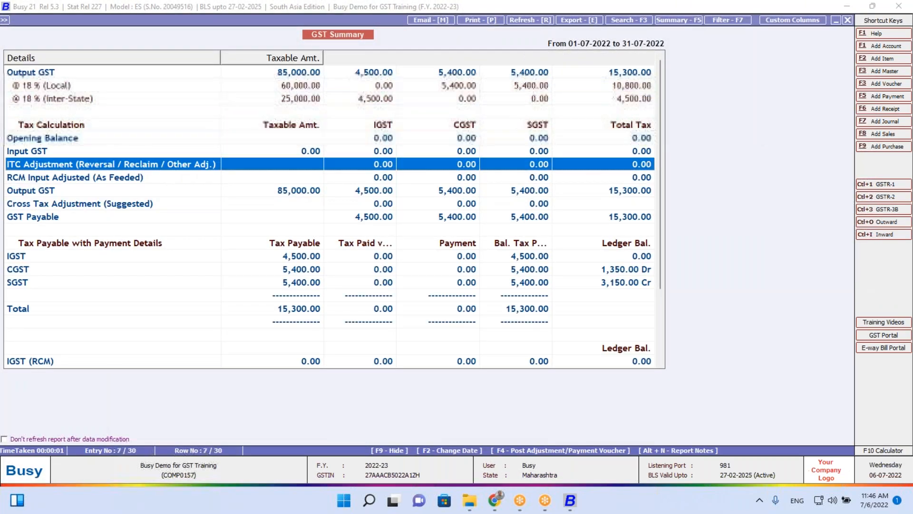
{"action": "key", "text": "Up"}
{"action": "key", "text": "Up"}
{"action": "key", "text": "Down"}
{"action": "key", "text": "Down"}
{"action": "key", "text": "Down"}
{"action": "key", "text": "Down"}
{"action": "key", "text": "Down"}
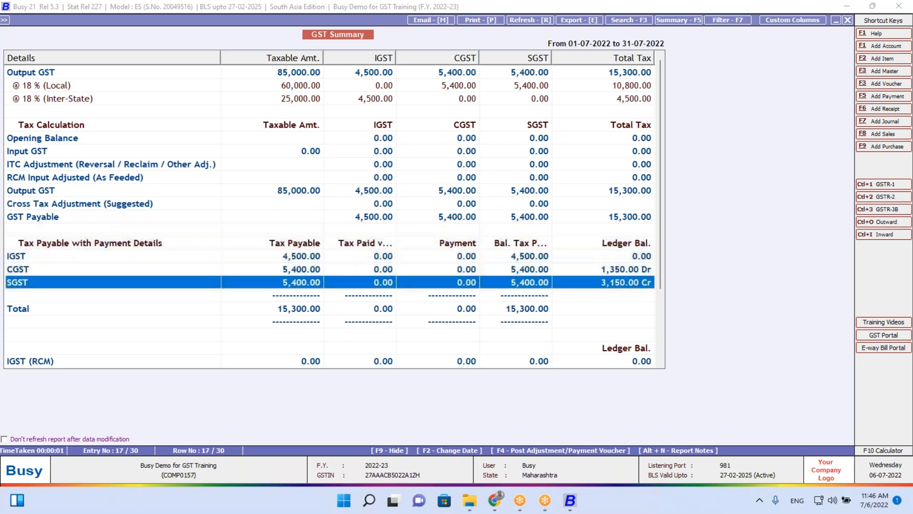
{"action": "key", "text": "Up"}
{"action": "key", "text": "Up"}
{"action": "key", "text": "Up"}
{"action": "key", "text": "Up"}
{"action": "key", "text": "Up"}
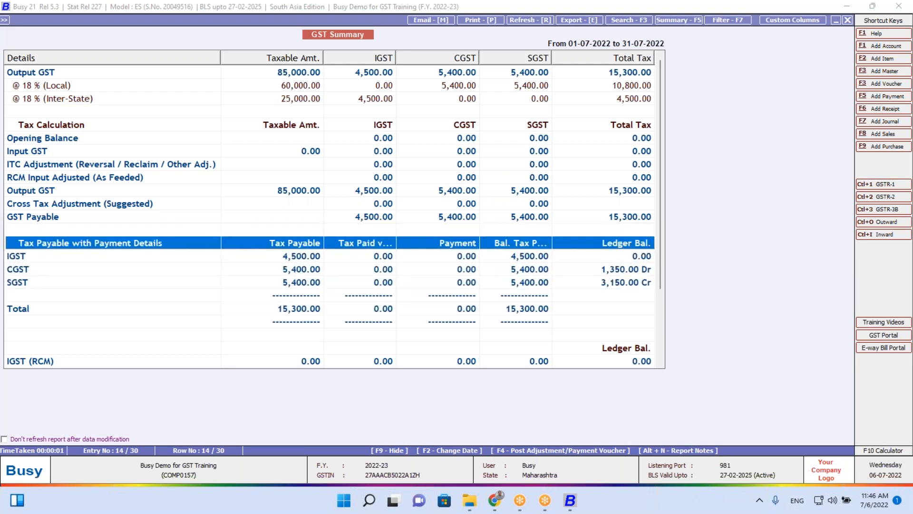
{"action": "key", "text": "Down"}
{"action": "key", "text": "Down"}
{"action": "key", "text": "Down"}
{"action": "key", "text": "Down"}
{"action": "key", "text": "Down"}
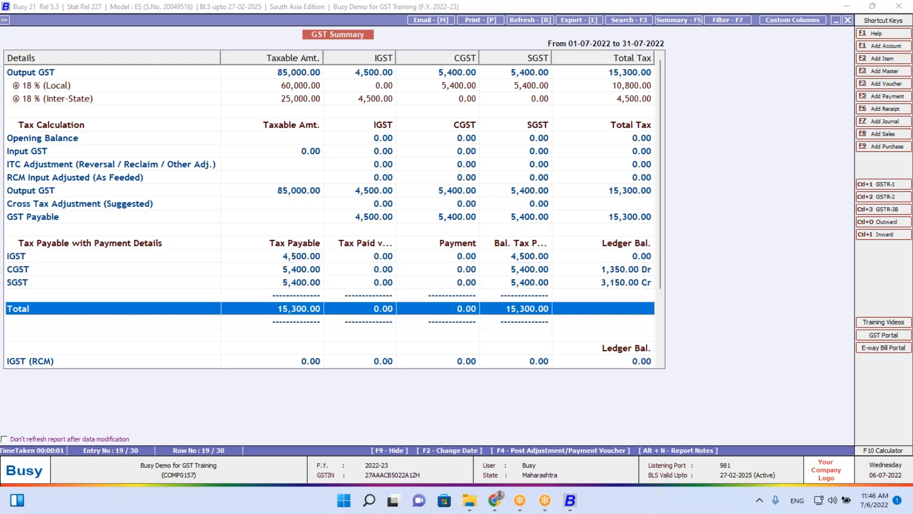
{"action": "key", "text": "Up"}
{"action": "key", "text": "Up"}
{"action": "key", "text": "Up"}
{"action": "key", "text": "Up"}
{"action": "key", "text": "Up"}
{"action": "key", "text": "Up"}
{"action": "key", "text": "Up"}
{"action": "key", "text": "Up"}
{"action": "key", "text": "Up"}
{"action": "key", "text": "Up"}
{"action": "key", "text": "Up"}
{"action": "key", "text": "Up"}
{"action": "key", "text": "Up"}
{"action": "key", "text": "Up"}
{"action": "key", "text": "Up"}
{"action": "key", "text": "Up"}
{"action": "key", "text": "Up"}
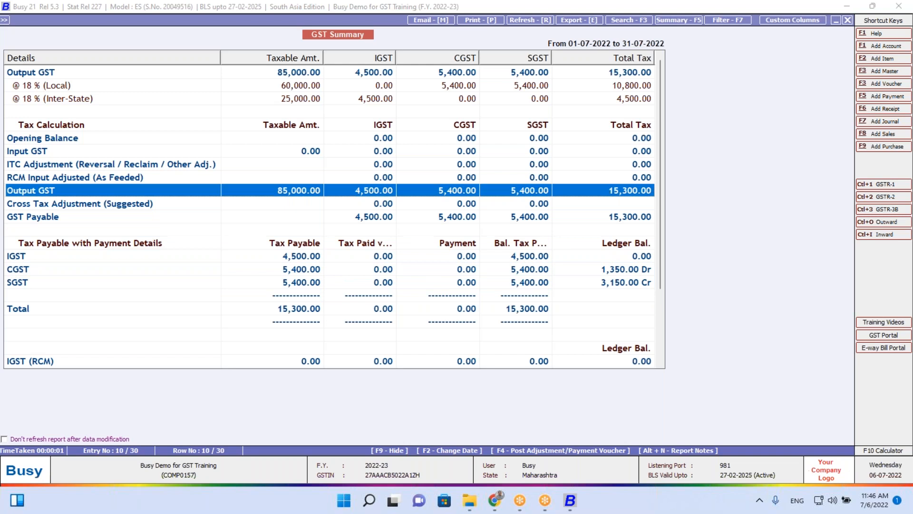
View the Post Voucher options, close the summary, and browse the Transactions and GST reports menus
{"action": "key", "text": "F4"}
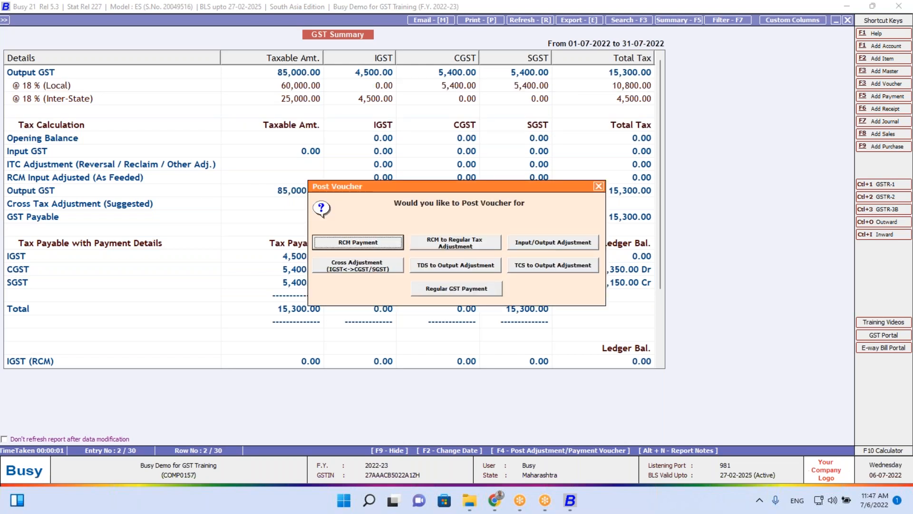
{"action": "key", "text": "Escape"}
{"action": "key", "text": "Escape"}
{"action": "key", "text": "Escape"}
{"action": "key", "text": "Escape"}
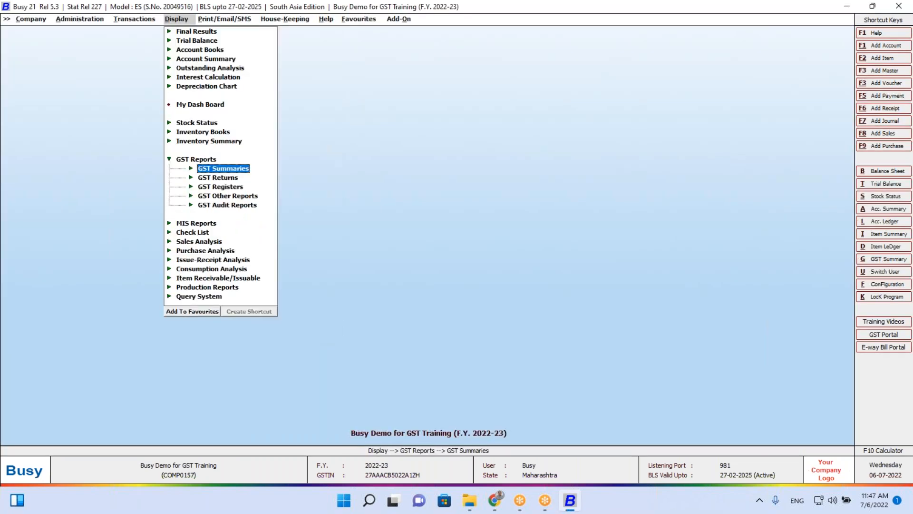
{"action": "key", "text": "Escape"}
{"action": "key", "text": "Left"}
{"action": "key", "text": "Right"}
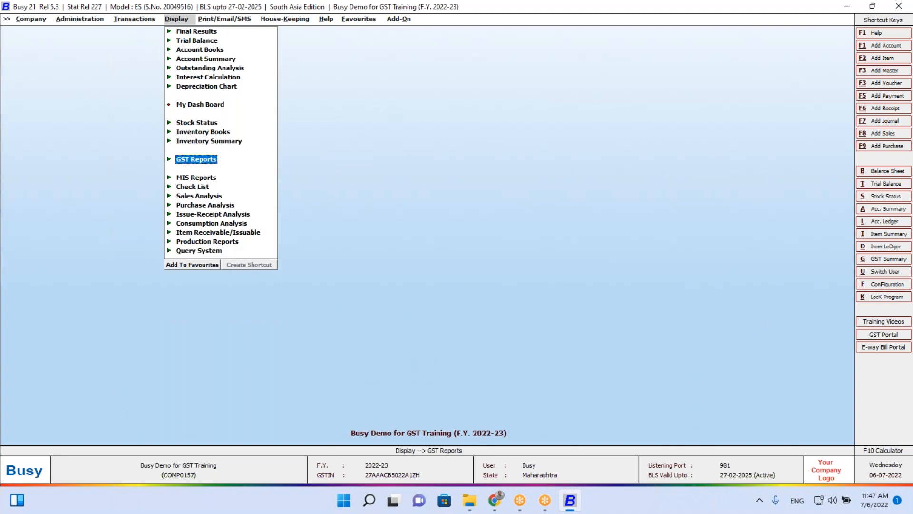
{"action": "key", "text": "Left"}
{"action": "key", "text": "Up"}
{"action": "key", "text": "Up"}
{"action": "key", "text": "Up"}
{"action": "key", "text": "Up"}
{"action": "key", "text": "Up"}
{"action": "key", "text": "Up"}
{"action": "key", "text": "Up"}
{"action": "key", "text": "Up"}
{"action": "key", "text": "Up"}
{"action": "key", "text": "Up"}
{"action": "key", "text": "Up"}
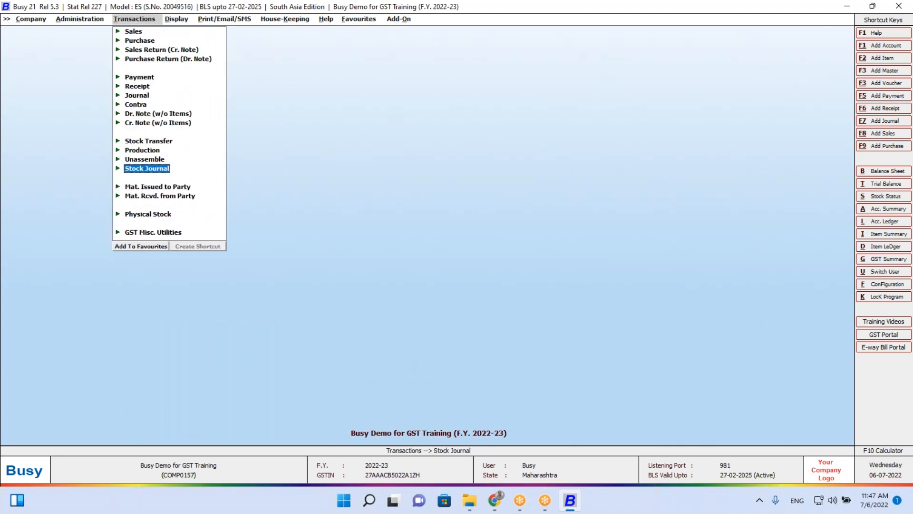
{"action": "key", "text": "Right"}
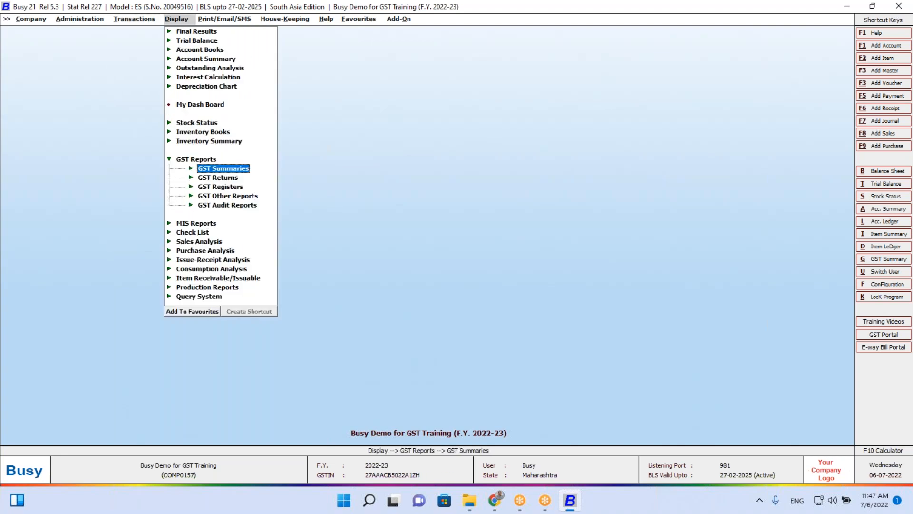
Glance at the GST Summary options, then navigate the Transactions menu toward journal vouchers
{"action": "key", "text": "Return"}
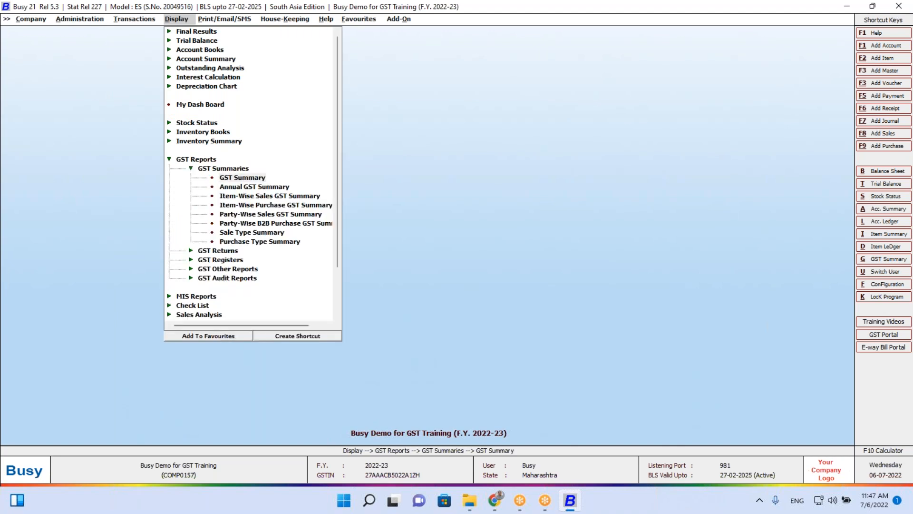
{"action": "key", "text": "Return"}
{"action": "key", "text": "Escape"}
{"action": "key", "text": "Escape"}
{"action": "key", "text": "Left"}
{"action": "key", "text": "Down"}
{"action": "key", "text": "Down"}
{"action": "key", "text": "Down"}
Load the list of July journal vouchers
{"action": "key", "text": "Down"}
{"action": "key", "text": "Down"}
{"action": "key", "text": "Down"}
{"action": "key", "text": "Down"}
{"action": "key", "text": "Return"}
{"action": "key", "text": "Escape"}
{"action": "key", "text": "Up"}
{"action": "key", "text": "Return"}
{"action": "key", "text": "Down"}
{"action": "key", "text": "Down"}
{"action": "key", "text": "Return"}
{"action": "key", "text": "Return"}
{"action": "key", "text": "Return"}
{"action": "key", "text": "Return"}
{"action": "key", "text": "F2"}
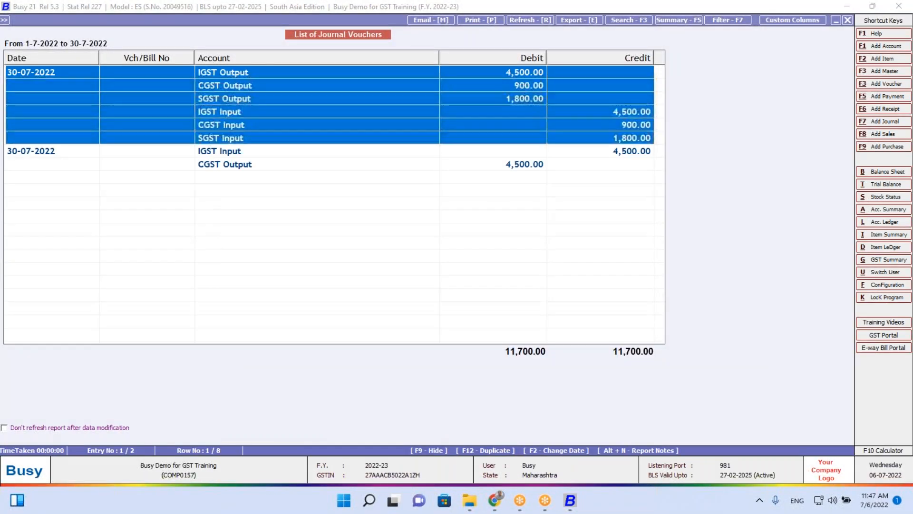
{"action": "key", "text": "F7"}
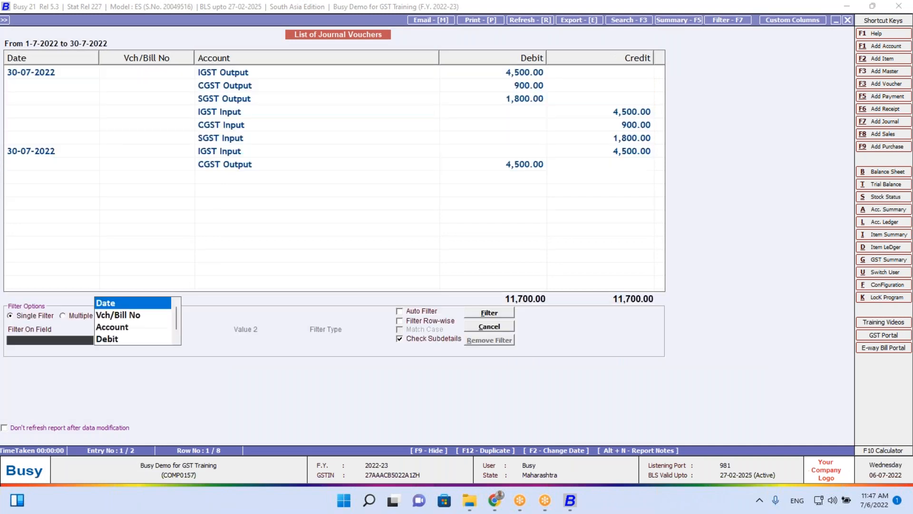
{"action": "key", "text": "Escape"}
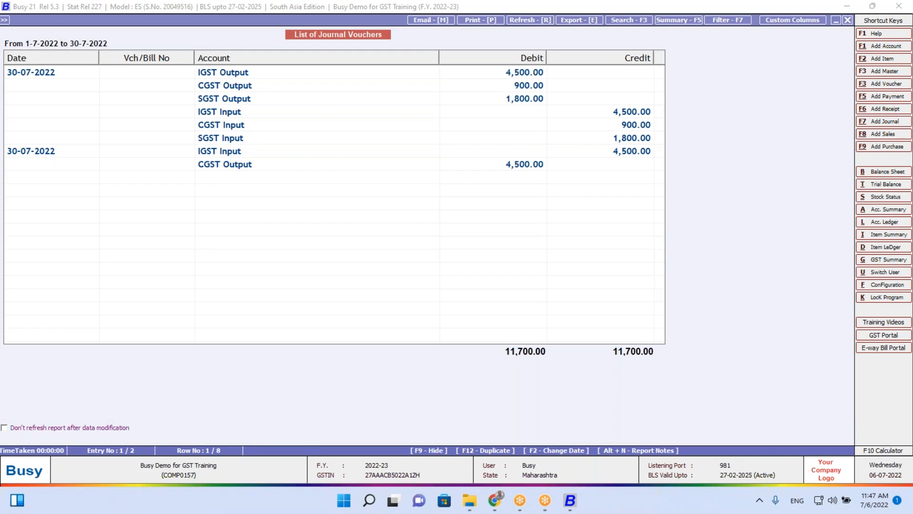
Delete both July journal vouchers, starting with the SGST Output entry
{"action": "left_click", "coordinate": [117, 93]}
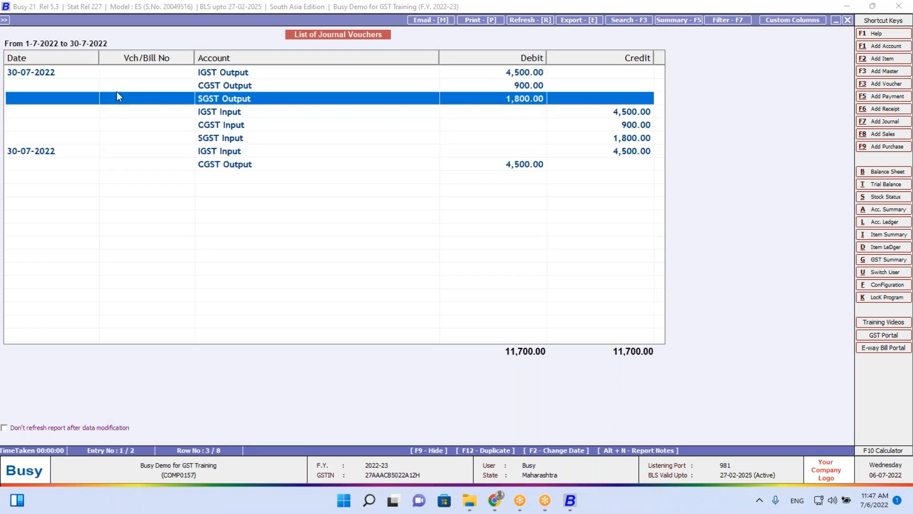
{"action": "key", "text": "Delete"}
{"action": "key", "text": "Return"}
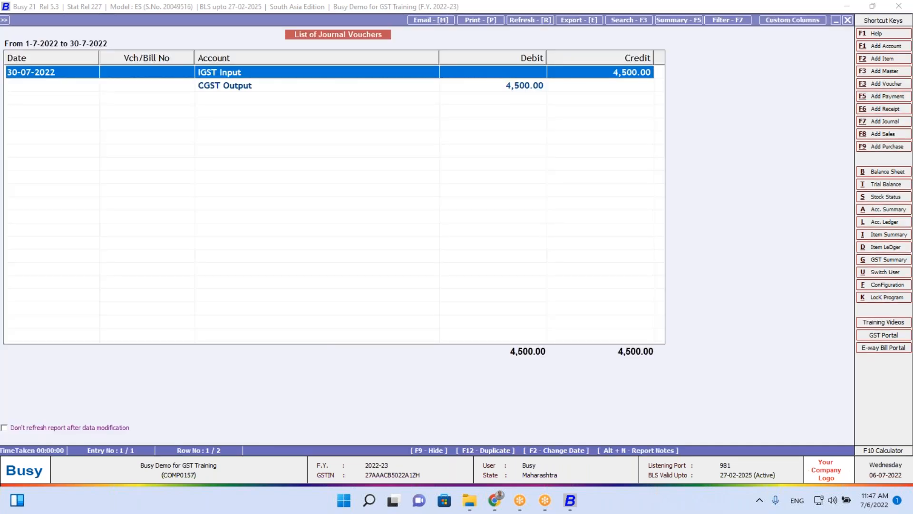
{"action": "key", "text": "Delete"}
{"action": "key", "text": "Return"}
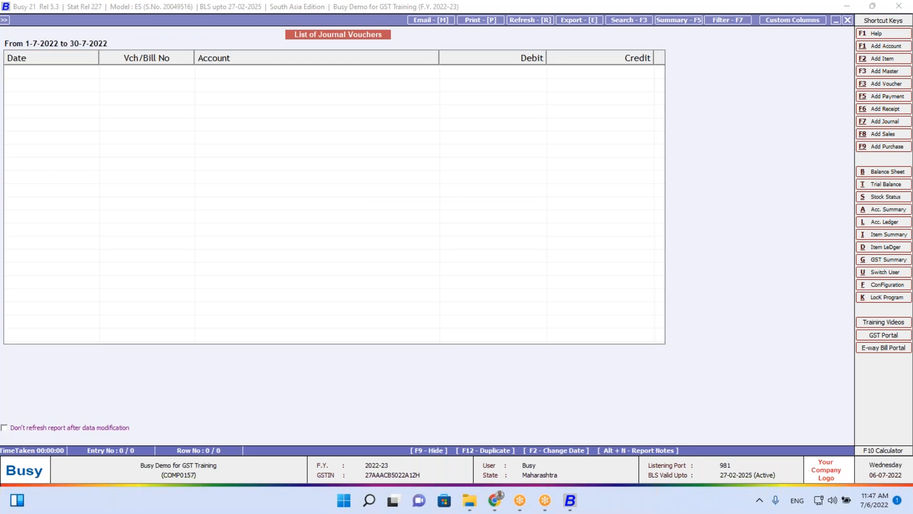
Bring up the GST Summary report options from the GST reports menu
{"action": "key", "text": "Escape"}
{"action": "key", "text": "Escape"}
{"action": "key", "text": "Right"}
{"action": "key", "text": "Return"}
{"action": "key", "text": "Return"}
{"action": "key", "text": "Return"}
Run the GST Summary through 31-07-2022, showing no input GST and 15,300.00 payable
{"action": "type", "text": "31."}
{"action": "key", "text": "Return"}
{"action": "key", "text": "Return"}
{"action": "key", "text": "Return"}
{"action": "key", "text": "Return"}
{"action": "key", "text": "Return"}
{"action": "key", "text": "Return"}
{"action": "key", "text": "Down"}
{"action": "key", "text": "Down"}
{"action": "key", "text": "Down"}
{"action": "key", "text": "Down"}
{"action": "key", "text": "Down"}
{"action": "key", "text": "Down"}
{"action": "key", "text": "Down"}
{"action": "key", "text": "Down"}
{"action": "key", "text": "Down"}
{"action": "key", "text": "Down"}
{"action": "key", "text": "Down"}
{"action": "key", "text": "Down"}
{"action": "key", "text": "Down"}
{"action": "key", "text": "Down"}
{"action": "key", "text": "Down"}
{"action": "key", "text": "Down"}
{"action": "key", "text": "Down"}
{"action": "key", "text": "Down"}
{"action": "key", "text": "Down"}
{"action": "key", "text": "Down"}
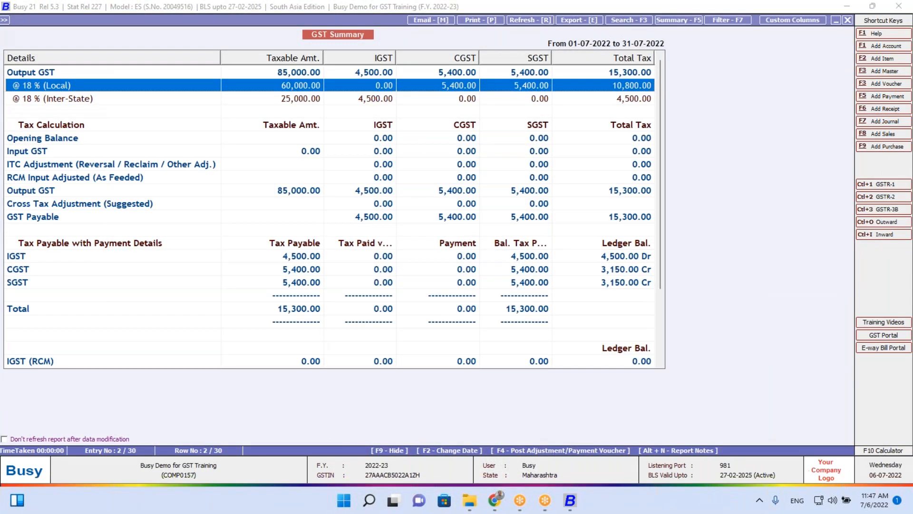
{"action": "key", "text": "Up"}
{"action": "key", "text": "Up"}
{"action": "key", "text": "Up"}
{"action": "key", "text": "Up"}
{"action": "key", "text": "Up"}
{"action": "key", "text": "Up"}
{"action": "key", "text": "Up"}
{"action": "key", "text": "Up"}
{"action": "key", "text": "Up"}
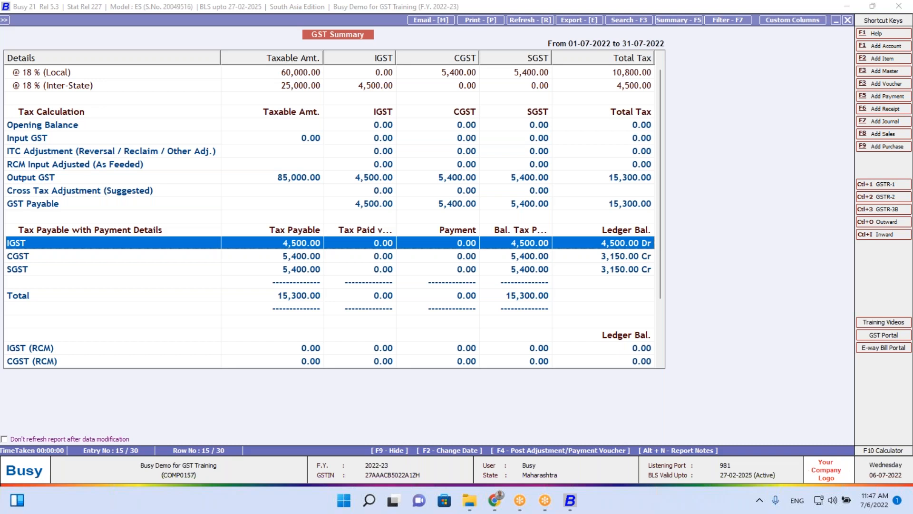
Try posting an adjustment voucher from the report, then return to its date and options
{"action": "key", "text": "F4"}
{"action": "key", "text": "Right"}
{"action": "key", "text": "Right"}
{"action": "key", "text": "Escape"}
{"action": "key", "text": "Return"}
{"action": "key", "text": "Return"}
{"action": "key", "text": "Return"}
{"action": "key", "text": "Return"}
{"action": "key", "text": "Return"}
{"action": "key", "text": "Up"}
{"action": "key", "text": "Up"}
{"action": "key", "text": "Up"}
{"action": "key", "text": "Up"}
{"action": "key", "text": "Up"}
{"action": "key", "text": "Up"}
{"action": "key", "text": "Up"}
{"action": "key", "text": "Up"}
{"action": "key", "text": "Up"}
{"action": "key", "text": "Up"}
{"action": "key", "text": "Up"}
{"action": "key", "text": "Up"}
{"action": "key", "text": "Up"}
{"action": "key", "text": "Up"}
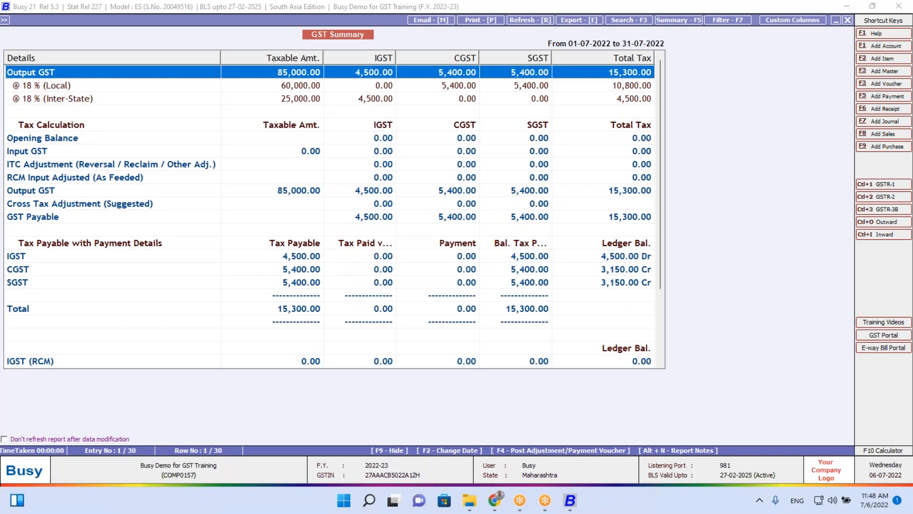
{"action": "key", "text": "Down"}
{"action": "key", "text": "Down"}
{"action": "key", "text": "Down"}
{"action": "key", "text": "Down"}
{"action": "key", "text": "Down"}
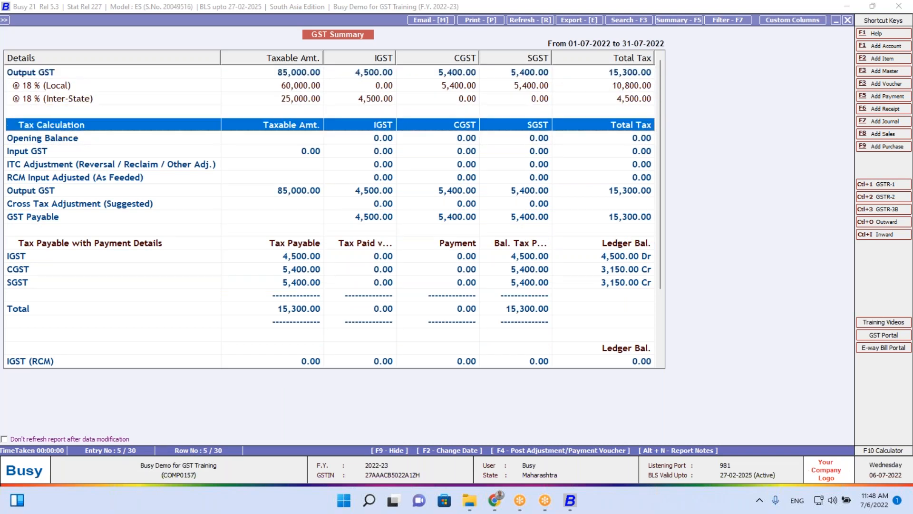
{"action": "key", "text": "Up"}
{"action": "key", "text": "Escape"}
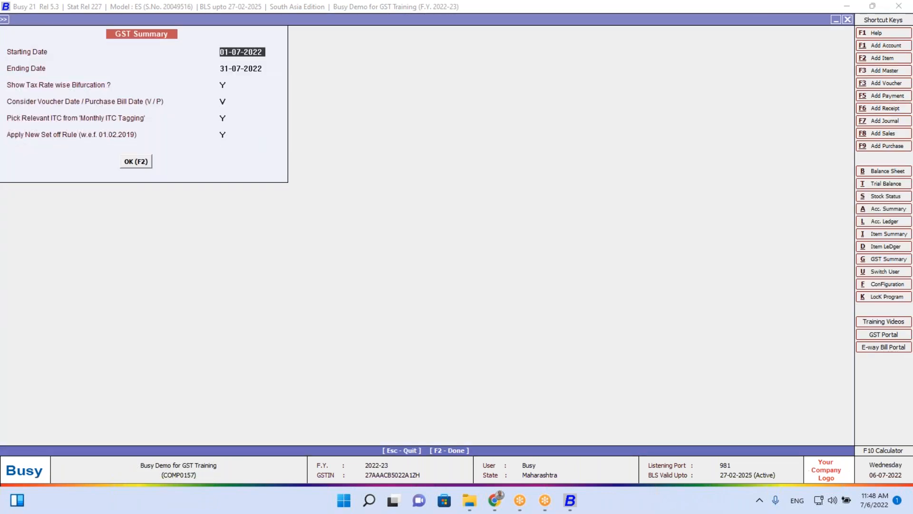
Set Pick Relevant ITC from Monthly ITC Tagging to N and run the summary, rejecting an invalid 30.7 date
{"action": "key", "text": "Return"}
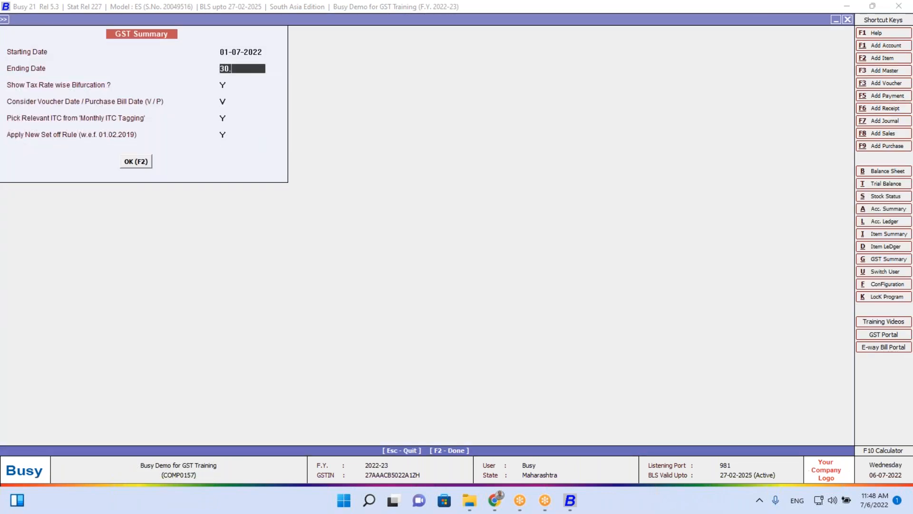
{"action": "type", "text": "30.7"}
{"action": "key", "text": "Return"}
{"action": "key", "text": "Return"}
{"action": "key", "text": "Return"}
{"action": "key", "text": "Return"}
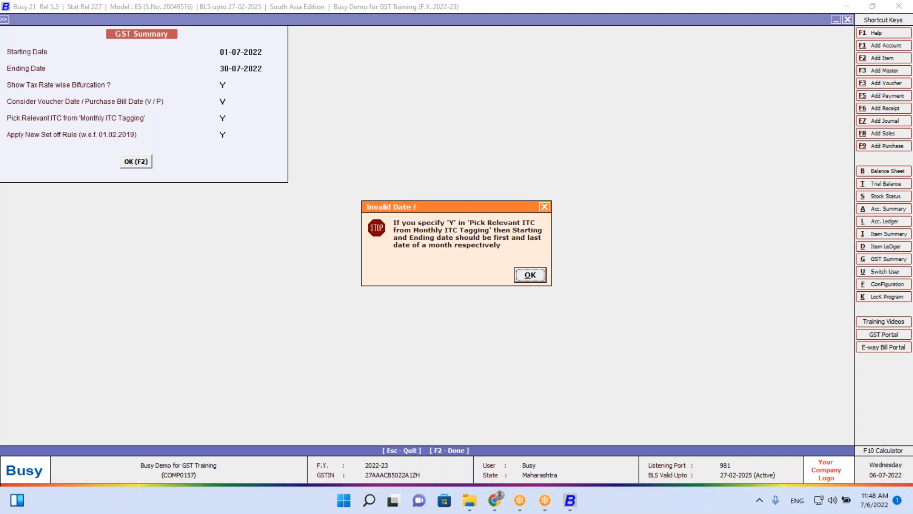
{"action": "key", "text": "Return"}
{"action": "key", "text": "Return"}
{"action": "key", "text": "Return"}
{"action": "key", "text": "Return"}
{"action": "key", "text": "Return"}
{"action": "type", "text": "N"}
{"action": "key", "text": "Return"}
{"action": "key", "text": "Return"}
{"action": "key", "text": "Return"}
{"action": "key", "text": "F2"}
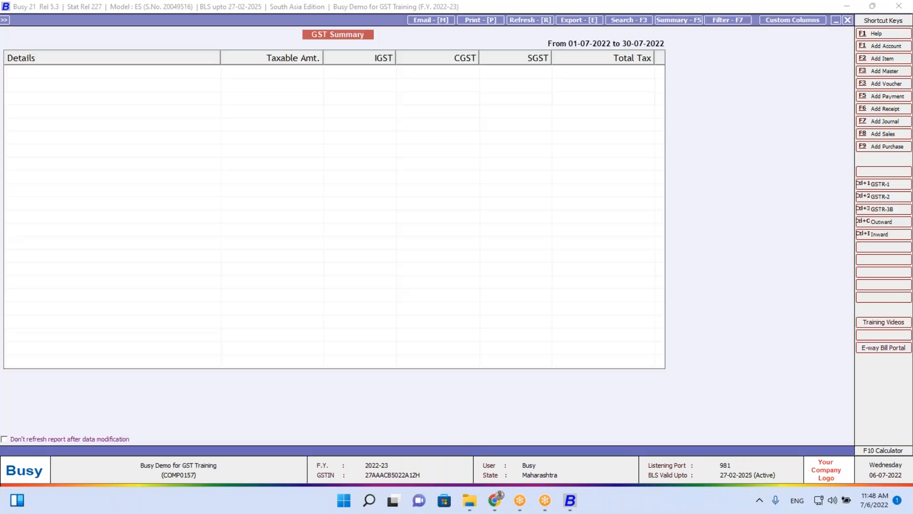
{"action": "key", "text": "Down"}
{"action": "key", "text": "Down"}
{"action": "key", "text": "Down"}
{"action": "key", "text": "Down"}
{"action": "key", "text": "Down"}
{"action": "key", "text": "Down"}
{"action": "key", "text": "Down"}
{"action": "key", "text": "Down"}
{"action": "key", "text": "Down"}
{"action": "key", "text": "Down"}
{"action": "key", "text": "Down"}
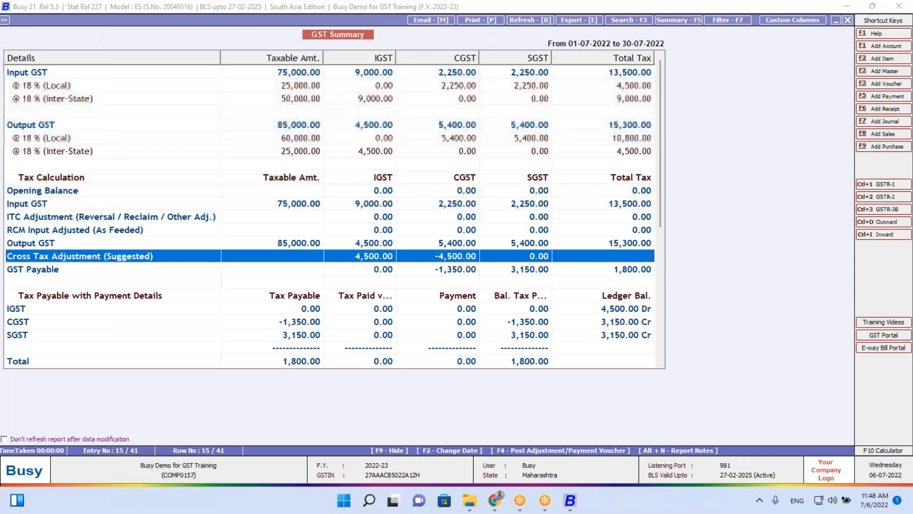
{"action": "key", "text": "Down"}
{"action": "key", "text": "Down"}
{"action": "key", "text": "Down"}
{"action": "key", "text": "Down"}
{"action": "key", "text": "Down"}
{"action": "key", "text": "Down"}
{"action": "key", "text": "Down"}
{"action": "key", "text": "Down"}
{"action": "key", "text": "Down"}
{"action": "key", "text": "Down"}
{"action": "key", "text": "Down"}
{"action": "key", "text": "Down"}
{"action": "key", "text": "Down"}
{"action": "key", "text": "Down"}
{"action": "key", "text": "Down"}
{"action": "key", "text": "Down"}
{"action": "key", "text": "Down"}
{"action": "key", "text": "Down"}
{"action": "key", "text": "Down"}
{"action": "key", "text": "Down"}
{"action": "key", "text": "Escape"}
Rerun the summary through 31-07-2022, showing 13,500.00 input GST and 1,800.00 payable
{"action": "key", "text": "Return"}
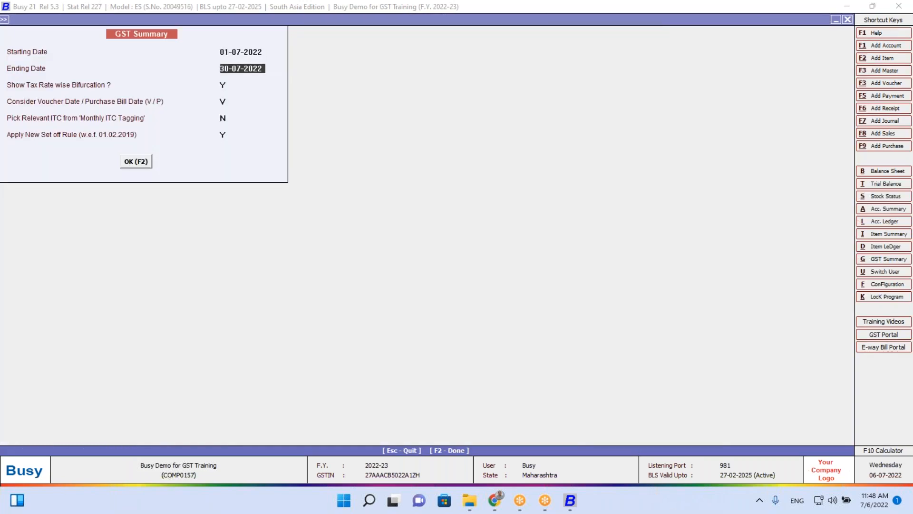
{"action": "key", "text": "Return"}
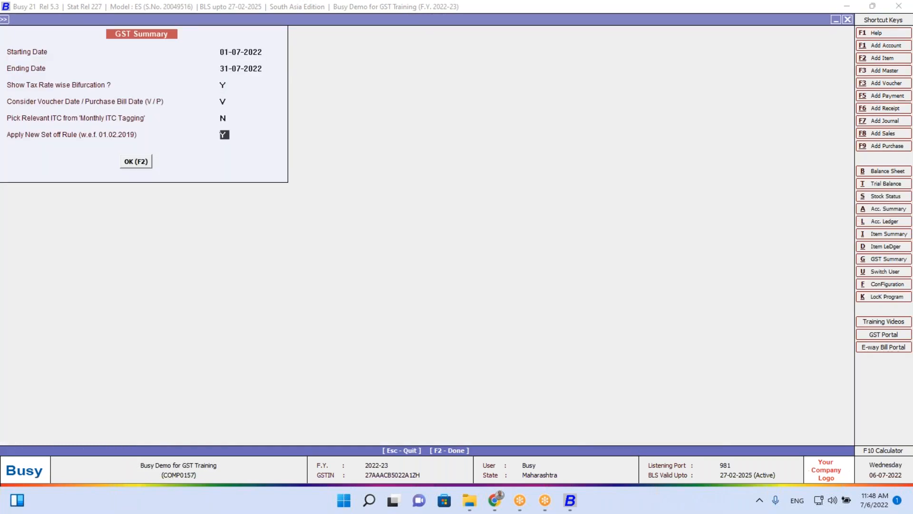
{"action": "key", "text": "F2"}
{"action": "key", "text": "Down"}
{"action": "key", "text": "Down"}
{"action": "key", "text": "Down"}
{"action": "key", "text": "Down"}
{"action": "key", "text": "Down"}
{"action": "key", "text": "Down"}
{"action": "key", "text": "Down"}
{"action": "key", "text": "Down"}
{"action": "key", "text": "Down"}
{"action": "key", "text": "Down"}
{"action": "key", "text": "Down"}
{"action": "key", "text": "Down"}
{"action": "key", "text": "Down"}
{"action": "key", "text": "Down"}
{"action": "key", "text": "Down"}
{"action": "key", "text": "Down"}
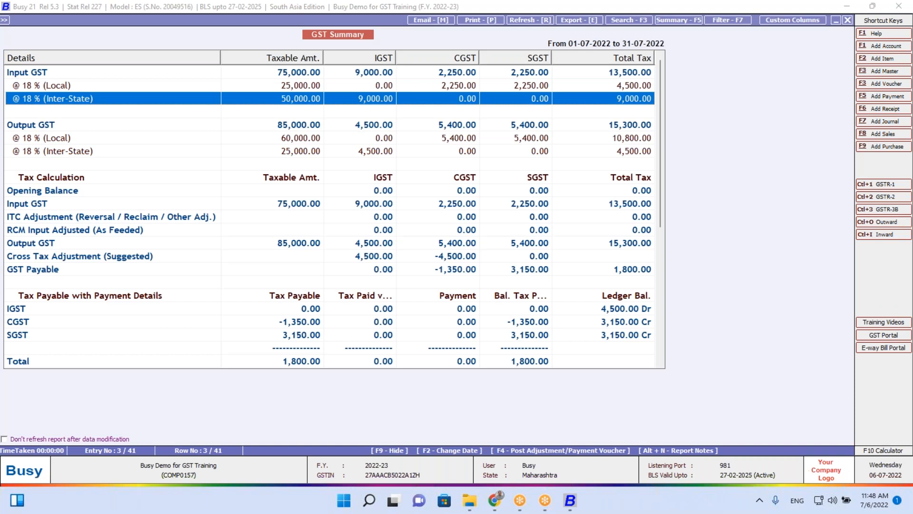
{"action": "key", "text": "Down"}
{"action": "key", "text": "Down"}
{"action": "key", "text": "Down"}
{"action": "key", "text": "Down"}
{"action": "key", "text": "Down"}
{"action": "key", "text": "Down"}
{"action": "key", "text": "Down"}
{"action": "key", "text": "Down"}
{"action": "key", "text": "Down"}
{"action": "key", "text": "Down"}
{"action": "key", "text": "Down"}
{"action": "key", "text": "Down"}
{"action": "key", "text": "Down"}
{"action": "key", "text": "Down"}
{"action": "key", "text": "Down"}
{"action": "key", "text": "Down"}
{"action": "key", "text": "Down"}
{"action": "key", "text": "Down"}
{"action": "key", "text": "Down"}
{"action": "key", "text": "Up"}
{"action": "key", "text": "Up"}
{"action": "key", "text": "Up"}
{"action": "key", "text": "Up"}
{"action": "key", "text": "Up"}
{"action": "key", "text": "Up"}
{"action": "key", "text": "Up"}
{"action": "key", "text": "Up"}
{"action": "key", "text": "Up"}
{"action": "key", "text": "Up"}
{"action": "key", "text": "Up"}
{"action": "key", "text": "Up"}
{"action": "key", "text": "Up"}
{"action": "key", "text": "Up"}
{"action": "key", "text": "Up"}
{"action": "key", "text": "Up"}
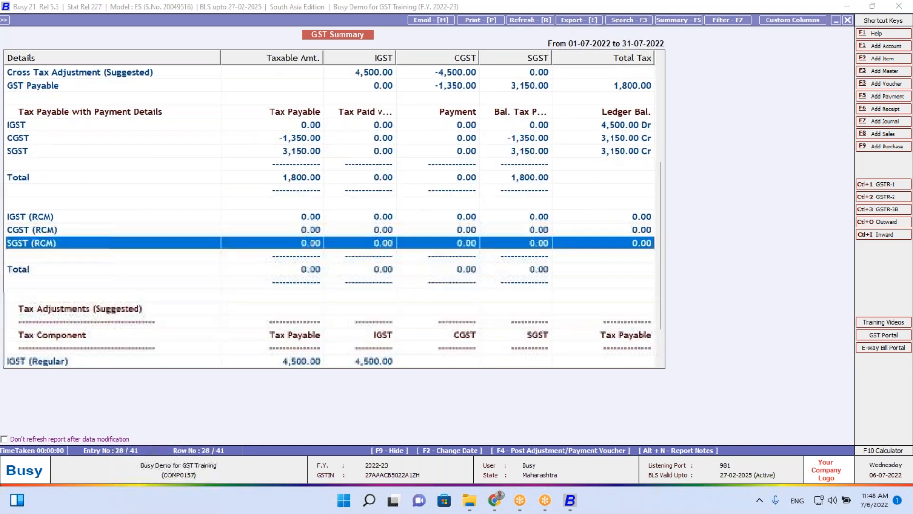
{"action": "key", "text": "Up"}
{"action": "key", "text": "Up"}
{"action": "key", "text": "Up"}
{"action": "key", "text": "Up"}
{"action": "key", "text": "Up"}
{"action": "key", "text": "Up"}
{"action": "key", "text": "Up"}
{"action": "key", "text": "Up"}
{"action": "key", "text": "Up"}
{"action": "key", "text": "Up"}
{"action": "key", "text": "Up"}
{"action": "key", "text": "Up"}
{"action": "key", "text": "Up"}
{"action": "key", "text": "Up"}
{"action": "key", "text": "Up"}
{"action": "key", "text": "Up"}
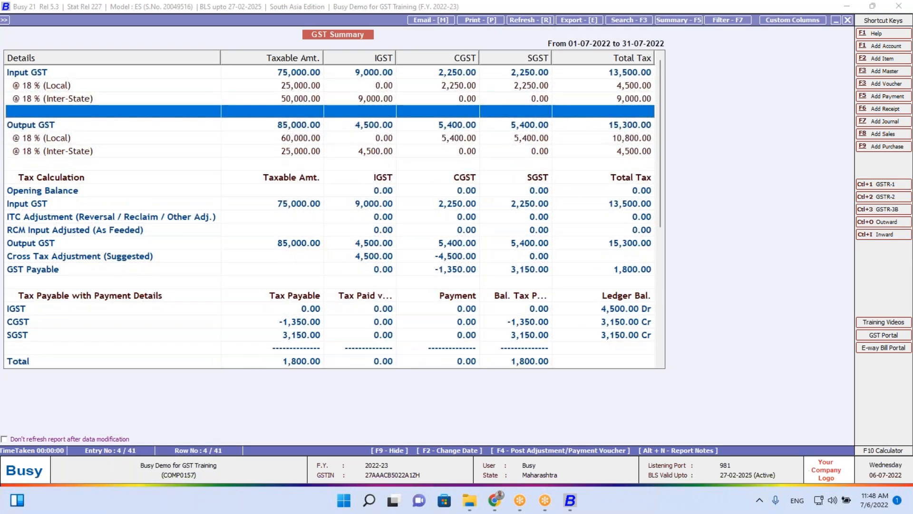
Post and save July's Input/Output Adjustment journal voucher
{"action": "key", "text": "F4"}
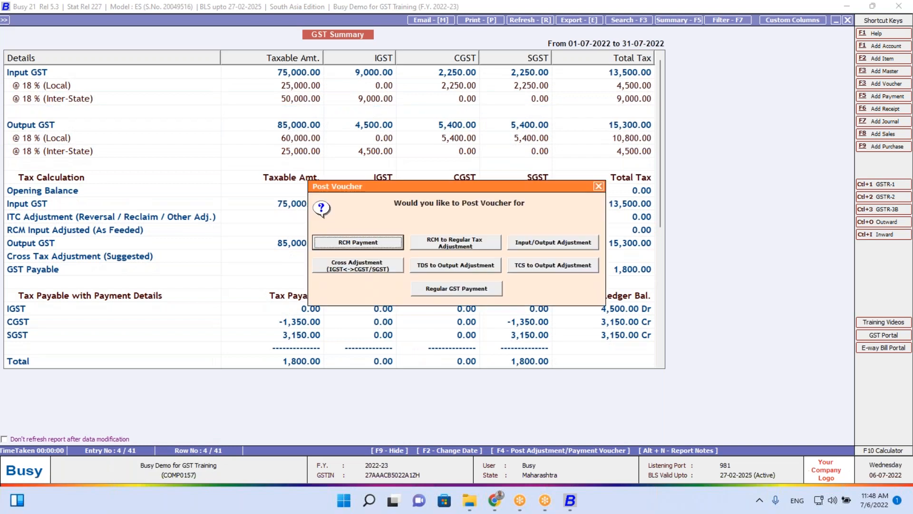
{"action": "key", "text": "Right"}
{"action": "key", "text": "Right"}
{"action": "key", "text": "Return"}
{"action": "key", "text": "Return"}
{"action": "key", "text": "Return"}
{"action": "key", "text": "Return"}
{"action": "key", "text": "Return"}
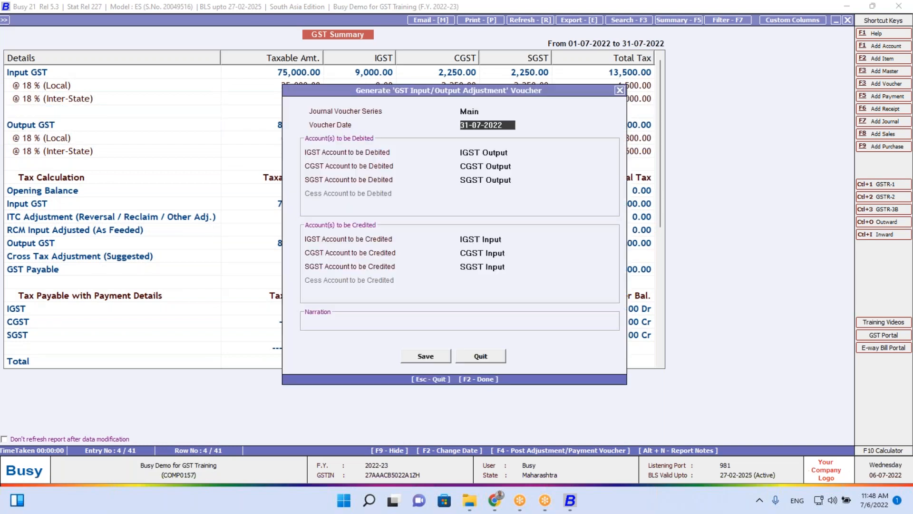
{"action": "key", "text": "Return"}
{"action": "key", "text": "Return"}
{"action": "key", "text": "Return"}
{"action": "key", "text": "Return"}
{"action": "key", "text": "Return"}
{"action": "key", "text": "Return"}
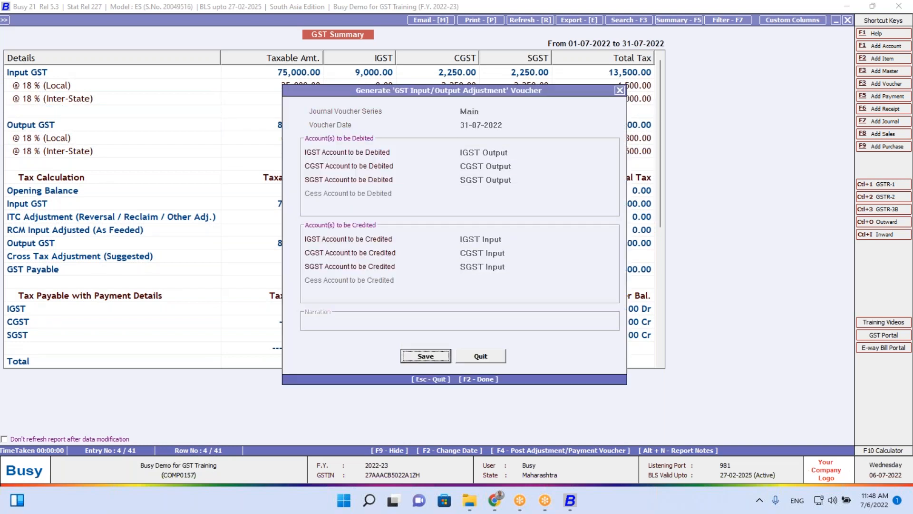
{"action": "key", "text": "Return"}
{"action": "key", "text": "F2"}
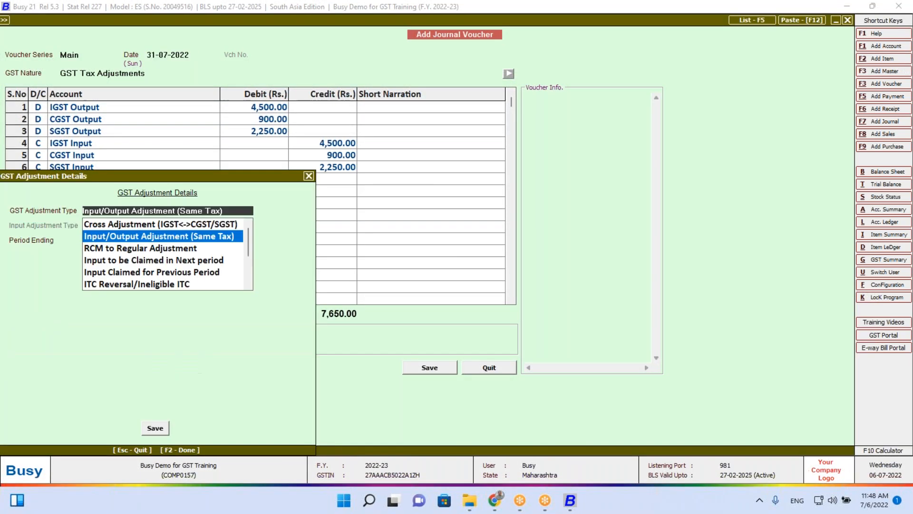
{"action": "key", "text": "Return"}
{"action": "key", "text": "F2"}
{"action": "key", "text": "Return"}
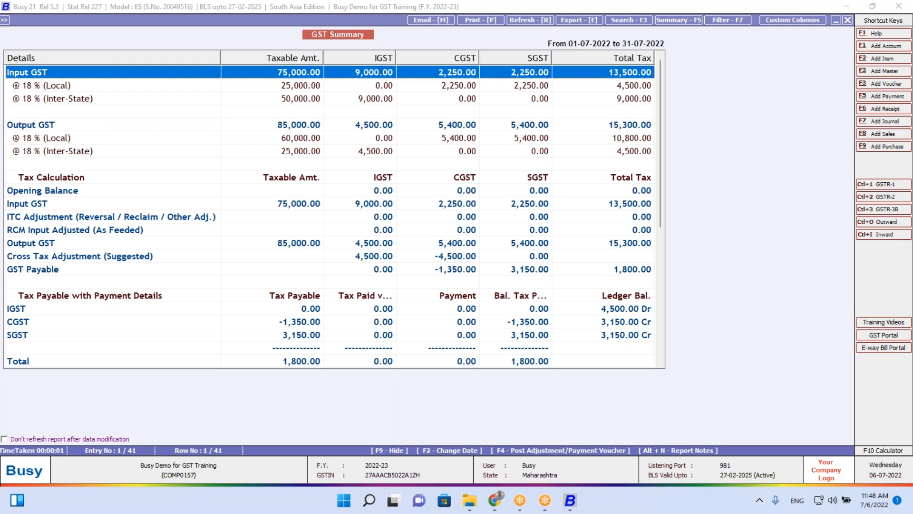
Post the 4,500 IGST–CGST cross adjustment journal, leaving IGST nil and CGST 1,350.00 Dr
{"action": "key", "text": "F4"}
{"action": "key", "text": "Down"}
{"action": "key", "text": "Down"}
{"action": "key", "text": "Escape"}
{"action": "key", "text": "Return"}
{"action": "key", "text": "Return"}
{"action": "key", "text": "Return"}
{"action": "key", "text": "Return"}
{"action": "key", "text": "Return"}
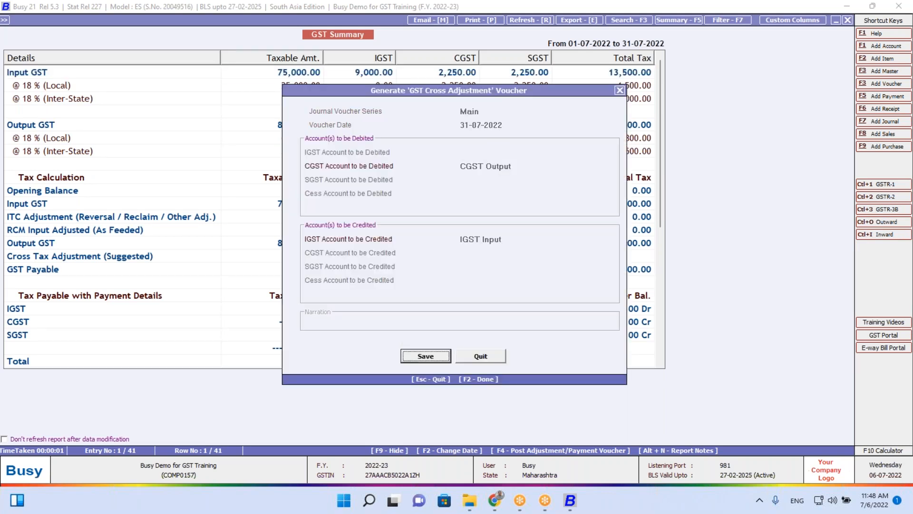
{"action": "key", "text": "Return"}
{"action": "key", "text": "F2"}
{"action": "key", "text": "Return"}
{"action": "key", "text": "F2"}
{"action": "key", "text": "Return"}
{"action": "key", "text": "Down"}
{"action": "key", "text": "Down"}
{"action": "key", "text": "Down"}
{"action": "key", "text": "Down"}
{"action": "key", "text": "Down"}
{"action": "key", "text": "Down"}
{"action": "key", "text": "Down"}
{"action": "key", "text": "Down"}
{"action": "key", "text": "Down"}
{"action": "key", "text": "Down"}
{"action": "key", "text": "Down"}
{"action": "key", "text": "Down"}
{"action": "key", "text": "Down"}
{"action": "key", "text": "Down"}
{"action": "key", "text": "Down"}
{"action": "key", "text": "Down"}
{"action": "key", "text": "Down"}
{"action": "key", "text": "Down"}
{"action": "key", "text": "Down"}
{"action": "key", "text": "Down"}
{"action": "key", "text": "shift+Up"}
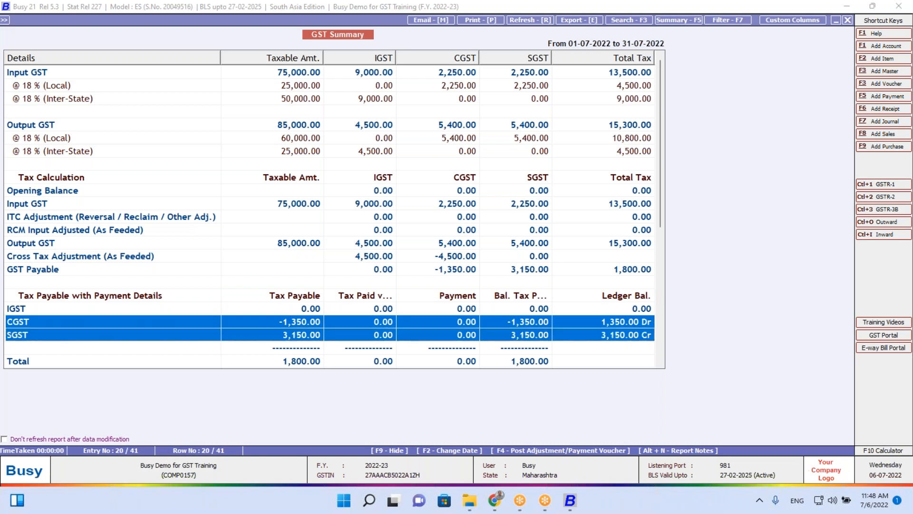
Rerun the July GST Summary showing 0.00 input GST and 15,300.00 payable, then close it
{"action": "key", "text": "Escape"}
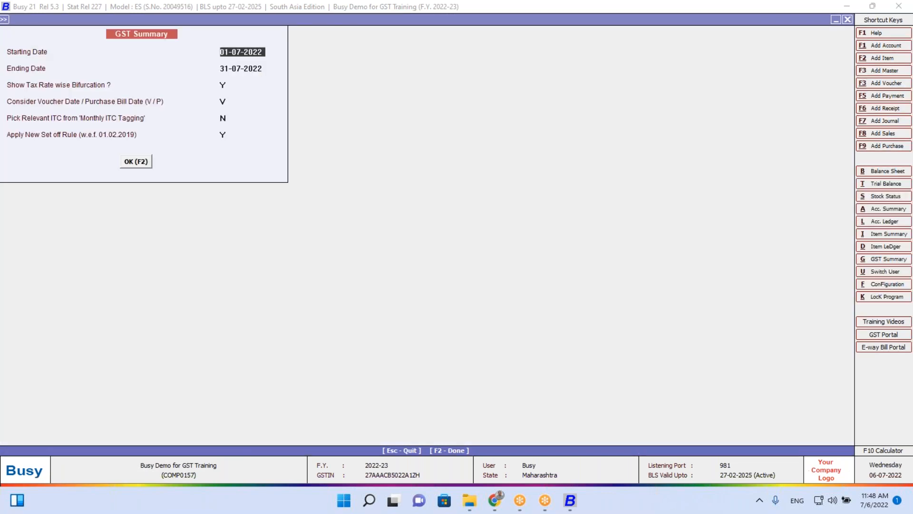
{"action": "key", "text": "Return"}
{"action": "key", "text": "Return"}
{"action": "key", "text": "Return"}
{"action": "key", "text": "Return"}
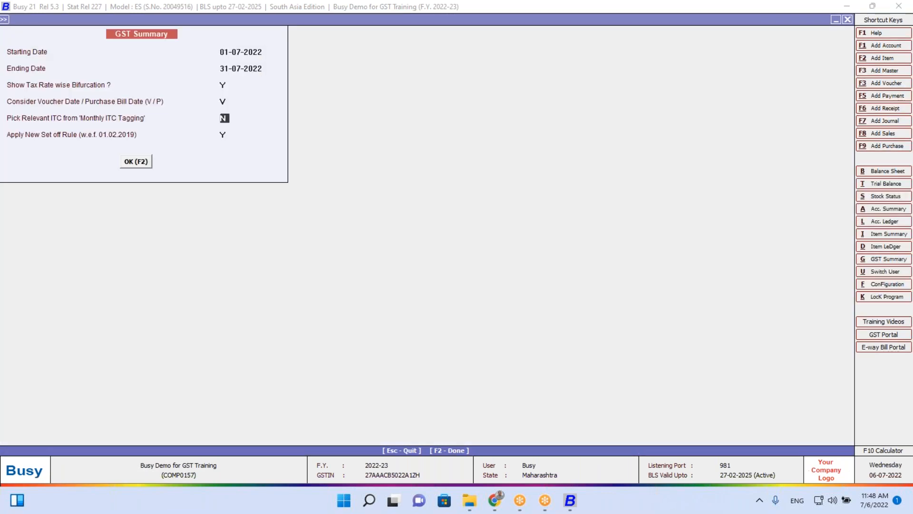
{"action": "key", "text": "Return"}
{"action": "key", "text": "Return"}
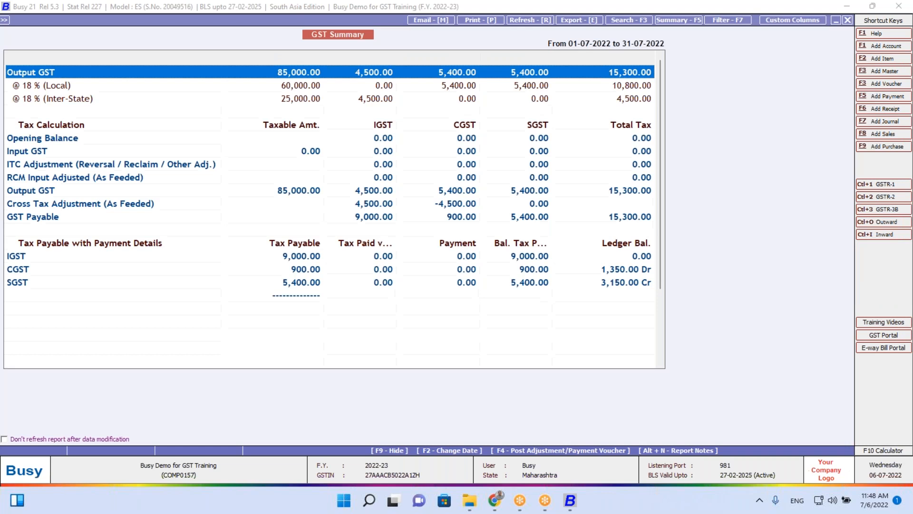
{"action": "key", "text": "Down"}
{"action": "key", "text": "Down"}
{"action": "key", "text": "Down"}
{"action": "key", "text": "Down"}
{"action": "key", "text": "Down"}
{"action": "key", "text": "Down"}
{"action": "key", "text": "Down"}
{"action": "key", "text": "Down"}
{"action": "key", "text": "Down"}
{"action": "key", "text": "Down"}
{"action": "key", "text": "Down"}
{"action": "key", "text": "Down"}
{"action": "key", "text": "Down"}
{"action": "key", "text": "Down"}
{"action": "key", "text": "Down"}
{"action": "key", "text": "Down"}
{"action": "key", "text": "Down"}
{"action": "key", "text": "Down"}
{"action": "key", "text": "Down"}
{"action": "key", "text": "Down"}
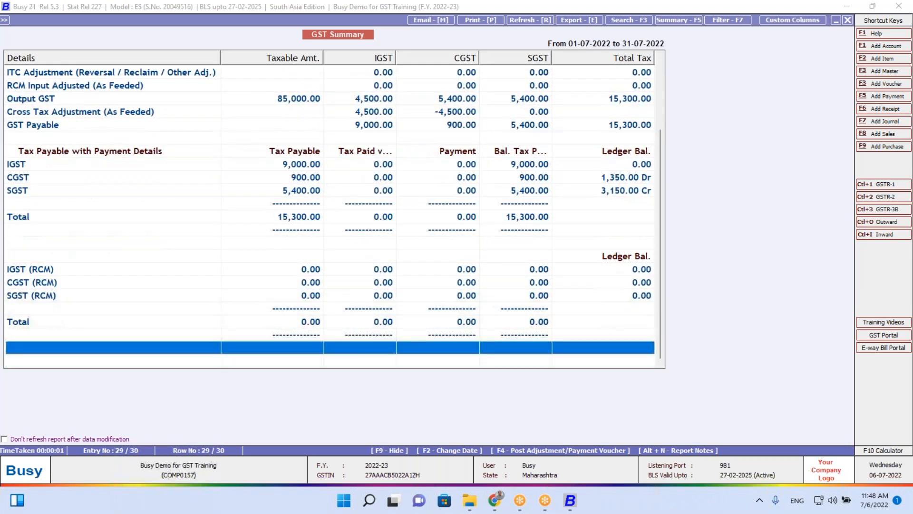
{"action": "key", "text": "Up"}
{"action": "key", "text": "Up"}
{"action": "key", "text": "Up"}
{"action": "key", "text": "Up"}
{"action": "key", "text": "Up"}
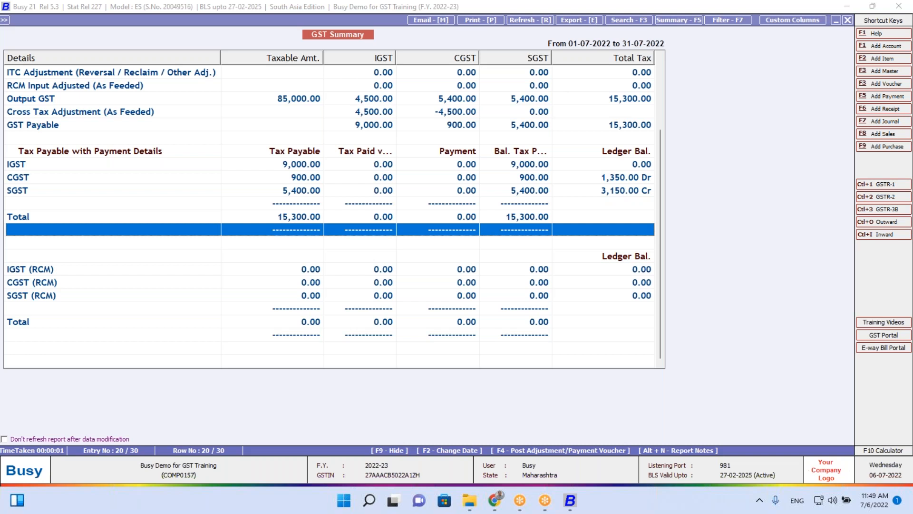
{"action": "key", "text": "Escape"}
{"action": "key", "text": "Escape"}
{"action": "key", "text": "Left"}
{"action": "key", "text": "Right"}
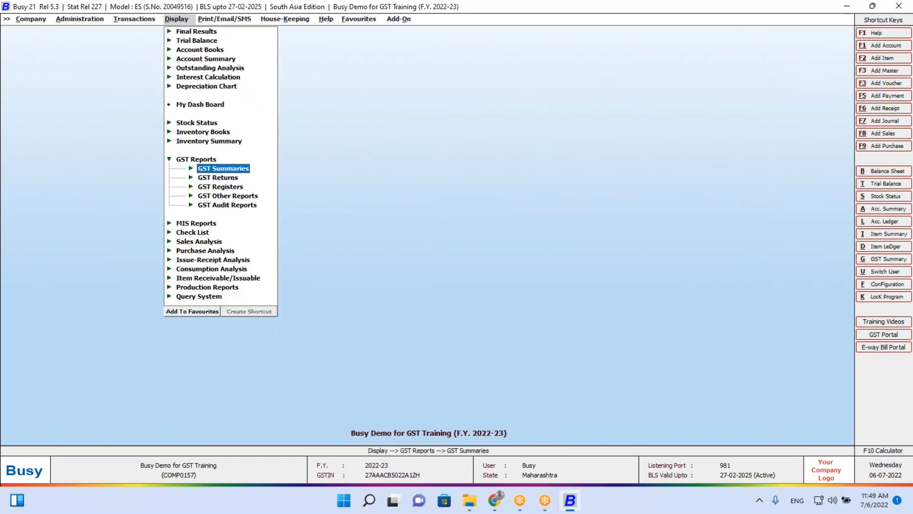
Generate Form GSTR-3B for 01-07-2022 to 31-07-2022, after briefly checking GSTR-2 options
{"action": "key", "text": "Down"}
{"action": "key", "text": "Return"}
{"action": "key", "text": "Down"}
{"action": "key", "text": "Down"}
{"action": "key", "text": "Down"}
{"action": "key", "text": "Return"}
{"action": "key", "text": "Escape"}
{"action": "key", "text": "Down"}
{"action": "key", "text": "Return"}
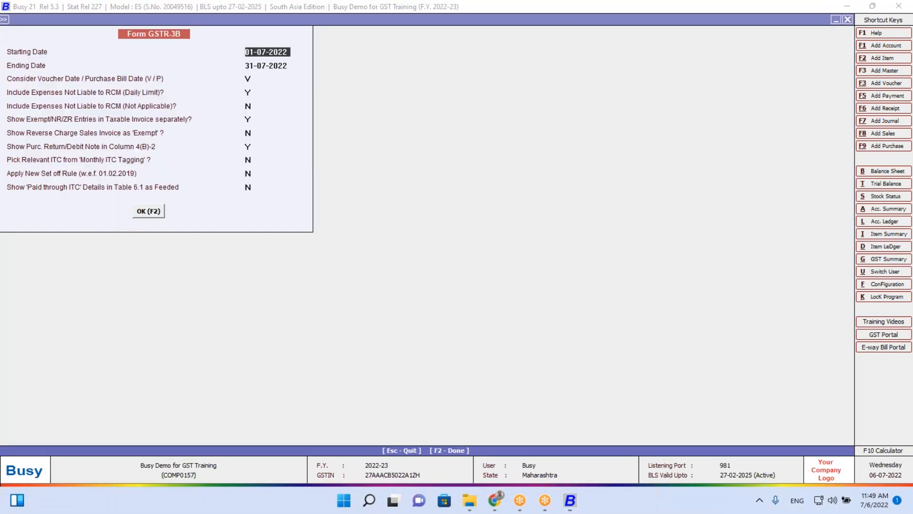
{"action": "key", "text": "Return"}
{"action": "key", "text": "Return"}
{"action": "key", "text": "Return"}
{"action": "key", "text": "Return"}
{"action": "key", "text": "Return"}
{"action": "key", "text": "Return"}
{"action": "key", "text": "Return"}
{"action": "key", "text": "Return"}
{"action": "key", "text": "F2"}
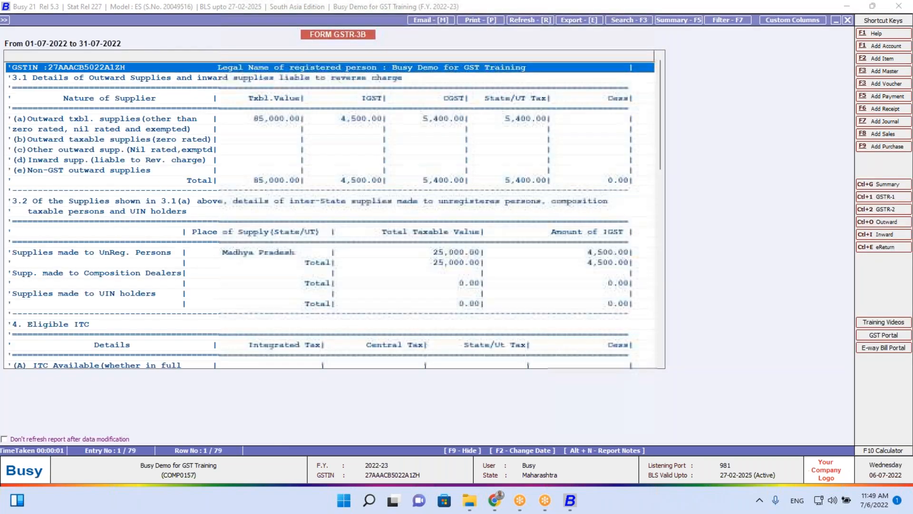
{"action": "key", "text": "Escape"}
Set Pick Relevant ITC from Monthly ITC Tagging to Y
{"action": "key", "text": "Return"}
{"action": "key", "text": "Return"}
{"action": "key", "text": "Return"}
{"action": "key", "text": "Return"}
{"action": "key", "text": "Return"}
{"action": "key", "text": "Return"}
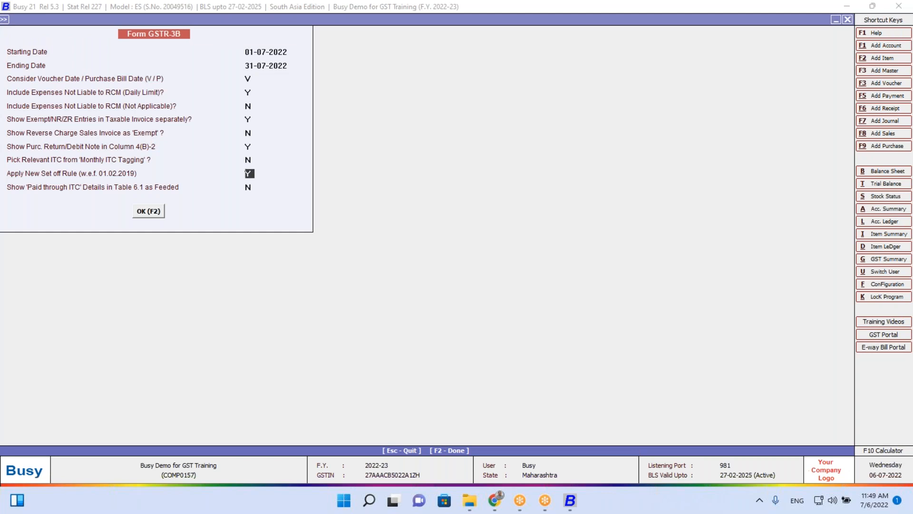
{"action": "key", "text": "Up"}
{"action": "type", "text": "Y"}
{"action": "key", "text": "Return"}
{"action": "key", "text": "Return"}
{"action": "key", "text": "Return"}
{"action": "key", "text": "Return"}
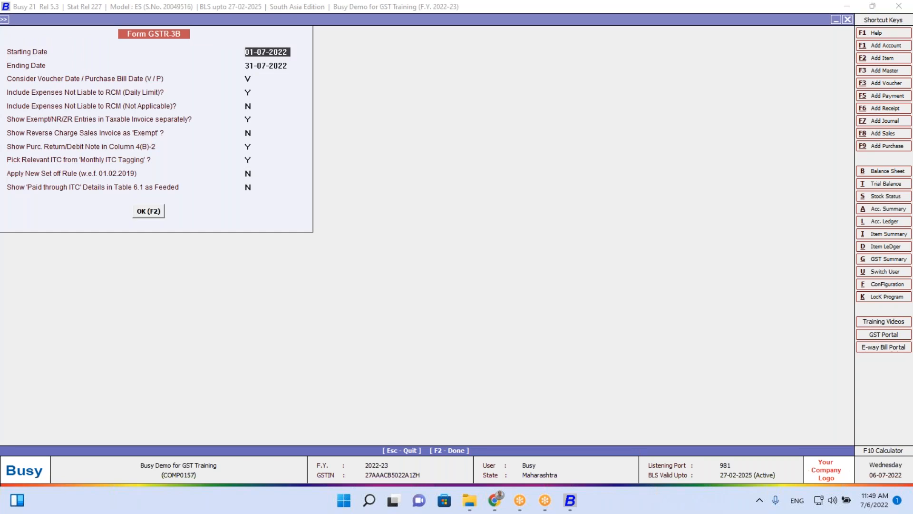
Review the outward supplies and payment of tax rows of the July GSTR-3B
{"action": "key", "text": "Down"}
{"action": "key", "text": "Down"}
{"action": "key", "text": "Down"}
{"action": "key", "text": "Down"}
{"action": "key", "text": "Down"}
{"action": "key", "text": "Down"}
{"action": "key", "text": "Down"}
{"action": "key", "text": "Down"}
{"action": "key", "text": "Down"}
{"action": "key", "text": "Down"}
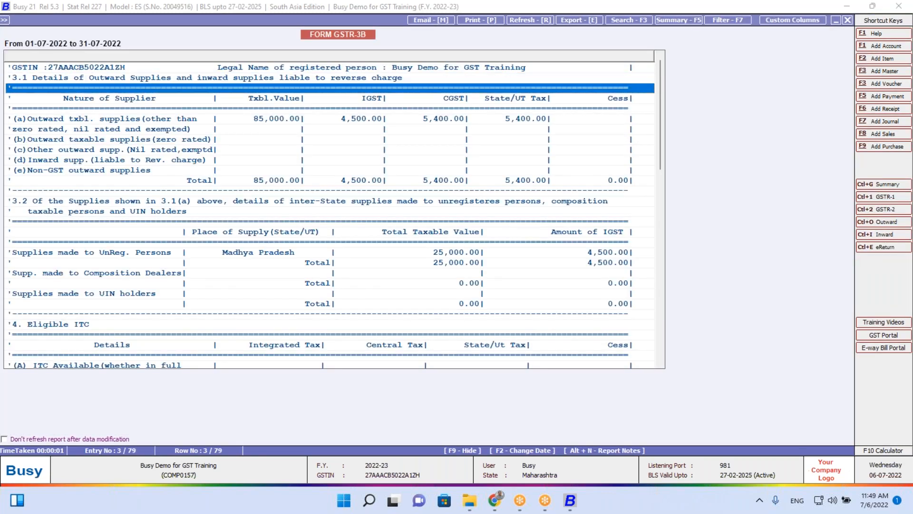
{"action": "key", "text": "Up"}
{"action": "key", "text": "Up"}
{"action": "key", "text": "Up"}
{"action": "key", "text": "Up"}
{"action": "key", "text": "Up"}
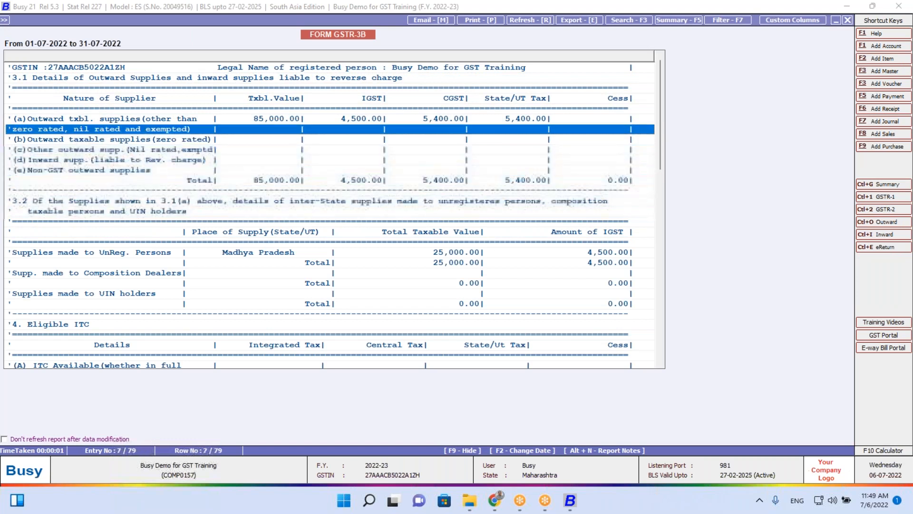
{"action": "key", "text": "Down"}
{"action": "key", "text": "Down"}
{"action": "key", "text": "Down"}
{"action": "key", "text": "Down"}
{"action": "key", "text": "Down"}
{"action": "key", "text": "Down"}
{"action": "key", "text": "Down"}
{"action": "key", "text": "Down"}
{"action": "key", "text": "Down"}
{"action": "key", "text": "Down"}
{"action": "key", "text": "Down"}
{"action": "key", "text": "Down"}
{"action": "key", "text": "Down"}
{"action": "key", "text": "Down"}
{"action": "key", "text": "Down"}
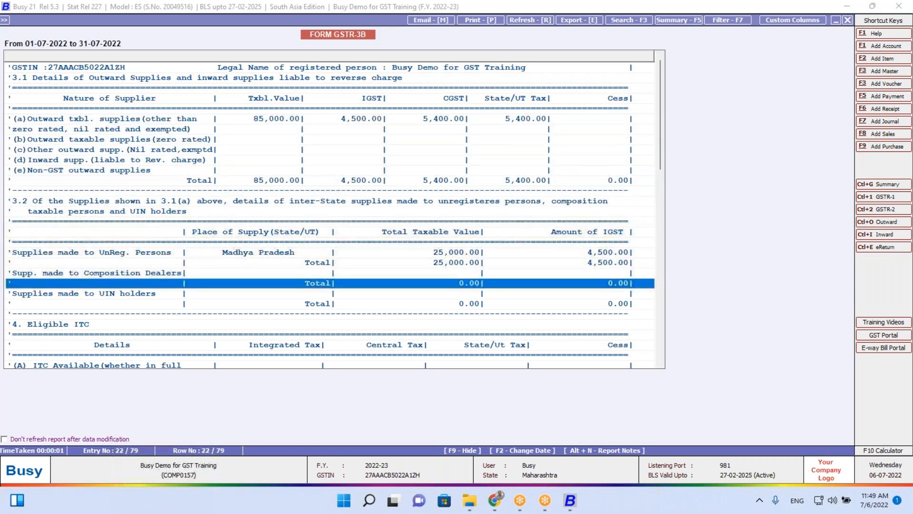
{"action": "key", "text": "Down"}
{"action": "key", "text": "Down"}
{"action": "key", "text": "Down"}
{"action": "key", "text": "Down"}
{"action": "key", "text": "Down"}
{"action": "key", "text": "Down"}
{"action": "key", "text": "Down"}
{"action": "key", "text": "Down"}
{"action": "key", "text": "Down"}
{"action": "key", "text": "Down"}
{"action": "key", "text": "Down"}
{"action": "key", "text": "Down"}
{"action": "key", "text": "Down"}
{"action": "key", "text": "Down"}
{"action": "key", "text": "Down"}
{"action": "key", "text": "Down"}
{"action": "key", "text": "Down"}
{"action": "key", "text": "Down"}
{"action": "key", "text": "Down"}
{"action": "key", "text": "Down"}
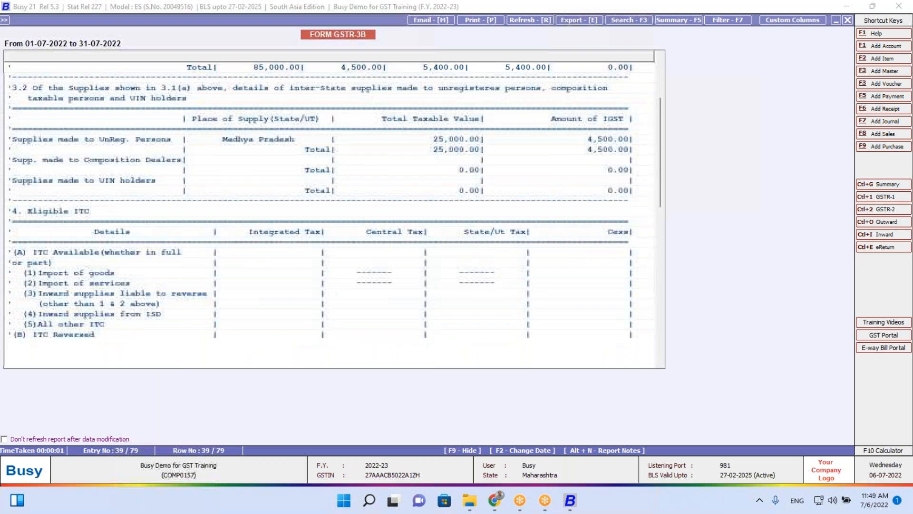
{"action": "key", "text": "Down"}
{"action": "key", "text": "Down"}
{"action": "key", "text": "Down"}
{"action": "key", "text": "Down"}
{"action": "key", "text": "Down"}
{"action": "key", "text": "Down"}
{"action": "key", "text": "Down"}
{"action": "key", "text": "Down"}
{"action": "key", "text": "Down"}
{"action": "key", "text": "Down"}
{"action": "key", "text": "Down"}
{"action": "key", "text": "Down"}
{"action": "key", "text": "Down"}
{"action": "key", "text": "Down"}
{"action": "key", "text": "Down"}
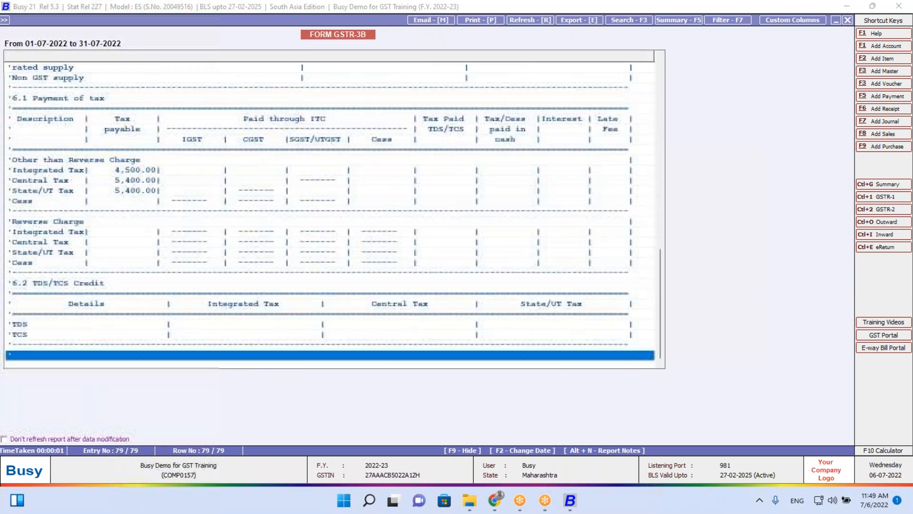
{"action": "key", "text": "Up"}
{"action": "key", "text": "Up"}
{"action": "key", "text": "Up"}
{"action": "key", "text": "Up"}
{"action": "key", "text": "Up"}
{"action": "key", "text": "Up"}
{"action": "key", "text": "Up"}
{"action": "key", "text": "Up"}
{"action": "key", "text": "Up"}
{"action": "key", "text": "Up"}
{"action": "key", "text": "Up"}
{"action": "key", "text": "Up"}
{"action": "key", "text": "Up"}
{"action": "key", "text": "Up"}
{"action": "key", "text": "Up"}
{"action": "key", "text": "Up"}
{"action": "key", "text": "Up"}
{"action": "key", "text": "Up"}
{"action": "key", "text": "Up"}
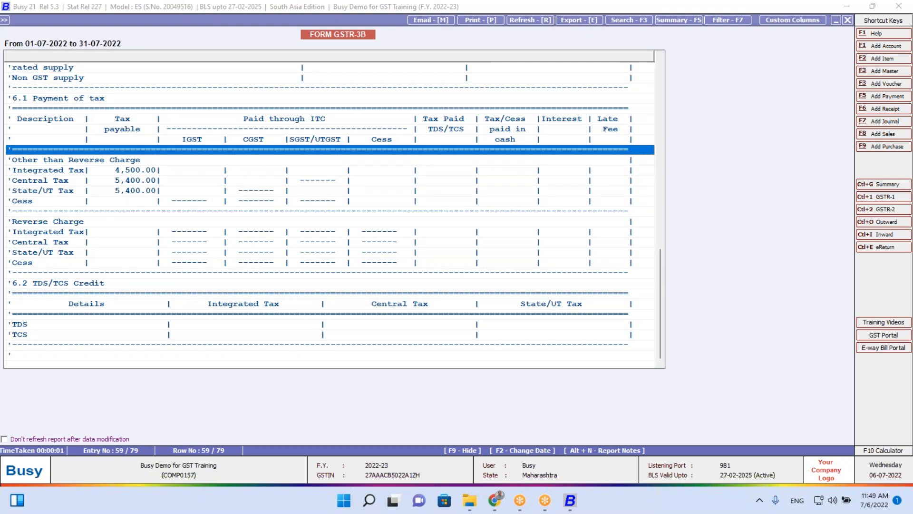
{"action": "key", "text": "Down"}
{"action": "key", "text": "Down"}
{"action": "key", "text": "Down"}
{"action": "key", "text": "Up"}
Inspect the Integrated Tax payment details for cash and TDS/TCS, then back out
{"action": "key", "text": "Return"}
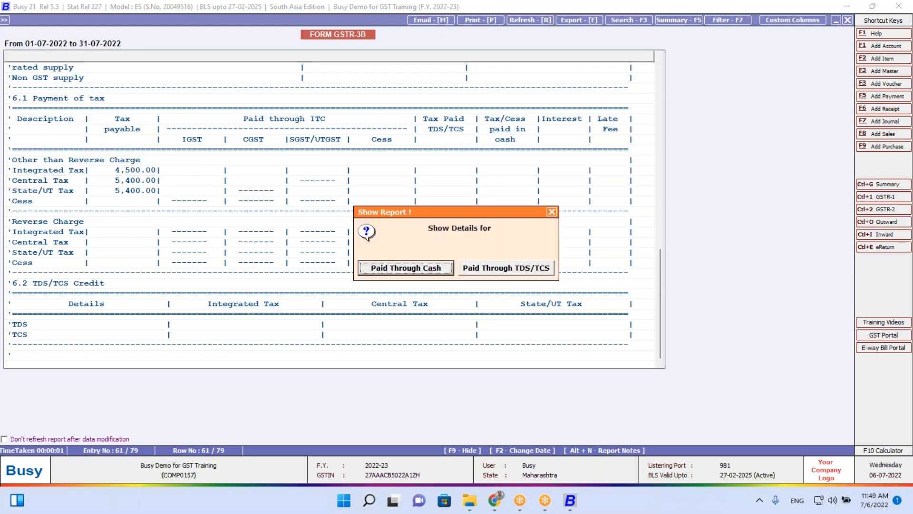
{"action": "key", "text": "Return"}
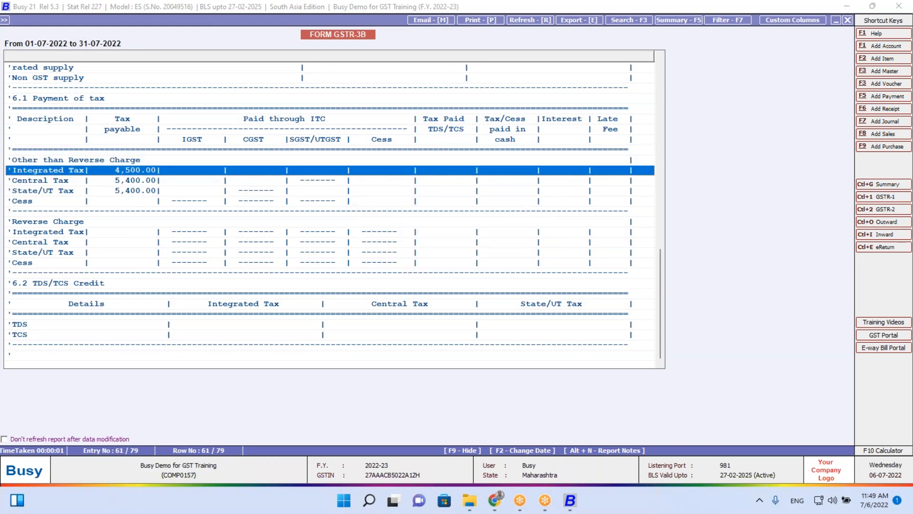
{"action": "key", "text": "Escape"}
{"action": "key", "text": "Return"}
{"action": "key", "text": "Right"}
{"action": "key", "text": "Return"}
{"action": "key", "text": "Escape"}
{"action": "key", "text": "Escape"}
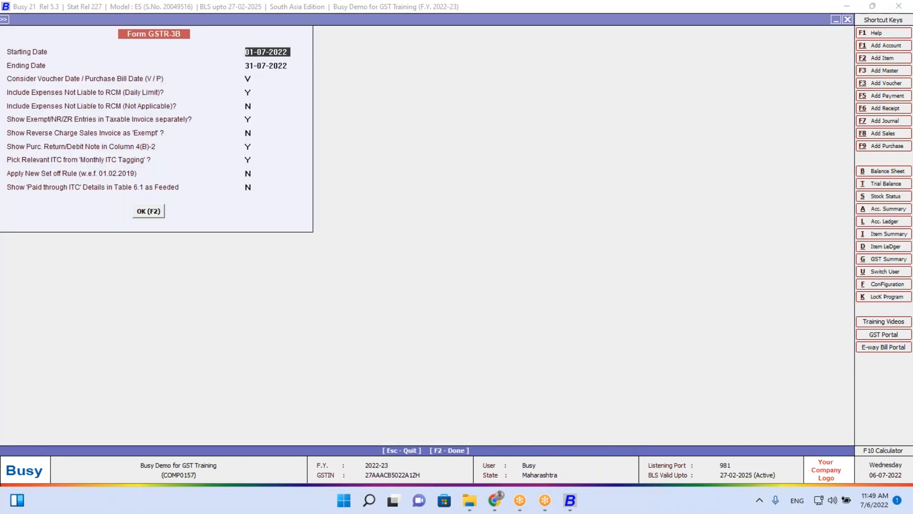
Regenerate the GSTR-3B and review outward supplies, tax payment and reverse charge rows
{"action": "key", "text": "Return"}
{"action": "key", "text": "Return"}
{"action": "key", "text": "Return"}
{"action": "key", "text": "F2"}
{"action": "key", "text": "Down"}
{"action": "key", "text": "Down"}
{"action": "key", "text": "Down"}
{"action": "key", "text": "Down"}
{"action": "key", "text": "Down"}
{"action": "key", "text": "Down"}
{"action": "key", "text": "Down"}
{"action": "key", "text": "Down"}
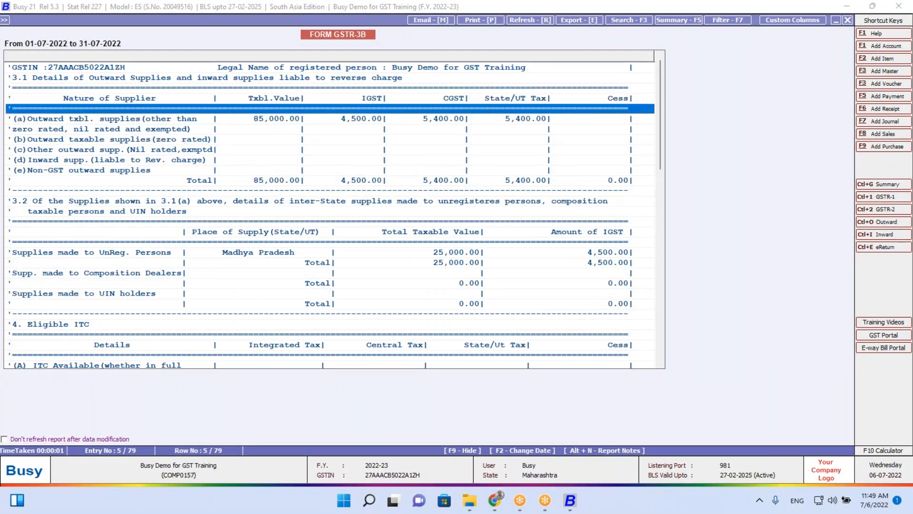
{"action": "key", "text": "Down"}
{"action": "key", "text": "Down"}
{"action": "key", "text": "Down"}
{"action": "key", "text": "Down"}
{"action": "key", "text": "Down"}
{"action": "key", "text": "Down"}
{"action": "key", "text": "Down"}
{"action": "key", "text": "Down"}
{"action": "key", "text": "Down"}
{"action": "key", "text": "Down"}
{"action": "key", "text": "Down"}
{"action": "key", "text": "Down"}
{"action": "key", "text": "Down"}
{"action": "key", "text": "Down"}
{"action": "key", "text": "Down"}
{"action": "key", "text": "Down"}
{"action": "key", "text": "Down"}
{"action": "key", "text": "Down"}
{"action": "key", "text": "Down"}
{"action": "key", "text": "Down"}
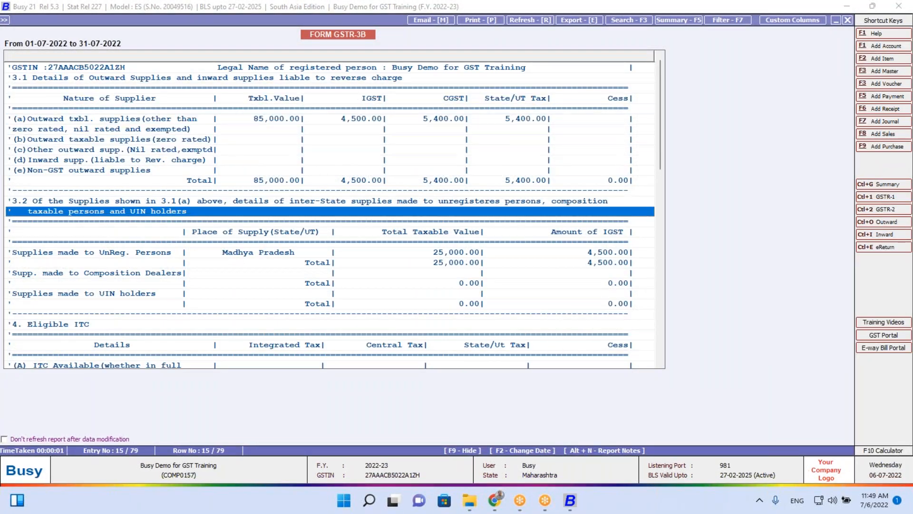
{"action": "key", "text": "Down"}
{"action": "key", "text": "Down"}
{"action": "key", "text": "Down"}
{"action": "key", "text": "Down"}
{"action": "key", "text": "Down"}
{"action": "key", "text": "Down"}
{"action": "key", "text": "Down"}
{"action": "key", "text": "Down"}
{"action": "key", "text": "Down"}
{"action": "key", "text": "Down"}
{"action": "key", "text": "Down"}
{"action": "key", "text": "Down"}
{"action": "key", "text": "Down"}
{"action": "key", "text": "Down"}
{"action": "key", "text": "Down"}
{"action": "key", "text": "Down"}
{"action": "key", "text": "Down"}
{"action": "key", "text": "Down"}
{"action": "key", "text": "Down"}
{"action": "key", "text": "Down"}
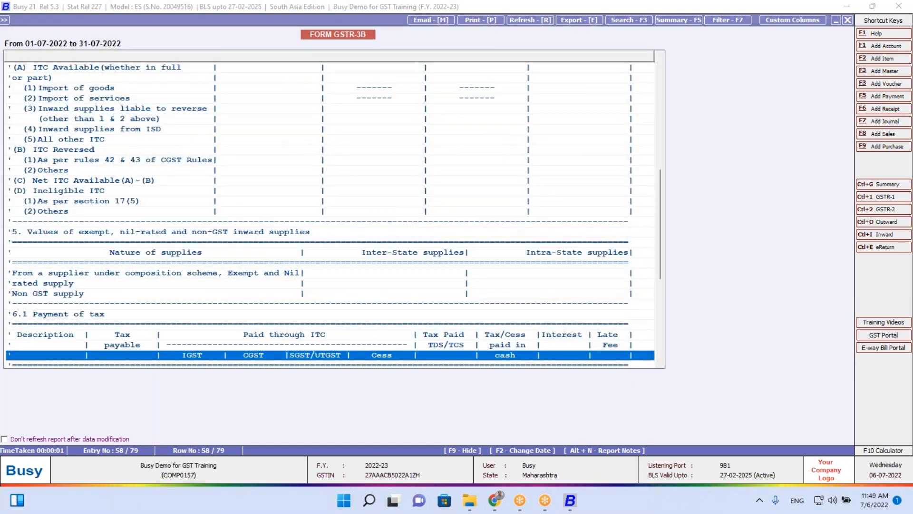
{"action": "key", "text": "Down"}
{"action": "key", "text": "Down"}
{"action": "key", "text": "Down"}
{"action": "key", "text": "Down"}
{"action": "key", "text": "Down"}
{"action": "key", "text": "Down"}
{"action": "key", "text": "Down"}
{"action": "key", "text": "Down"}
{"action": "key", "text": "Down"}
{"action": "key", "text": "Down"}
{"action": "key", "text": "Down"}
{"action": "key", "text": "Up"}
{"action": "key", "text": "Up"}
{"action": "key", "text": "Up"}
{"action": "key", "text": "Up"}
{"action": "key", "text": "Up"}
{"action": "key", "text": "Up"}
{"action": "key", "text": "Up"}
{"action": "key", "text": "Up"}
{"action": "key", "text": "Up"}
{"action": "key", "text": "Up"}
{"action": "key", "text": "Up"}
{"action": "key", "text": "Up"}
{"action": "key", "text": "Up"}
{"action": "key", "text": "Up"}
{"action": "key", "text": "Up"}
{"action": "key", "text": "Up"}
{"action": "key", "text": "Up"}
{"action": "key", "text": "Up"}
{"action": "key", "text": "Up"}
{"action": "key", "text": "Up"}
{"action": "key", "text": "Up"}
{"action": "key", "text": "Up"}
{"action": "key", "text": "Up"}
{"action": "key", "text": "Up"}
{"action": "key", "text": "Up"}
{"action": "key", "text": "Up"}
{"action": "key", "text": "Up"}
{"action": "key", "text": "Up"}
{"action": "key", "text": "Up"}
{"action": "key", "text": "Up"}
{"action": "key", "text": "Up"}
{"action": "key", "text": "Up"}
{"action": "key", "text": "Up"}
{"action": "key", "text": "Up"}
{"action": "key", "text": "Up"}
{"action": "key", "text": "Up"}
{"action": "key", "text": "Up"}
{"action": "key", "text": "Up"}
{"action": "key", "text": "Up"}
{"action": "key", "text": "Up"}
{"action": "key", "text": "Up"}
{"action": "key", "text": "Up"}
{"action": "key", "text": "Up"}
{"action": "key", "text": "Up"}
{"action": "key", "text": "Up"}
{"action": "key", "text": "Up"}
{"action": "key", "text": "Up"}
{"action": "key", "text": "Up"}
Inspect the supplies made to unregistered persons rows and their breakdown choices
{"action": "key", "text": "Down"}
{"action": "key", "text": "Down"}
{"action": "key", "text": "Down"}
{"action": "key", "text": "Down"}
{"action": "key", "text": "Down"}
{"action": "key", "text": "Down"}
{"action": "key", "text": "Down"}
{"action": "key", "text": "Down"}
{"action": "key", "text": "Down"}
{"action": "key", "text": "Down"}
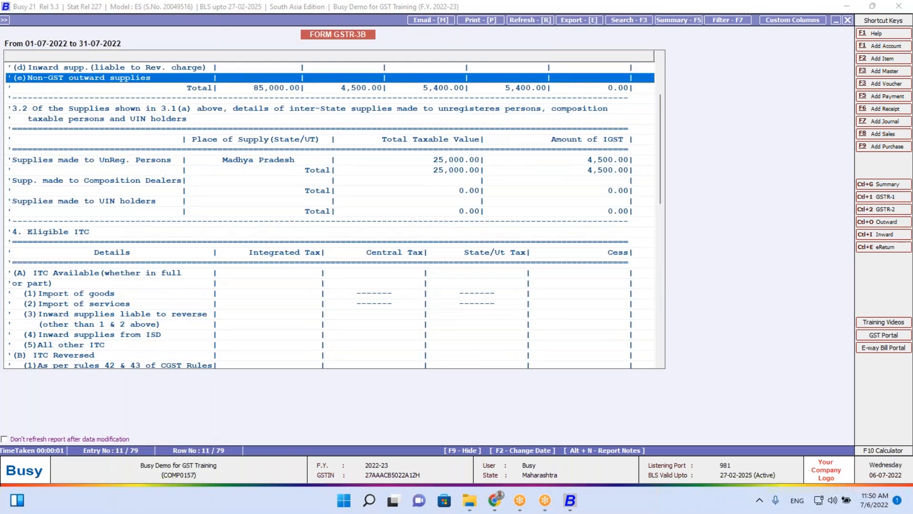
{"action": "key", "text": "Up"}
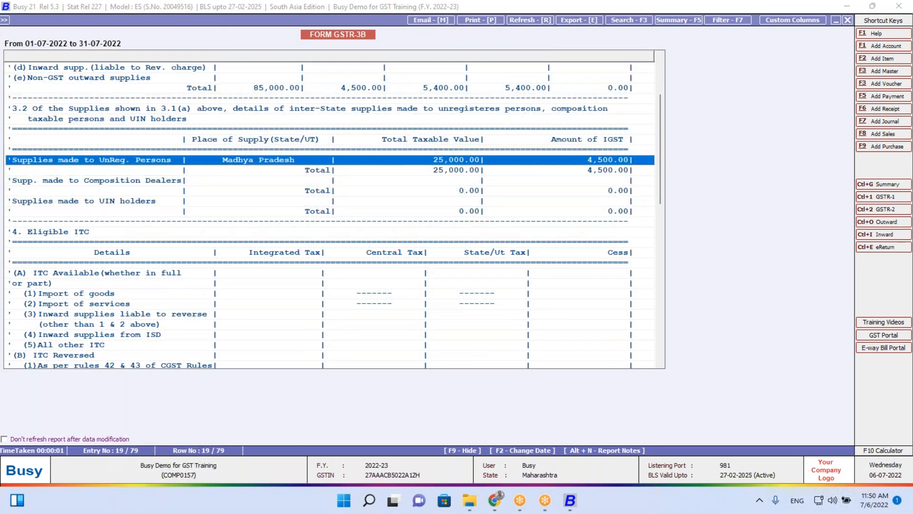
{"action": "key", "text": "Down"}
{"action": "key", "text": "Up"}
{"action": "key", "text": "Return"}
{"action": "key", "text": "Escape"}
{"action": "key", "text": "Down"}
Drill into unregistered supplies: Advance for this Period, then the Sale / Sale Return list
{"action": "key", "text": "Return"}
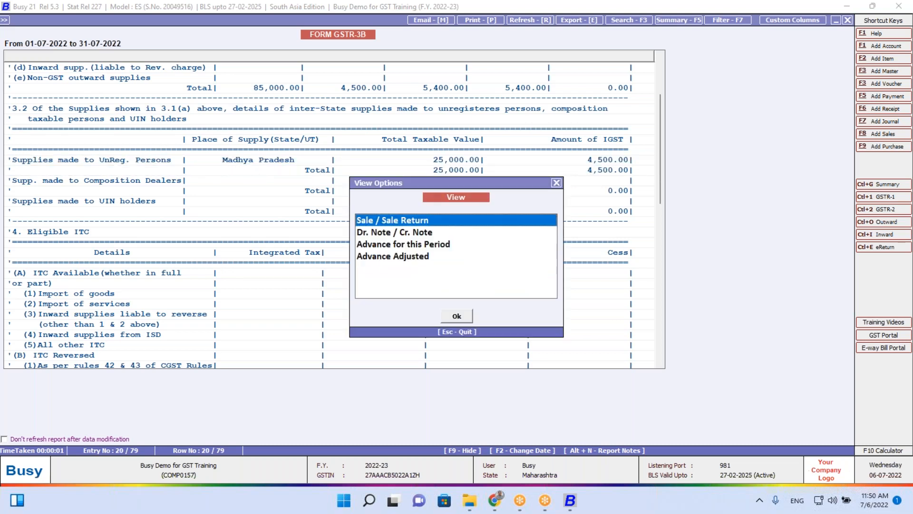
{"action": "key", "text": "Down"}
{"action": "key", "text": "Down"}
{"action": "key", "text": "Down"}
{"action": "key", "text": "Up"}
{"action": "key", "text": "Return"}
{"action": "key", "text": "Escape"}
{"action": "key", "text": "Up"}
{"action": "key", "text": "Up"}
{"action": "key", "text": "Return"}
{"action": "key", "text": "Return"}
{"action": "key", "text": "Escape"}
{"action": "key", "text": "Escape"}
{"action": "key", "text": "Escape"}
{"action": "key", "text": "Return"}
{"action": "key", "text": "Return"}
{"action": "key", "text": "Return"}
{"action": "key", "text": "Return"}
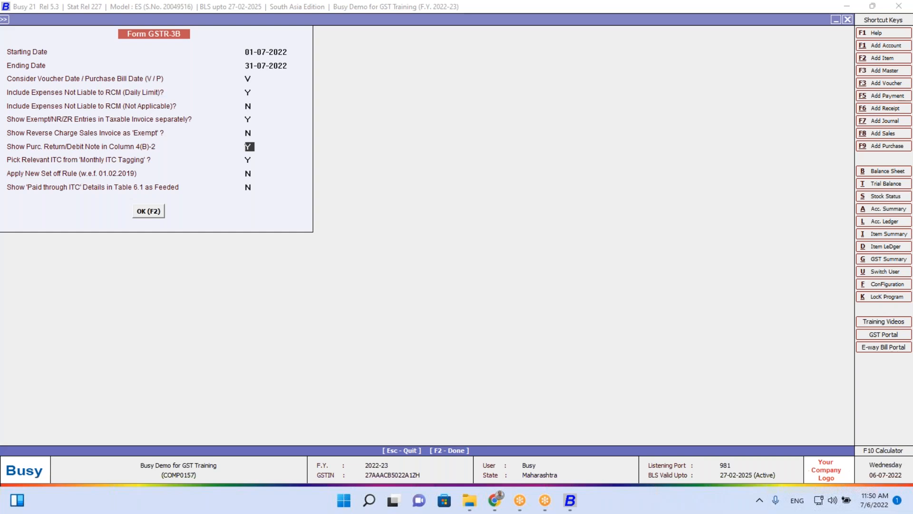
Regenerate July GSTR-3B and locate All other ITC: 9,000 IGST, 2,250 CGST and SGST
{"action": "key", "text": "Return"}
{"action": "key", "text": "Return"}
{"action": "key", "text": "Return"}
{"action": "key", "text": "Return"}
{"action": "key", "text": "Return"}
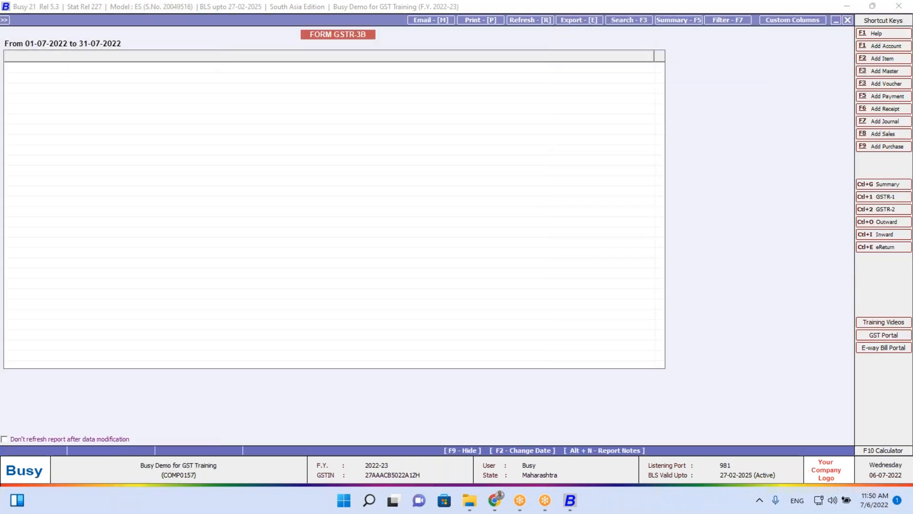
{"action": "key", "text": "Down"}
{"action": "key", "text": "Down"}
{"action": "key", "text": "Down"}
{"action": "key", "text": "Down"}
{"action": "key", "text": "Down"}
{"action": "key", "text": "Down"}
{"action": "key", "text": "Down"}
{"action": "key", "text": "Down"}
{"action": "key", "text": "Down"}
{"action": "key", "text": "Down"}
{"action": "key", "text": "Down"}
{"action": "key", "text": "Down"}
{"action": "key", "text": "Down"}
{"action": "key", "text": "Down"}
{"action": "key", "text": "Down"}
{"action": "key", "text": "Down"}
{"action": "key", "text": "Down"}
{"action": "key", "text": "Down"}
{"action": "key", "text": "Down"}
{"action": "key", "text": "Down"}
{"action": "key", "text": "Down"}
{"action": "key", "text": "Down"}
{"action": "key", "text": "Down"}
{"action": "key", "text": "Down"}
{"action": "key", "text": "Down"}
{"action": "key", "text": "Down"}
{"action": "key", "text": "Down"}
{"action": "key", "text": "Down"}
{"action": "key", "text": "Down"}
{"action": "key", "text": "Down"}
{"action": "key", "text": "Down"}
{"action": "key", "text": "Down"}
{"action": "key", "text": "Down"}
{"action": "key", "text": "Down"}
{"action": "key", "text": "Down"}
{"action": "key", "text": "Down"}
{"action": "key", "text": "Up"}
{"action": "key", "text": "Up"}
{"action": "key", "text": "Up"}
{"action": "key", "text": "Up"}
{"action": "key", "text": "Up"}
{"action": "key", "text": "Up"}
{"action": "key", "text": "Up"}
{"action": "key", "text": "Up"}
{"action": "key", "text": "Up"}
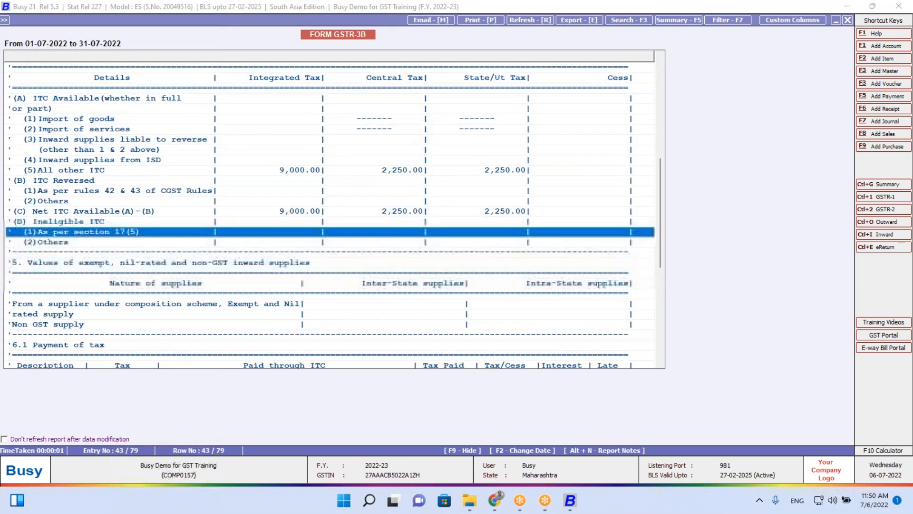
{"action": "key", "text": "Up"}
{"action": "key", "text": "Up"}
{"action": "key", "text": "Up"}
{"action": "key", "text": "Up"}
{"action": "key", "text": "Up"}
{"action": "key", "text": "Up"}
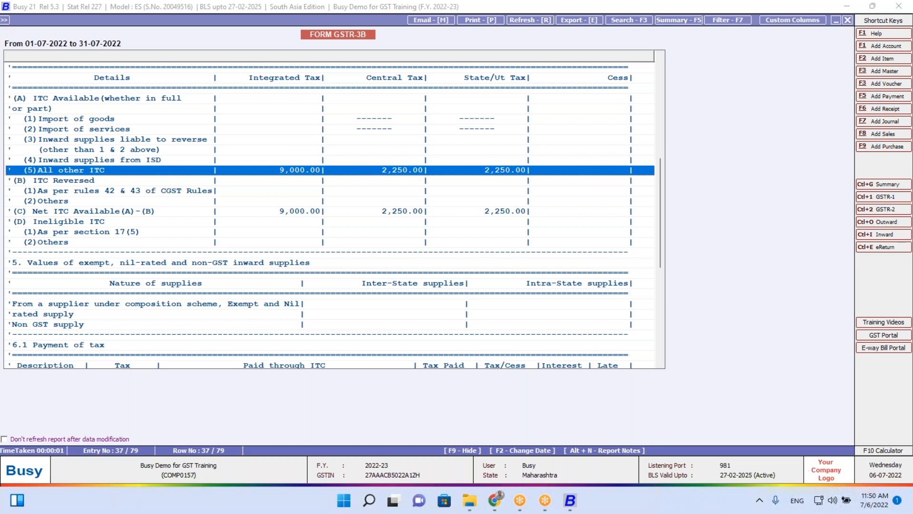
Review the three purchase vouchers worth 75,000 behind the All other ITC figure
{"action": "key", "text": "Return"}
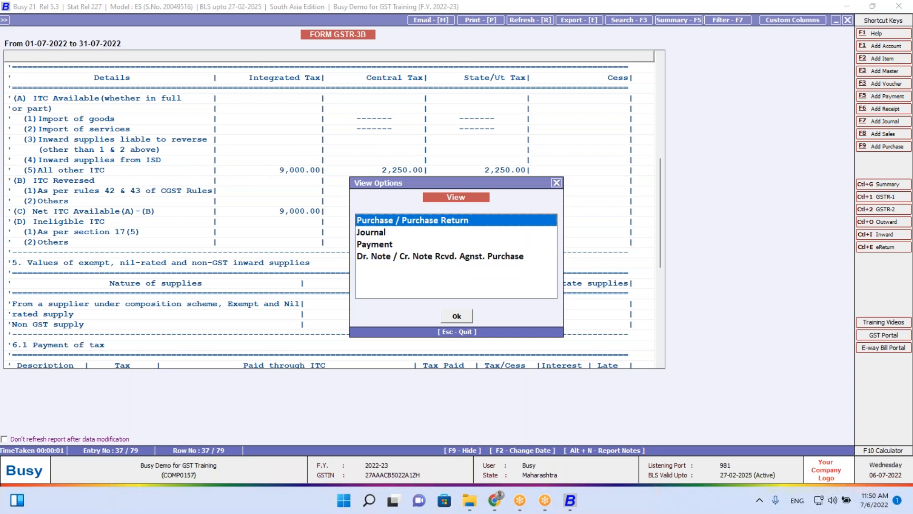
{"action": "key", "text": "Return"}
{"action": "key", "text": "Down"}
{"action": "key", "text": "Down"}
{"action": "key", "text": "Up"}
{"action": "key", "text": "Up"}
{"action": "key", "text": "Down"}
{"action": "key", "text": "Down"}
{"action": "key", "text": "Up"}
{"action": "key", "text": "Up"}
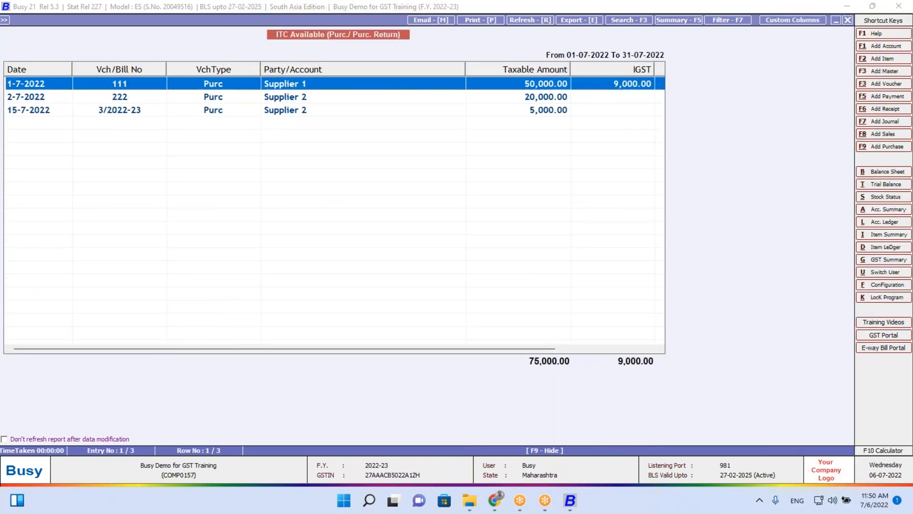
{"action": "key", "text": "Down"}
{"action": "key", "text": "Down"}
Recheck the Purchase / Purchase Return voucher list, then close the GSTR-3B report
{"action": "key", "text": "Escape"}
{"action": "key", "text": "Escape"}
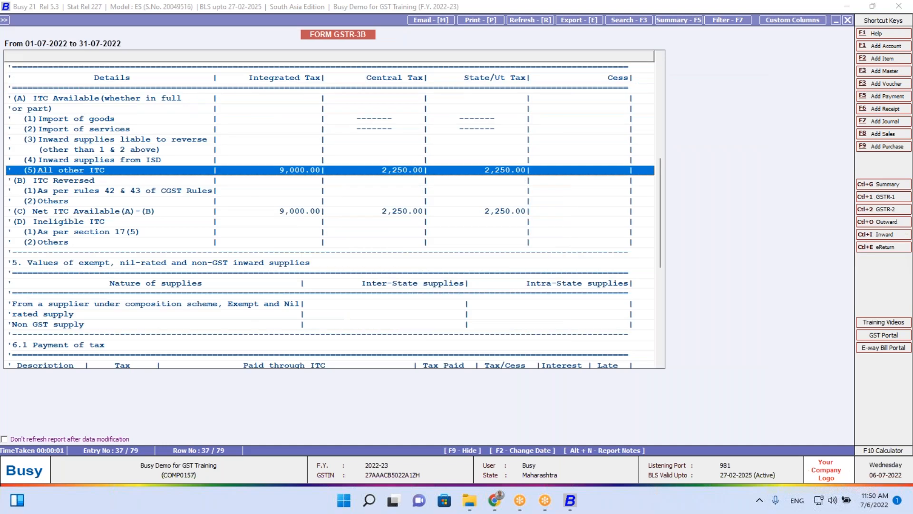
{"action": "key", "text": "Return"}
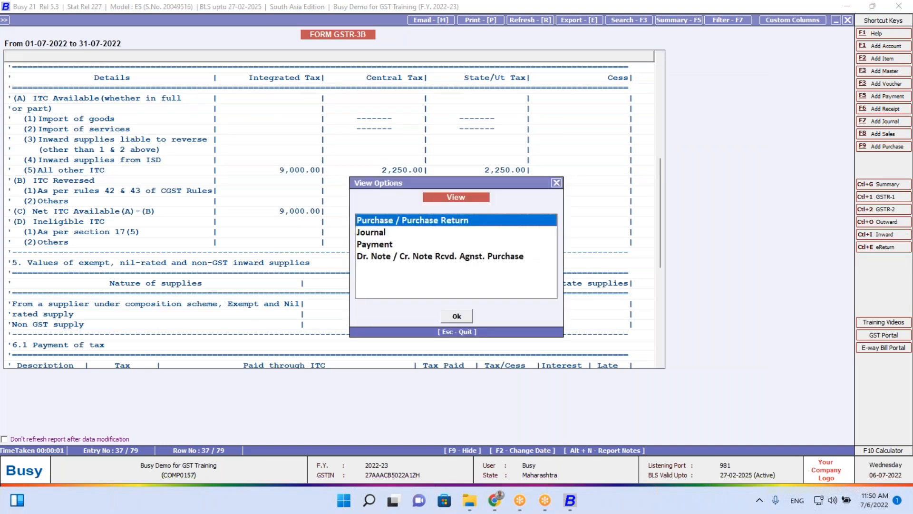
{"action": "key", "text": "Down"}
{"action": "key", "text": "Down"}
{"action": "key", "text": "Up"}
{"action": "key", "text": "Up"}
{"action": "key", "text": "Return"}
{"action": "key", "text": "Escape"}
{"action": "key", "text": "Escape"}
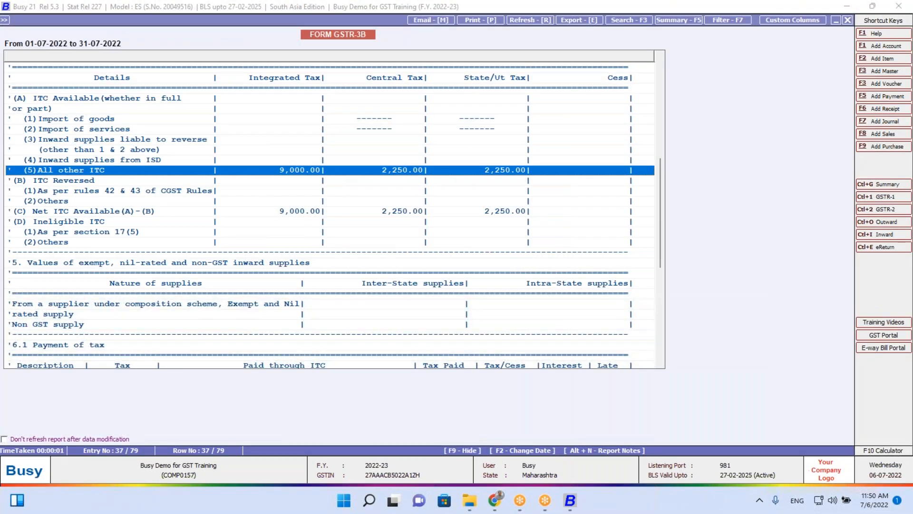
{"action": "key", "text": "Escape"}
{"action": "key", "text": "Escape"}
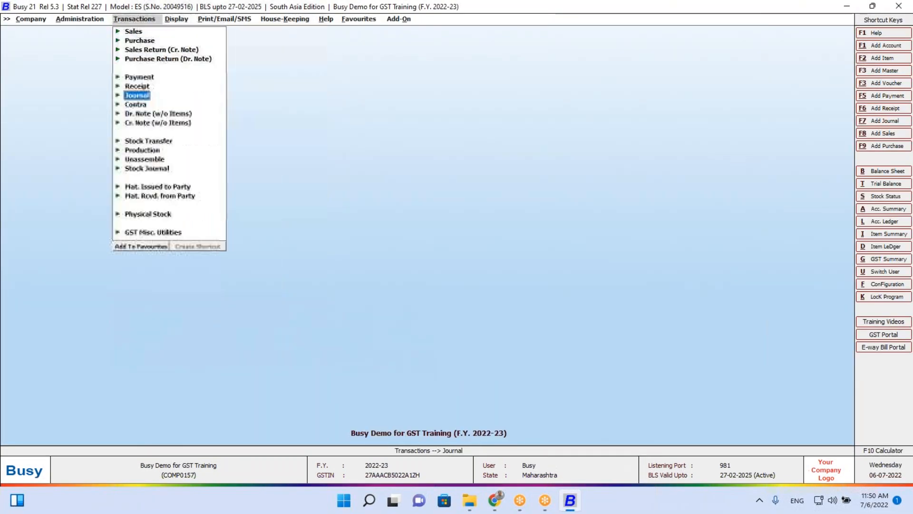
Open Monthly ITC Tagging as per GSTR-2B in the date-wise view
{"action": "key", "text": "Down"}
{"action": "key", "text": "Down"}
{"action": "key", "text": "Down"}
{"action": "key", "text": "Down"}
{"action": "key", "text": "Down"}
{"action": "key", "text": "Down"}
{"action": "key", "text": "Down"}
{"action": "key", "text": "Down"}
{"action": "key", "text": "Down"}
{"action": "key", "text": "Down"}
{"action": "key", "text": "Down"}
{"action": "key", "text": "Up"}
{"action": "key", "text": "Up"}
{"action": "key", "text": "Down"}
{"action": "key", "text": "Down"}
{"action": "key", "text": "Right"}
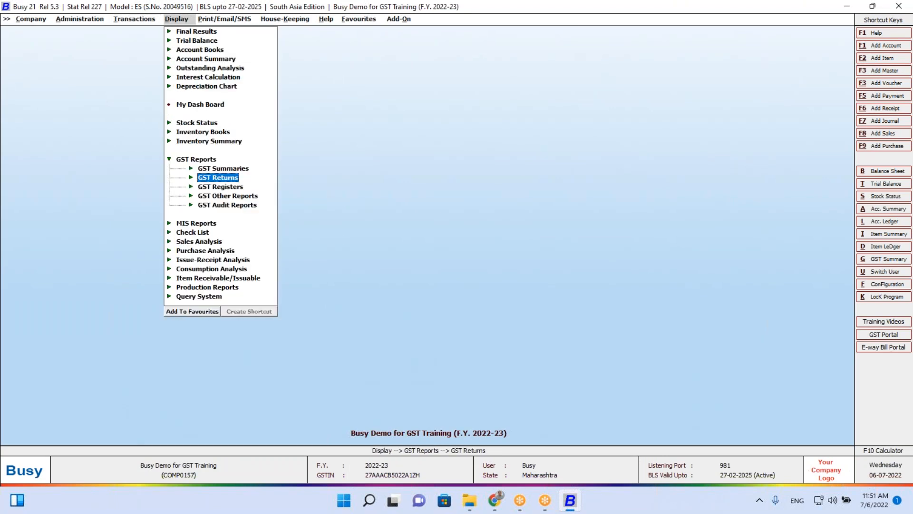
{"action": "key", "text": "Left"}
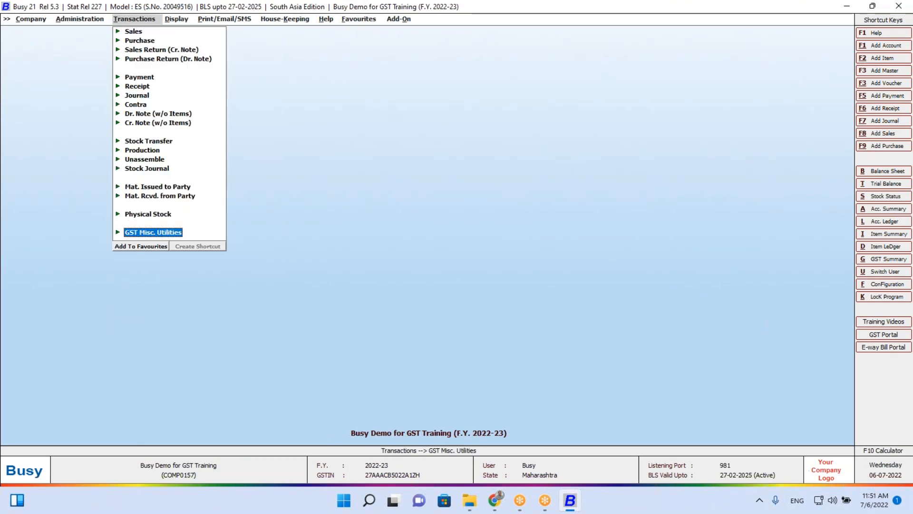
{"action": "key", "text": "Return"}
{"action": "key", "text": "Down"}
{"action": "key", "text": "Down"}
{"action": "key", "text": "Down"}
{"action": "key", "text": "Down"}
{"action": "key", "text": "Return"}
{"action": "key", "text": "Right"}
{"action": "key", "text": "Return"}
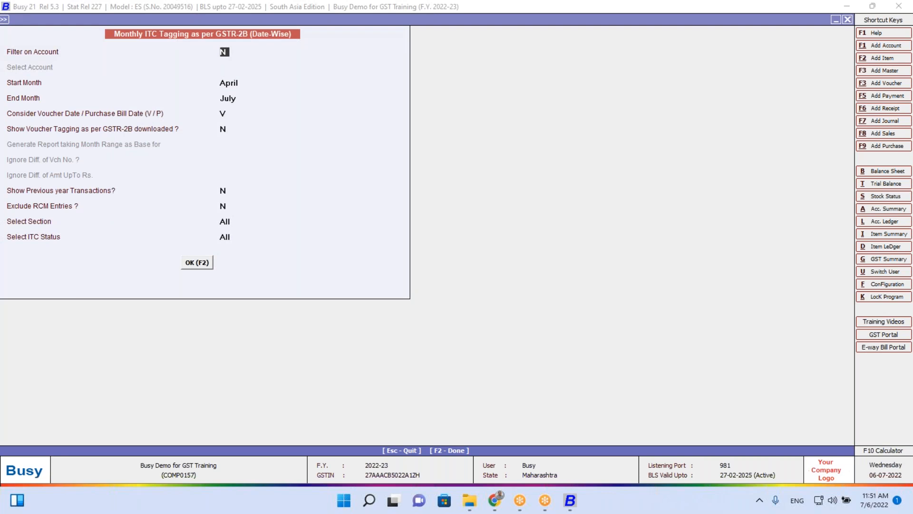
Tag the pending Supplier 1 and Supplier 2 vouchers as Claimed for July-2022
{"action": "key", "text": "F2"}
{"action": "key", "text": "Up"}
{"action": "key", "text": "Up"}
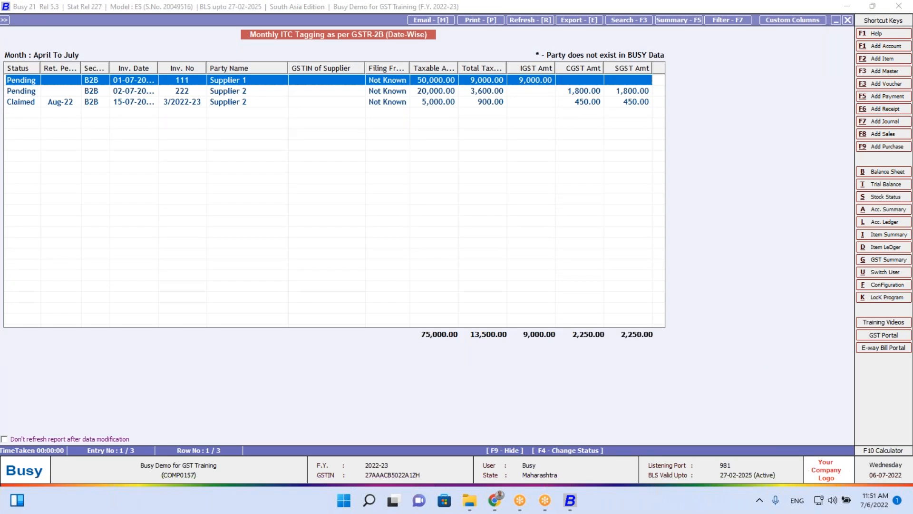
{"action": "key", "text": "F4"}
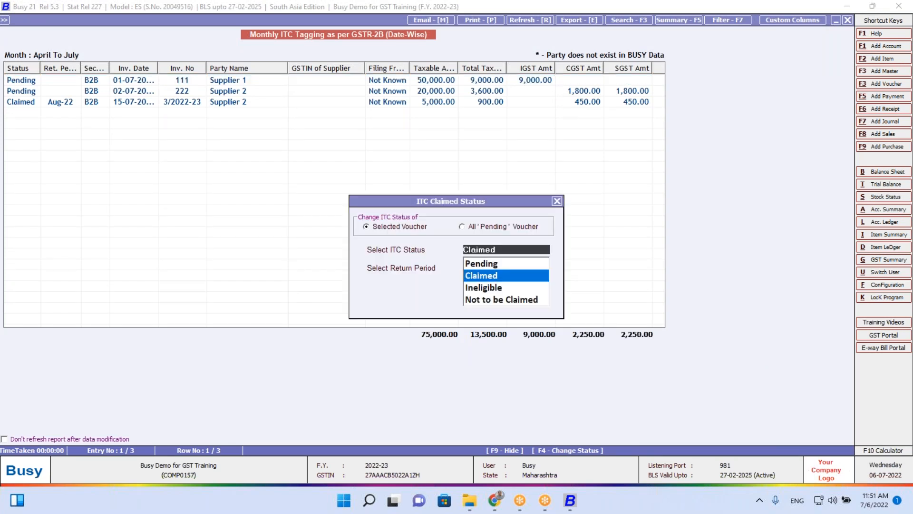
{"action": "key", "text": "Return"}
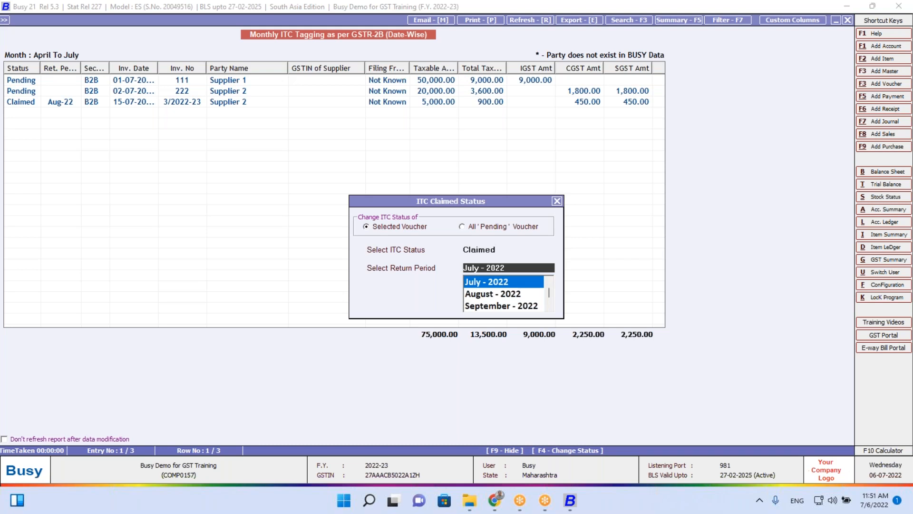
{"action": "key", "text": "Return"}
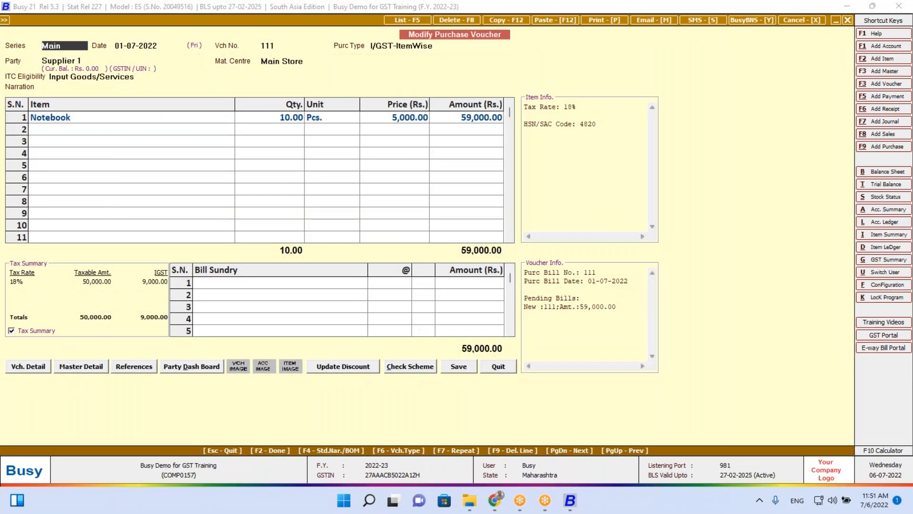
{"action": "key", "text": "Down"}
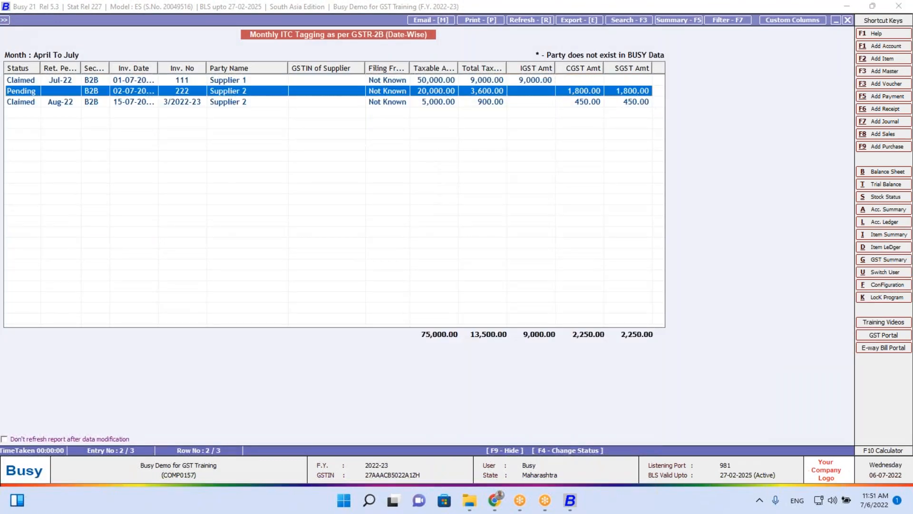
{"action": "key", "text": "F4"}
{"action": "key", "text": "Return"}
{"action": "key", "text": "Return"}
Close the tagging report and bring up the GSTR-3B options for July
{"action": "key", "text": "Escape"}
{"action": "key", "text": "Escape"}
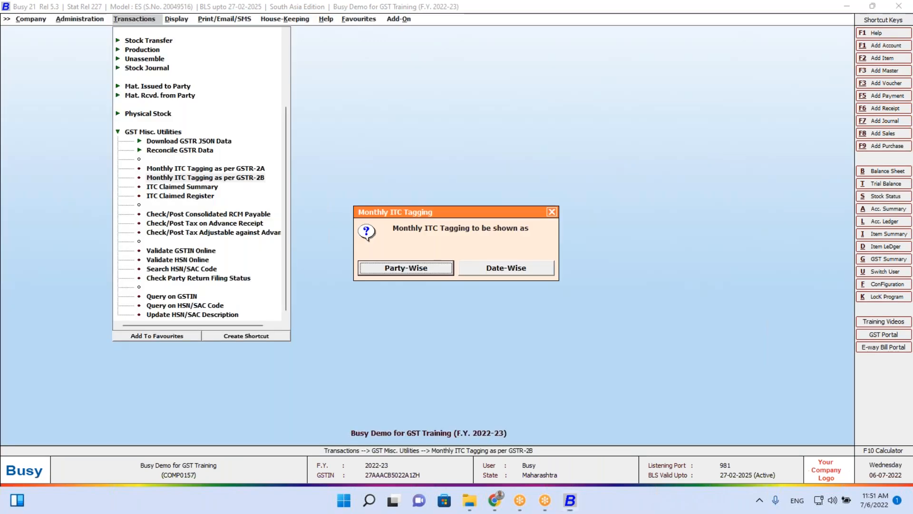
{"action": "key", "text": "Escape"}
{"action": "key", "text": "Right"}
{"action": "key", "text": "Return"}
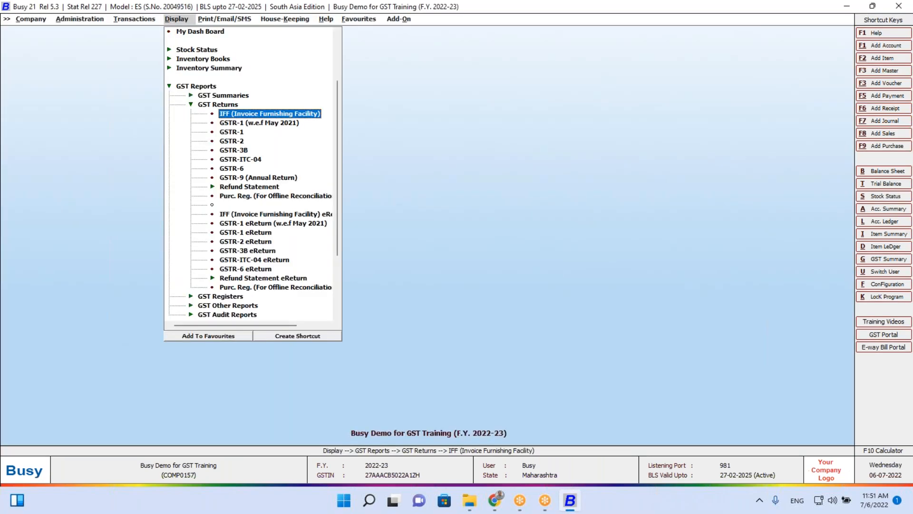
{"action": "key", "text": "Down"}
{"action": "key", "text": "Down"}
{"action": "key", "text": "Down"}
{"action": "key", "text": "Down"}
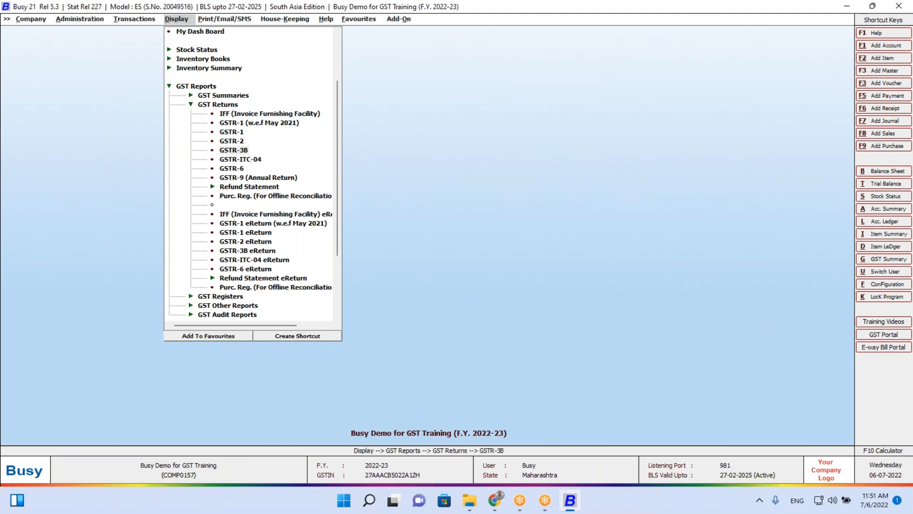
{"action": "key", "text": "Return"}
{"action": "key", "text": "Return"}
{"action": "key", "text": "Return"}
{"action": "key", "text": "Return"}
{"action": "key", "text": "Return"}
{"action": "key", "text": "Return"}
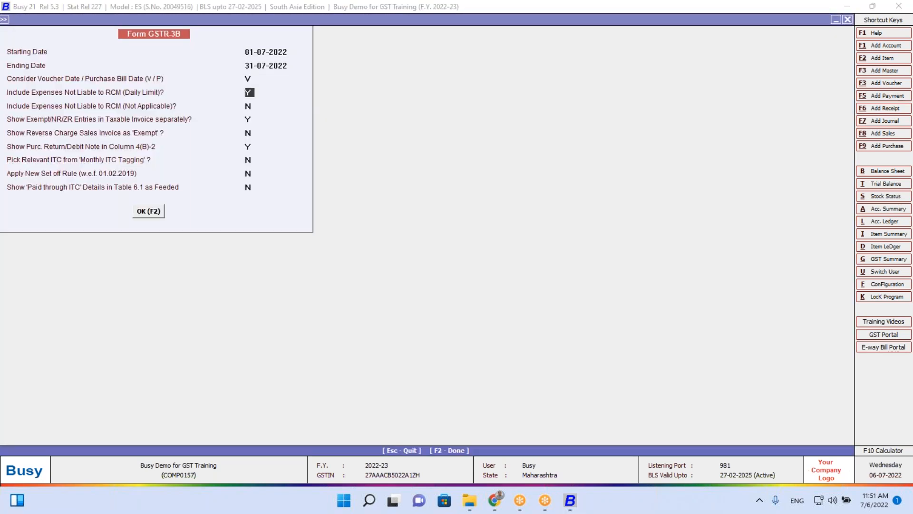
Generate July GSTR-3B from tagged ITC, showing 9,000 IGST plus 1,800 CGST and SGST
{"action": "key", "text": "Return"}
{"action": "key", "text": "Return"}
{"action": "key", "text": "Return"}
{"action": "key", "text": "Return"}
{"action": "key", "text": "Return"}
{"action": "key", "text": "Escape"}
{"action": "key", "text": "Return"}
{"action": "key", "text": "Return"}
{"action": "key", "text": "Return"}
{"action": "key", "text": "Return"}
{"action": "key", "text": "Return"}
{"action": "key", "text": "Return"}
{"action": "key", "text": "Return"}
{"action": "key", "text": "Return"}
{"action": "key", "text": "Return"}
{"action": "key", "text": "Return"}
{"action": "key", "text": "Return"}
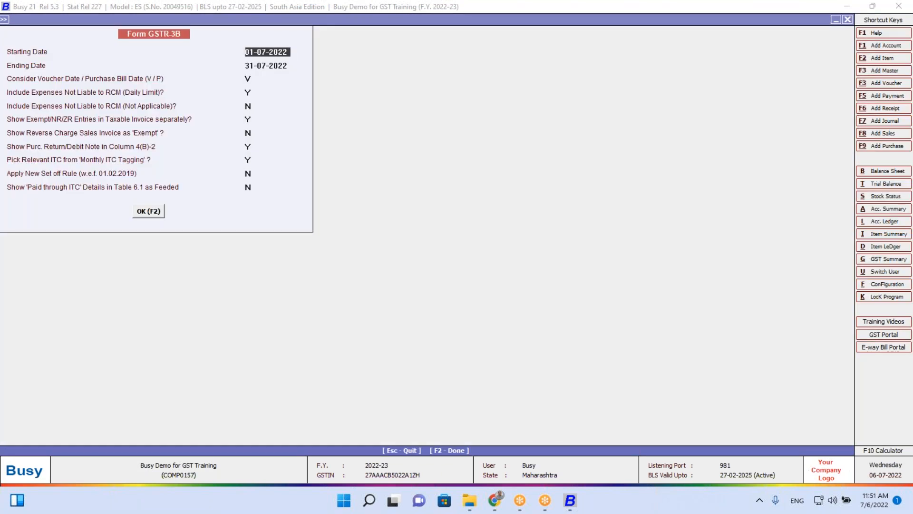
{"action": "key", "text": "Down"}
{"action": "key", "text": "Down"}
{"action": "key", "text": "Down"}
{"action": "key", "text": "Down"}
{"action": "key", "text": "Down"}
{"action": "key", "text": "Down"}
{"action": "key", "text": "Down"}
{"action": "key", "text": "Down"}
{"action": "key", "text": "Down"}
{"action": "key", "text": "Down"}
{"action": "key", "text": "Down"}
{"action": "key", "text": "Down"}
{"action": "key", "text": "Down"}
{"action": "key", "text": "Down"}
{"action": "key", "text": "Down"}
{"action": "key", "text": "Down"}
{"action": "key", "text": "Down"}
{"action": "key", "text": "Down"}
{"action": "key", "text": "Down"}
{"action": "key", "text": "Down"}
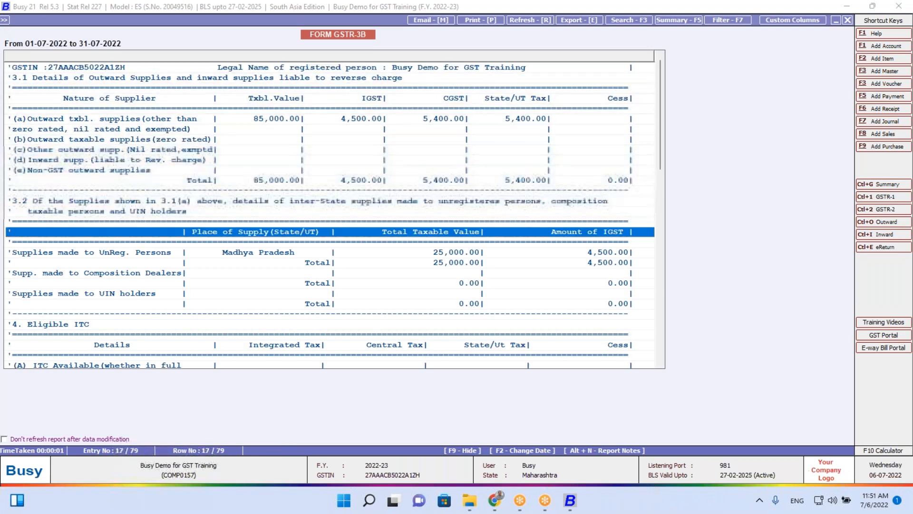
{"action": "key", "text": "Down"}
{"action": "key", "text": "Down"}
{"action": "key", "text": "Down"}
{"action": "key", "text": "Down"}
{"action": "key", "text": "Down"}
{"action": "key", "text": "Down"}
{"action": "key", "text": "Down"}
{"action": "key", "text": "Down"}
{"action": "key", "text": "Down"}
{"action": "key", "text": "Down"}
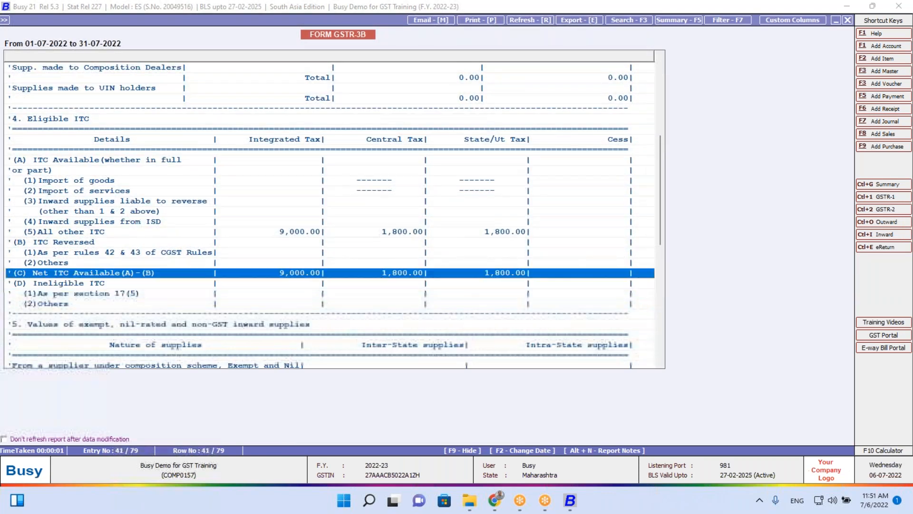
{"action": "key", "text": "Up"}
Check the Supplier 1 and Supplier 2 purchase vouchers behind All other ITC
{"action": "key", "text": "Return"}
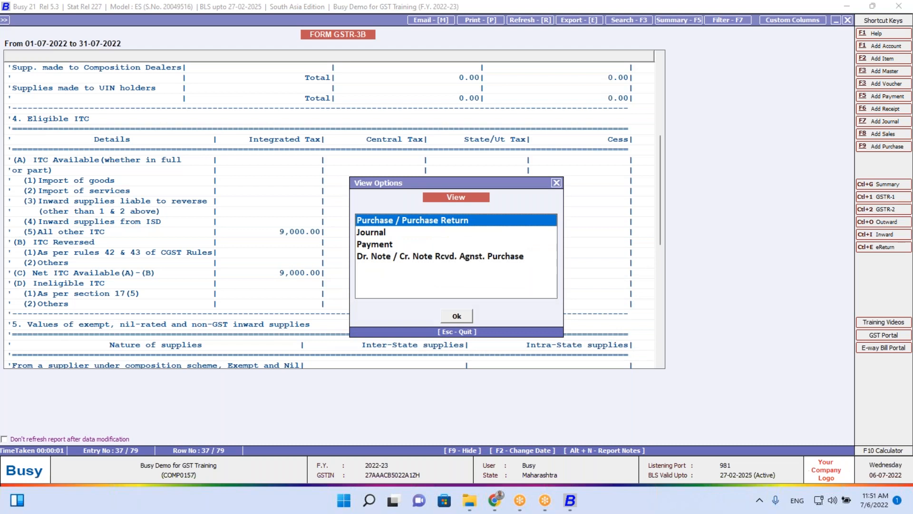
{"action": "key", "text": "Return"}
{"action": "key", "text": "Down"}
{"action": "key", "text": "Up"}
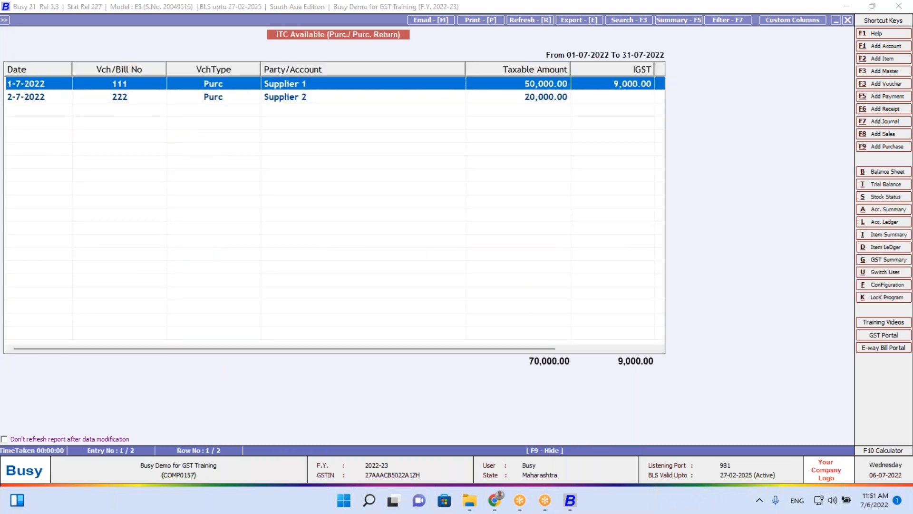
{"action": "key", "text": "Escape"}
{"action": "key", "text": "Escape"}
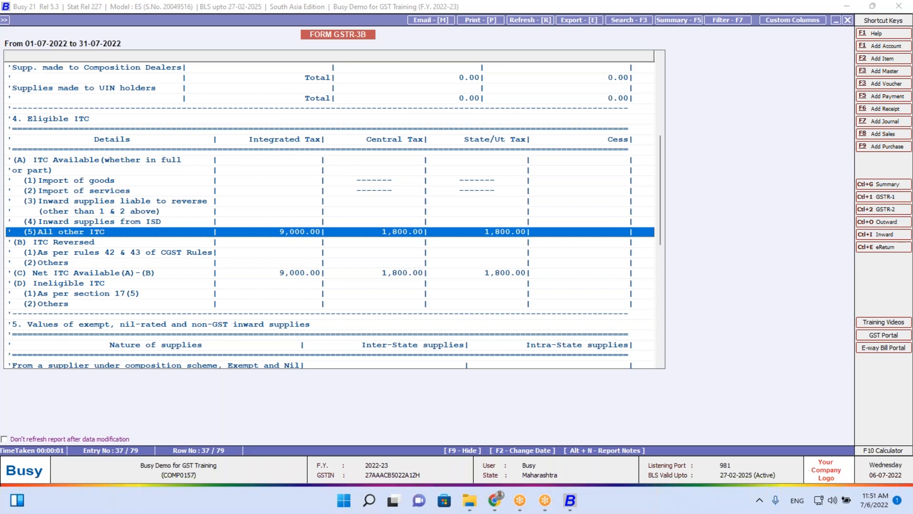
{"action": "key", "text": "F2"}
Run GSTR-3B for 01-08-2022 to 30-08-2022
{"action": "type", "text": "1.8"}
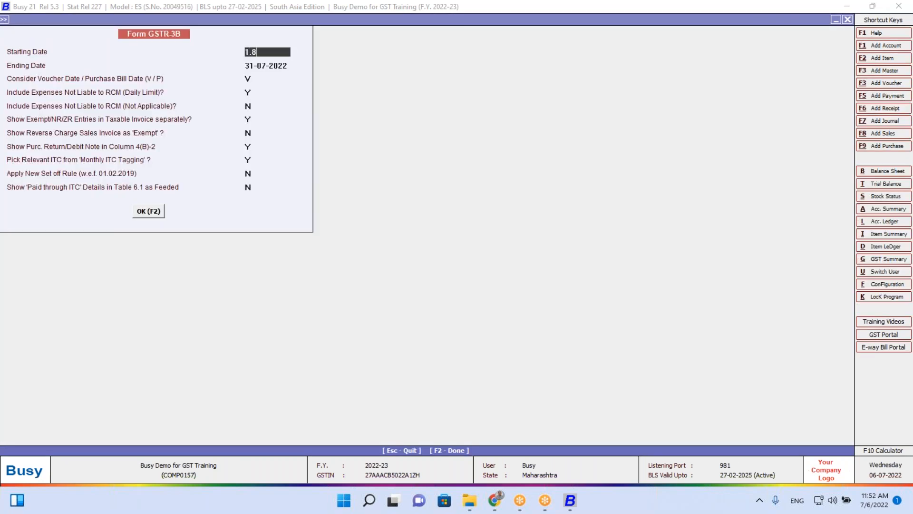
{"action": "key", "text": "Return"}
{"action": "type", "text": "30"}
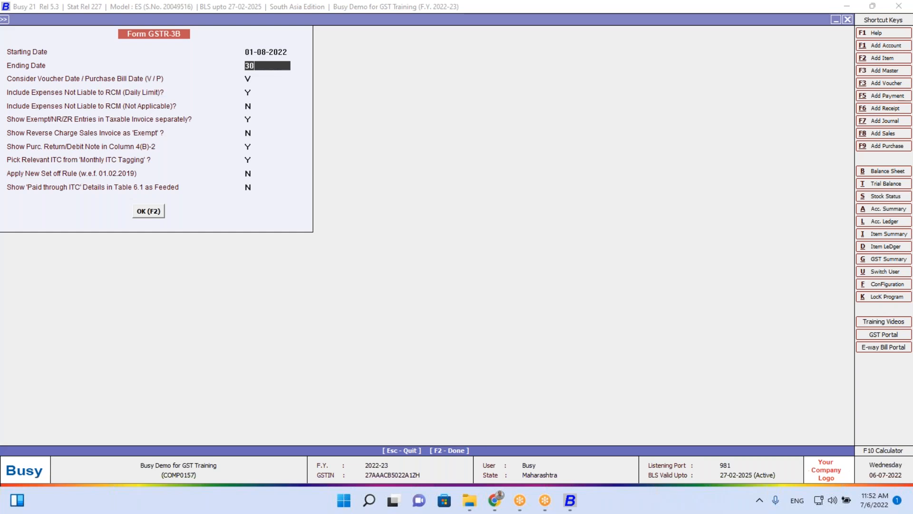
{"action": "type", "text": ".8"}
{"action": "key", "text": "Return"}
{"action": "key", "text": "F2"}
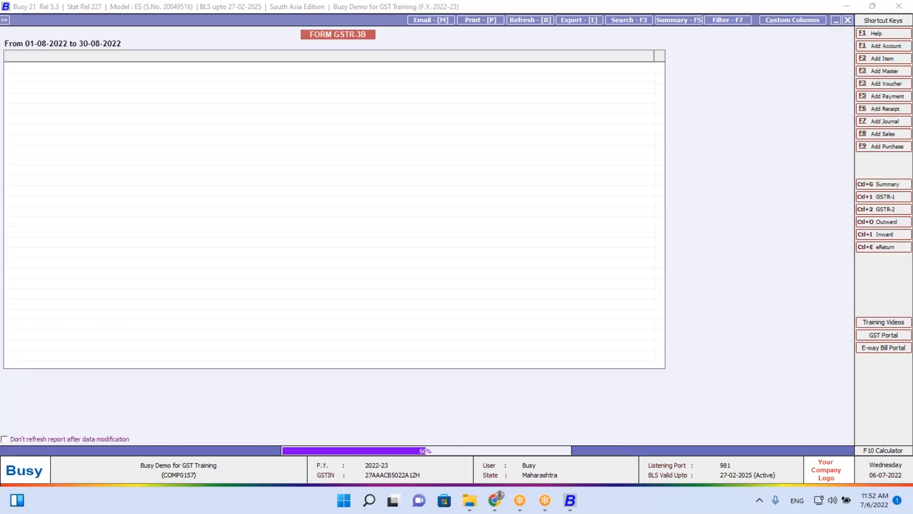
Check August's All other ITC of 450 CGST and 450 SGST, then close the report
{"action": "key", "text": "Down"}
{"action": "key", "text": "Down"}
{"action": "key", "text": "Down"}
{"action": "key", "text": "Down"}
{"action": "key", "text": "Down"}
{"action": "key", "text": "Down"}
{"action": "key", "text": "Down"}
{"action": "key", "text": "Down"}
{"action": "key", "text": "Down"}
{"action": "key", "text": "Down"}
{"action": "key", "text": "Down"}
{"action": "key", "text": "Down"}
{"action": "key", "text": "Down"}
{"action": "key", "text": "Down"}
{"action": "key", "text": "Down"}
{"action": "key", "text": "Down"}
{"action": "key", "text": "Down"}
{"action": "key", "text": "Down"}
{"action": "key", "text": "Down"}
{"action": "key", "text": "Down"}
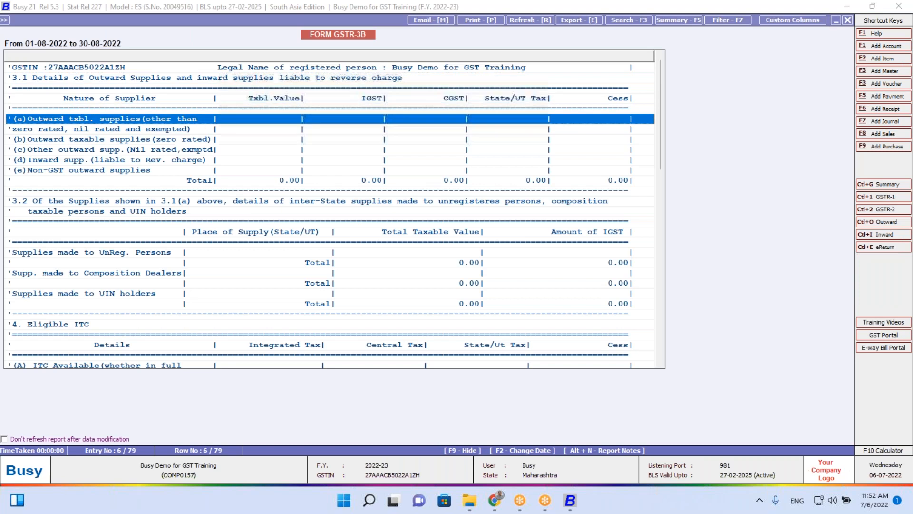
{"action": "key", "text": "Up"}
{"action": "key", "text": "Up"}
{"action": "key", "text": "Up"}
{"action": "key", "text": "Up"}
{"action": "key", "text": "Up"}
{"action": "key", "text": "Up"}
{"action": "key", "text": "Up"}
{"action": "key", "text": "Up"}
{"action": "key", "text": "Up"}
{"action": "key", "text": "Up"}
{"action": "key", "text": "Up"}
{"action": "key", "text": "Up"}
{"action": "key", "text": "Up"}
{"action": "key", "text": "Up"}
{"action": "key", "text": "Up"}
{"action": "key", "text": "Up"}
{"action": "key", "text": "Up"}
{"action": "key", "text": "Up"}
{"action": "key", "text": "Up"}
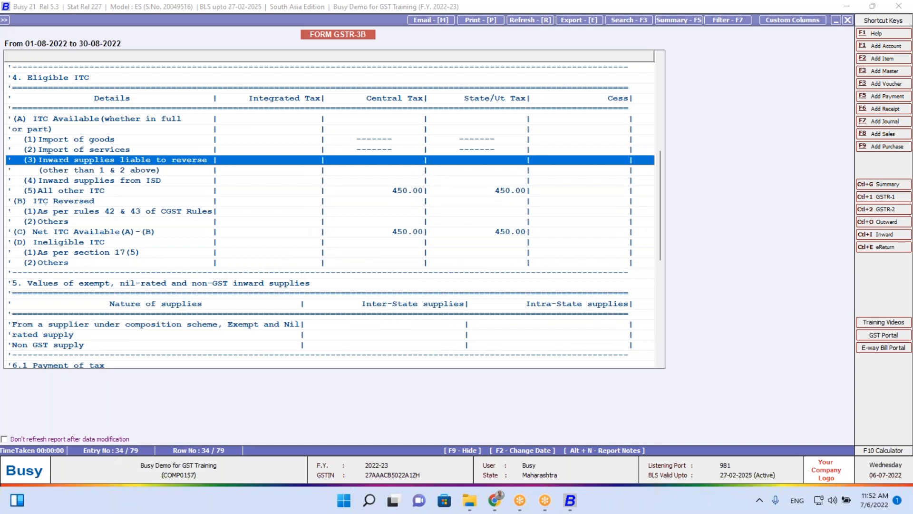
{"action": "key", "text": "Down"}
{"action": "key", "text": "Down"}
{"action": "key", "text": "Down"}
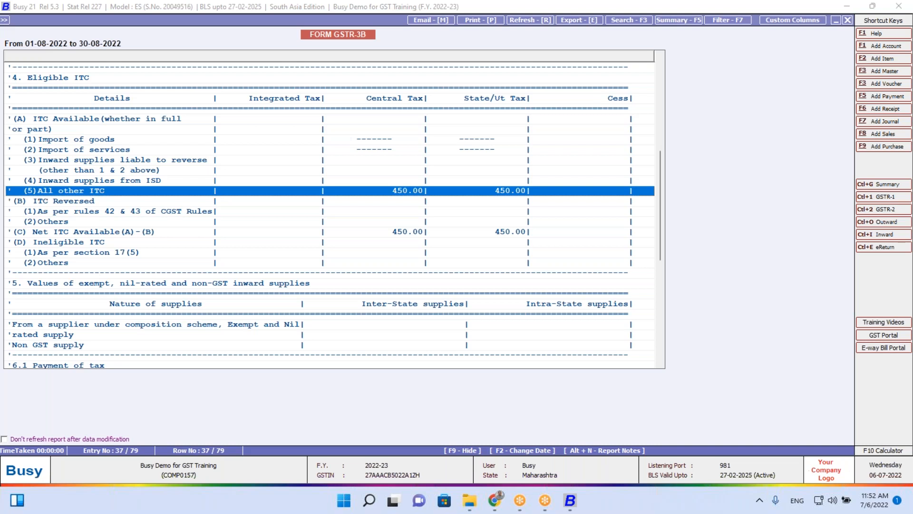
{"action": "key", "text": "Escape"}
{"action": "key", "text": "Escape"}
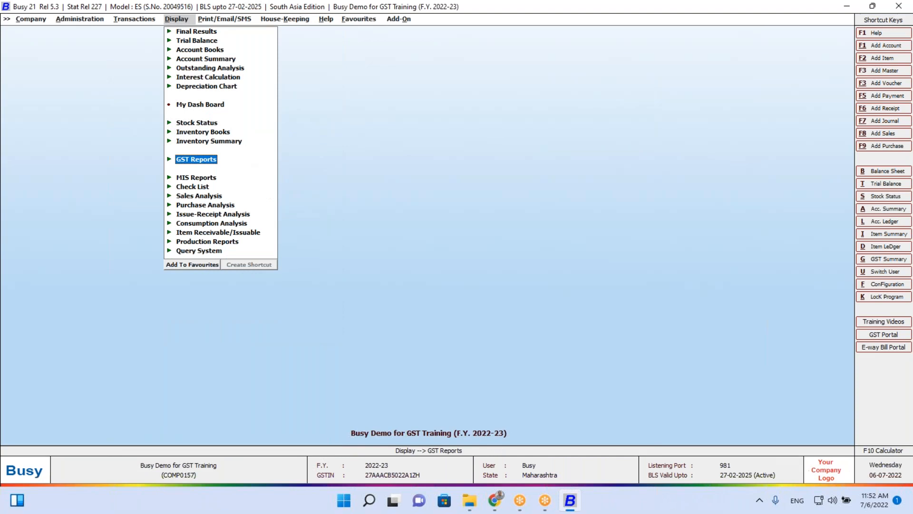
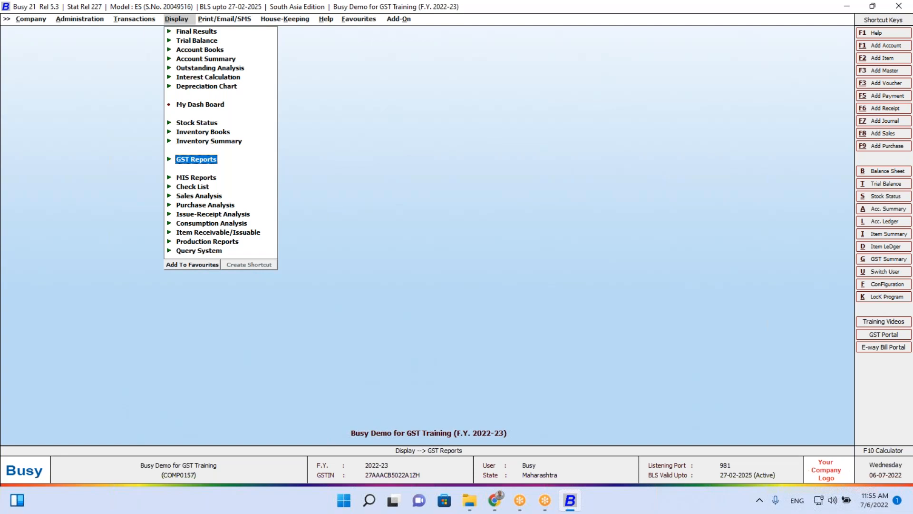
Close the currently open GST training company
{"action": "key", "text": "Left"}
{"action": "key", "text": "Left"}
{"action": "key", "text": "Left"}
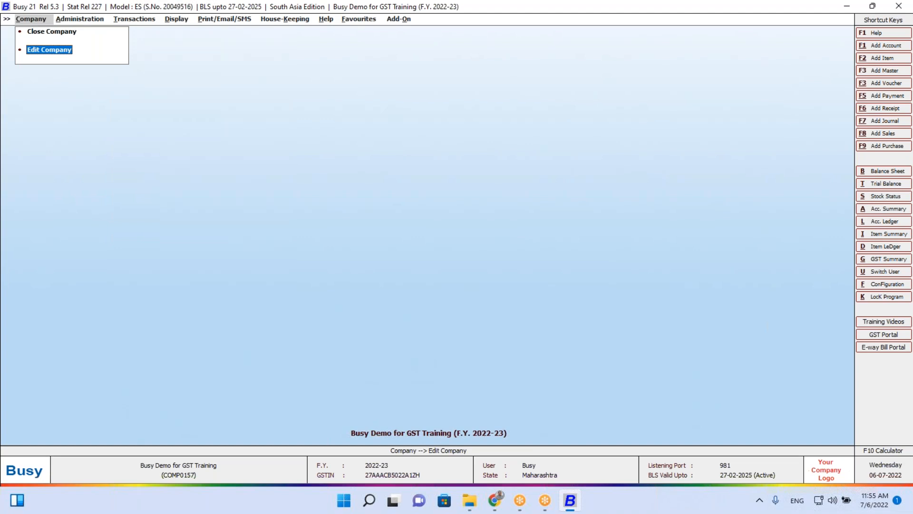
{"action": "key", "text": "Up"}
{"action": "key", "text": "Return"}
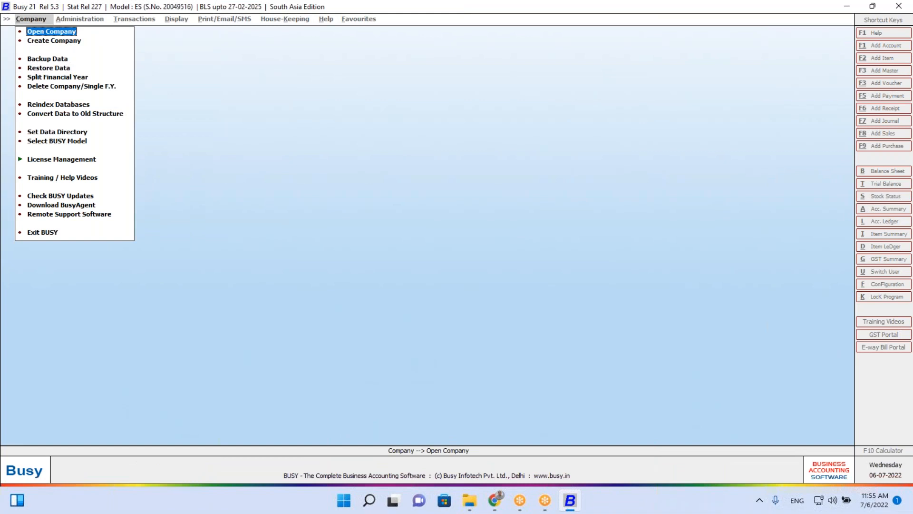
Open the GST Demo company for F.Y. 2020-21, log in and dismiss its notes
{"action": "key", "text": "Return"}
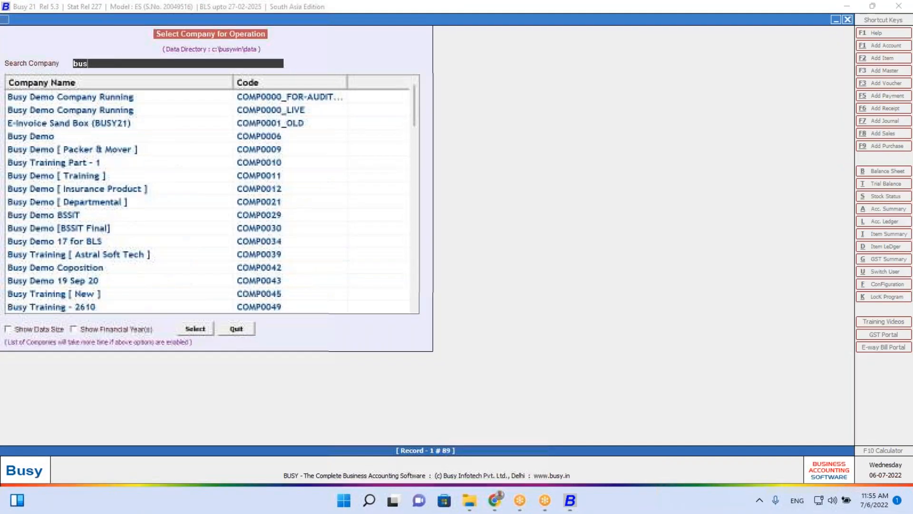
{"action": "type", "text": "Gst"}
{"action": "key", "text": "Down"}
{"action": "key", "text": "Down"}
{"action": "key", "text": "Return"}
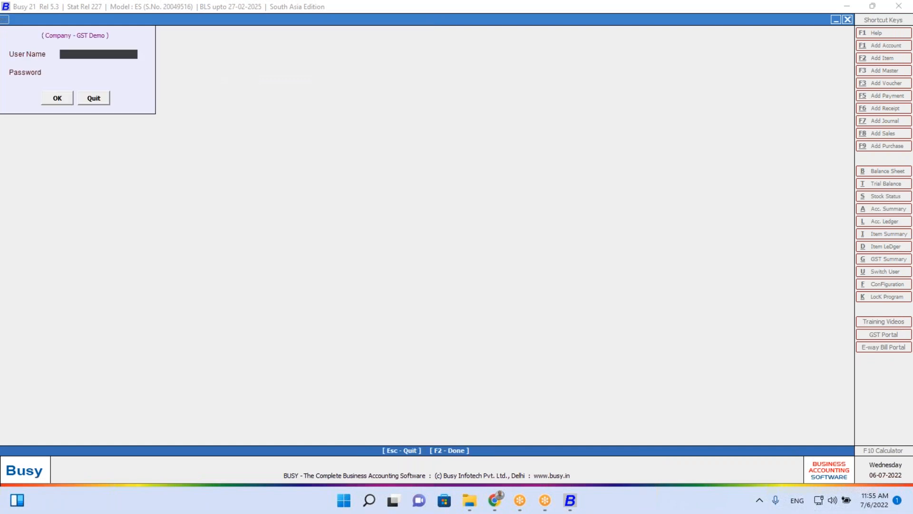
{"action": "type", "text": "A"}
{"action": "key", "text": "Return"}
{"action": "key", "text": "Return"}
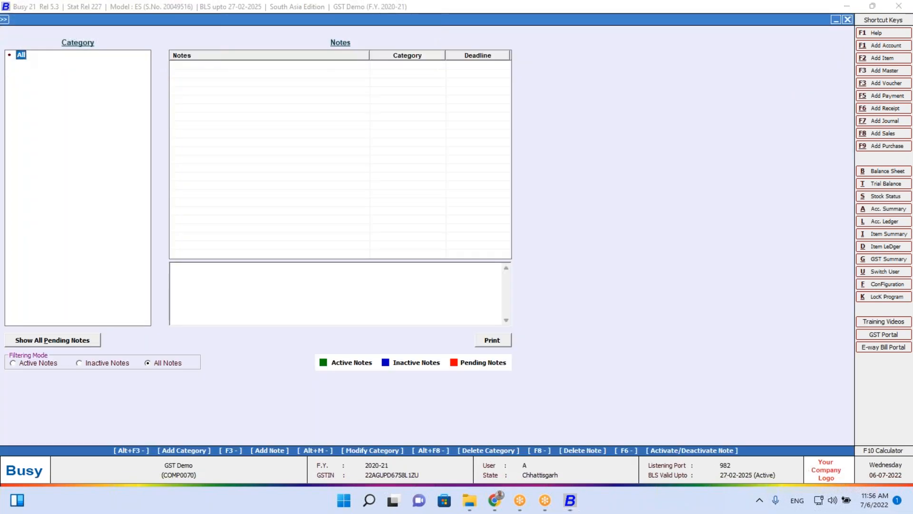
{"action": "key", "text": "Escape"}
Generate the Account Ledger for Test Party Purchase
{"action": "key", "text": "alt+l"}
{"action": "key", "text": "Escape"}
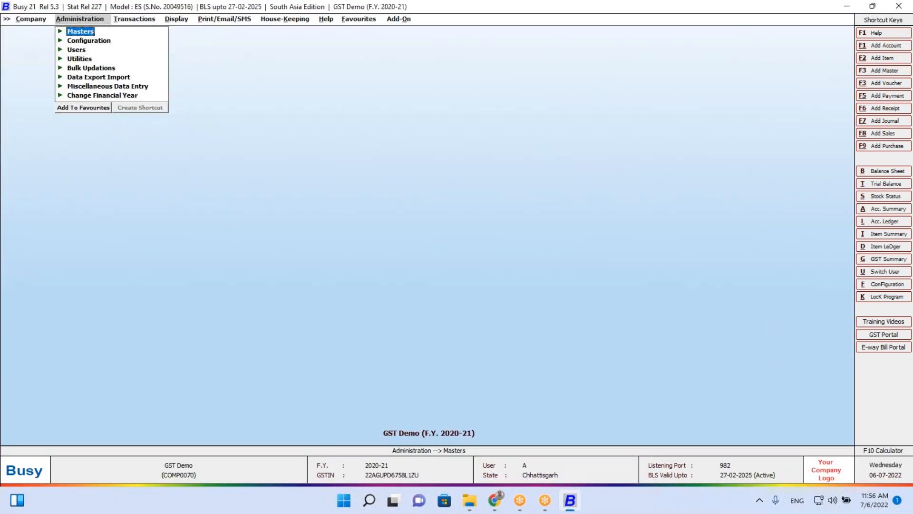
{"action": "key", "text": "alt+l"}
{"action": "type", "text": "test"}
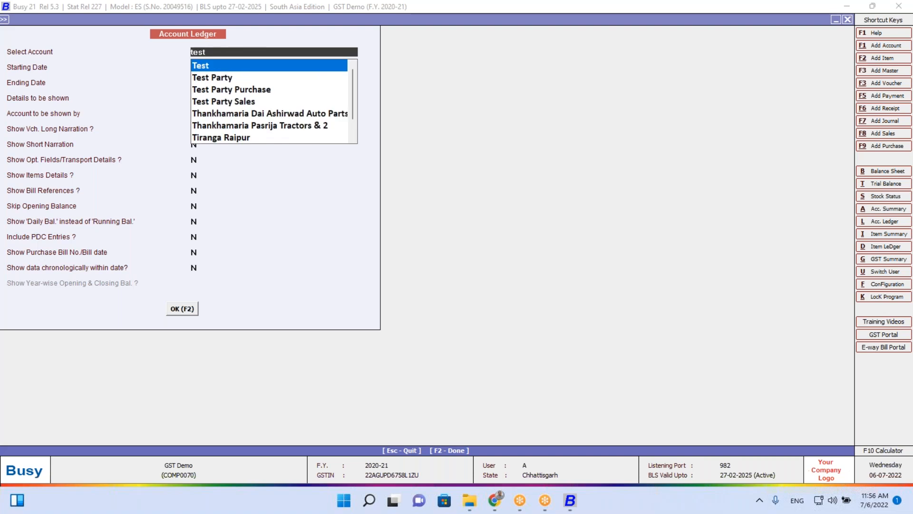
{"action": "key", "text": "Down"}
{"action": "key", "text": "Down"}
{"action": "key", "text": "Return"}
{"action": "key", "text": "F2"}
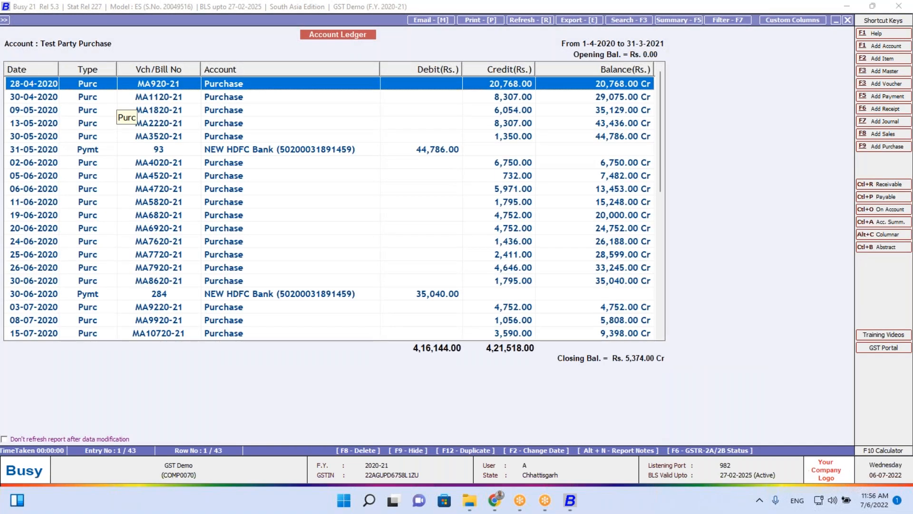
Check GSTR-2A/2B match details of the 30-11-2020 and 08-01-2021 (MA30320-21) purchase invoices
{"action": "key", "text": "Down"}
{"action": "key", "text": "Down"}
{"action": "key", "text": "Down"}
{"action": "key", "text": "Down"}
{"action": "key", "text": "Down"}
{"action": "key", "text": "Down"}
{"action": "key", "text": "Down"}
{"action": "key", "text": "Down"}
{"action": "key", "text": "Down"}
{"action": "key", "text": "Down"}
{"action": "key", "text": "Down"}
{"action": "key", "text": "Down"}
{"action": "key", "text": "Down"}
{"action": "key", "text": "Down"}
{"action": "key", "text": "Down"}
{"action": "key", "text": "Down"}
{"action": "key", "text": "Down"}
{"action": "key", "text": "Down"}
{"action": "key", "text": "Down"}
{"action": "key", "text": "Down"}
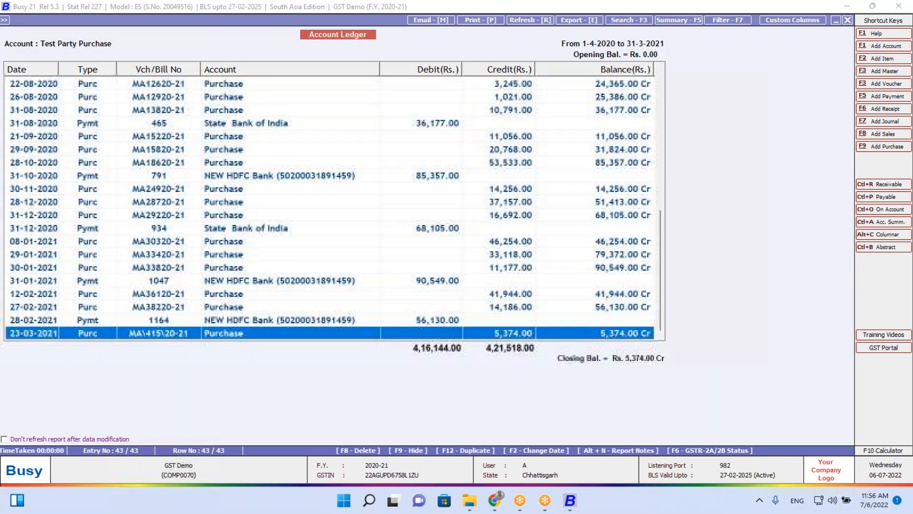
{"action": "key", "text": "Up"}
{"action": "key", "text": "Up"}
{"action": "key", "text": "Up"}
{"action": "key", "text": "Up"}
{"action": "key", "text": "Up"}
{"action": "key", "text": "Up"}
{"action": "key", "text": "Up"}
{"action": "key", "text": "Up"}
{"action": "key", "text": "Up"}
{"action": "key", "text": "Up"}
{"action": "key", "text": "Up"}
{"action": "key", "text": "Up"}
{"action": "key", "text": "Up"}
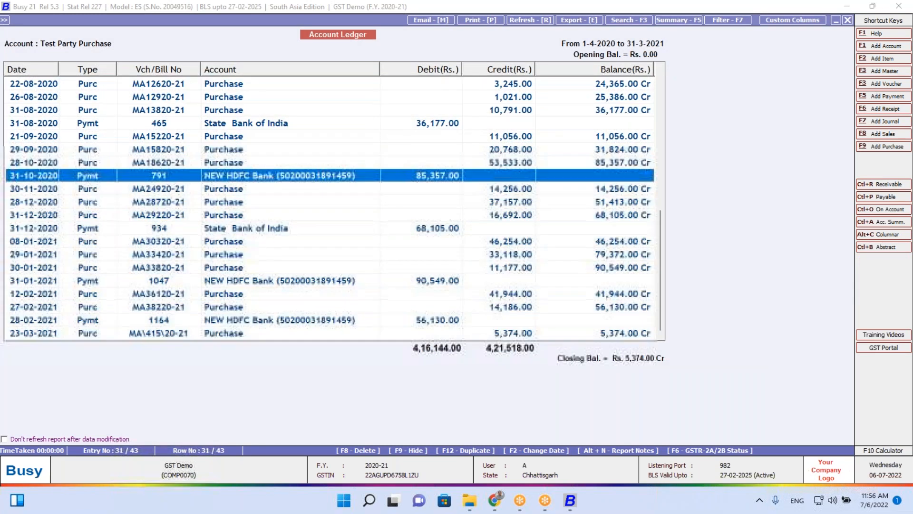
{"action": "key", "text": "Down"}
{"action": "key", "text": "Down"}
{"action": "key", "text": "Down"}
{"action": "key", "text": "Up"}
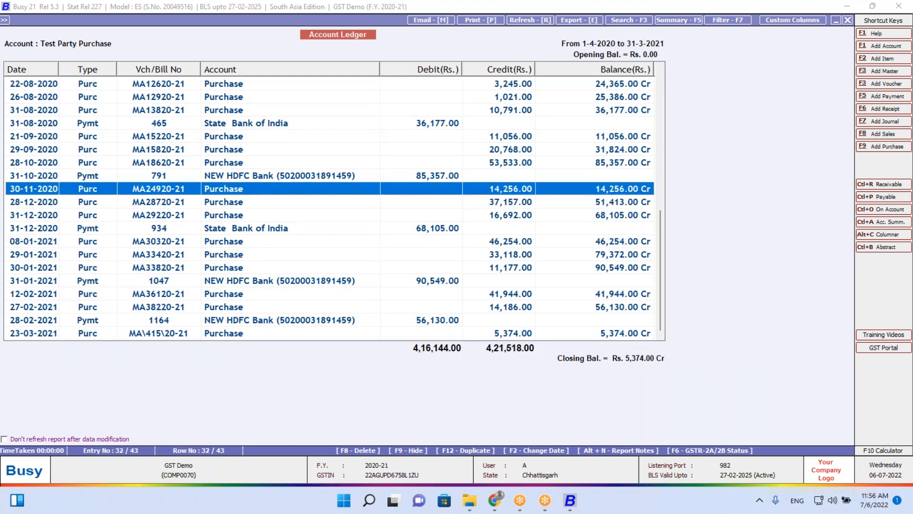
{"action": "key", "text": "F6"}
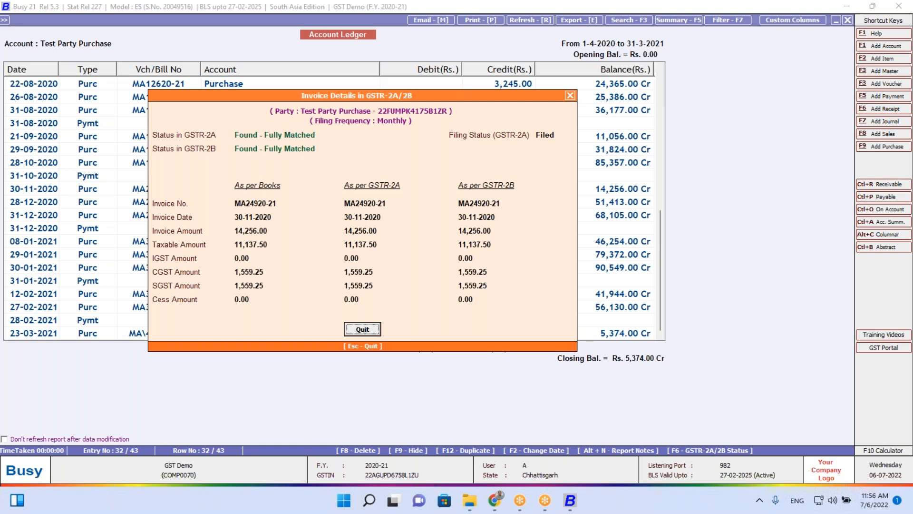
{"action": "key", "text": "Escape"}
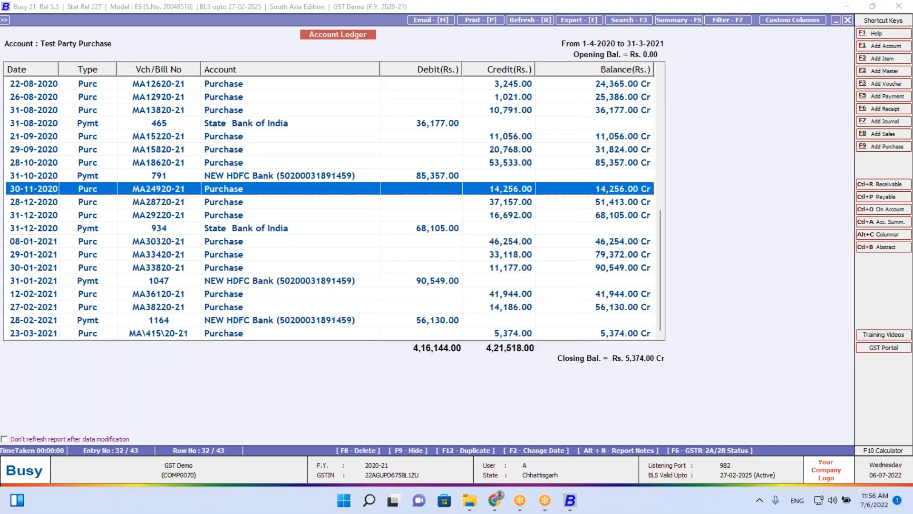
{"action": "key", "text": "Down"}
{"action": "key", "text": "Down"}
{"action": "key", "text": "Down"}
{"action": "key", "text": "Down"}
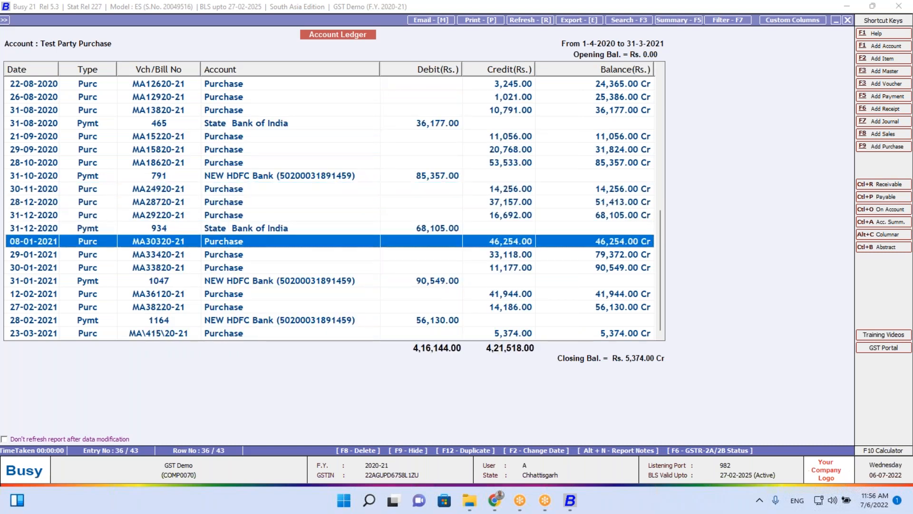
{"action": "key", "text": "F6"}
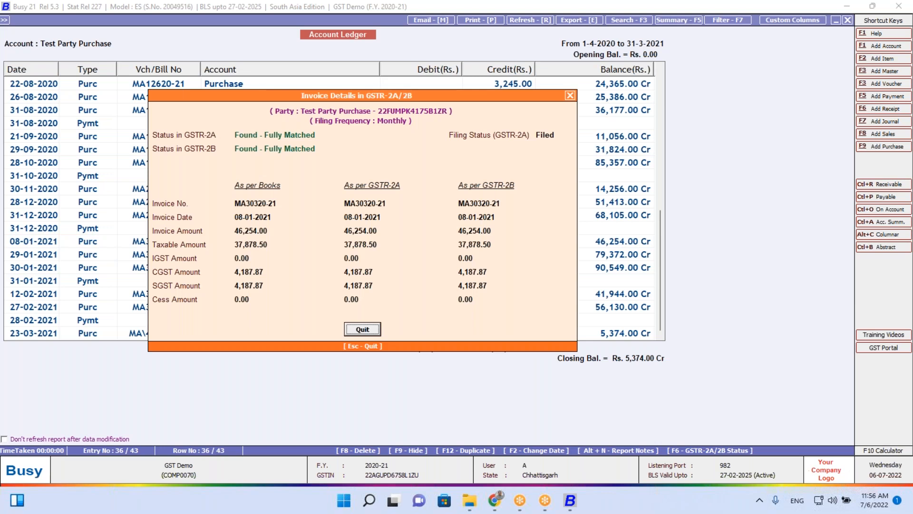
{"action": "key", "text": "Escape"}
{"action": "key", "text": "Escape"}
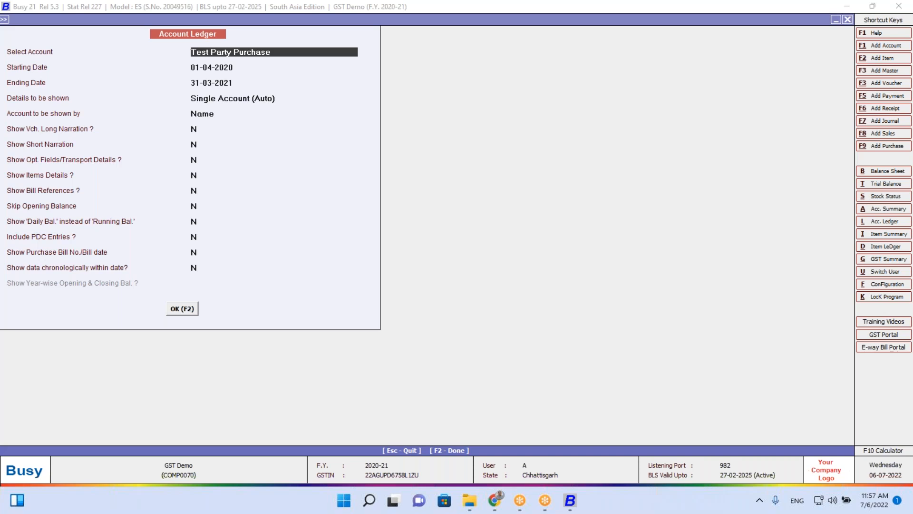
Generate the Bills Receivable outstanding report for the single account Test Party Purchase
{"action": "key", "text": "Escape"}
{"action": "key", "text": "Escape"}
{"action": "key", "text": "d"}
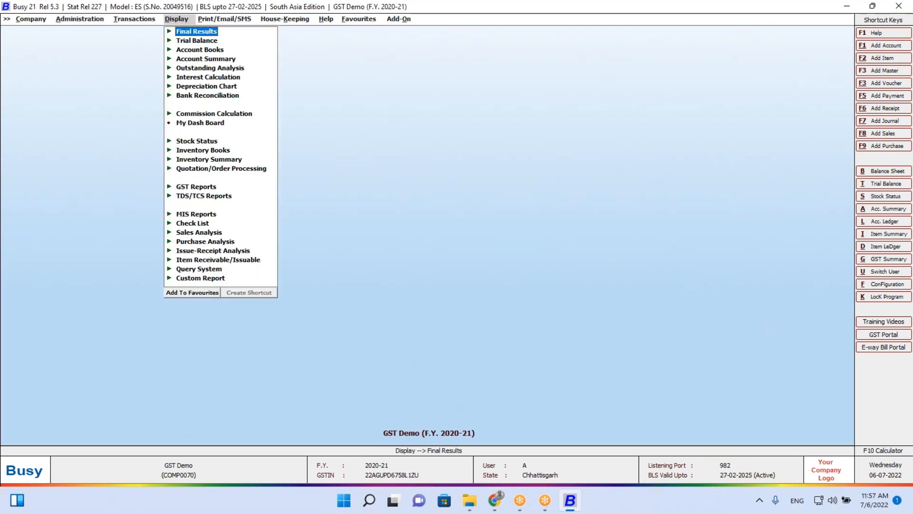
{"action": "key", "text": "Down"}
{"action": "key", "text": "Down"}
{"action": "key", "text": "Down"}
{"action": "key", "text": "Return"}
{"action": "key", "text": "Up"}
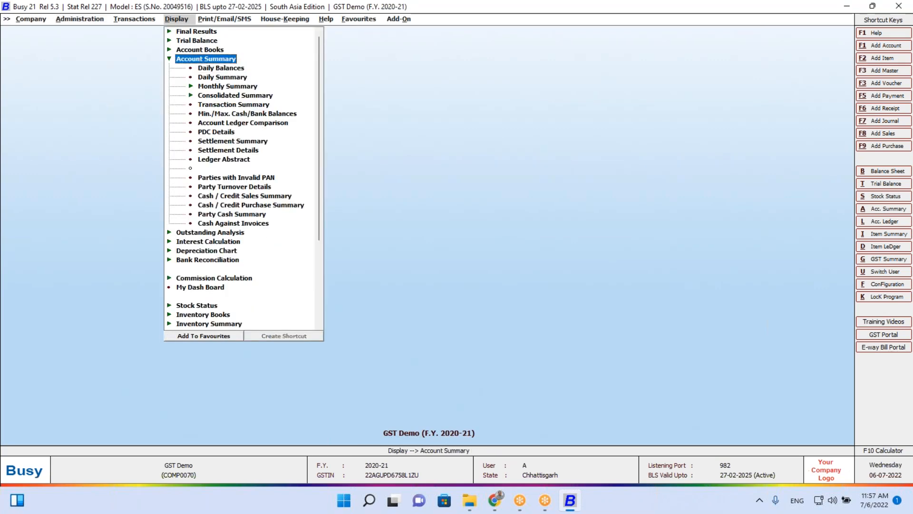
{"action": "key", "text": "Return"}
{"action": "key", "text": "Down"}
{"action": "key", "text": "Return"}
{"action": "key", "text": "Down"}
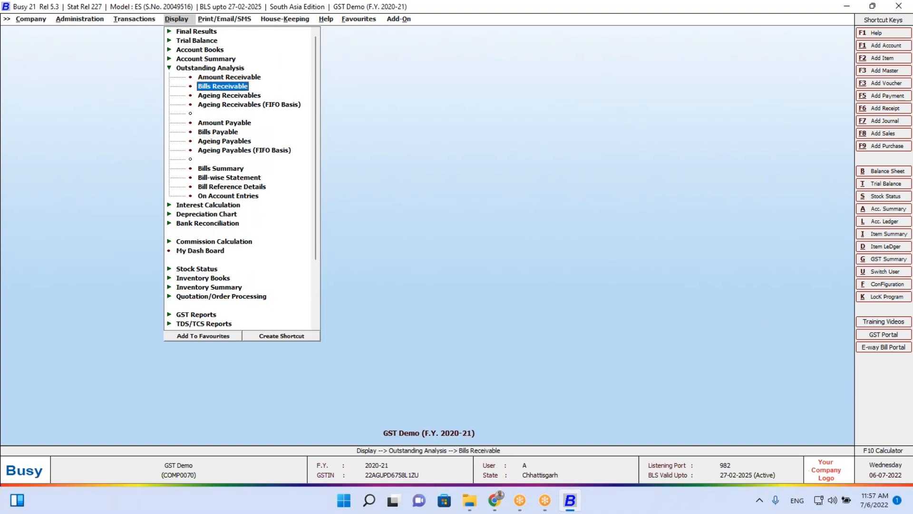
{"action": "key", "text": "Return"}
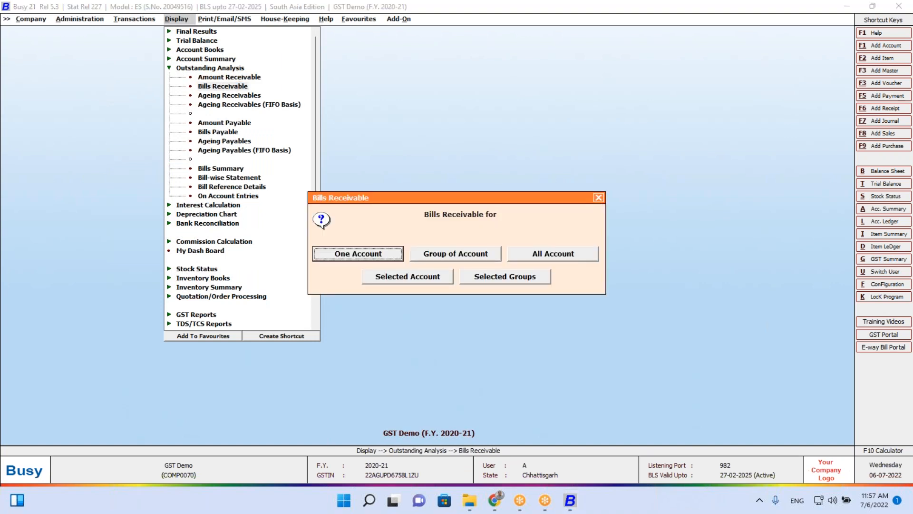
{"action": "key", "text": "Escape"}
{"action": "key", "text": "Return"}
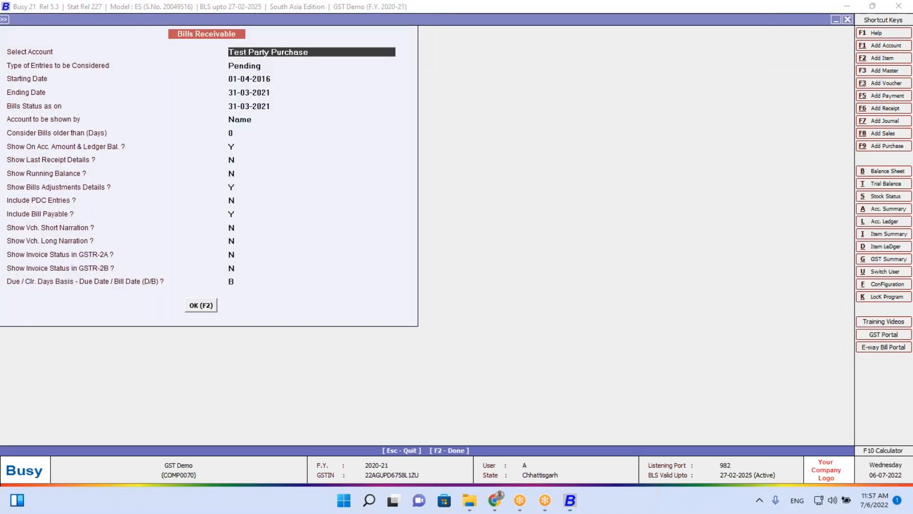
{"action": "key", "text": "F2"}
View GSTR-2A/2B match details of the 30-01-2021 invoice MA33820-21, then exit the report
{"action": "key", "text": "Down"}
{"action": "key", "text": "Down"}
{"action": "key", "text": "Down"}
{"action": "key", "text": "Down"}
{"action": "key", "text": "Down"}
{"action": "key", "text": "Down"}
{"action": "key", "text": "Down"}
{"action": "key", "text": "Down"}
{"action": "key", "text": "Down"}
{"action": "key", "text": "Down"}
{"action": "key", "text": "Down"}
{"action": "key", "text": "Down"}
{"action": "key", "text": "Down"}
{"action": "key", "text": "Down"}
{"action": "key", "text": "Down"}
{"action": "key", "text": "Down"}
{"action": "key", "text": "Down"}
{"action": "key", "text": "Down"}
{"action": "key", "text": "Down"}
{"action": "key", "text": "Down"}
{"action": "key", "text": "Down"}
{"action": "key", "text": "Down"}
{"action": "key", "text": "Down"}
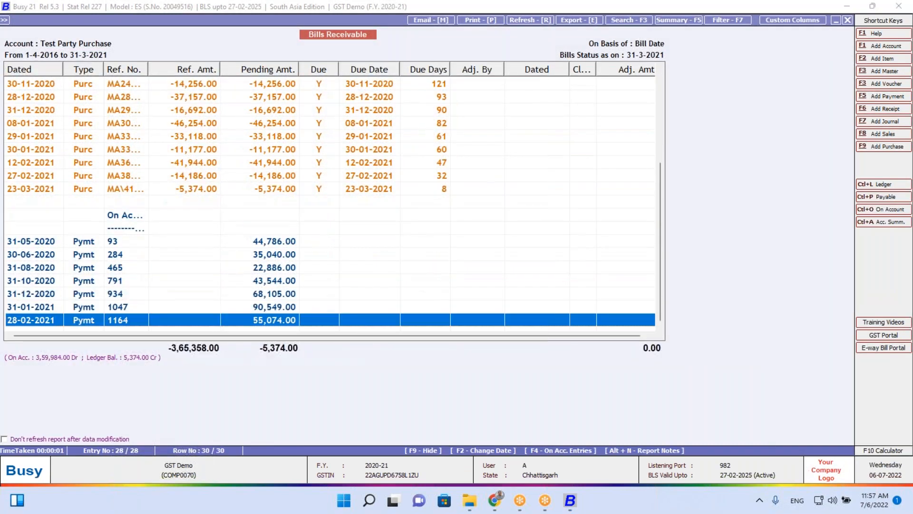
{"action": "key", "text": "Up"}
{"action": "key", "text": "Up"}
{"action": "key", "text": "Up"}
{"action": "key", "text": "Up"}
{"action": "key", "text": "Up"}
{"action": "key", "text": "Up"}
{"action": "key", "text": "Up"}
{"action": "key", "text": "Up"}
{"action": "key", "text": "Up"}
{"action": "key", "text": "Up"}
{"action": "key", "text": "Up"}
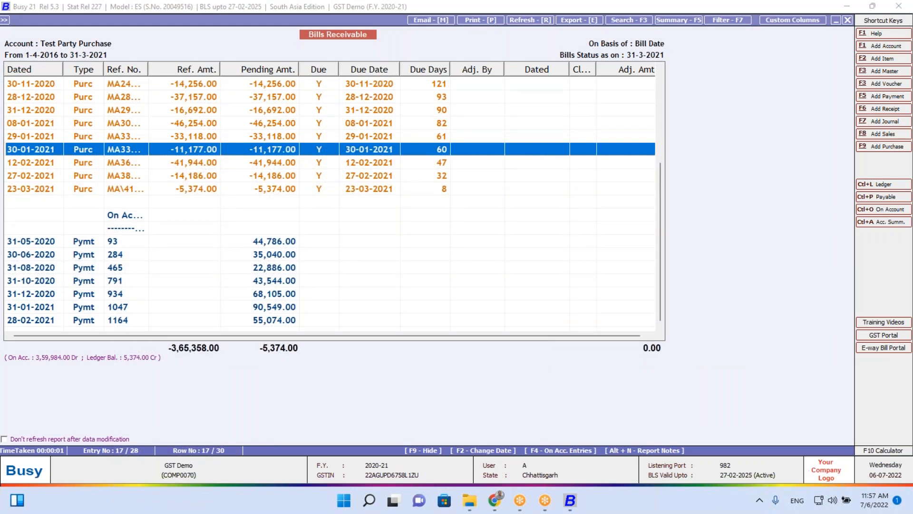
{"action": "key", "text": "Return"}
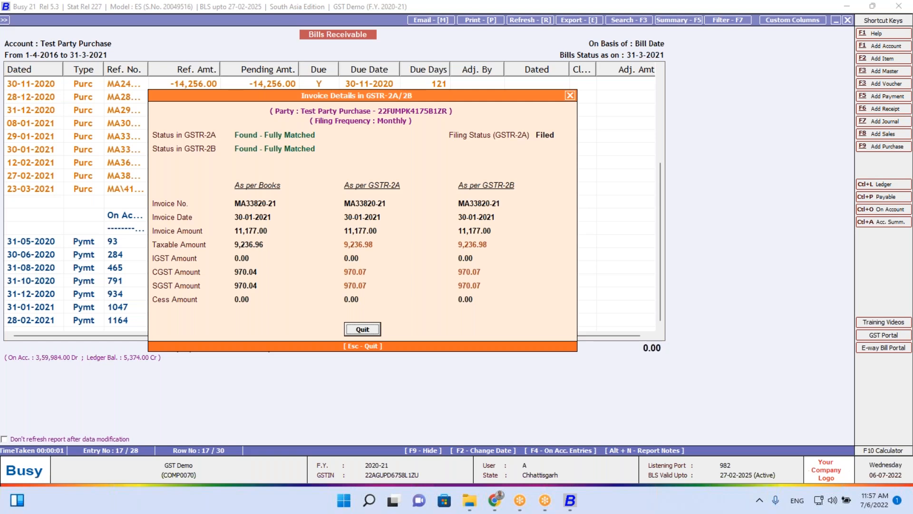
{"action": "key", "text": "Escape"}
{"action": "key", "text": "Escape"}
{"action": "key", "text": "Escape"}
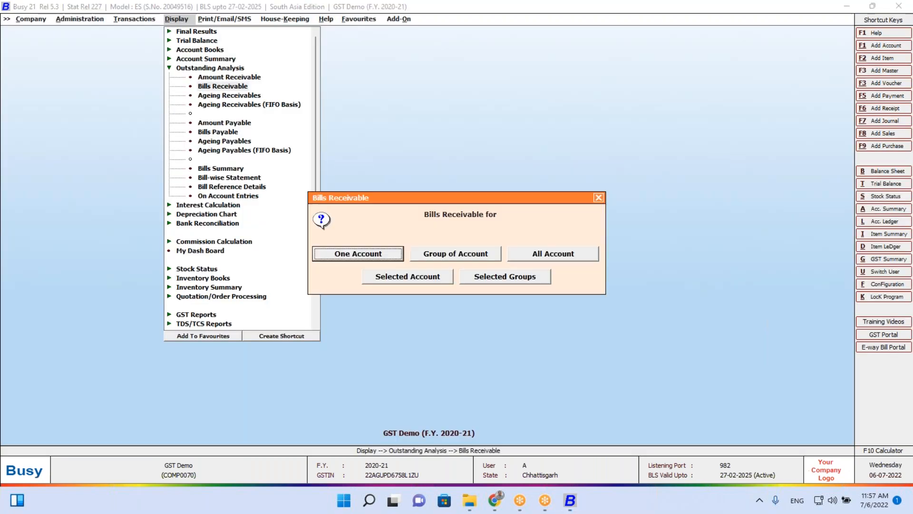
{"action": "key", "text": "Escape"}
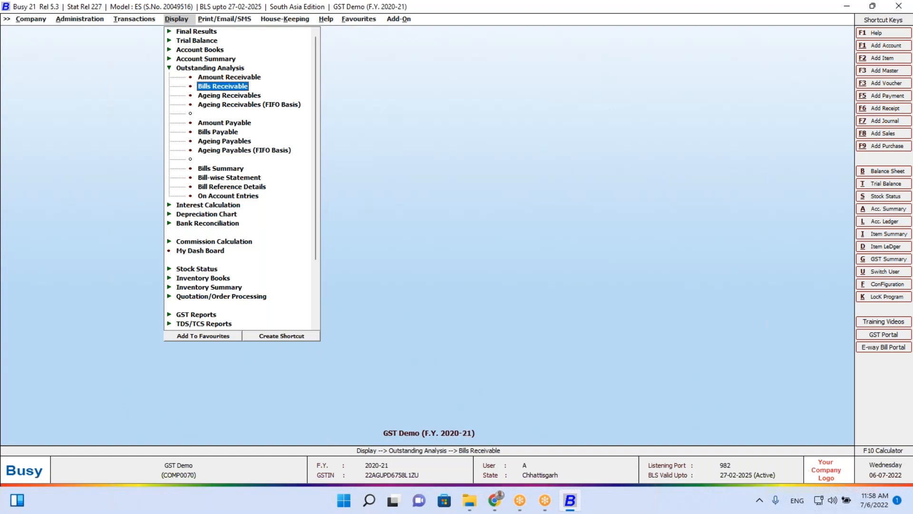
Move from the Display reports list over to the Administration options
{"action": "key", "text": "Left"}
{"action": "key", "text": "Left"}
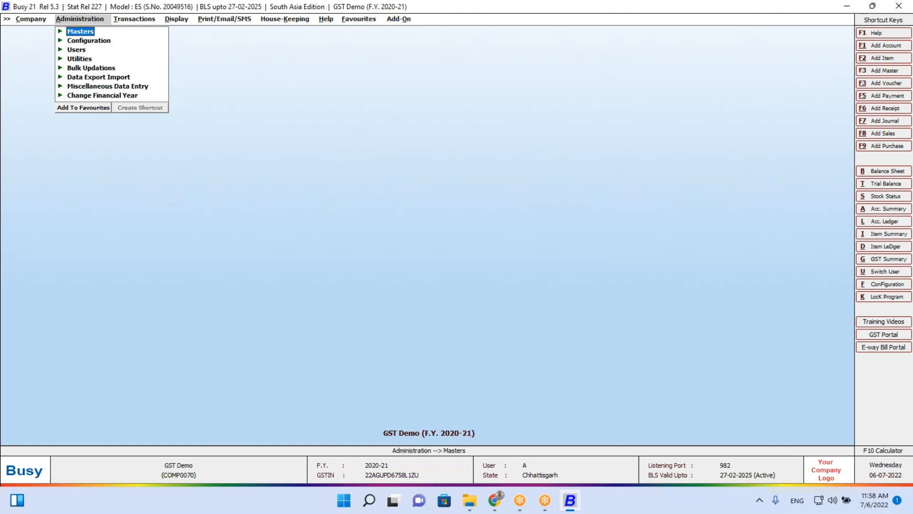
Close the GST Demo company without taking a backup
{"action": "key", "text": "Left"}
{"action": "key", "text": "Return"}
{"action": "key", "text": "Right"}
{"action": "key", "text": "Return"}
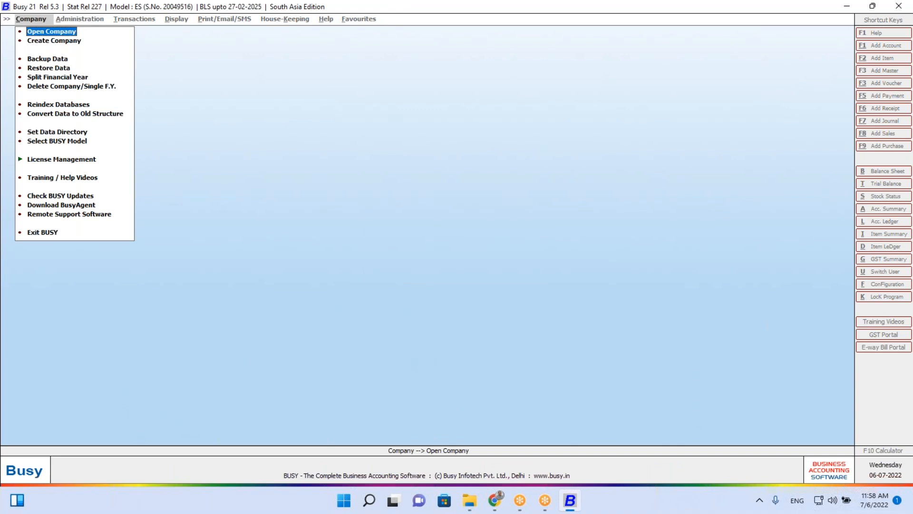
Open E-Invoice Sand Box (BUSY21), log in with user name and password, dismiss the approval message
{"action": "key", "text": "Return"}
{"action": "type", "text": "Sand"}
{"action": "key", "text": "Return"}
{"action": "type", "text": "usy"}
{"action": "key", "text": "Return"}
{"action": "key", "text": "Return"}
{"action": "type", "text": "A"}
{"action": "key", "text": "Return"}
{"action": "type", "text": "a"}
{"action": "key", "text": "Return"}
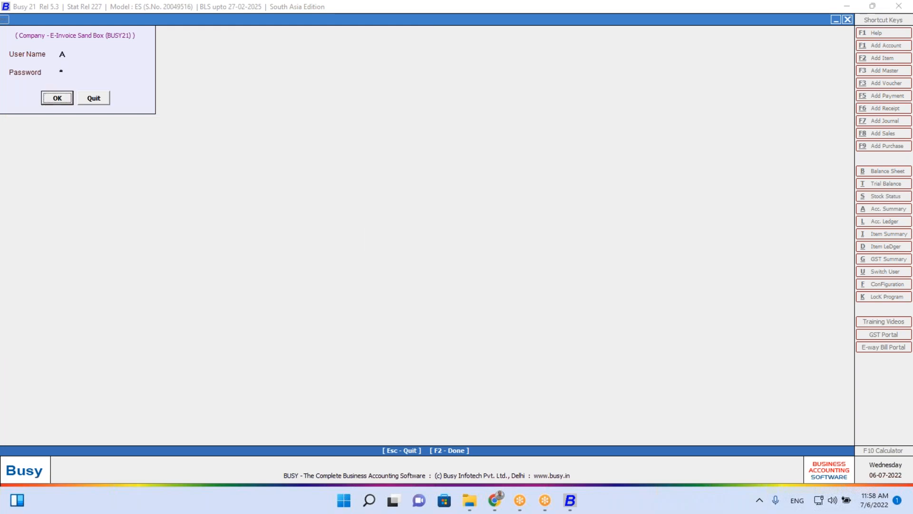
{"action": "key", "text": "Return"}
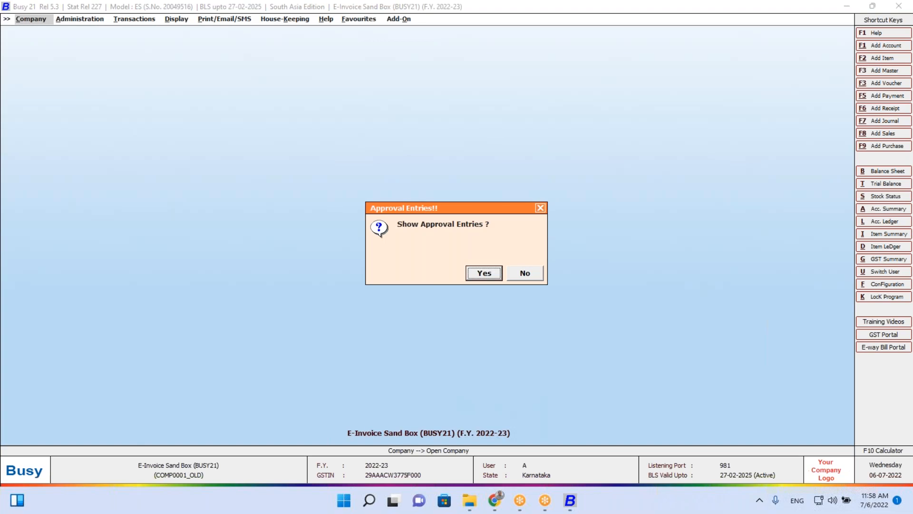
{"action": "key", "text": "Escape"}
{"action": "key", "text": "a"}
{"action": "key", "text": "Down"}
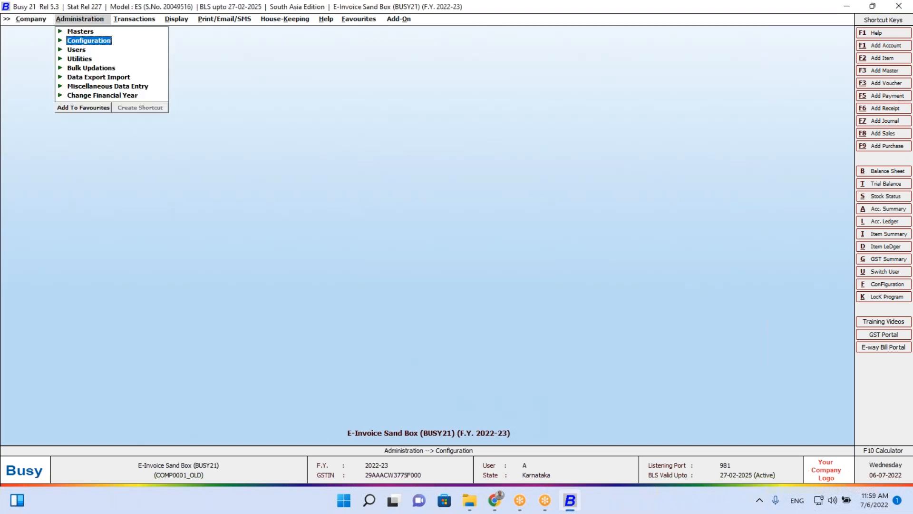
{"action": "key", "text": "Return"}
{"action": "key", "text": "Return"}
{"action": "key", "text": "Down"}
{"action": "key", "text": "Down"}
{"action": "key", "text": "Down"}
{"action": "key", "text": "Down"}
{"action": "key", "text": "Up"}
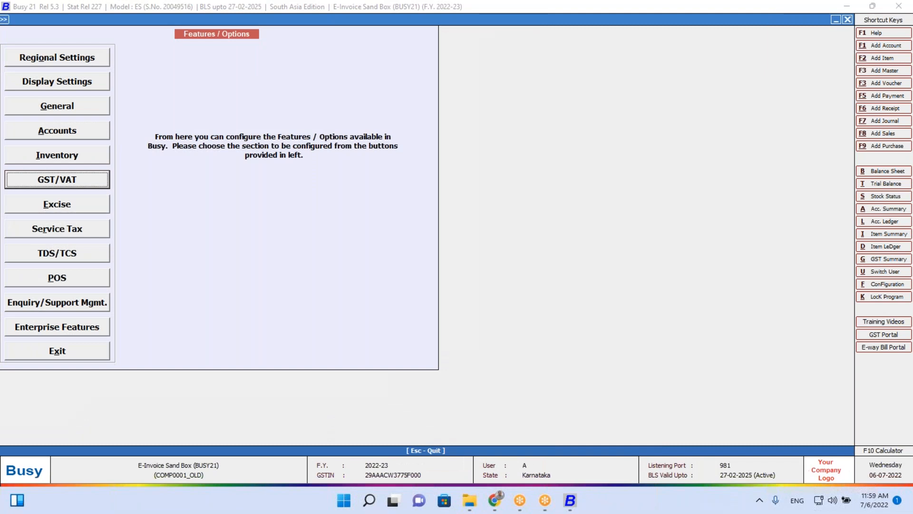
{"action": "key", "text": "Return"}
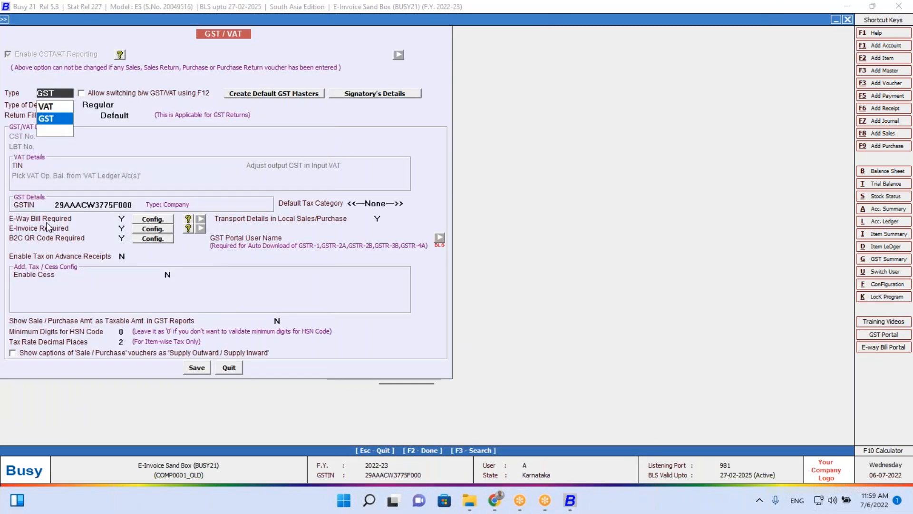
{"action": "left_click", "coordinate": [143, 218]}
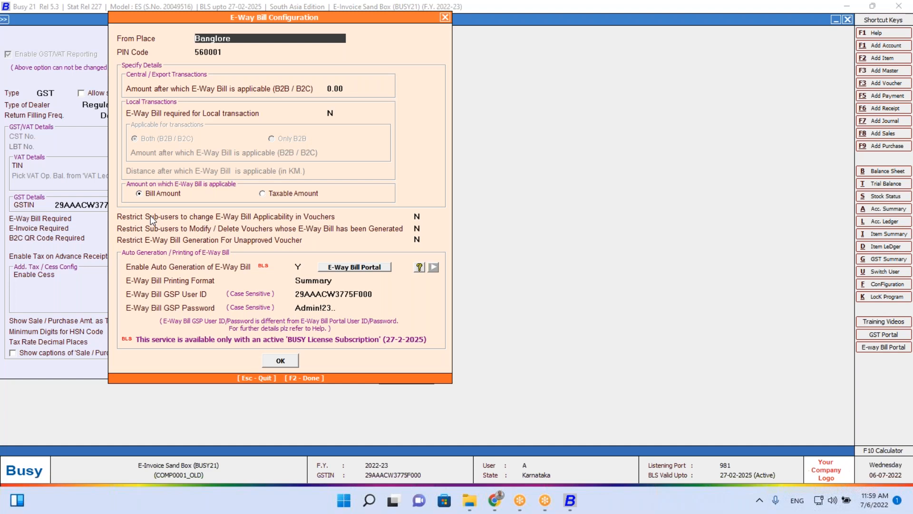
{"action": "left_click", "coordinate": [319, 281]}
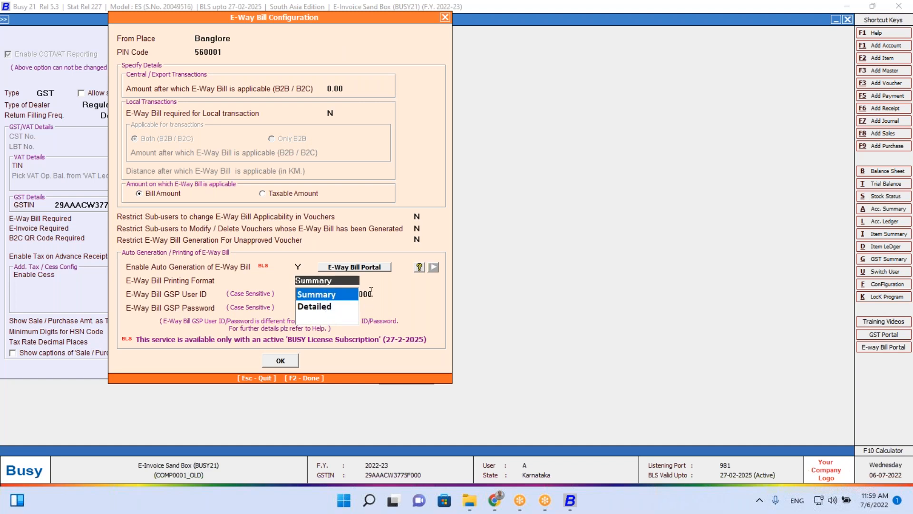
{"action": "key", "text": "Return"}
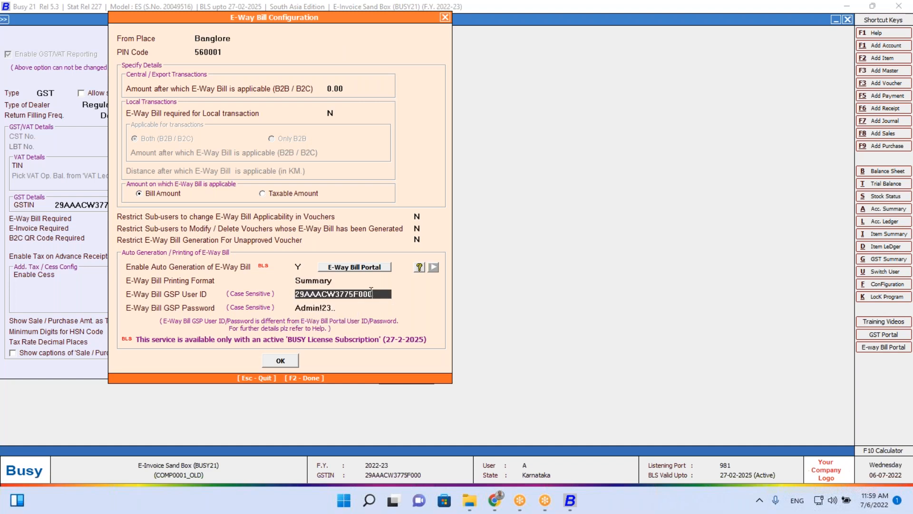
{"action": "left_click", "coordinate": [341, 308]}
{"action": "key", "text": "F2"}
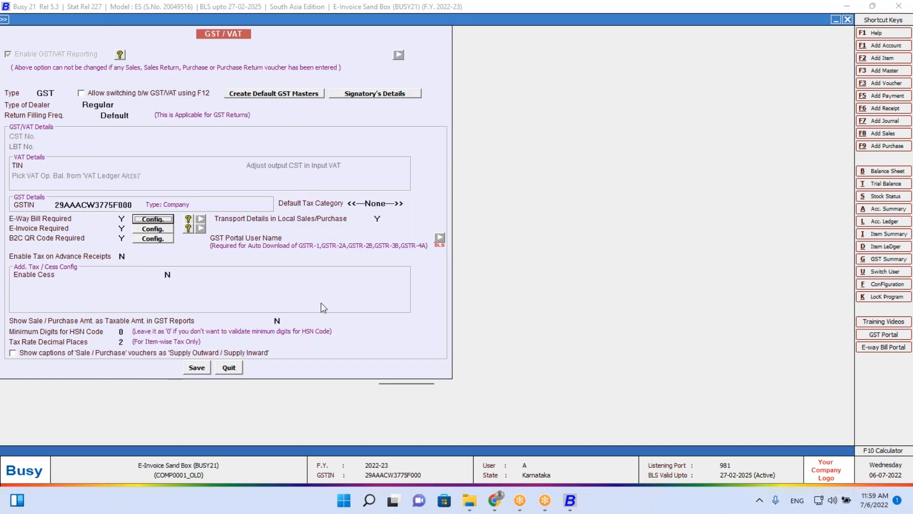
{"action": "left_click", "coordinate": [148, 230]}
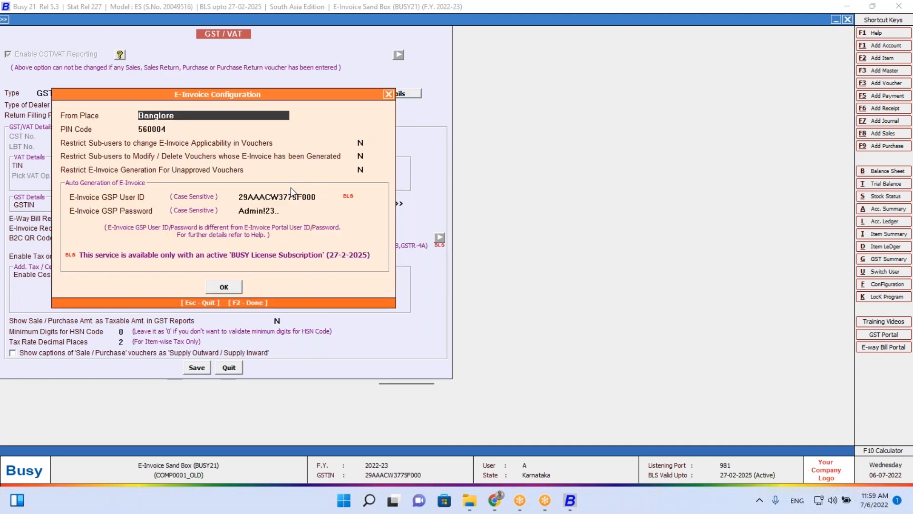
{"action": "left_click", "coordinate": [285, 213]}
{"action": "left_click", "coordinate": [308, 195]}
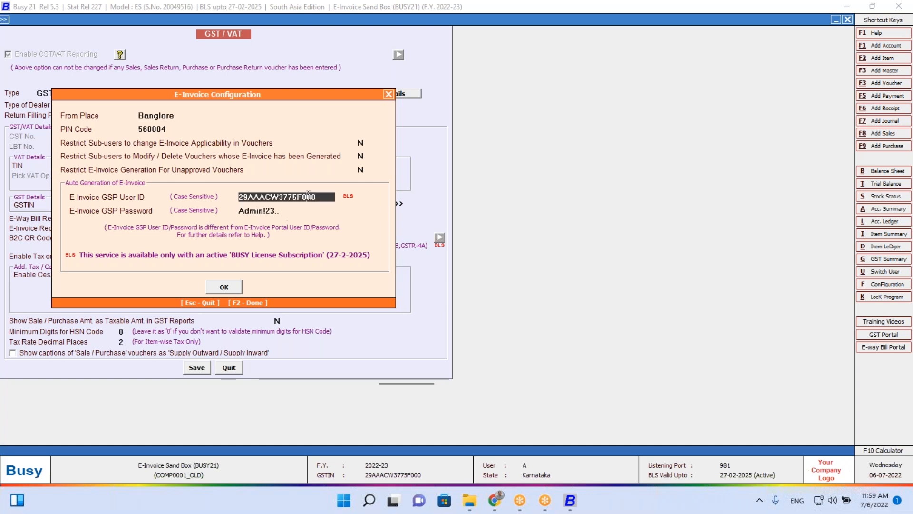
{"action": "left_click", "coordinate": [283, 211]}
{"action": "key", "text": "Escape"}
{"action": "key", "text": "Escape"}
{"action": "key", "text": "Escape"}
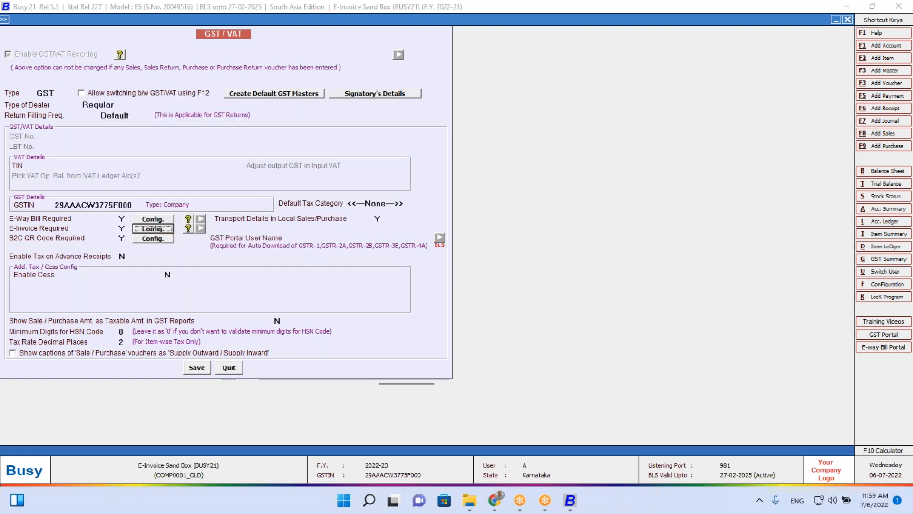
Open an existing sales voucher in modify mode, then leave it unchanged
{"action": "key", "text": "Right"}
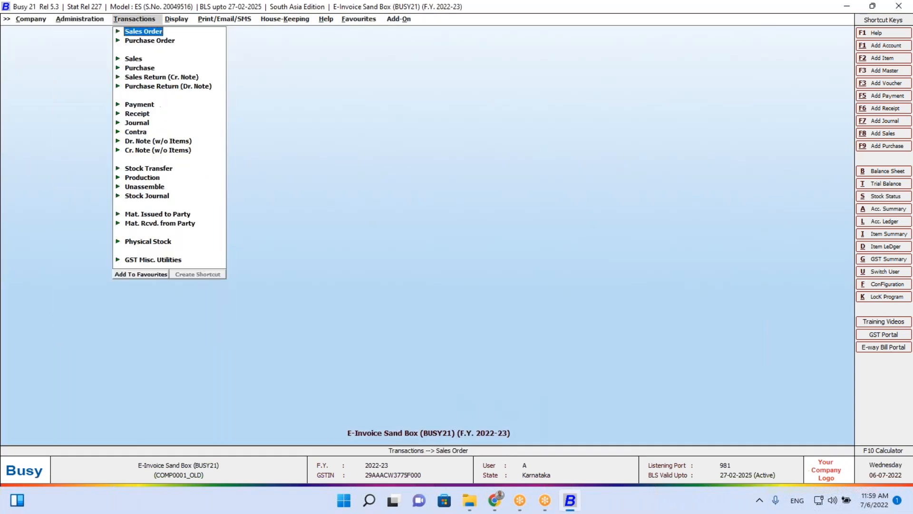
{"action": "key", "text": "Down"}
{"action": "key", "text": "Down"}
{"action": "key", "text": "Right"}
{"action": "key", "text": "Down"}
{"action": "key", "text": "Return"}
{"action": "key", "text": "Return"}
{"action": "key", "text": "Return"}
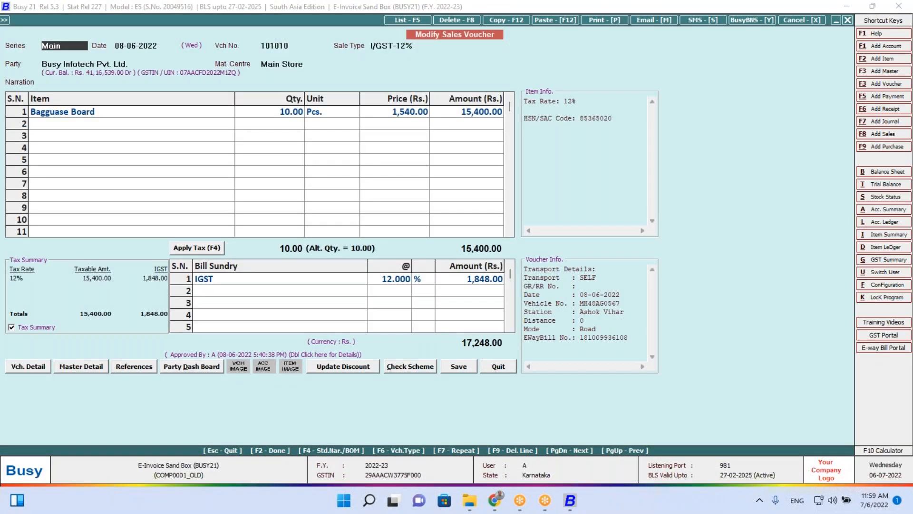
{"action": "key", "text": "F12"}
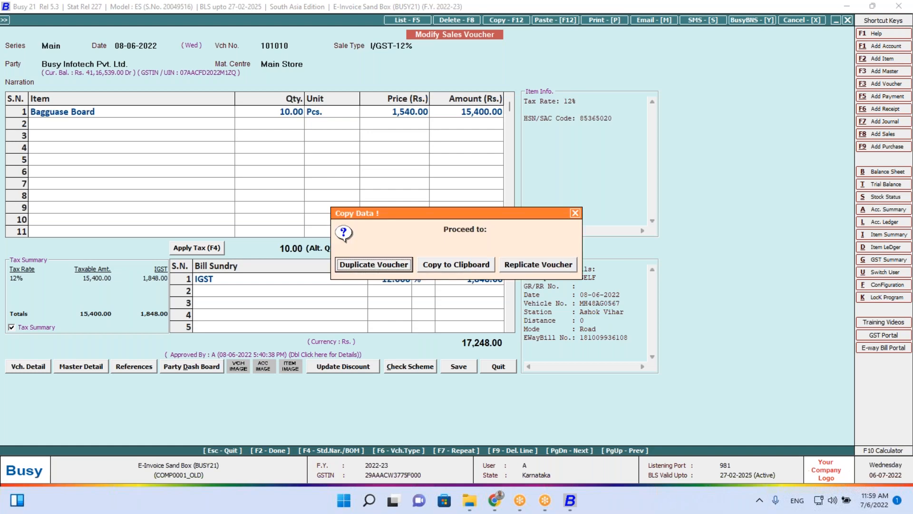
{"action": "key", "text": "Escape"}
{"action": "key", "text": "Escape"}
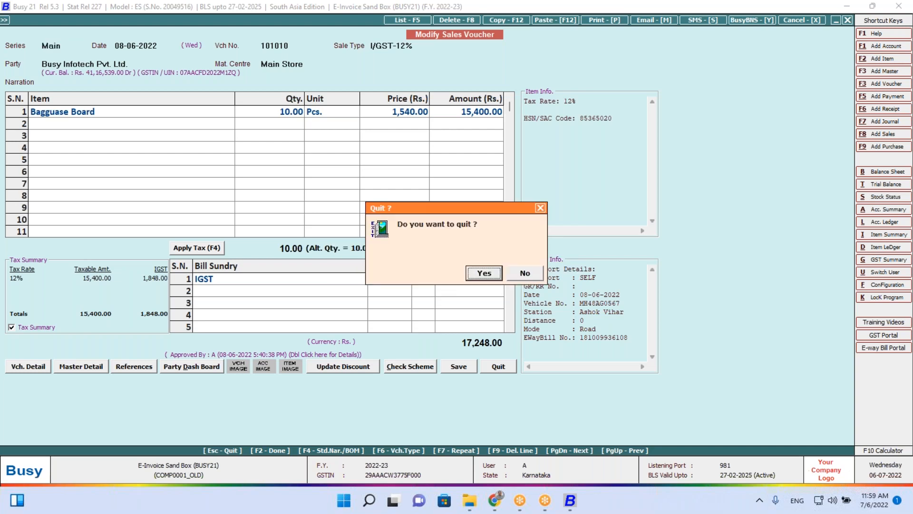
{"action": "key", "text": "Return"}
{"action": "key", "text": "Escape"}
Start new sales voucher 19999 for Busy Infotech Pvt. Ltd. with I/GST-12% sale type
{"action": "key", "text": "Up"}
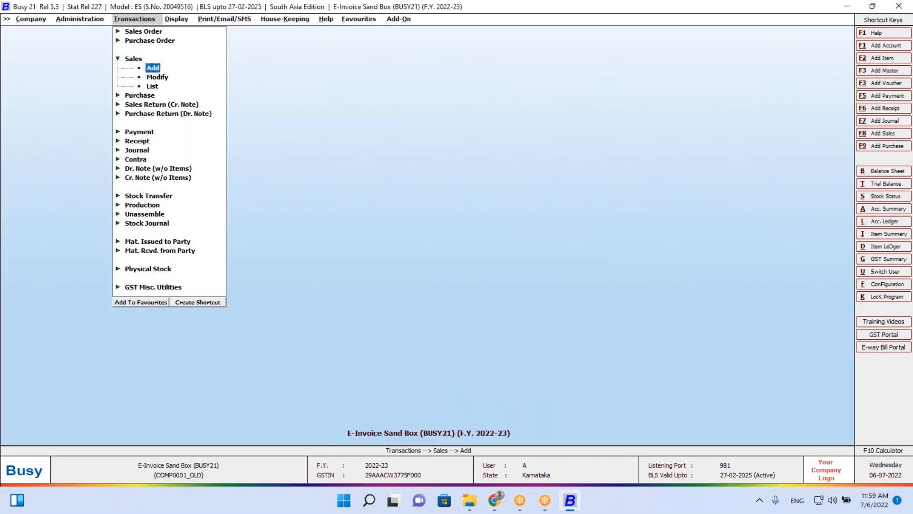
{"action": "key", "text": "Return"}
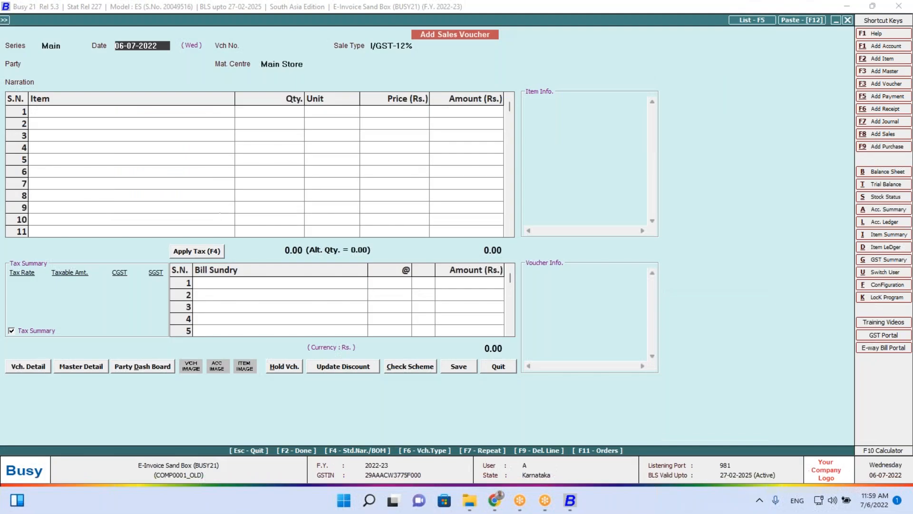
{"action": "key", "text": "Return"}
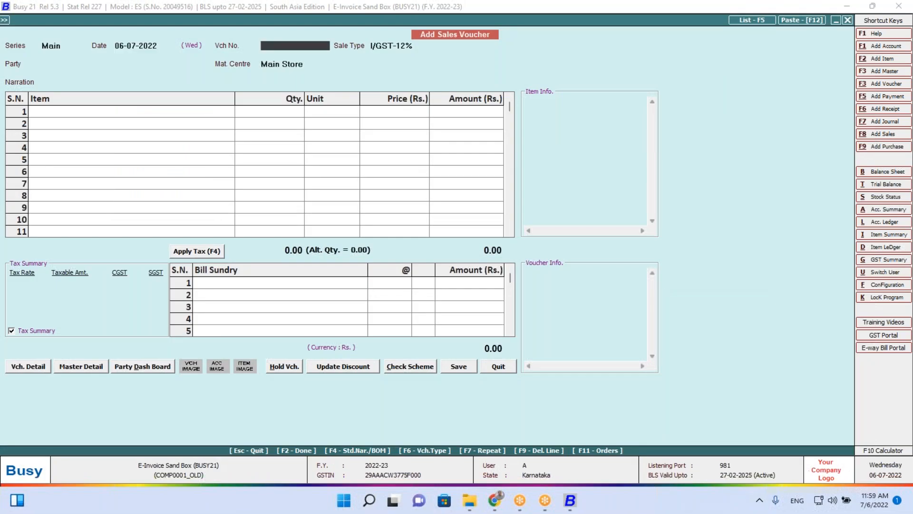
{"action": "type", "text": "19999"}
{"action": "key", "text": "Return"}
{"action": "key", "text": "Return"}
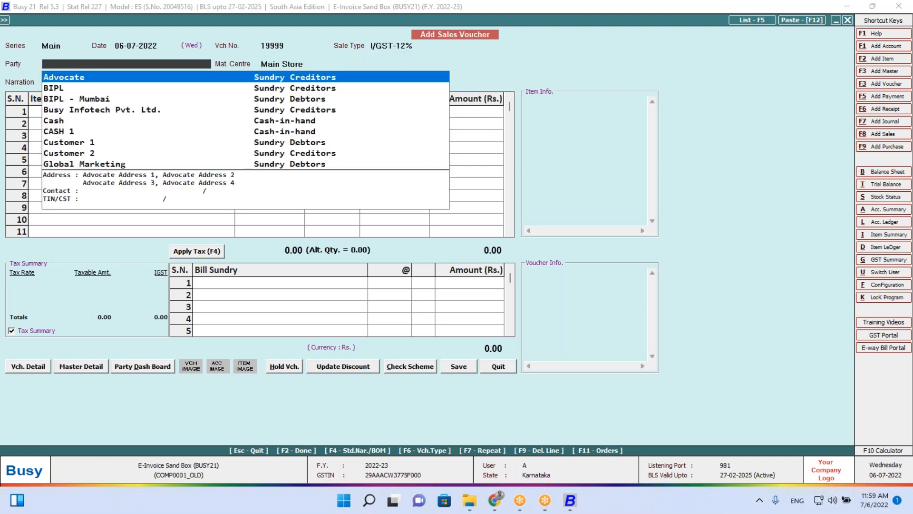
{"action": "type", "text": "bu"}
{"action": "key", "text": "Return"}
{"action": "key", "text": "Return"}
{"action": "key", "text": "Return"}
{"action": "key", "text": "F2"}
{"action": "key", "text": "Return"}
Add 10 Bagguase Board at 4,200 as the voucher's item
{"action": "key", "text": "space"}
{"action": "type", "text": "bagg"}
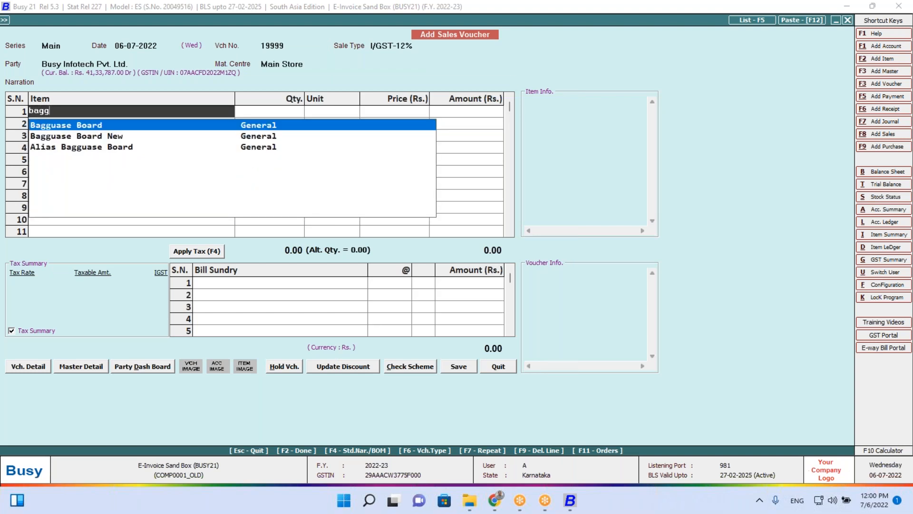
{"action": "key", "text": "Return"}
{"action": "type", "text": "10"}
{"action": "key", "text": "Return"}
{"action": "key", "text": "Return"}
{"action": "type", "text": "4200"}
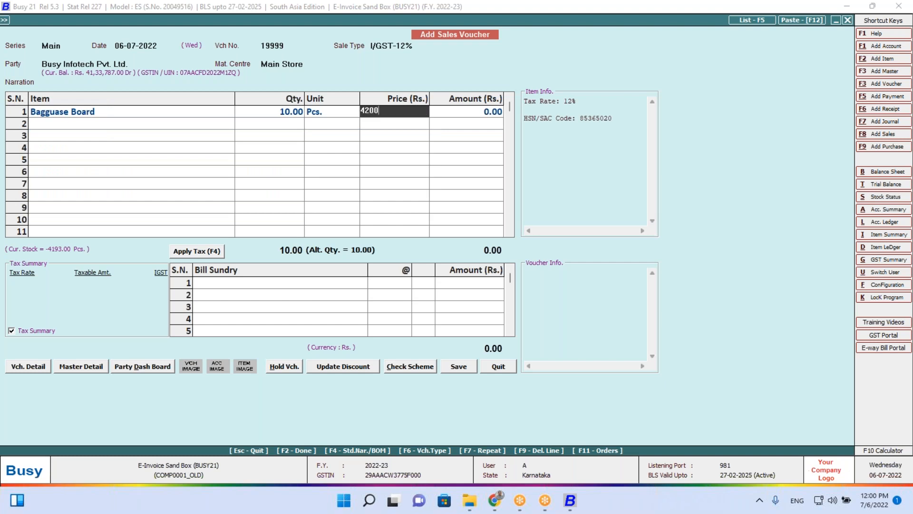
{"action": "key", "text": "Return"}
{"action": "key", "text": "Return"}
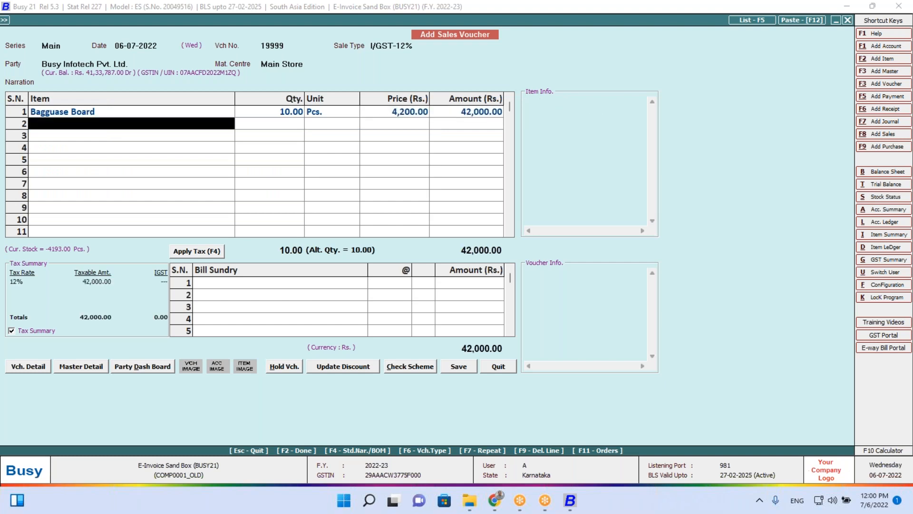
{"action": "key", "text": "Return"}
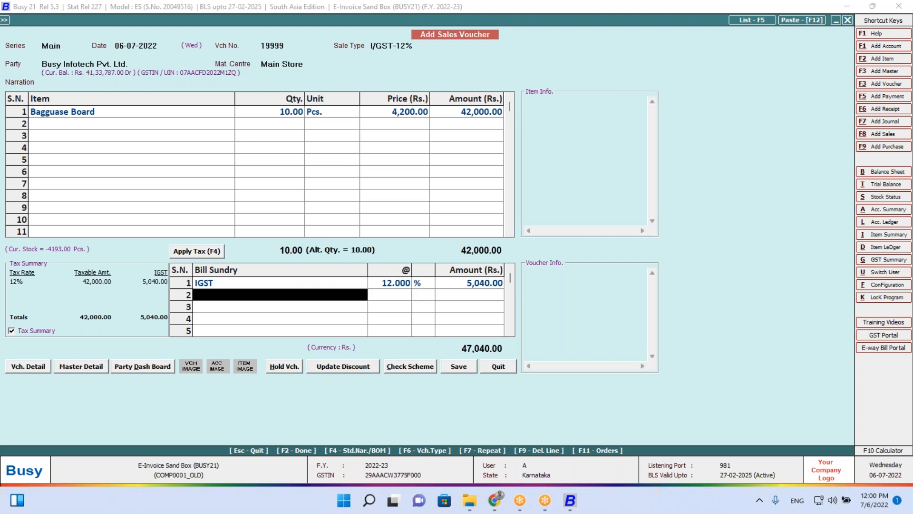
{"action": "key", "text": "Return"}
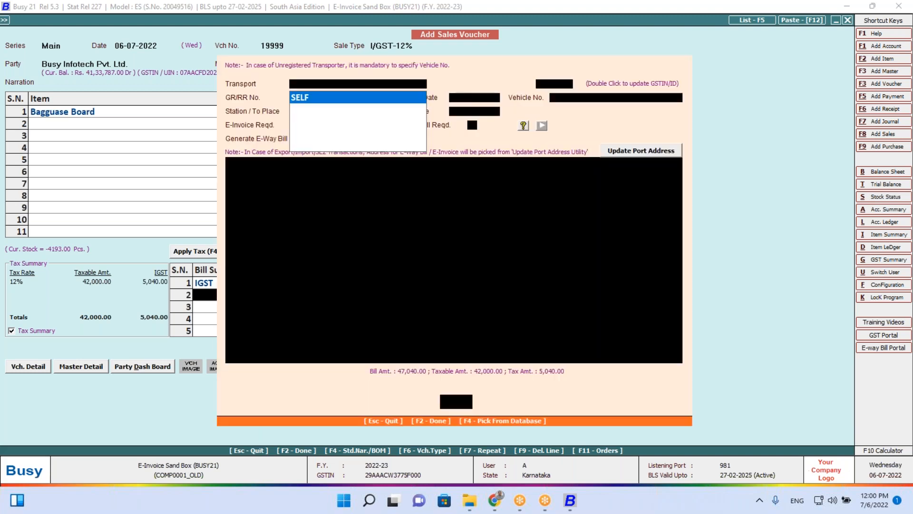
{"action": "key", "text": "Return"}
{"action": "key", "text": "Return"}
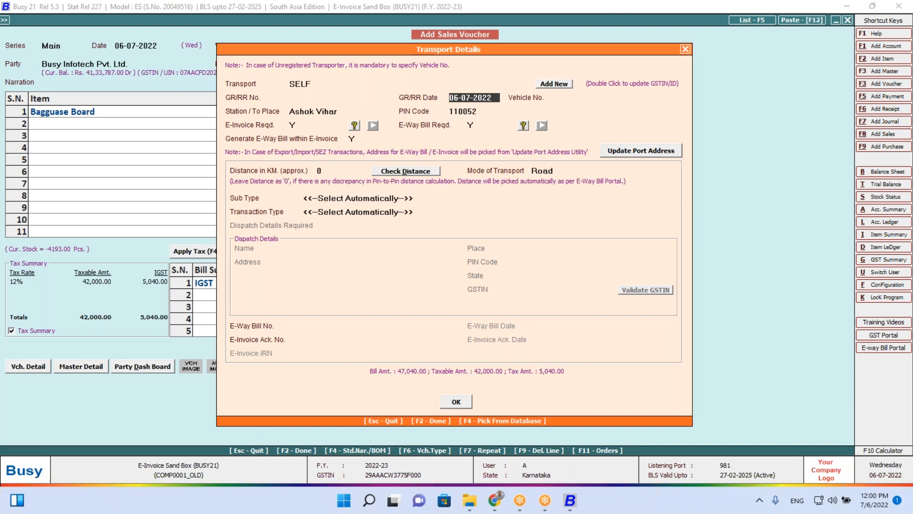
{"action": "key", "text": "Return"}
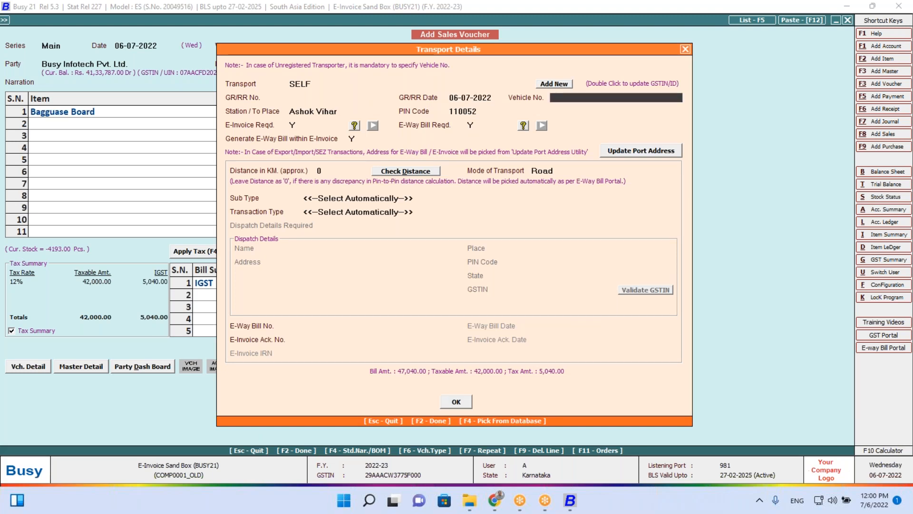
{"action": "type", "text": "MH"}
{"action": "type", "text": "8AG0550"}
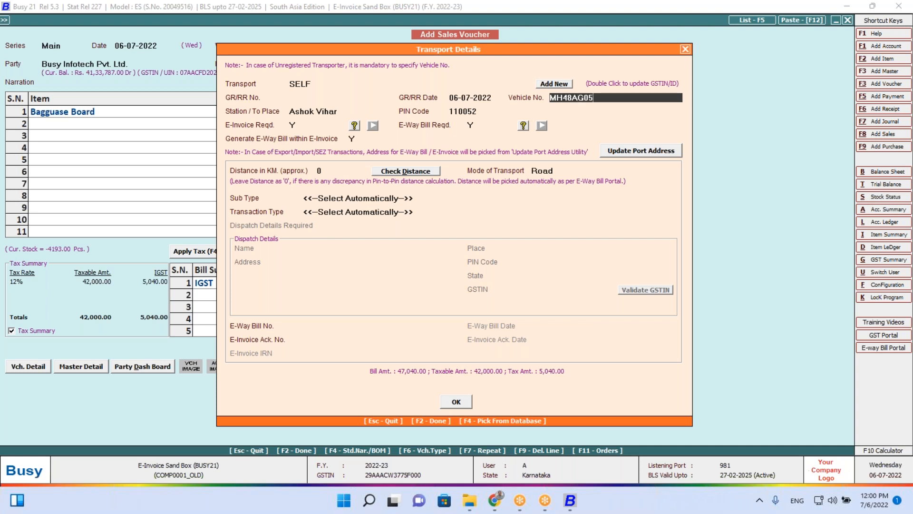
{"action": "key", "text": "Return"}
{"action": "key", "text": "Return"}
{"action": "key", "text": "Return"}
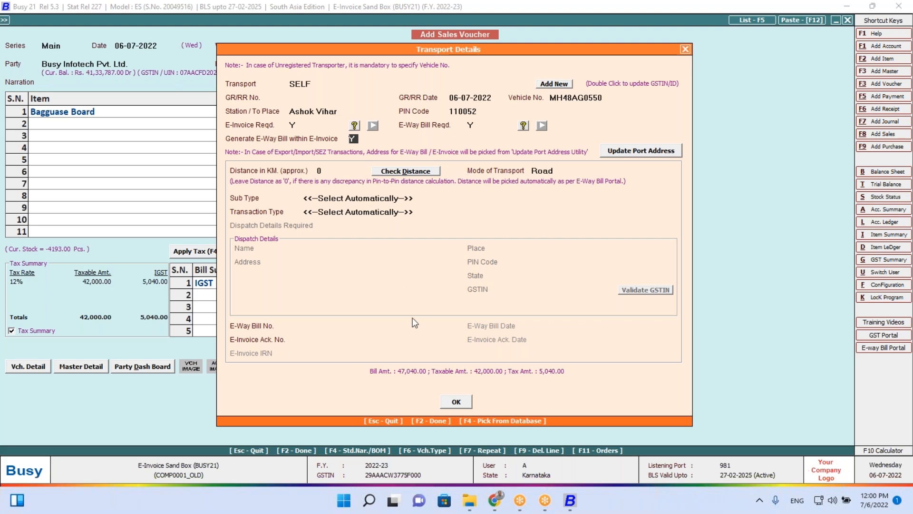
{"action": "key", "text": "Return"}
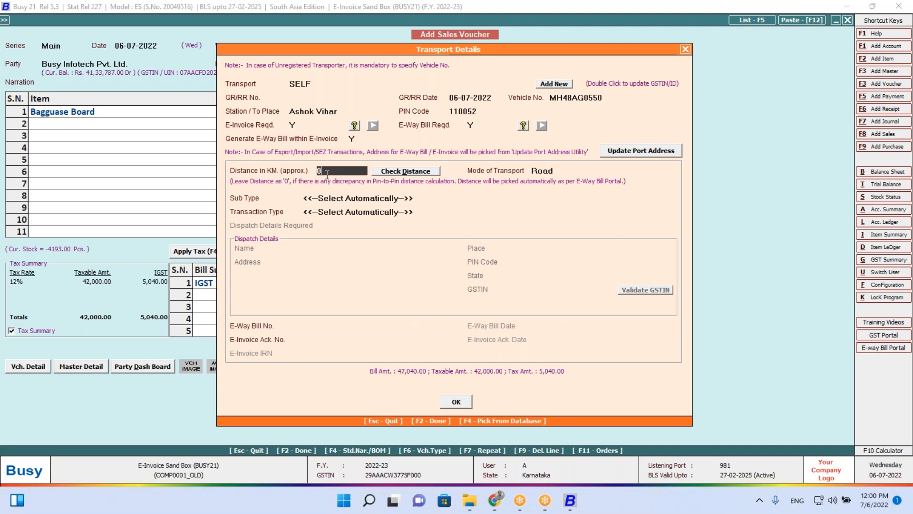
{"action": "left_click", "coordinate": [452, 401]}
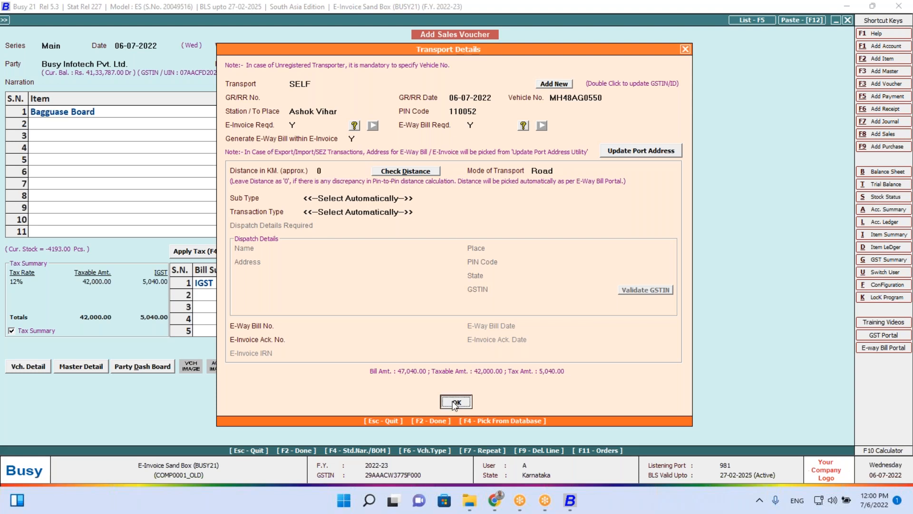
{"action": "left_click", "coordinate": [484, 276]}
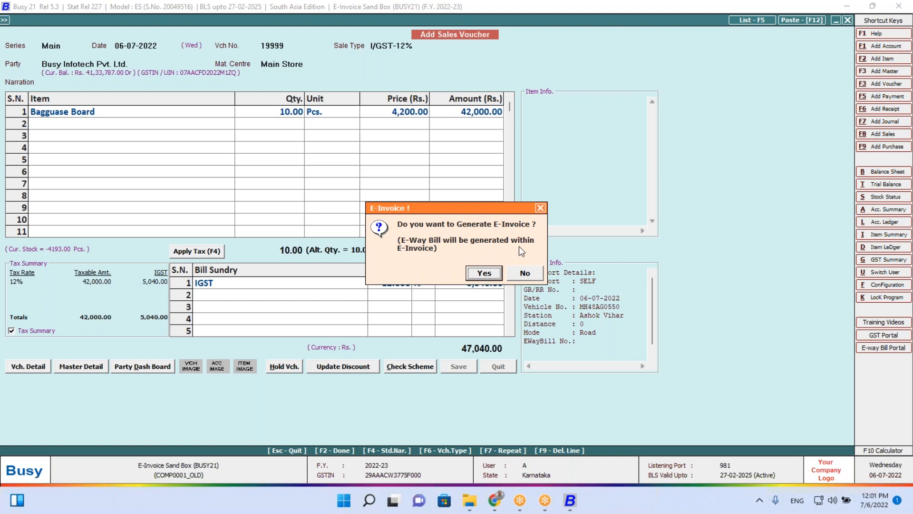
Skip the empty error check and generate the sandbox e-invoice with e-way bill for voucher 19999
{"action": "left_click", "coordinate": [485, 273]}
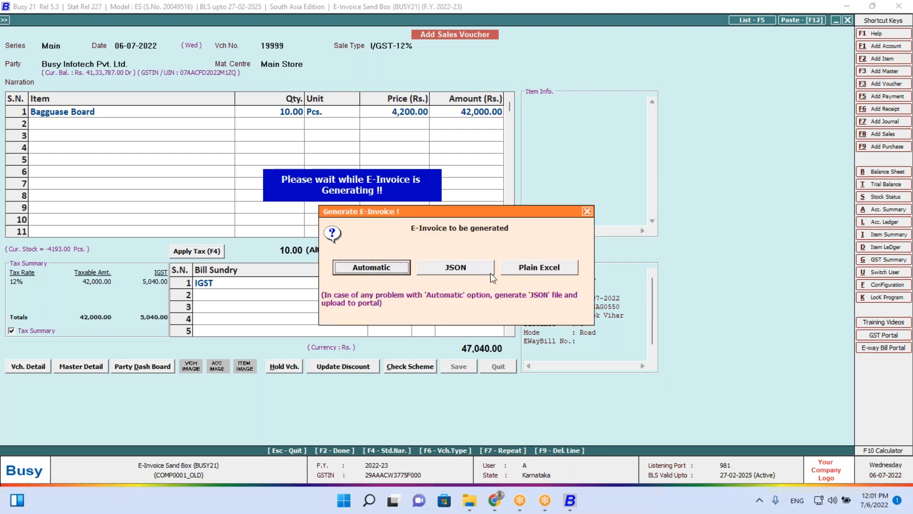
{"action": "left_click", "coordinate": [371, 268]}
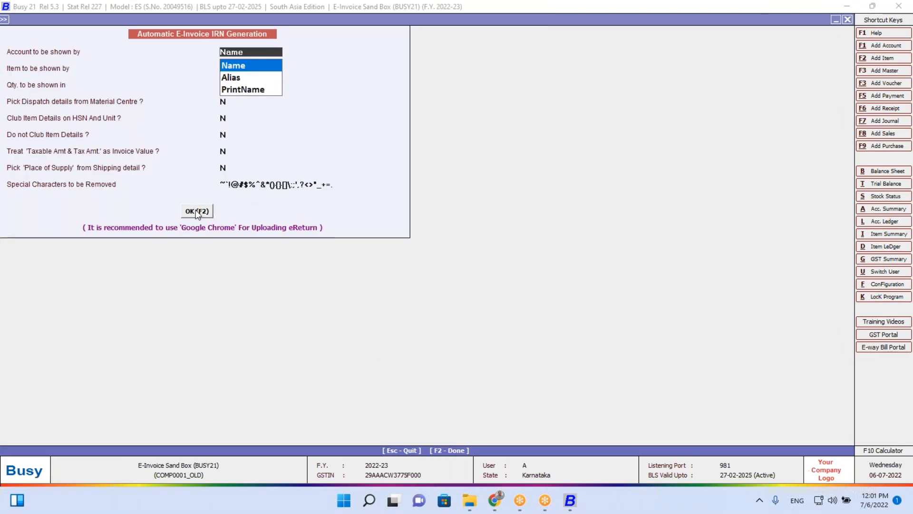
{"action": "left_click", "coordinate": [197, 211]}
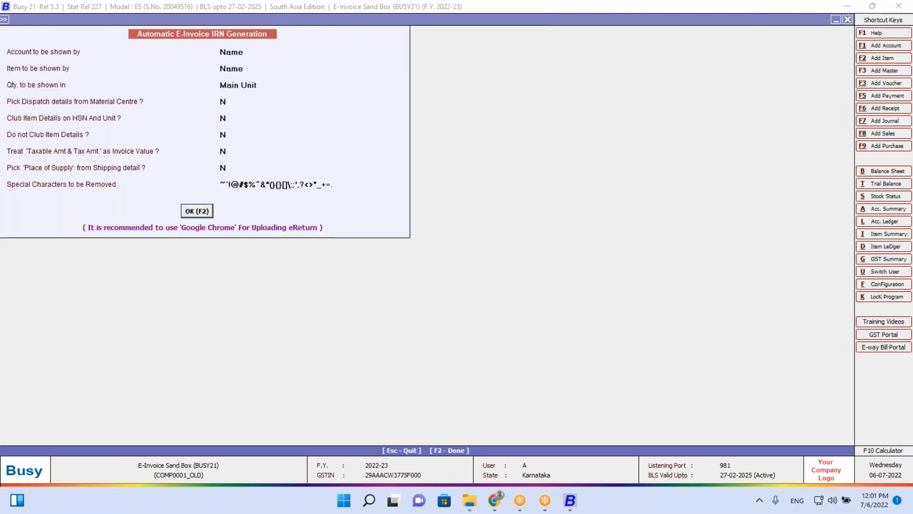
{"action": "left_click", "coordinate": [405, 268]}
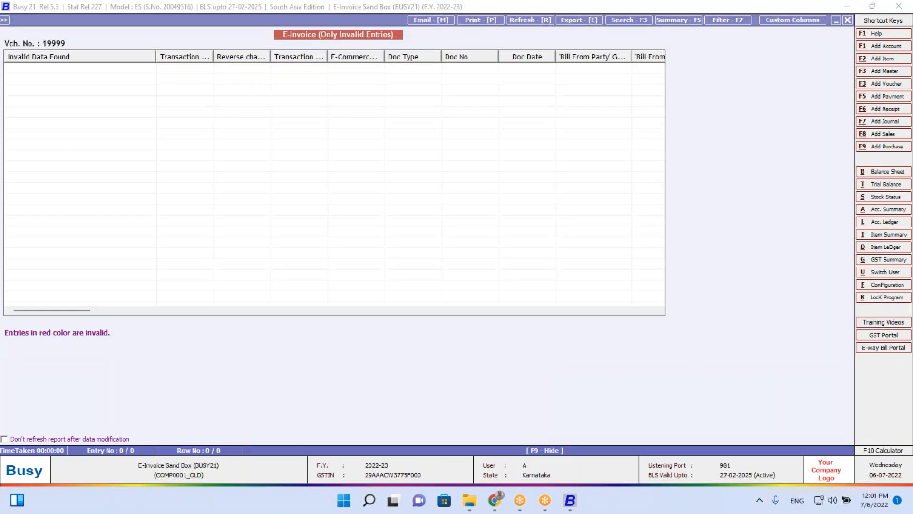
{"action": "key", "text": "Escape"}
{"action": "left_click", "coordinate": [489, 267]}
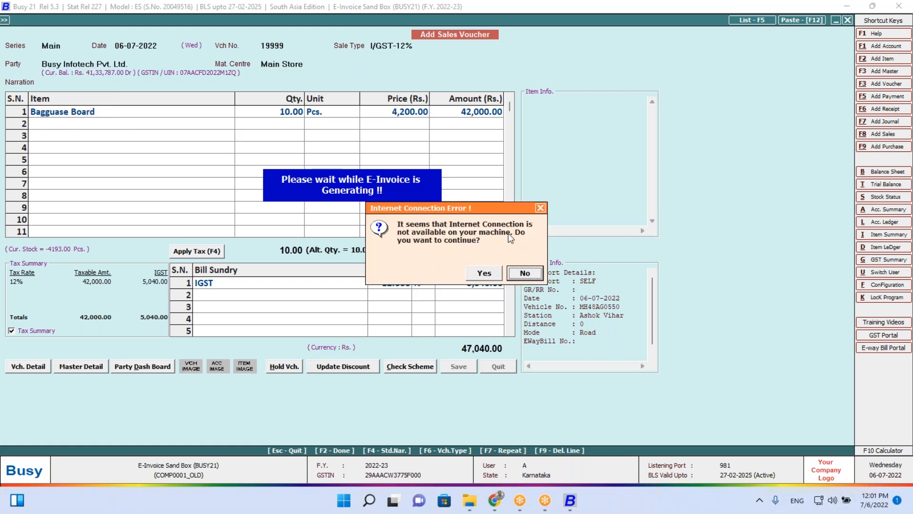
{"action": "left_click", "coordinate": [491, 277]}
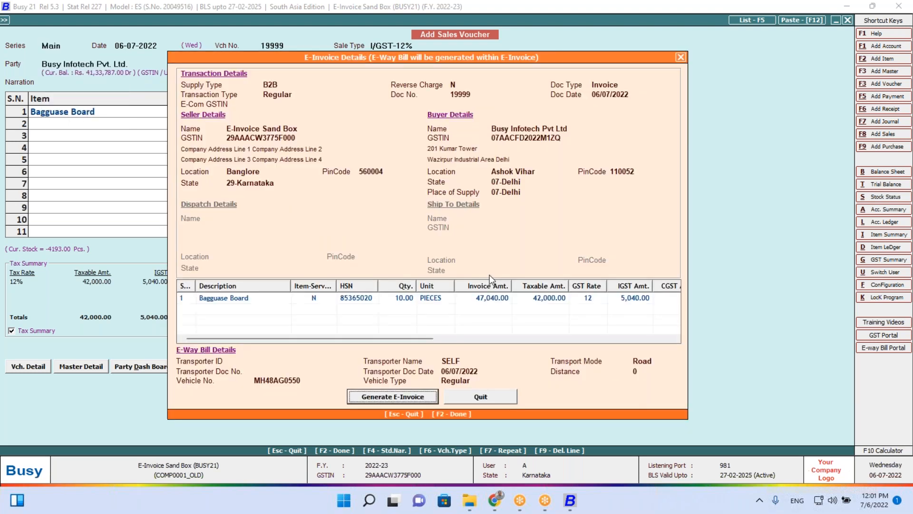
{"action": "left_click", "coordinate": [404, 398]}
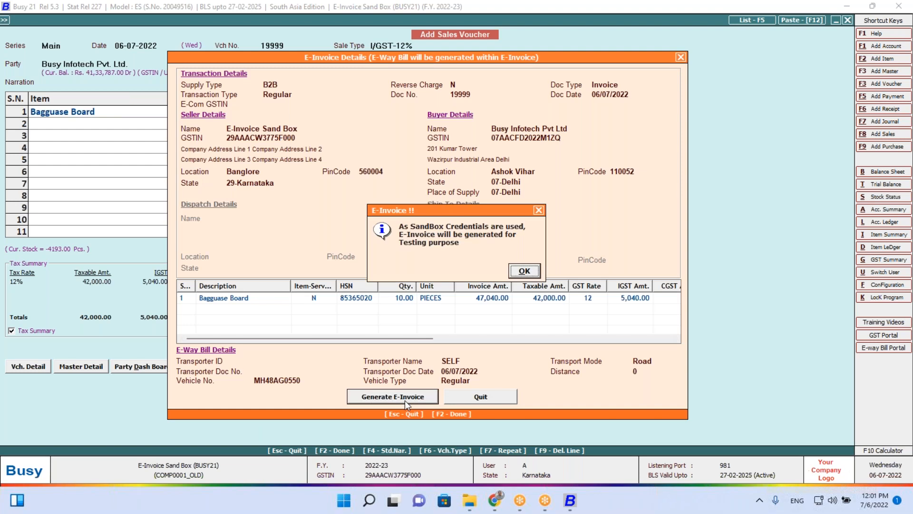
{"action": "left_click", "coordinate": [524, 270]}
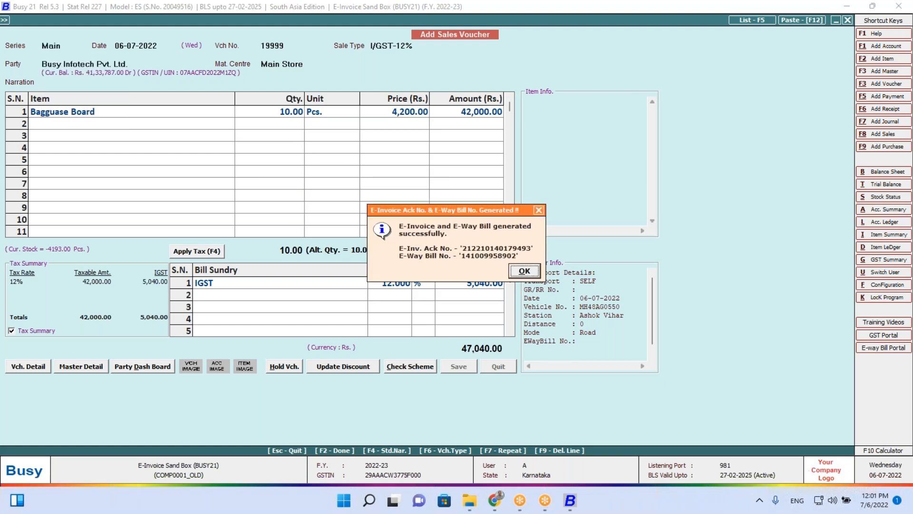
Print voucher 19999's e-invoice to PDF despite the connection warning
{"action": "key", "text": "Return"}
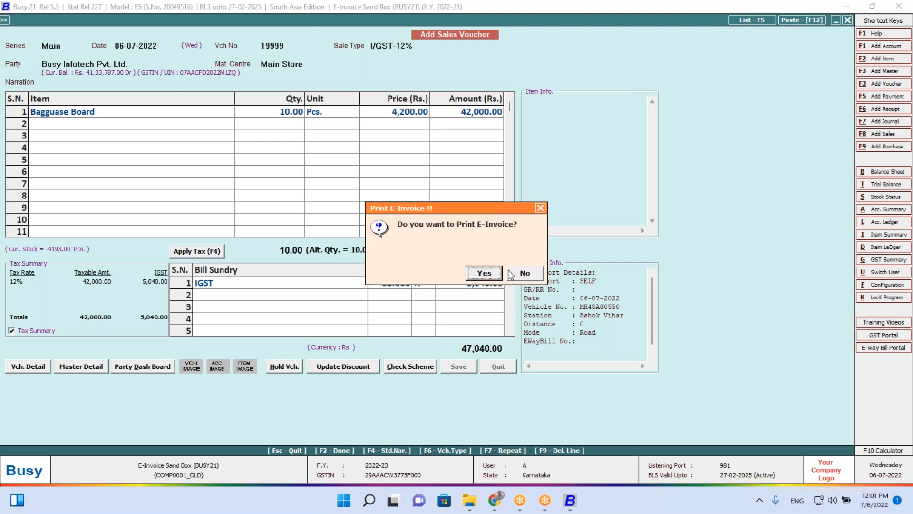
{"action": "left_click", "coordinate": [485, 280]}
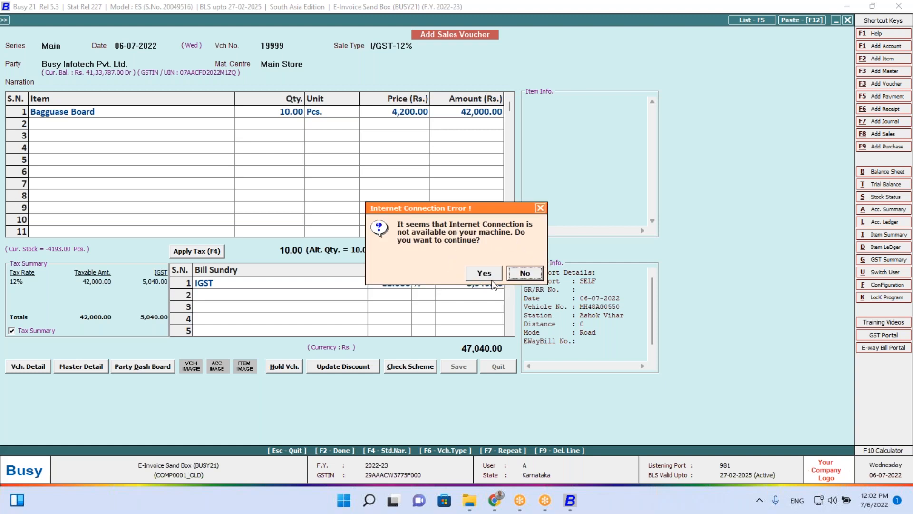
{"action": "left_click", "coordinate": [494, 278]}
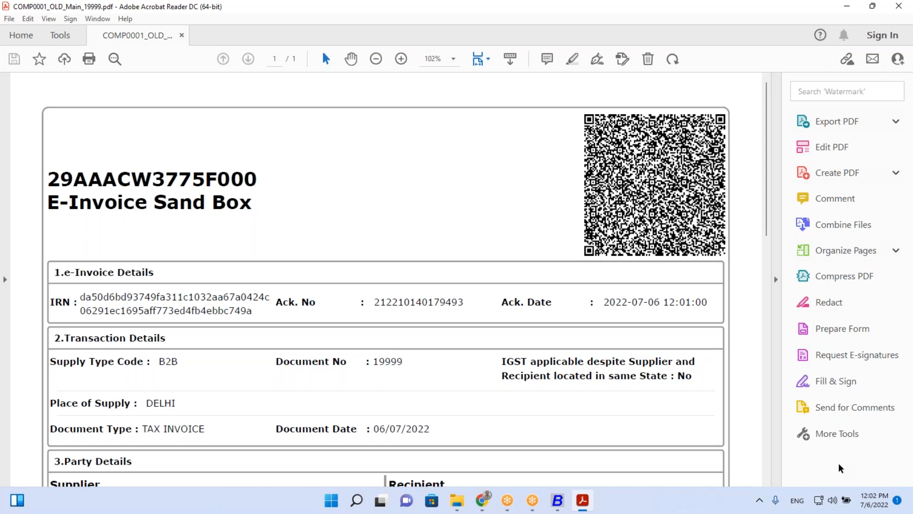
Inspect the PDF's e-way bill number, bill date and valid-till date, then its e-waybill and eSign sections
{"action": "scroll", "coordinate": [768, 447], "scroll_direction": "down", "scroll_amount": 10}
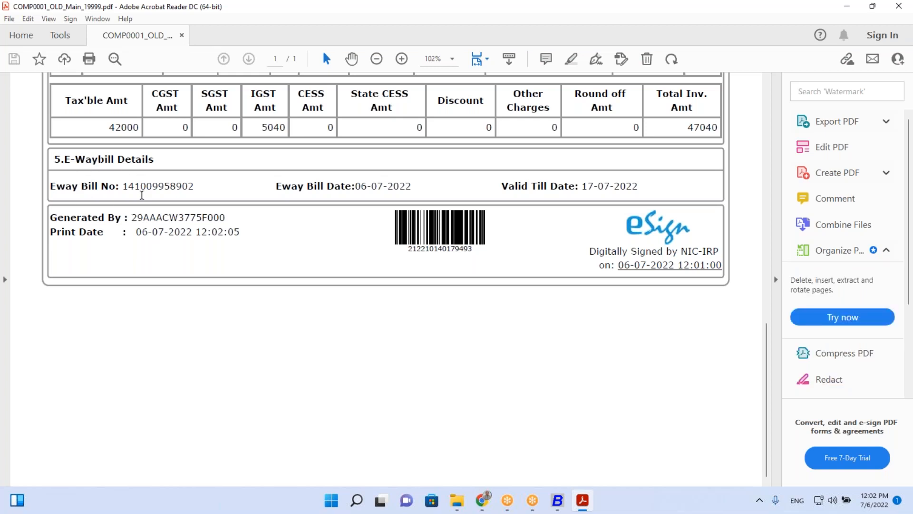
{"action": "double_click", "coordinate": [142, 186]}
{"action": "double_click", "coordinate": [360, 187]}
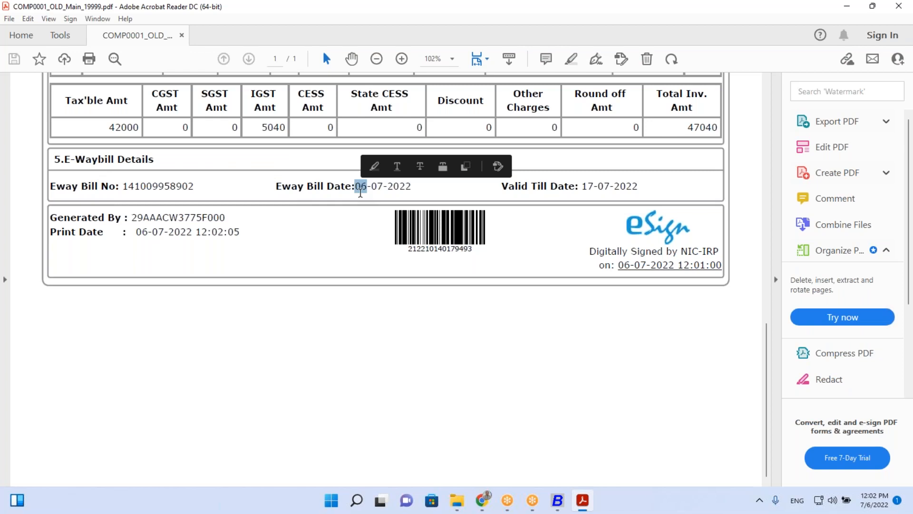
{"action": "double_click", "coordinate": [621, 187]}
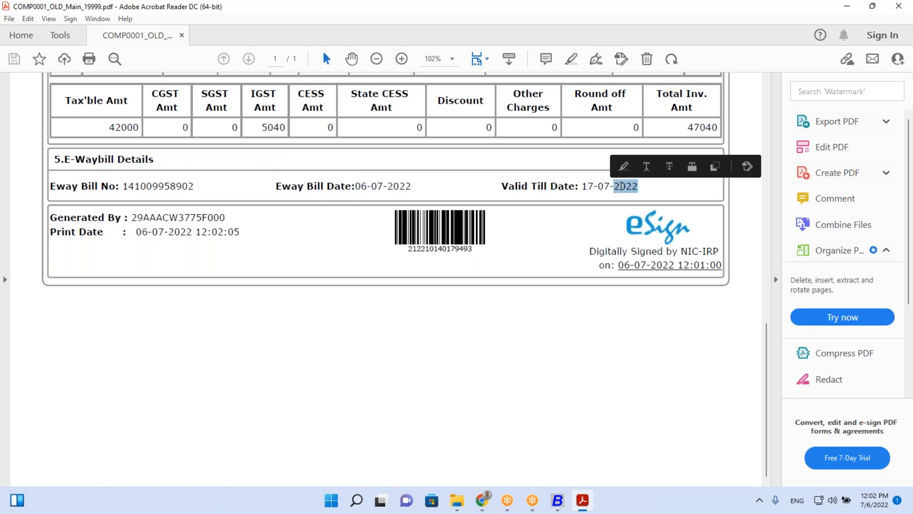
{"action": "left_click", "coordinate": [767, 111]}
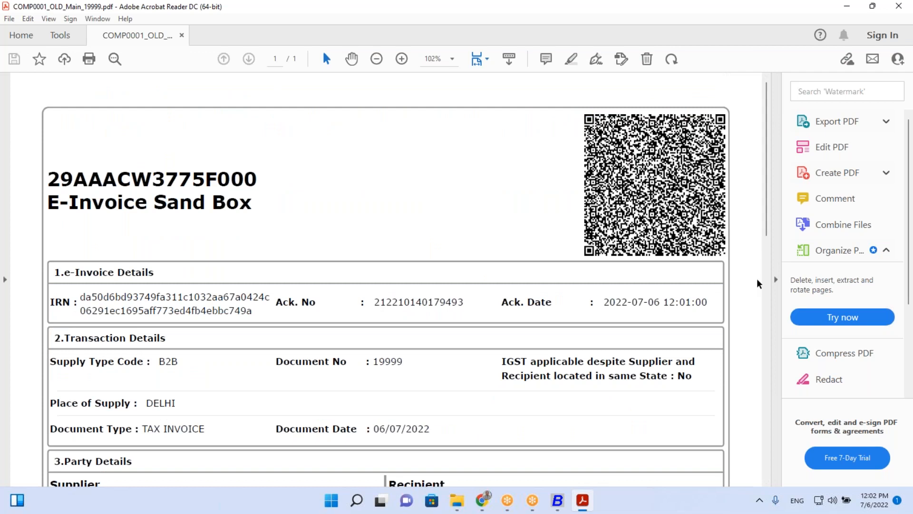
{"action": "left_click", "coordinate": [768, 351]}
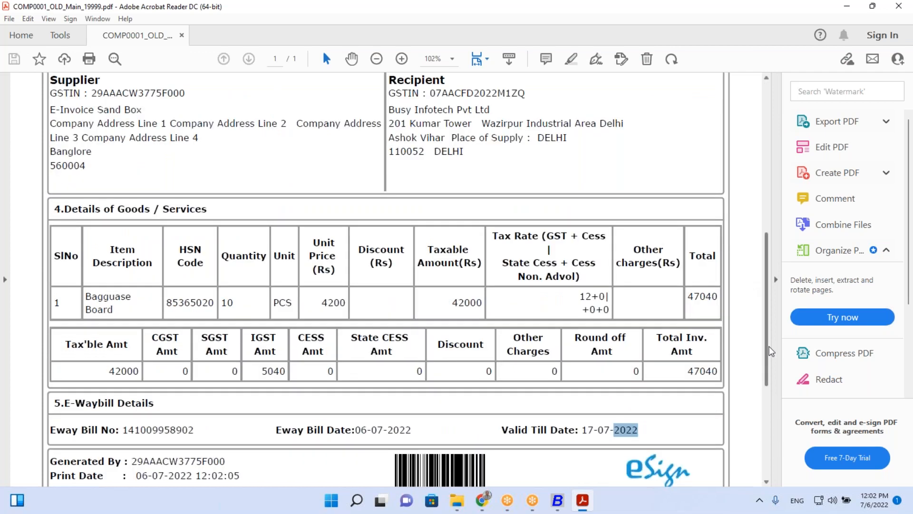
{"action": "left_click", "coordinate": [770, 415]}
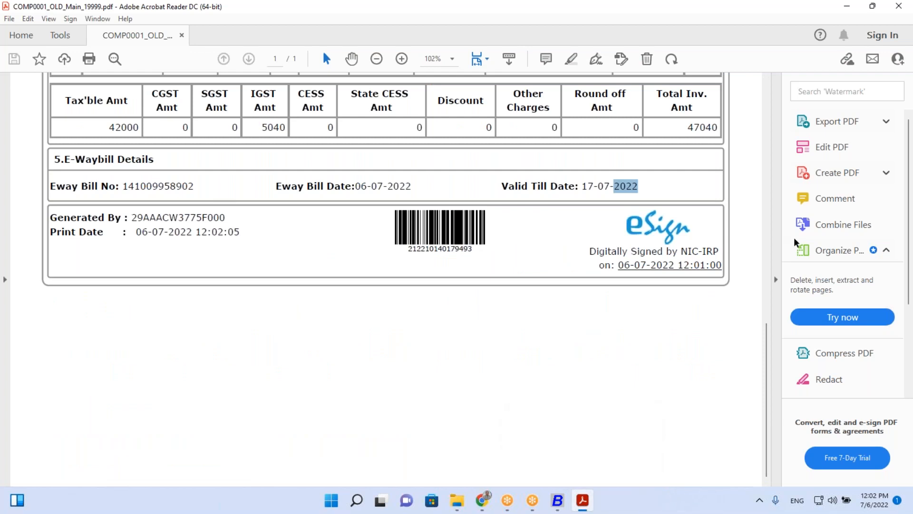
Agree to print voucher 19999's e-way bill and continue past the internet connection warning
{"action": "left_click", "coordinate": [582, 501]}
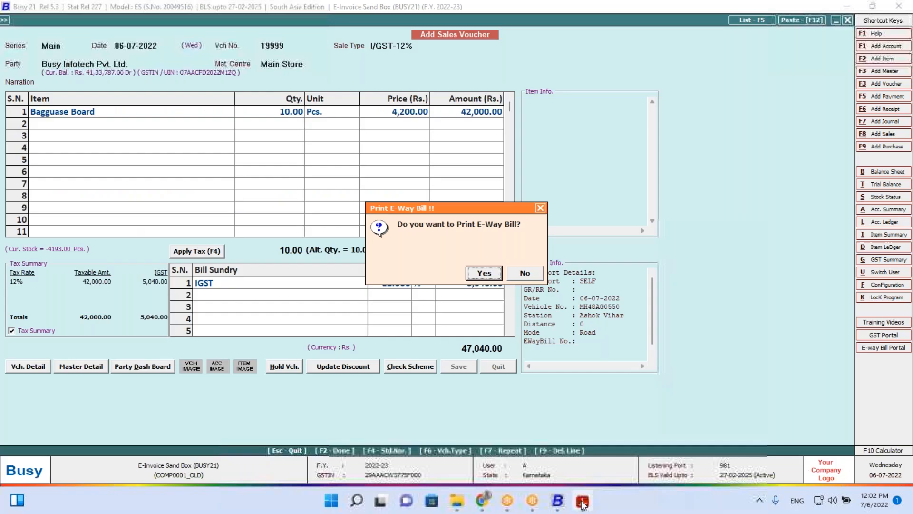
{"action": "right_click", "coordinate": [582, 503]}
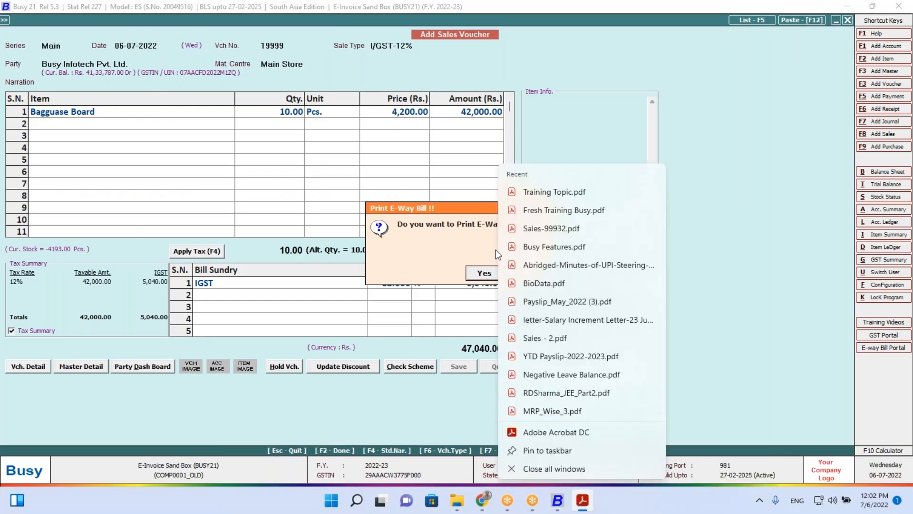
{"action": "left_click", "coordinate": [477, 273]}
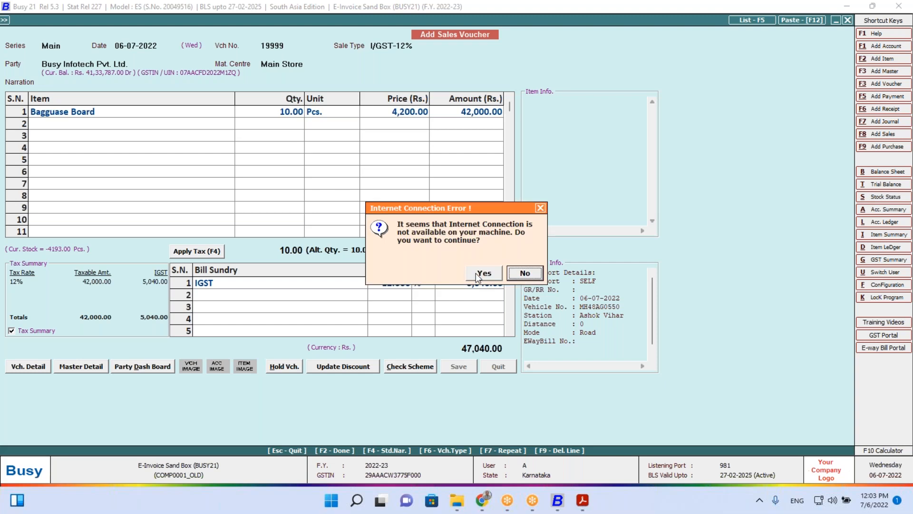
{"action": "left_click", "coordinate": [477, 275]}
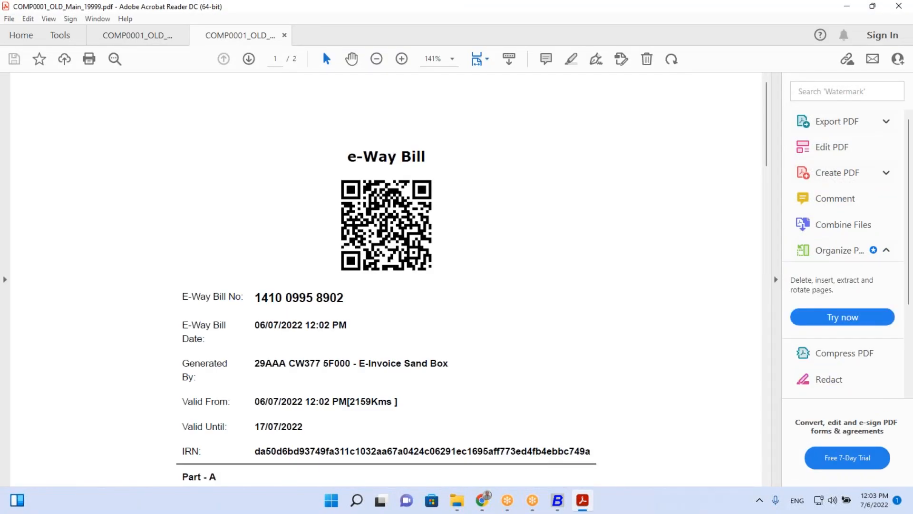
Select the IRN string and scroll through the e-way bill's Part A details
{"action": "scroll", "coordinate": [243, 422], "scroll_direction": "down", "scroll_amount": 2}
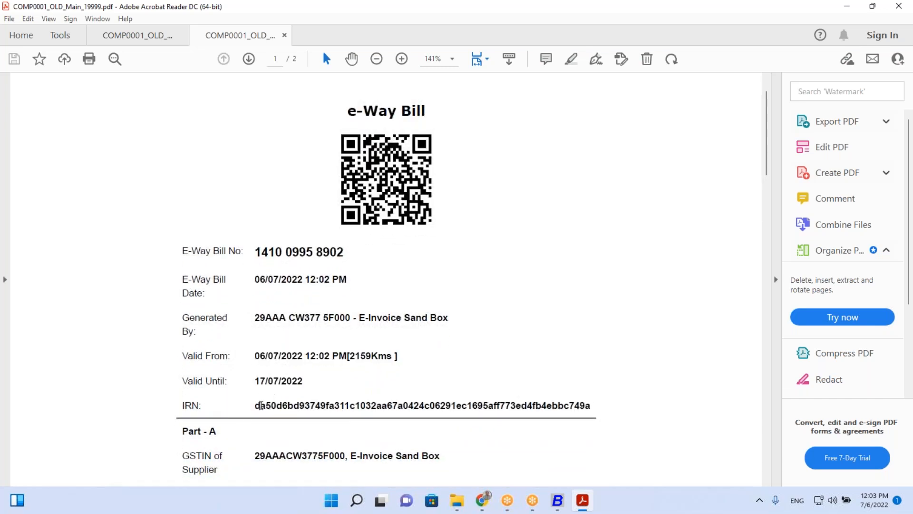
{"action": "double_click", "coordinate": [261, 405]}
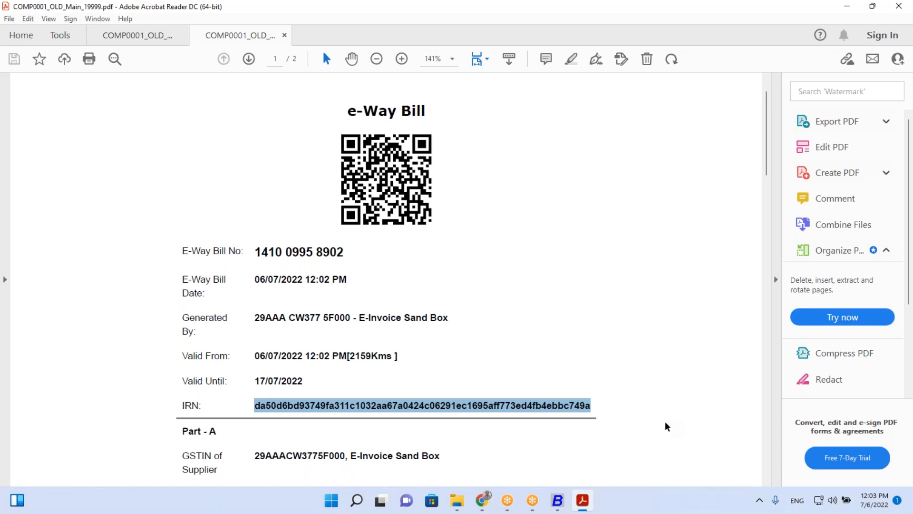
{"action": "scroll", "coordinate": [667, 427], "scroll_direction": "down", "scroll_amount": 15}
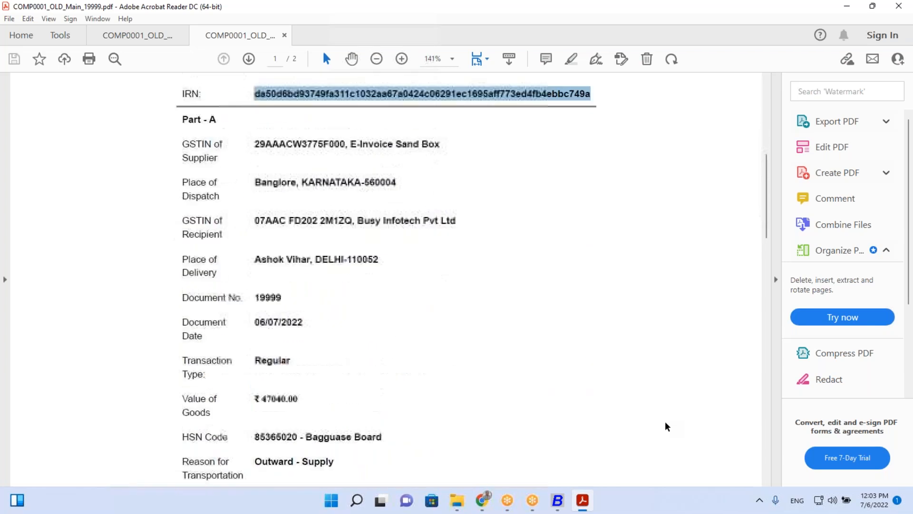
{"action": "scroll", "coordinate": [667, 426], "scroll_direction": "up", "scroll_amount": 10}
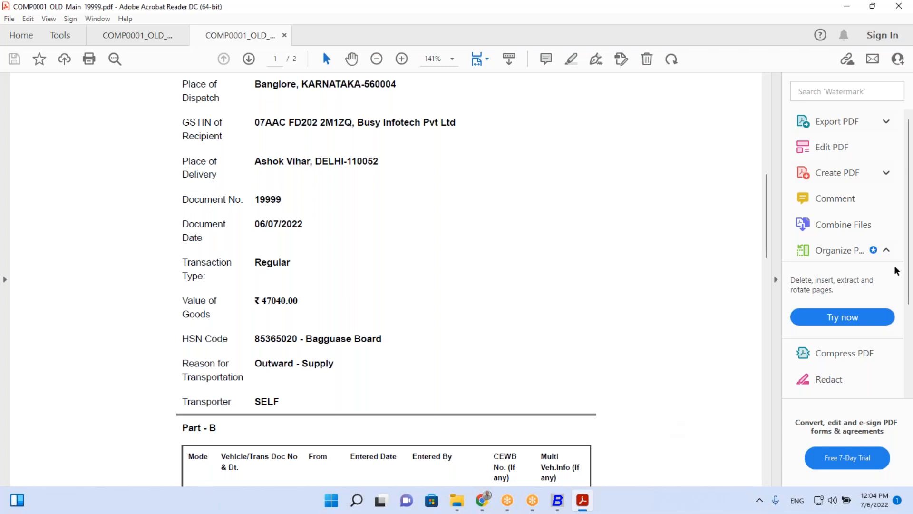
Look through Acrobat's File and Edit menus, close them, and minimize the viewer
{"action": "key", "text": "alt"}
{"action": "key", "text": "Down"}
{"action": "key", "text": "Right"}
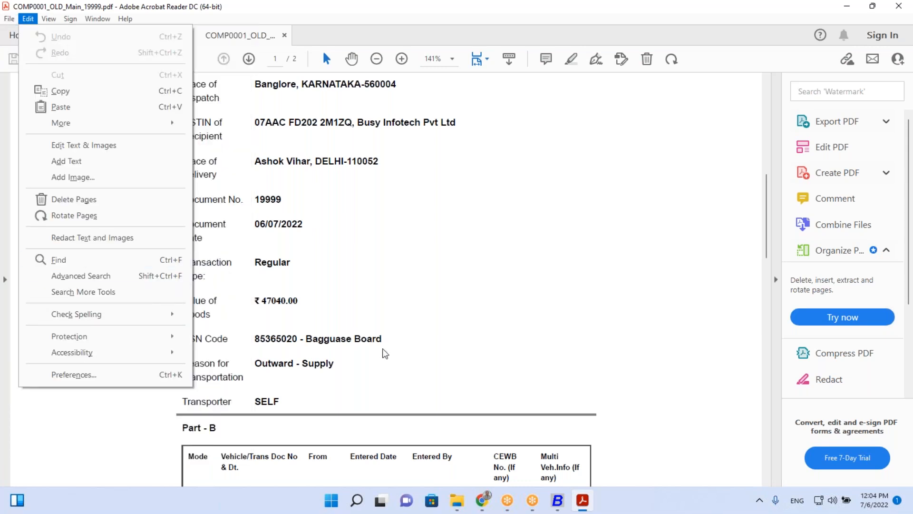
{"action": "left_click", "coordinate": [533, 508]}
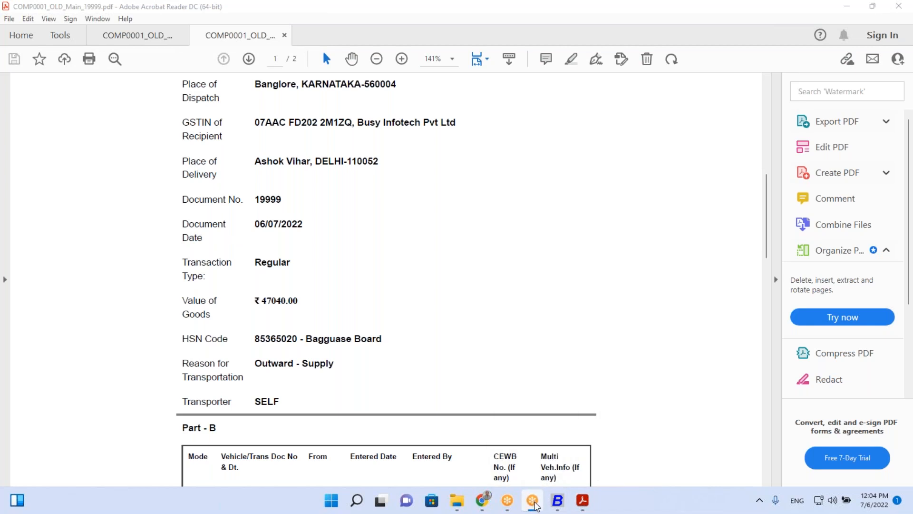
{"action": "key", "text": "super+d"}
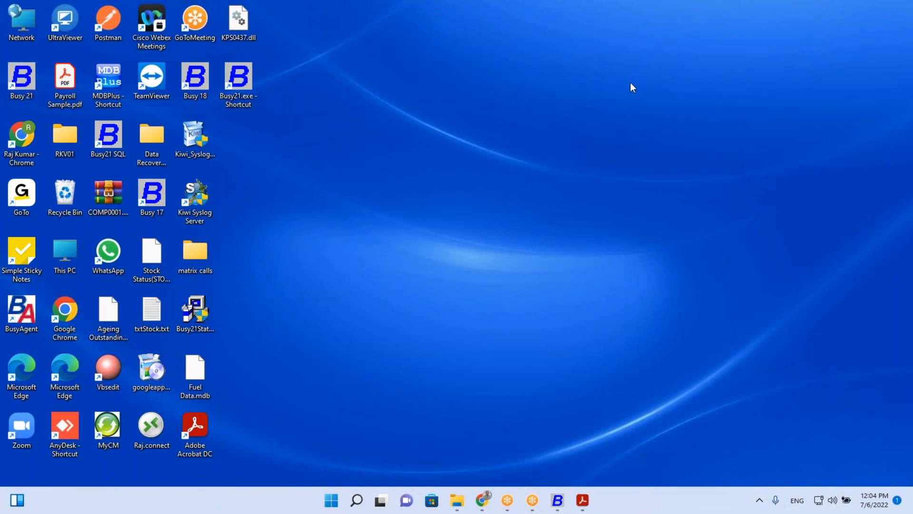
Return to Busy and dismiss the STANDARD sales invoice print prompt, leaving a blank voucher dated 06-07-2022
{"action": "left_click", "coordinate": [560, 510]}
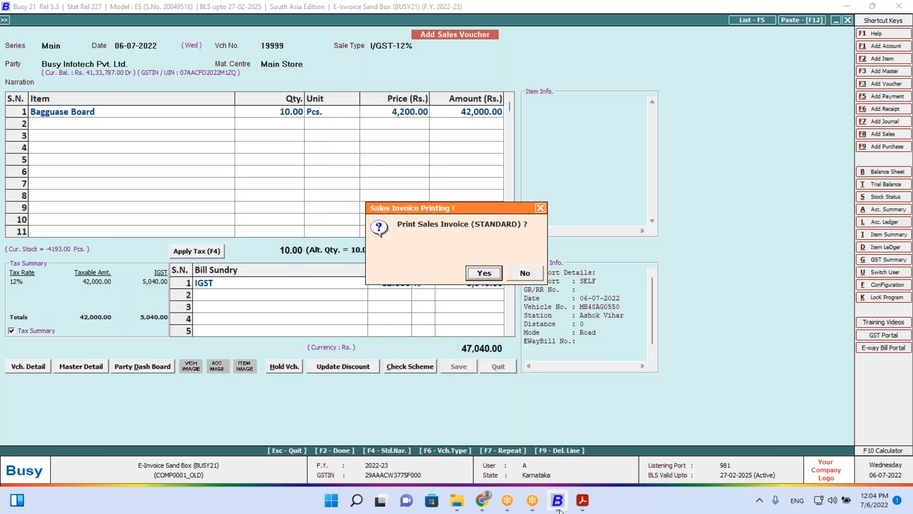
{"action": "left_click", "coordinate": [524, 274]}
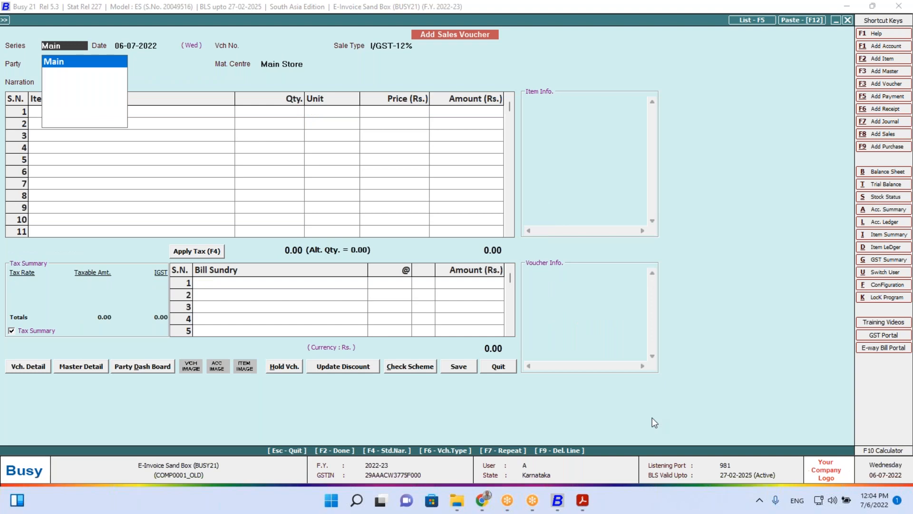